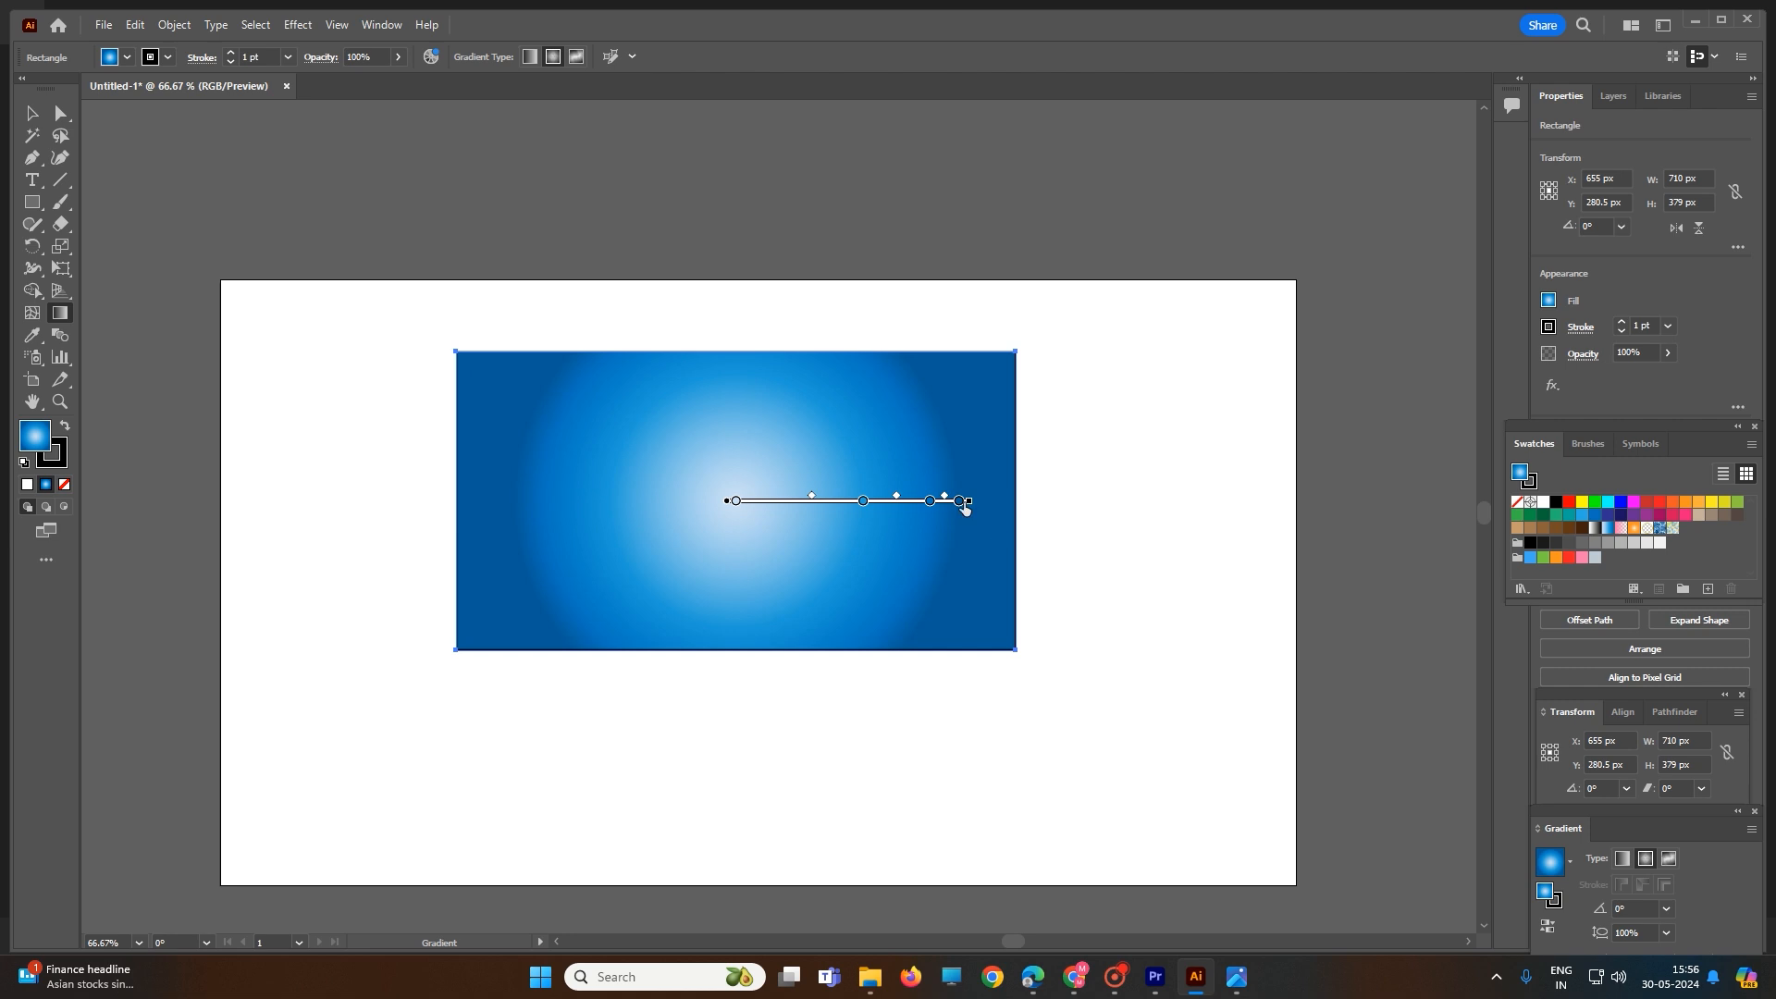
- Adjust the blue rectangle's radial gradient by repositioning its color stops and tightening its spread
{"action": "mouse_move", "coordinate": [959, 501]}
{"action": "left_mouse_down"}
{"action": "mouse_move", "coordinate": [1037, 495]}
{"action": "mouse_move", "coordinate": [867, 515]}
{"action": "mouse_move", "coordinate": [935, 504]}
{"action": "mouse_move", "coordinate": [733, 504]}
{"action": "left_mouse_up"}
{"action": "mouse_move", "coordinate": [956, 505]}
{"action": "left_mouse_down"}
{"action": "mouse_move", "coordinate": [1023, 508]}
{"action": "mouse_move", "coordinate": [945, 520]}
{"action": "left_mouse_up"}
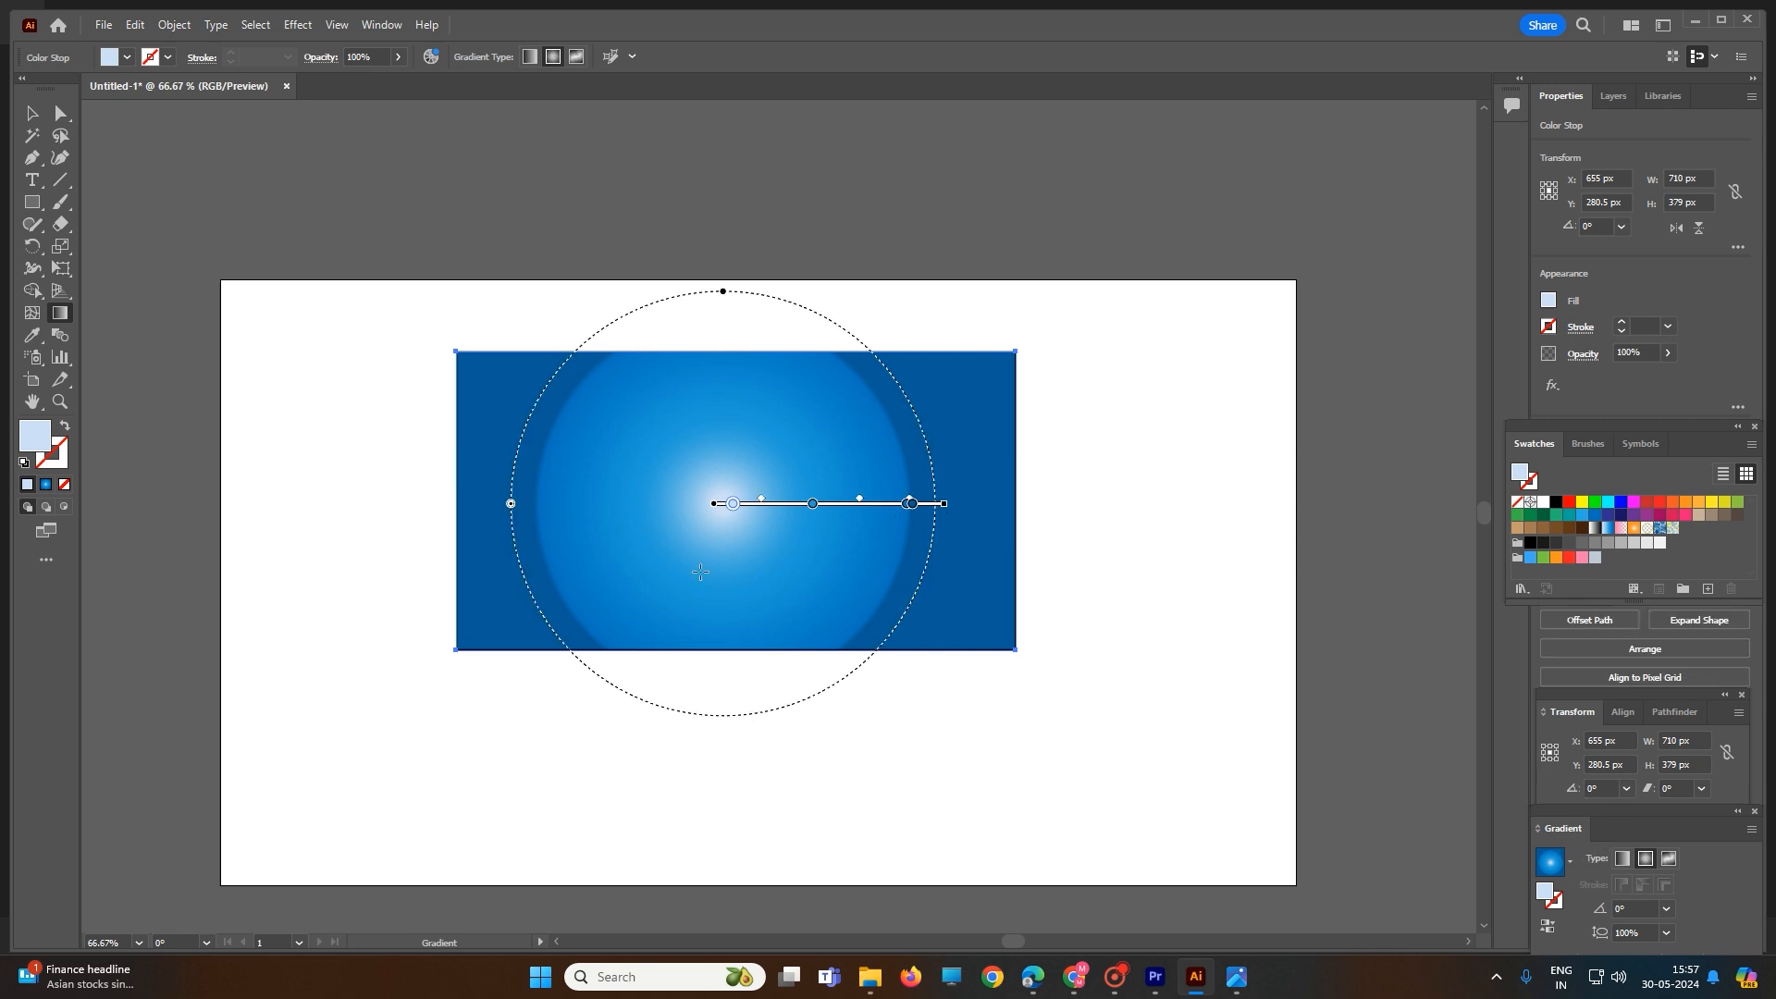
- Add a text area over the upper middle of the blue rectangle containing "chhapdesign"
{"action": "left_click", "coordinate": [31, 180]}
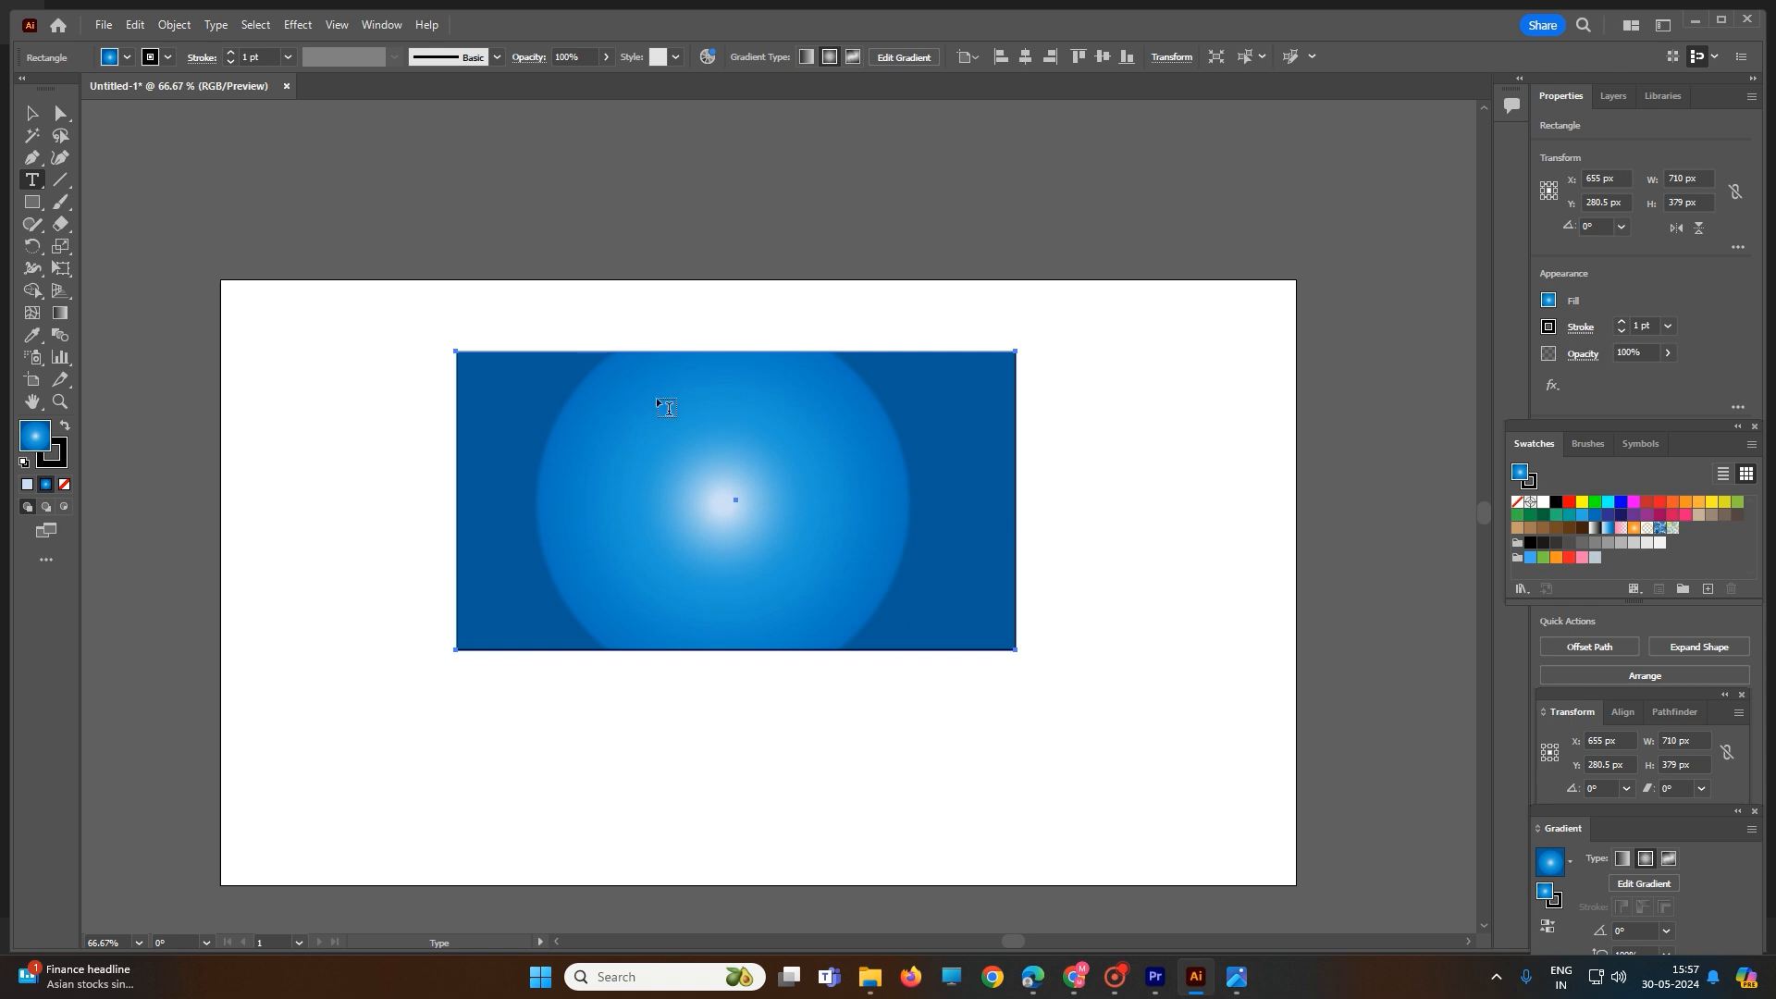
{"action": "left_click_drag", "start_coordinate": [658, 400], "coordinate": [935, 545]}
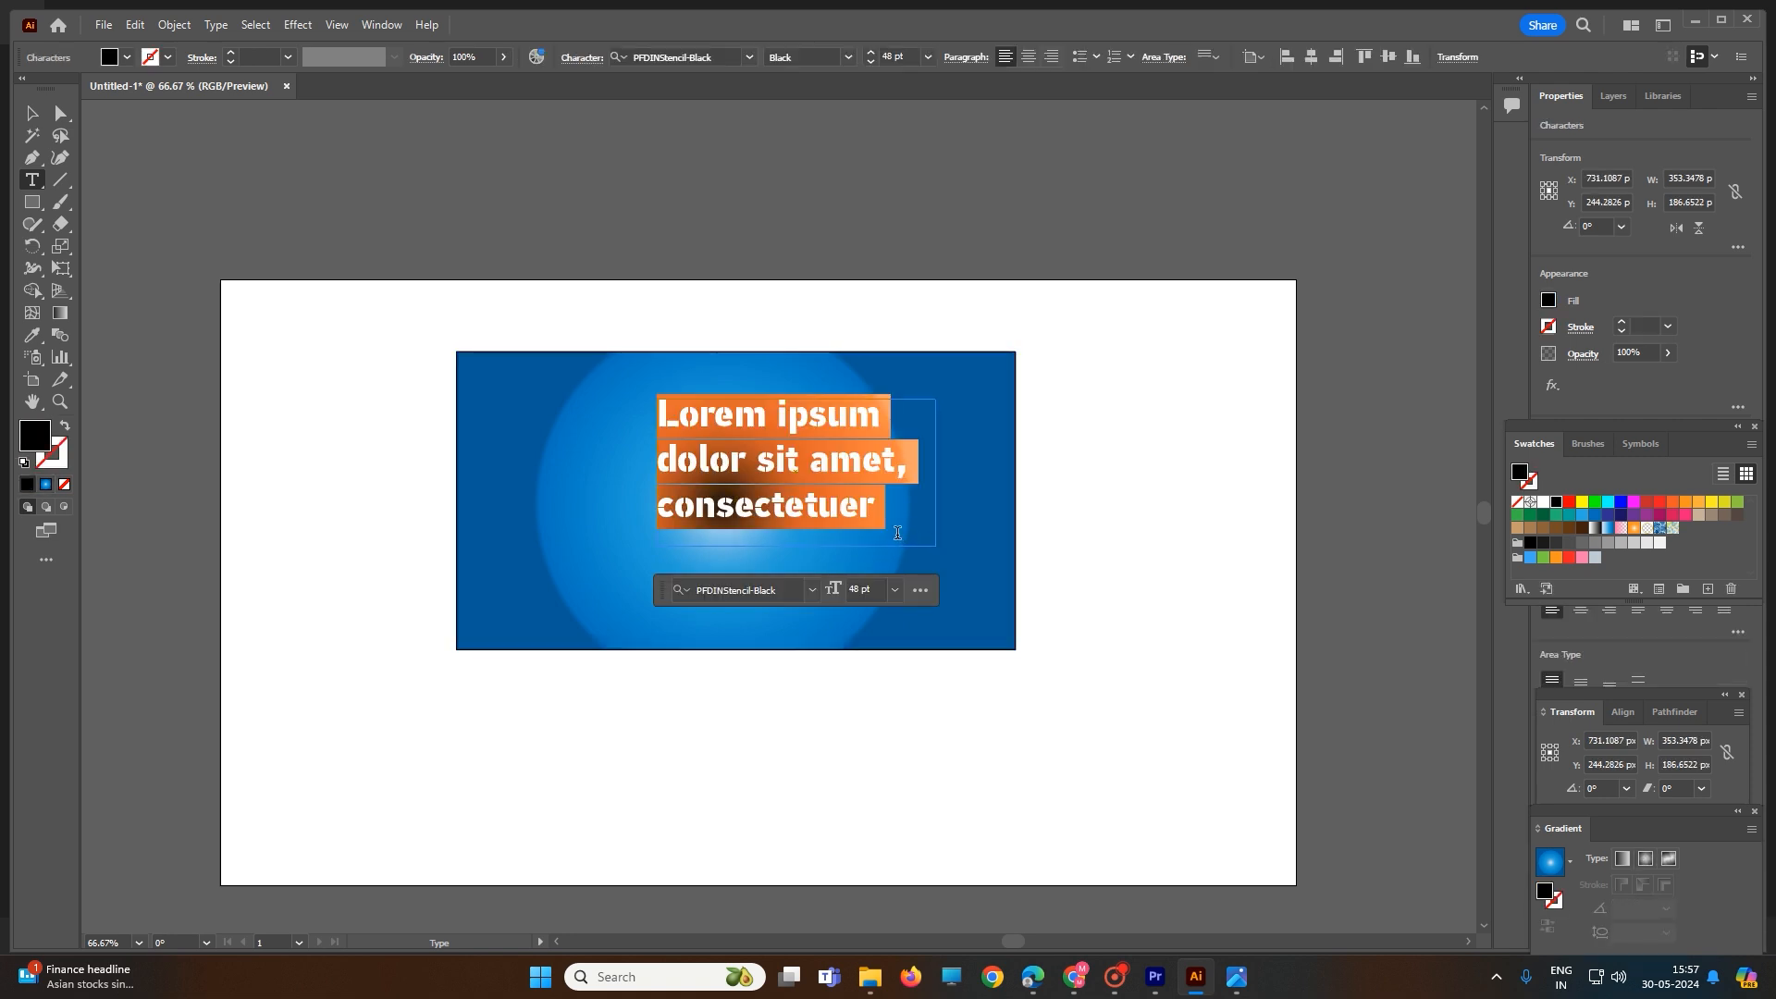
{"action": "type", "text": "cha"}
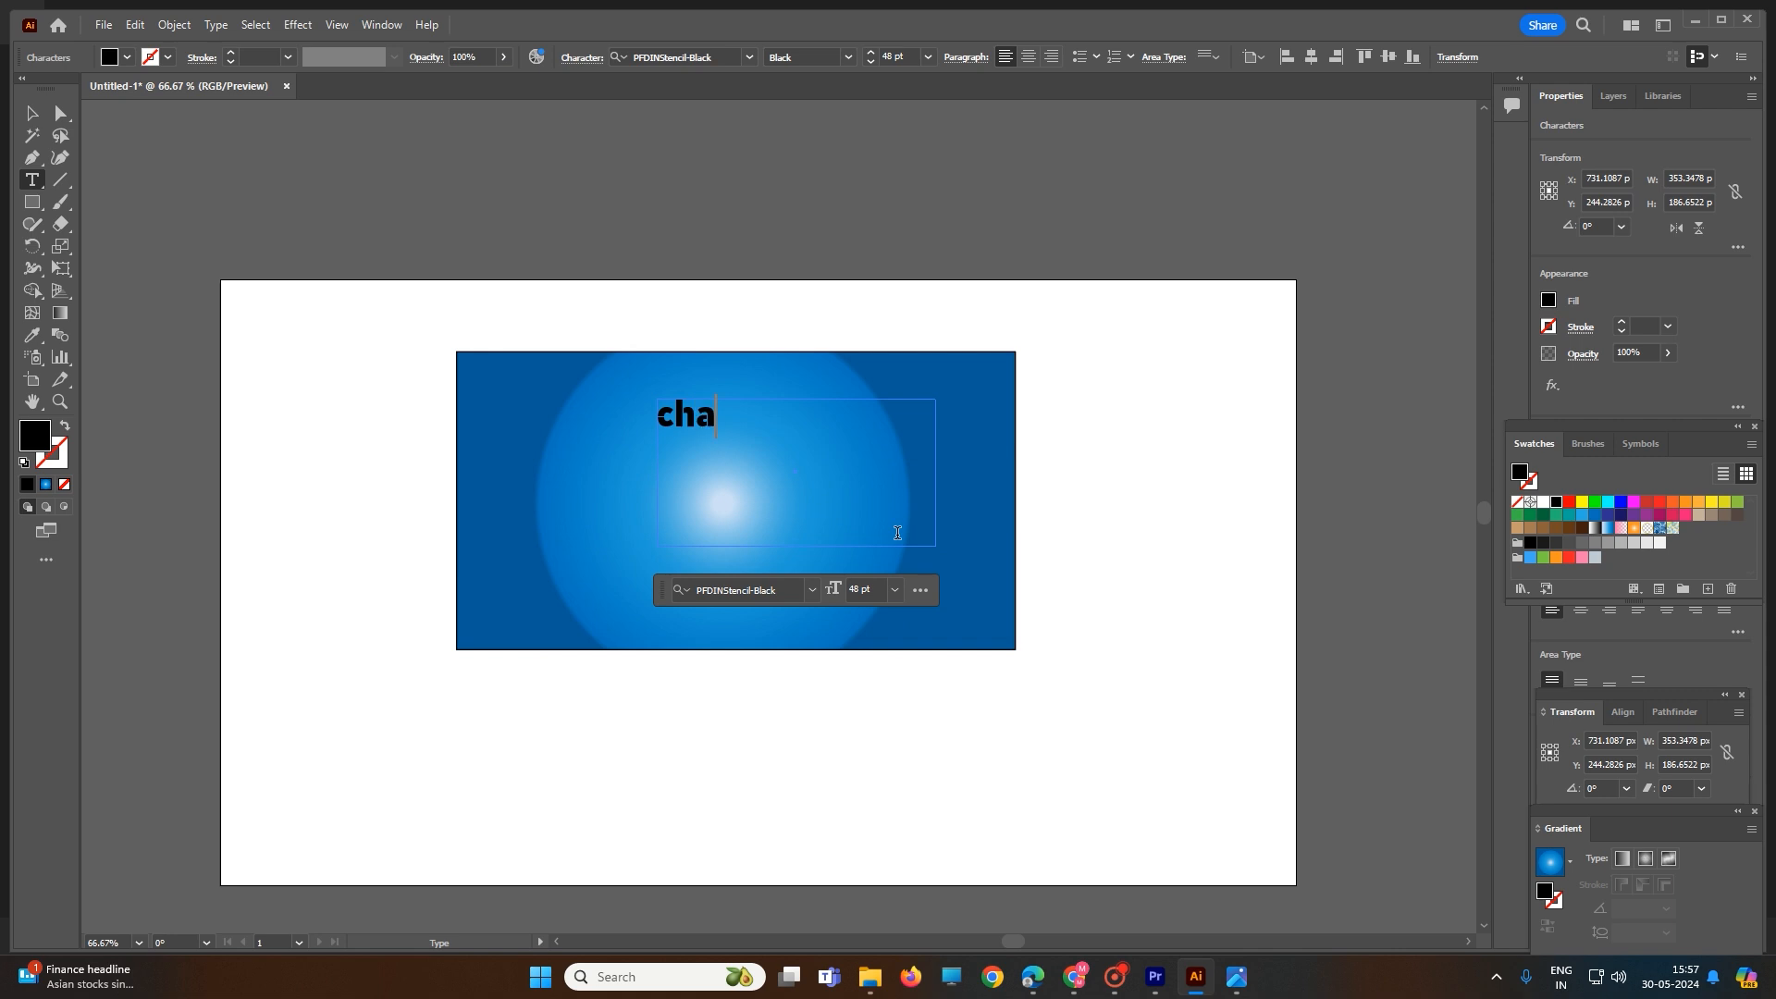
{"action": "key", "text": "BackSpace"}
{"action": "type", "text": "hapdesign"}
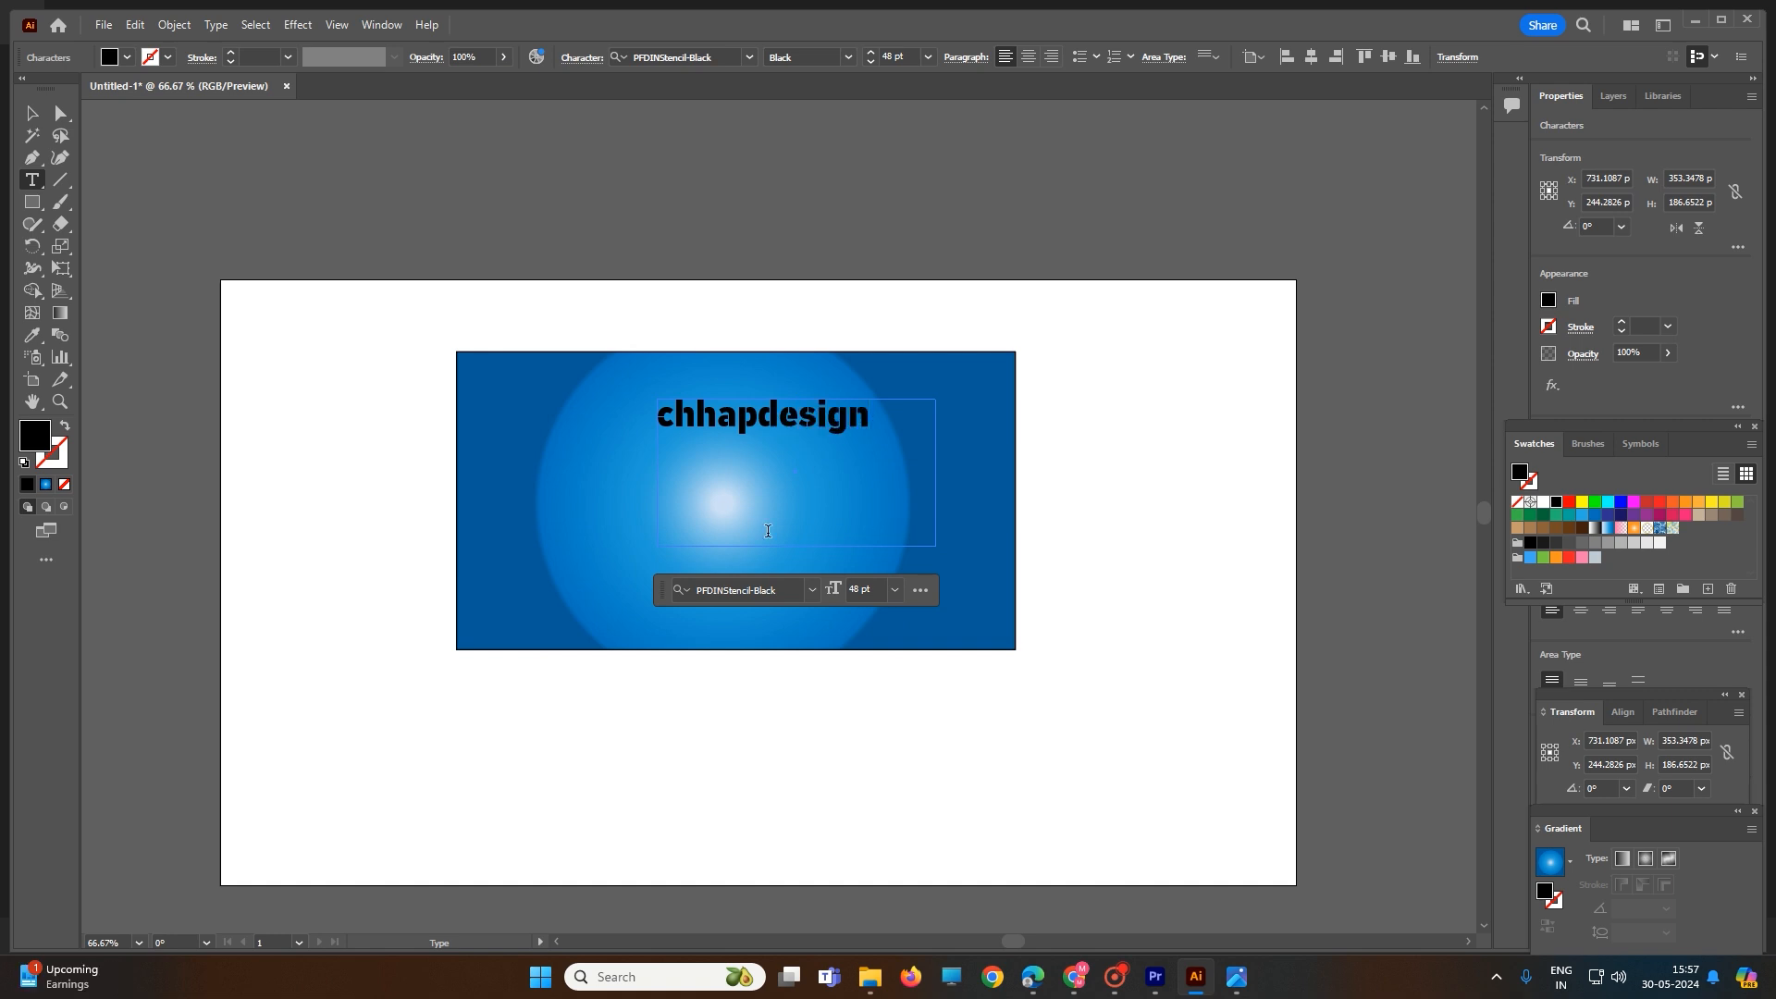
- Change the fill color of the "chhapdesign" text to yellow
{"action": "left_click_drag", "start_coordinate": [874, 415], "coordinate": [619, 414]}
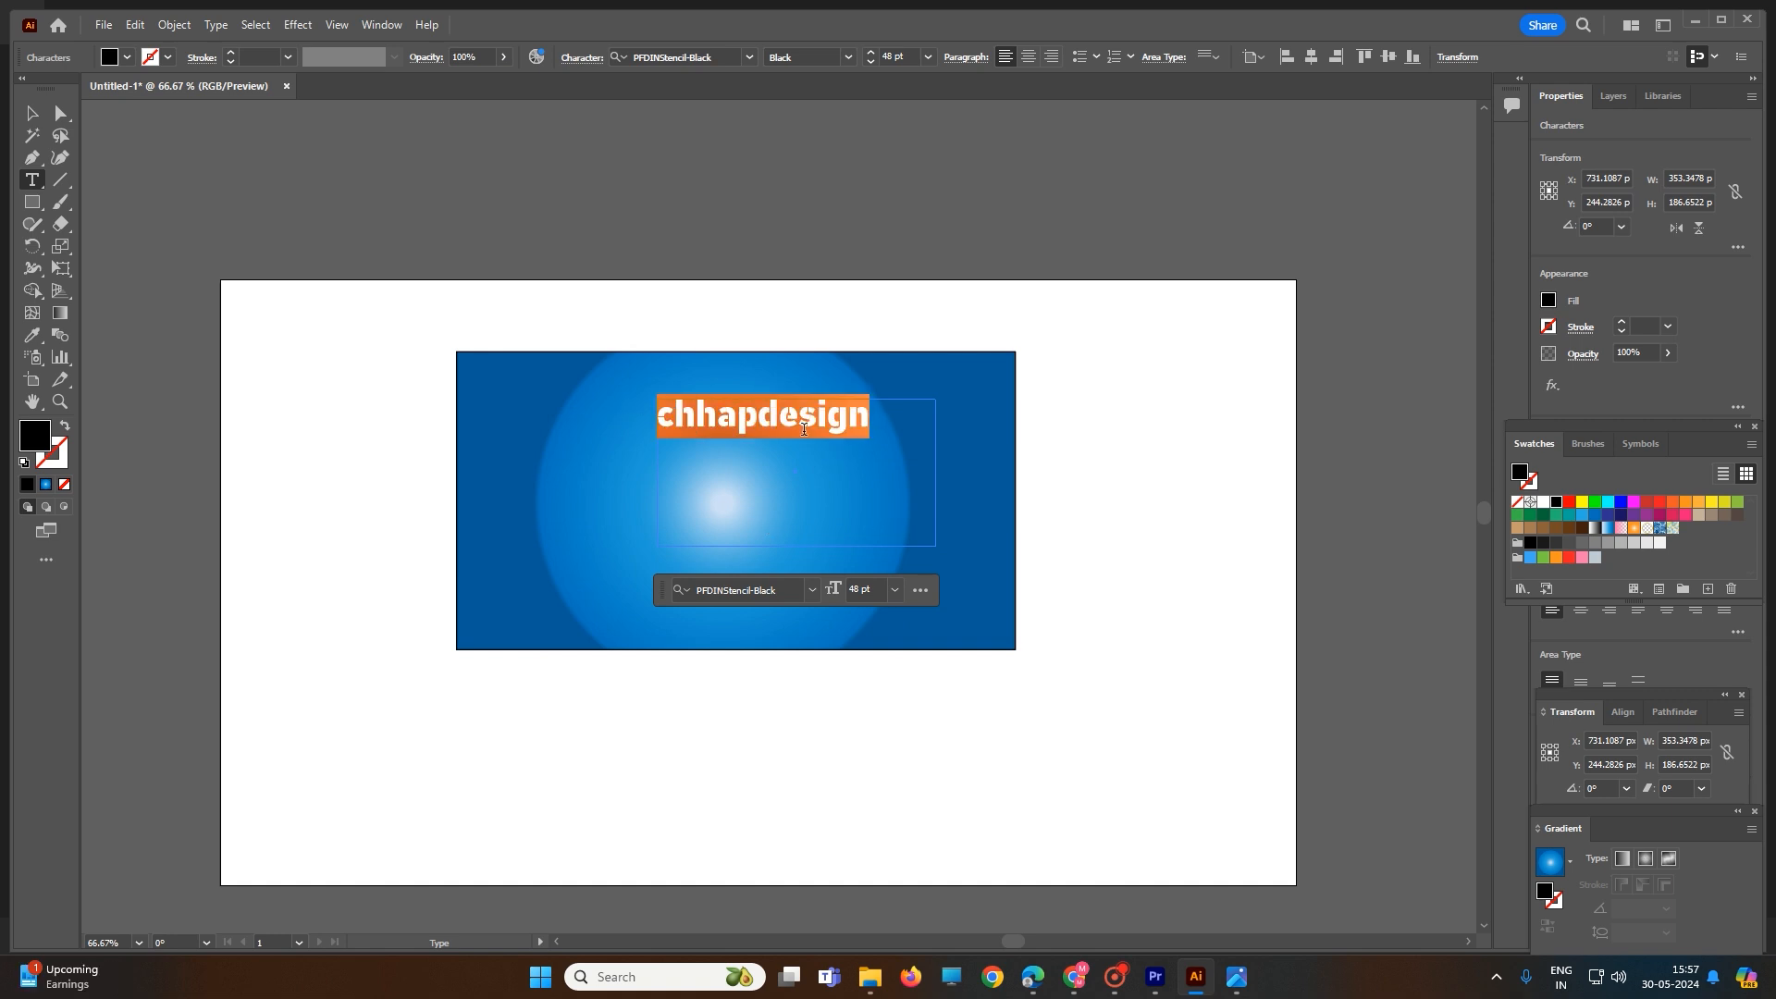
{"action": "left_click", "coordinate": [1710, 502]}
{"action": "left_click", "coordinate": [1199, 469], "text": "ctrl"}
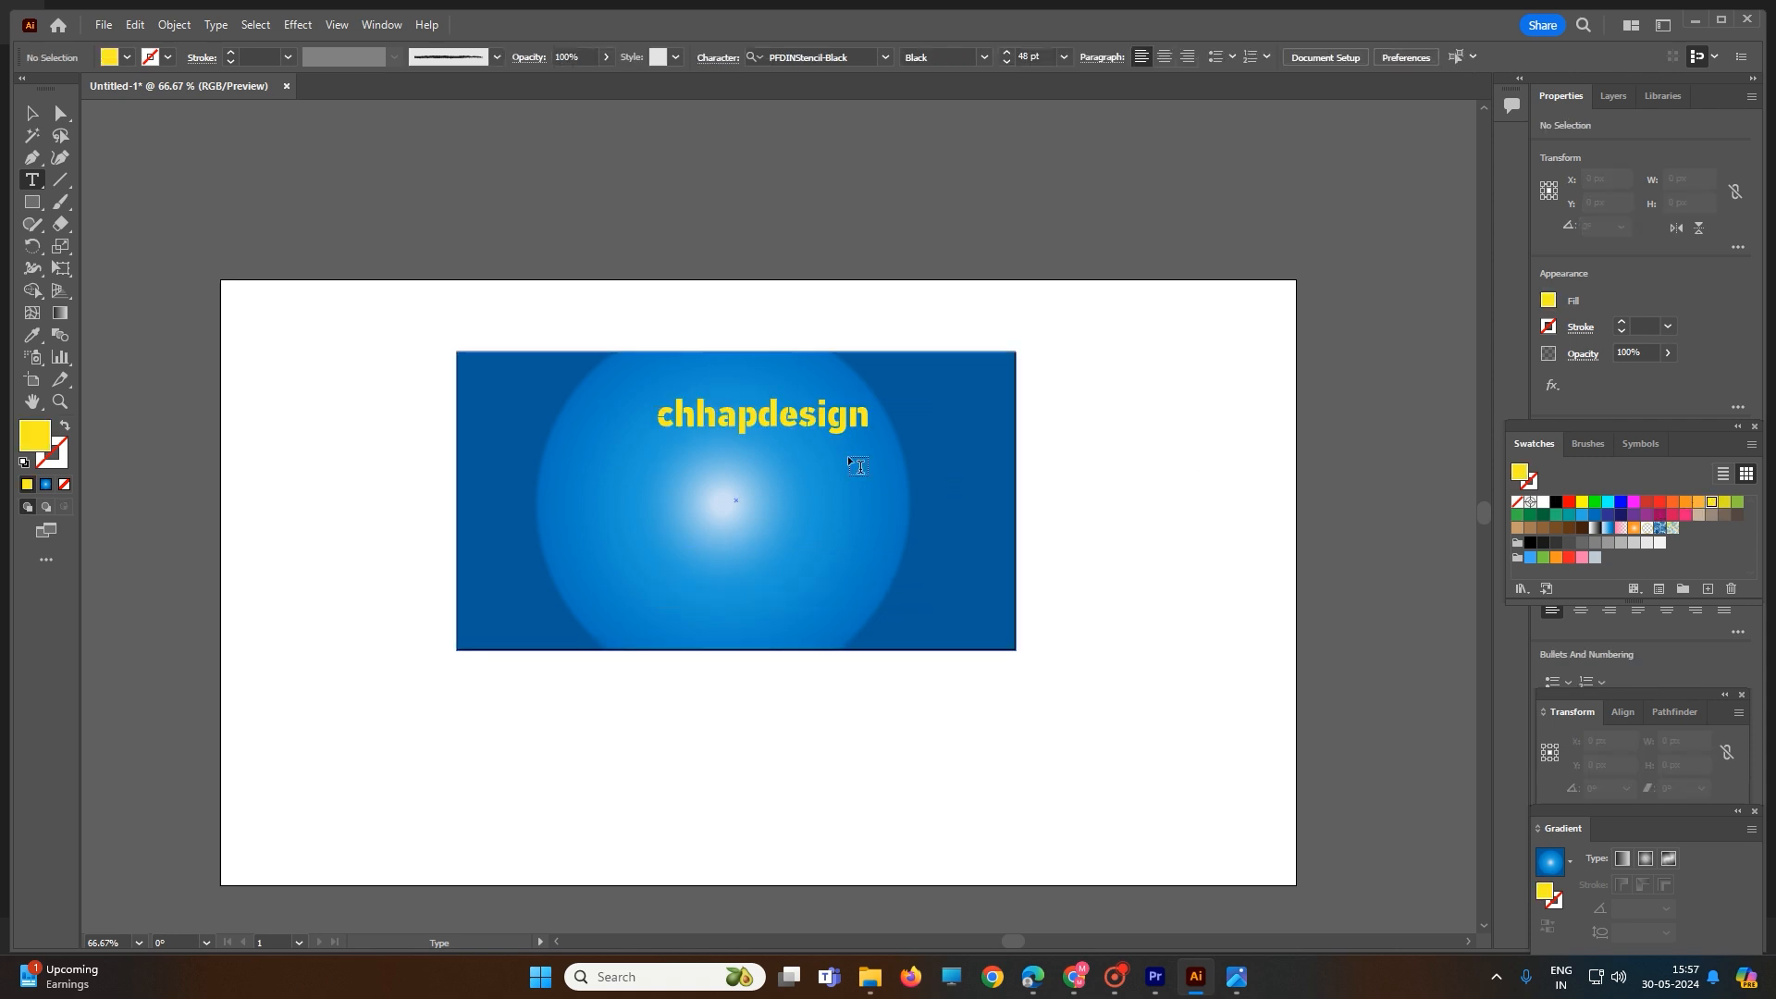
- Set the font of the "chhapdesign" text to Agency FB
{"action": "double_click", "coordinate": [781, 415]}
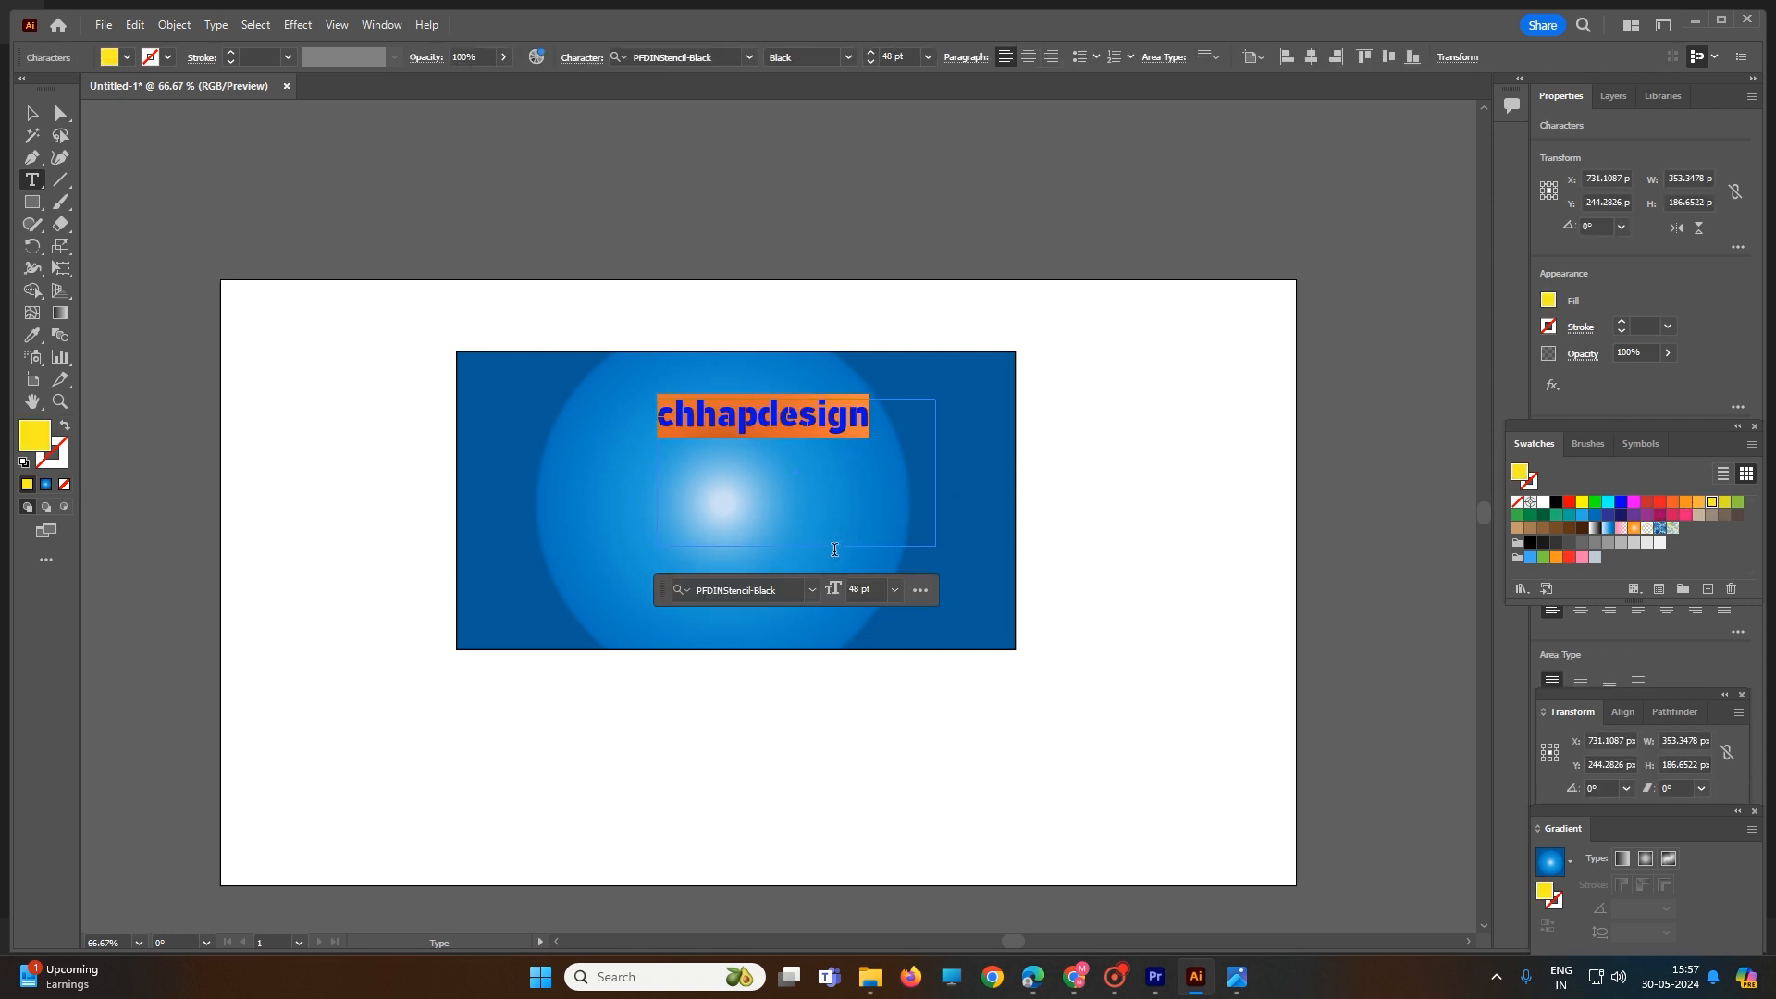
{"action": "left_click", "coordinate": [812, 590]}
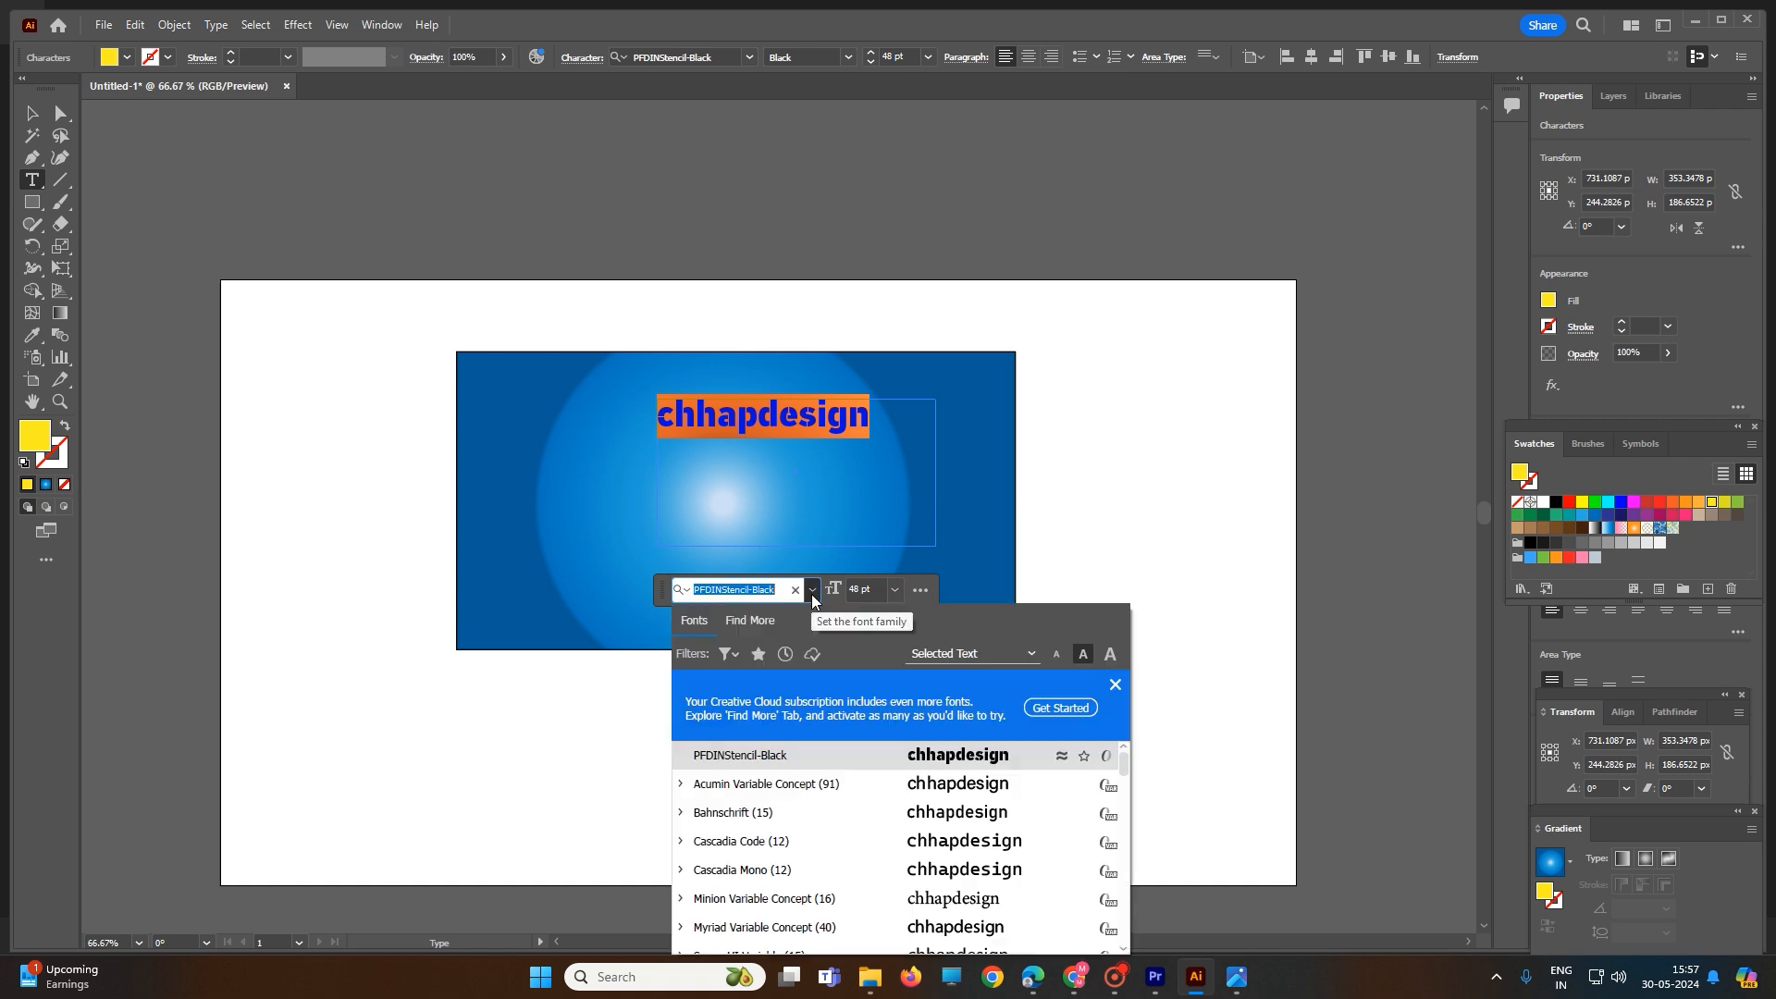
{"action": "scroll", "coordinate": [813, 777], "scroll_direction": "down", "scroll_amount": 1}
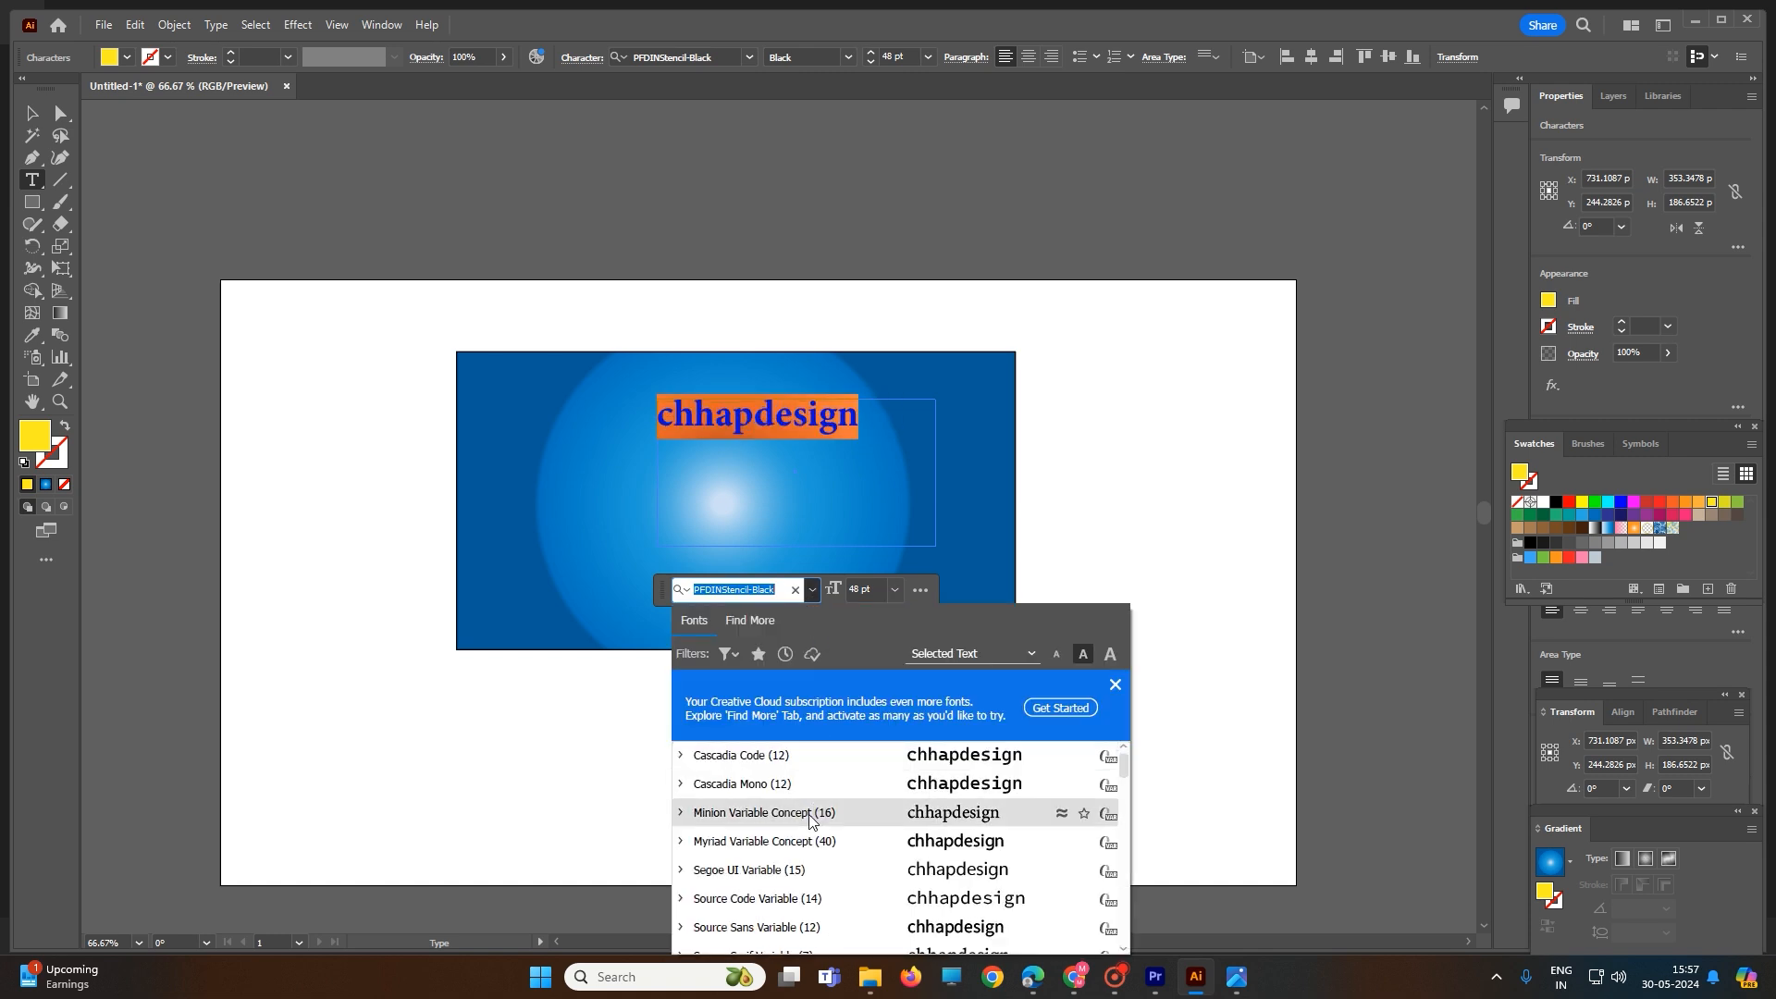
{"action": "scroll", "coordinate": [823, 832], "scroll_direction": "down", "scroll_amount": 2}
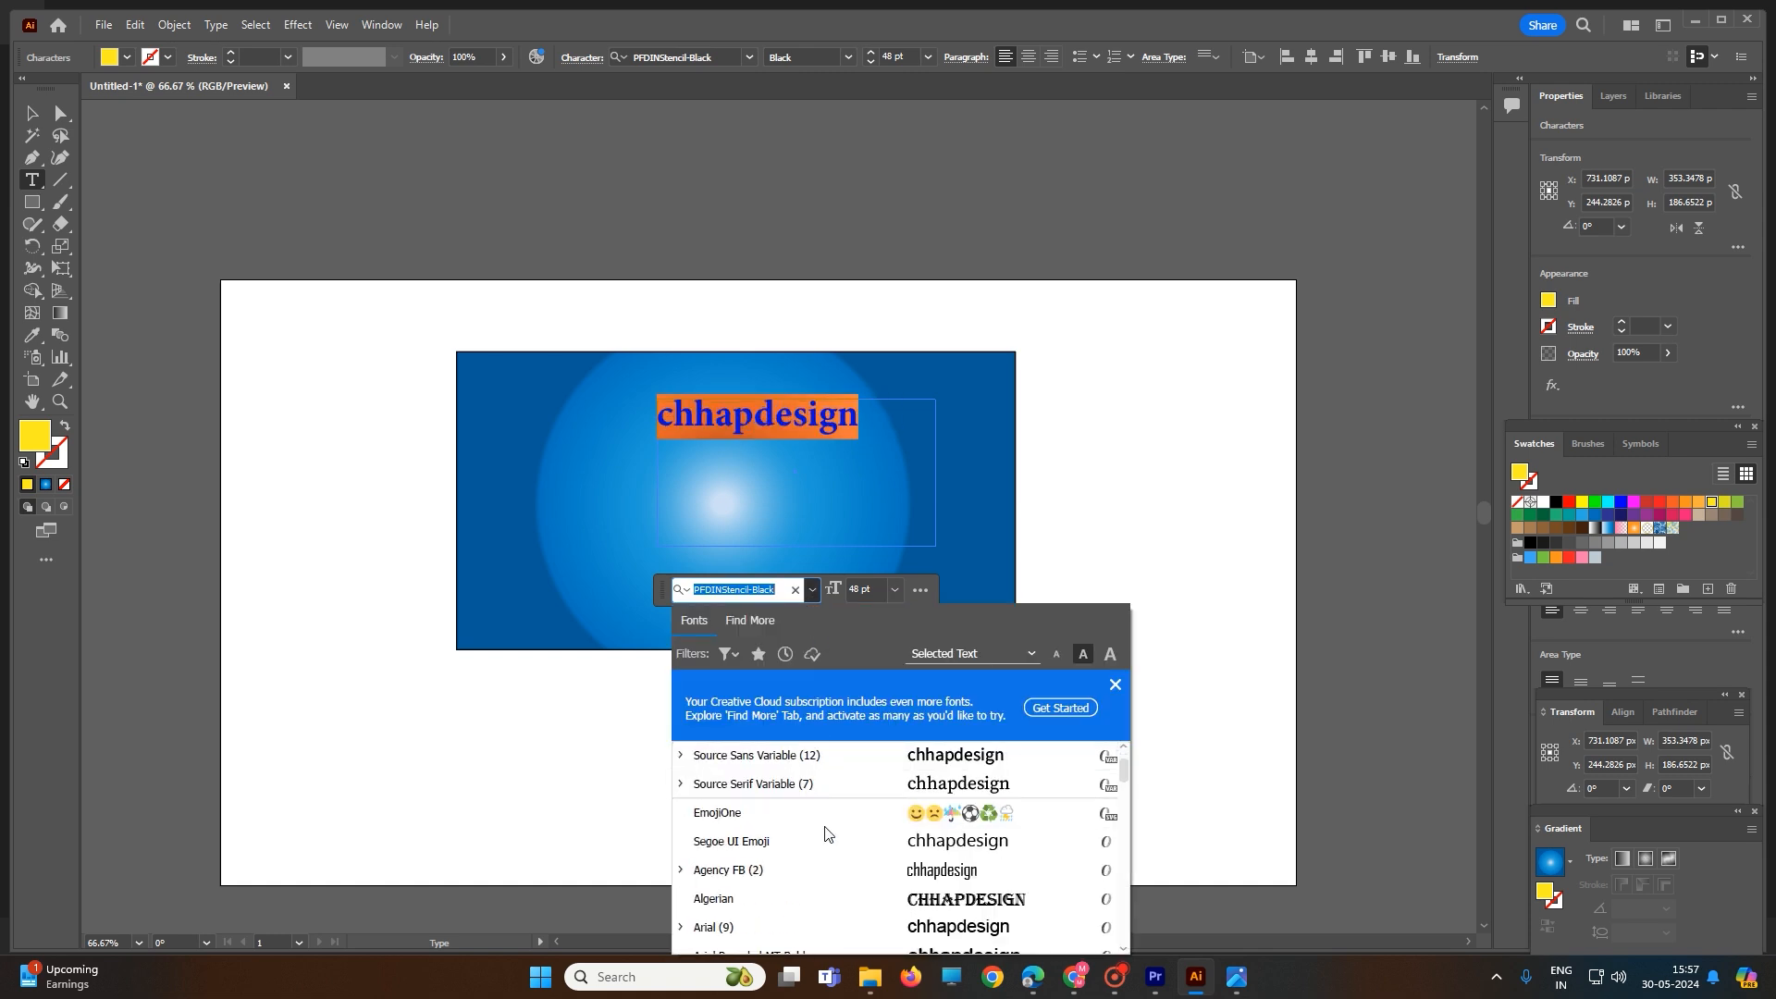
{"action": "left_click", "coordinate": [858, 867]}
{"action": "left_click", "coordinate": [835, 416]}
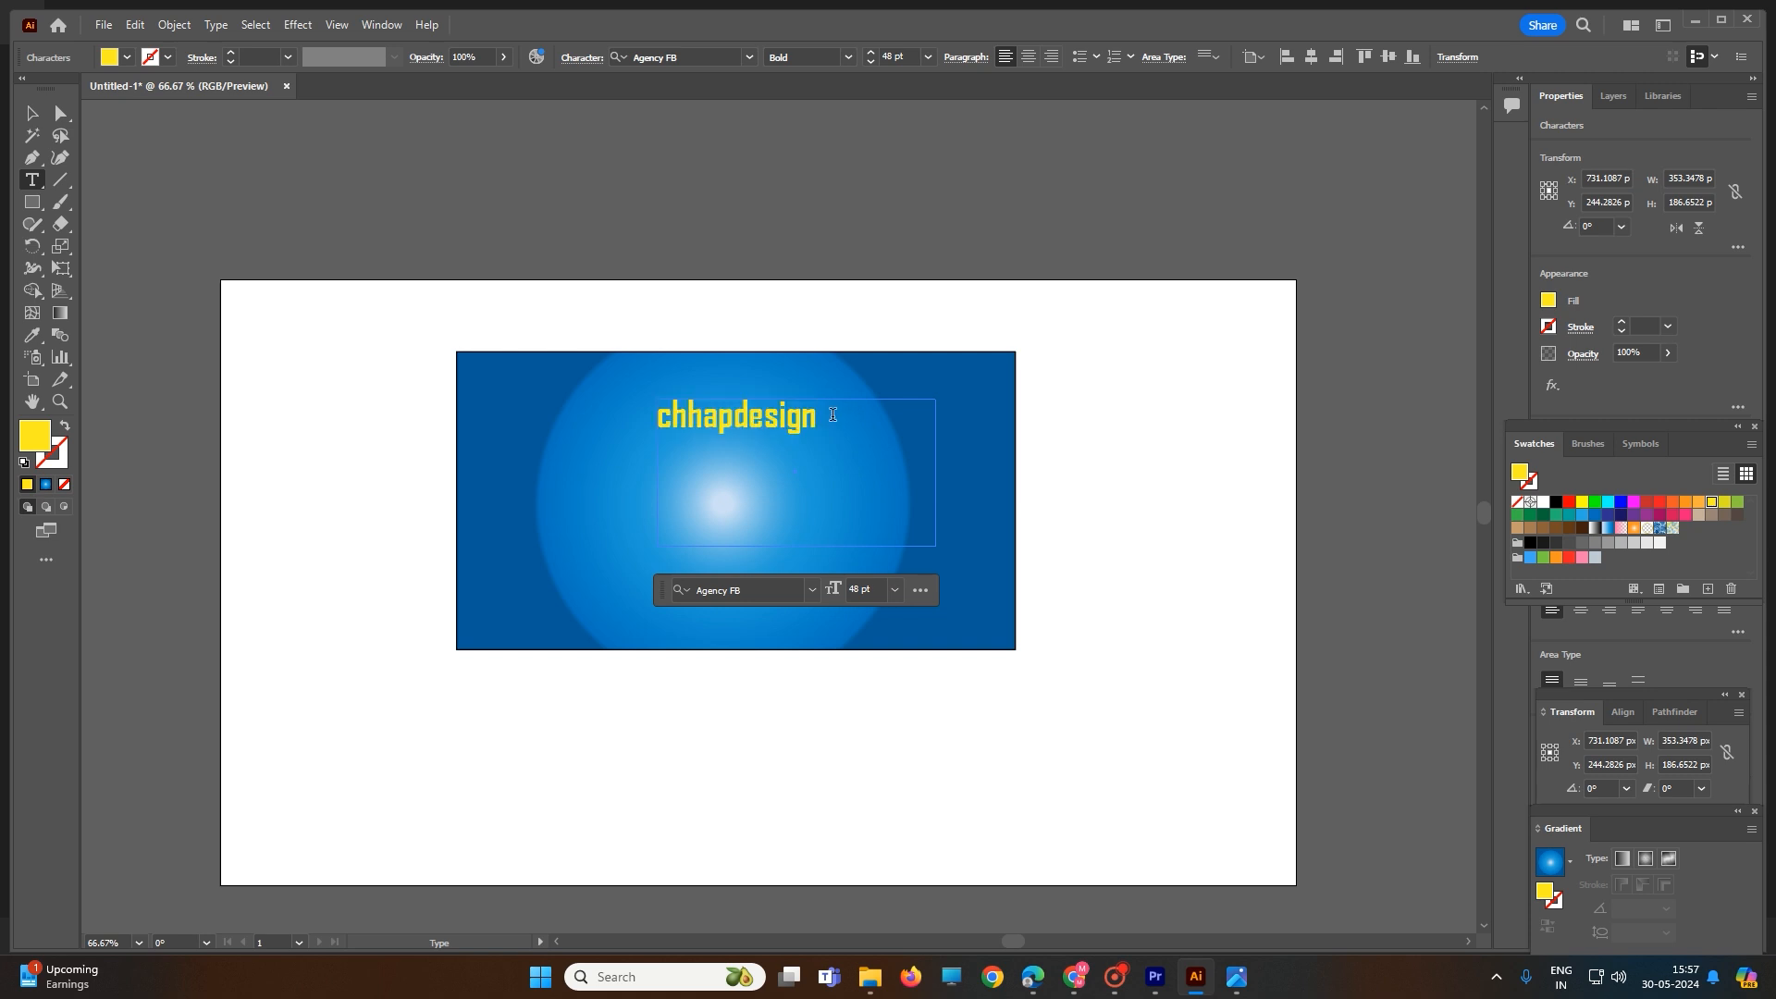
- Preview other fonts for the "chhapdesign" text, keep Agency FB, and set the font size to 60 pt
{"action": "left_click_drag", "start_coordinate": [828, 416], "coordinate": [648, 428]}
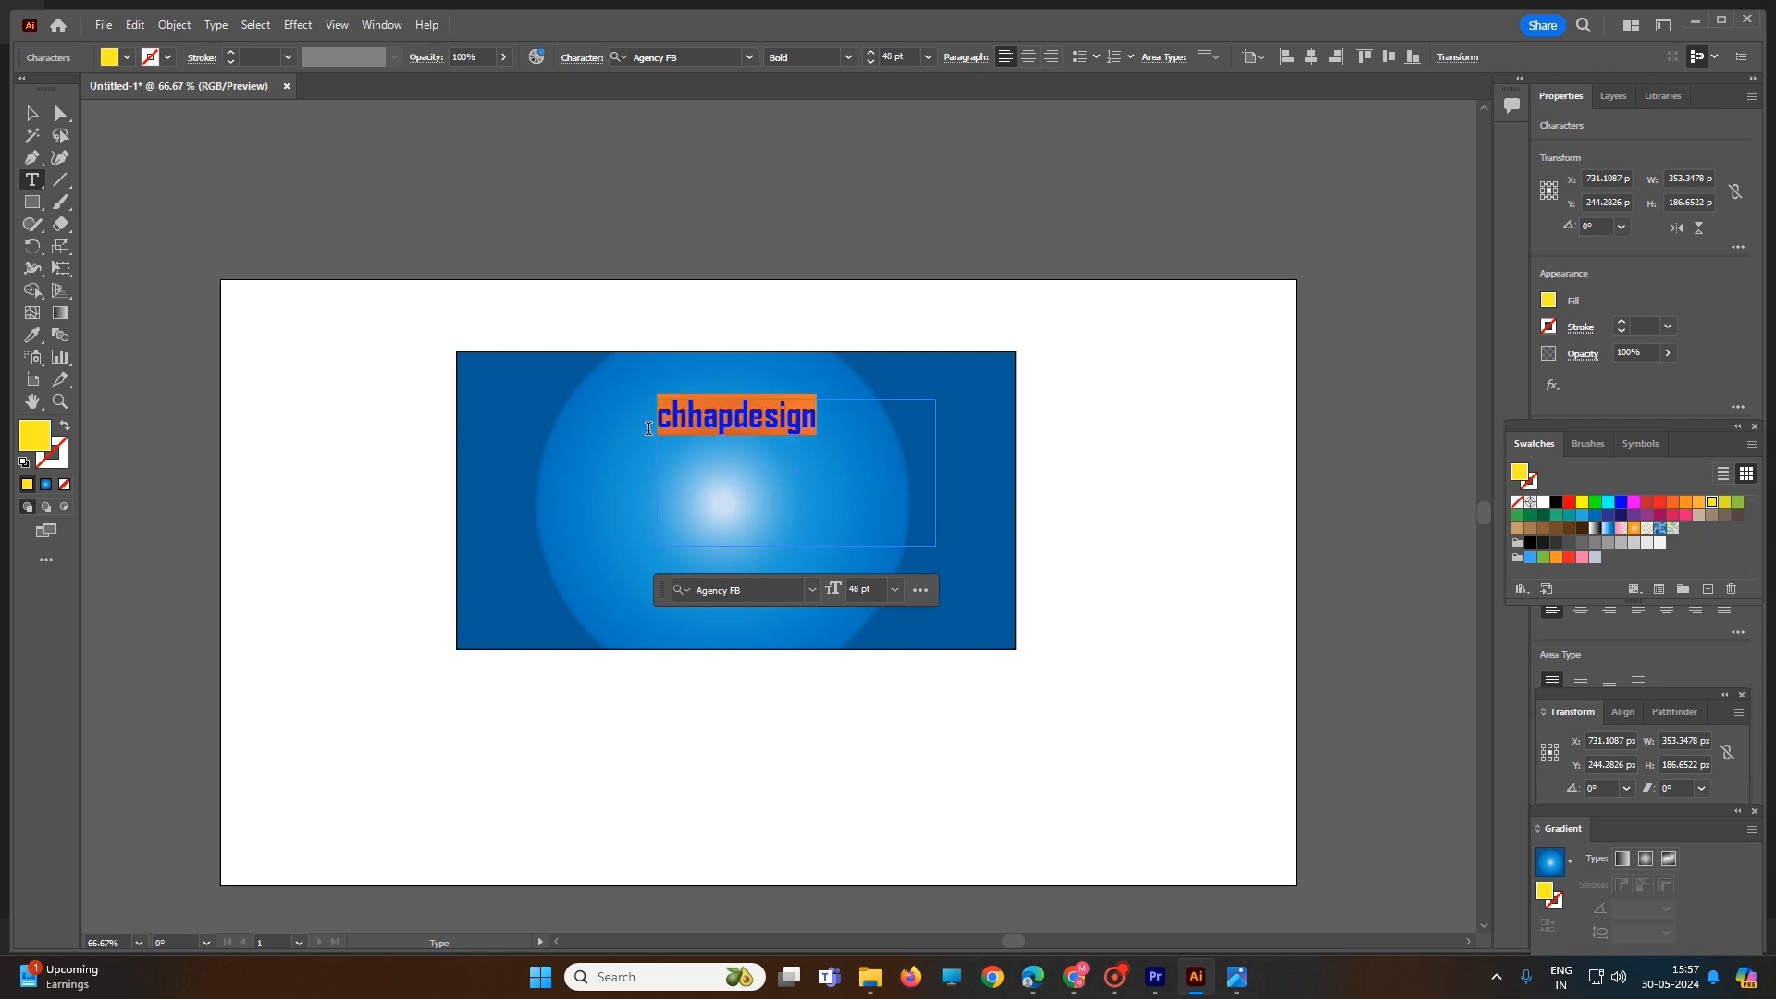
{"action": "left_click", "coordinate": [813, 592]}
{"action": "scroll", "coordinate": [826, 791], "scroll_direction": "down", "scroll_amount": 3}
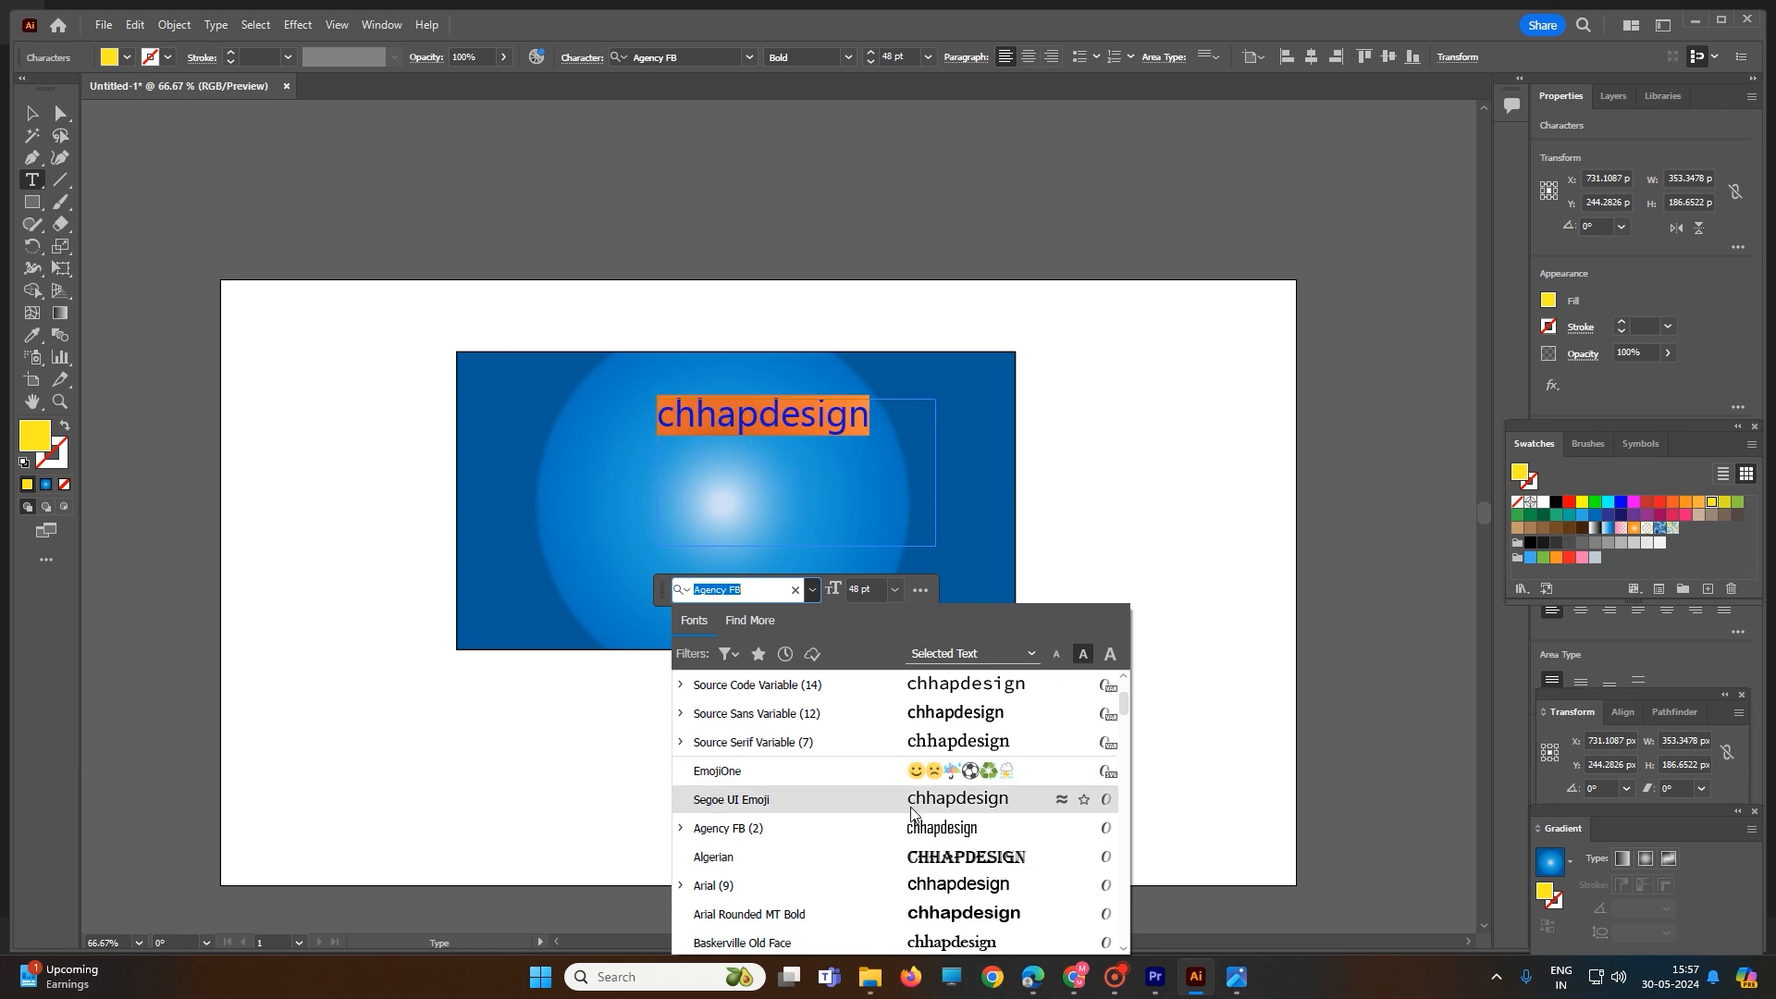
{"action": "scroll", "coordinate": [910, 807], "scroll_direction": "down", "scroll_amount": 10}
{"action": "scroll", "coordinate": [909, 850], "scroll_direction": "down", "scroll_amount": 3}
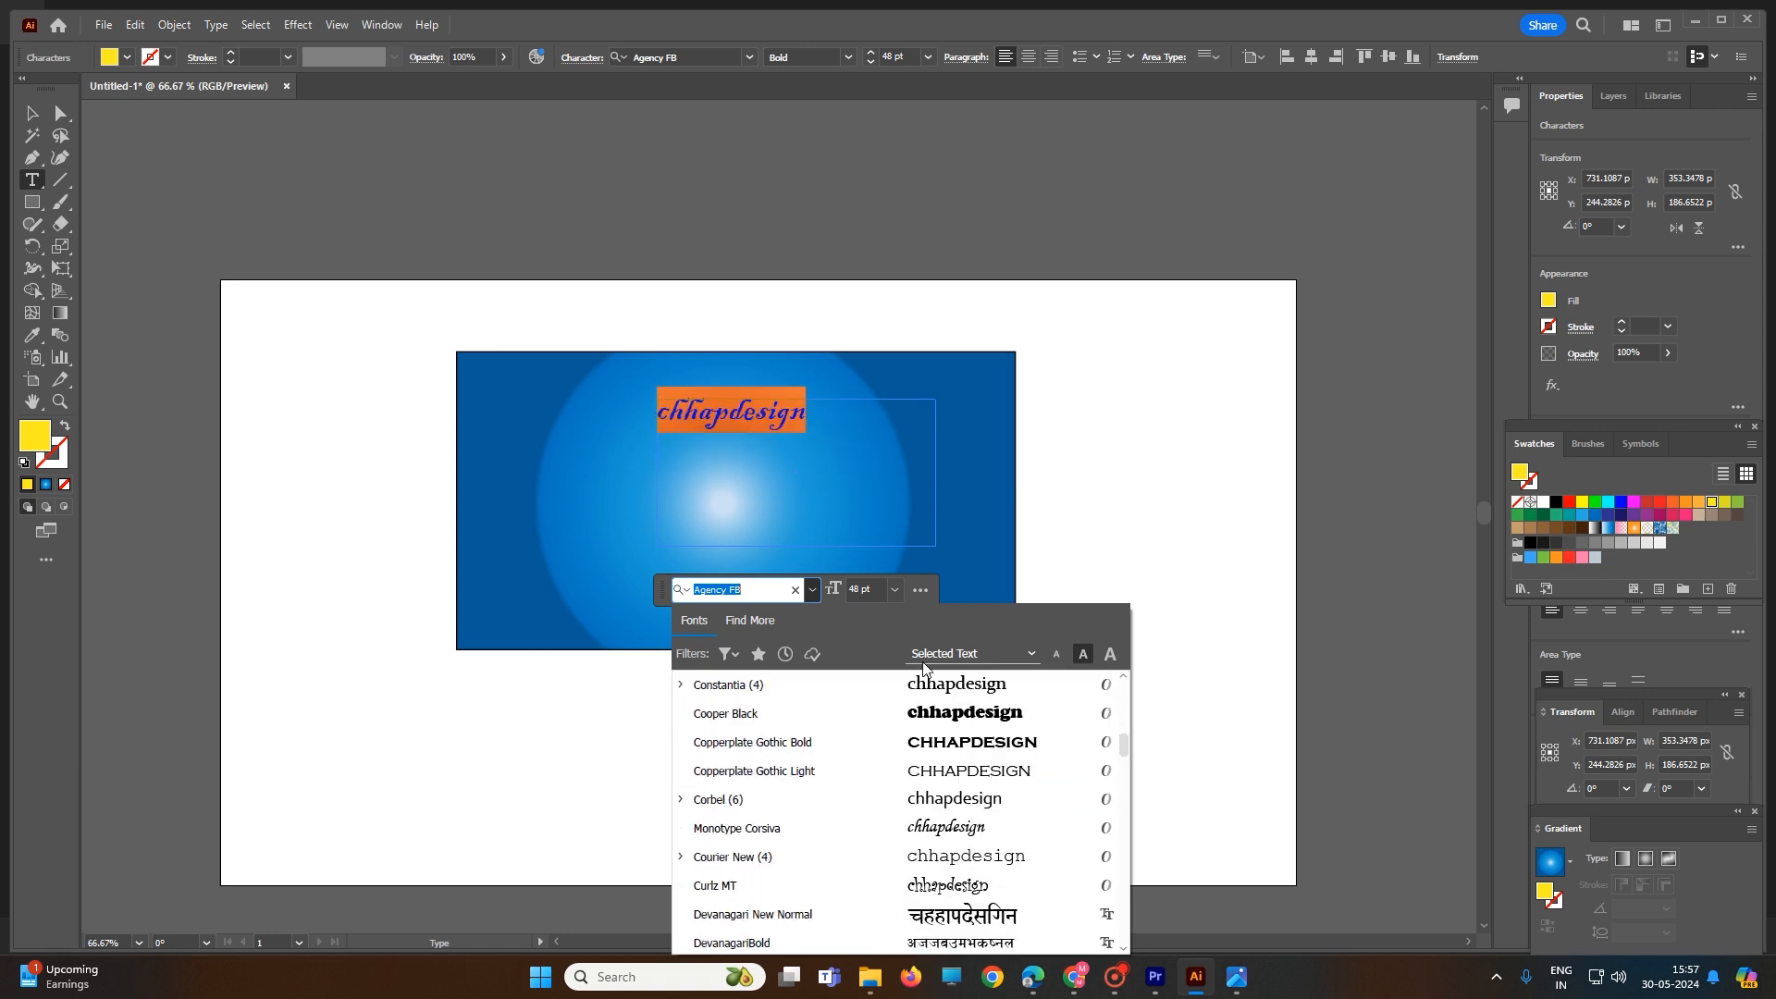
{"action": "left_click", "coordinate": [895, 589]}
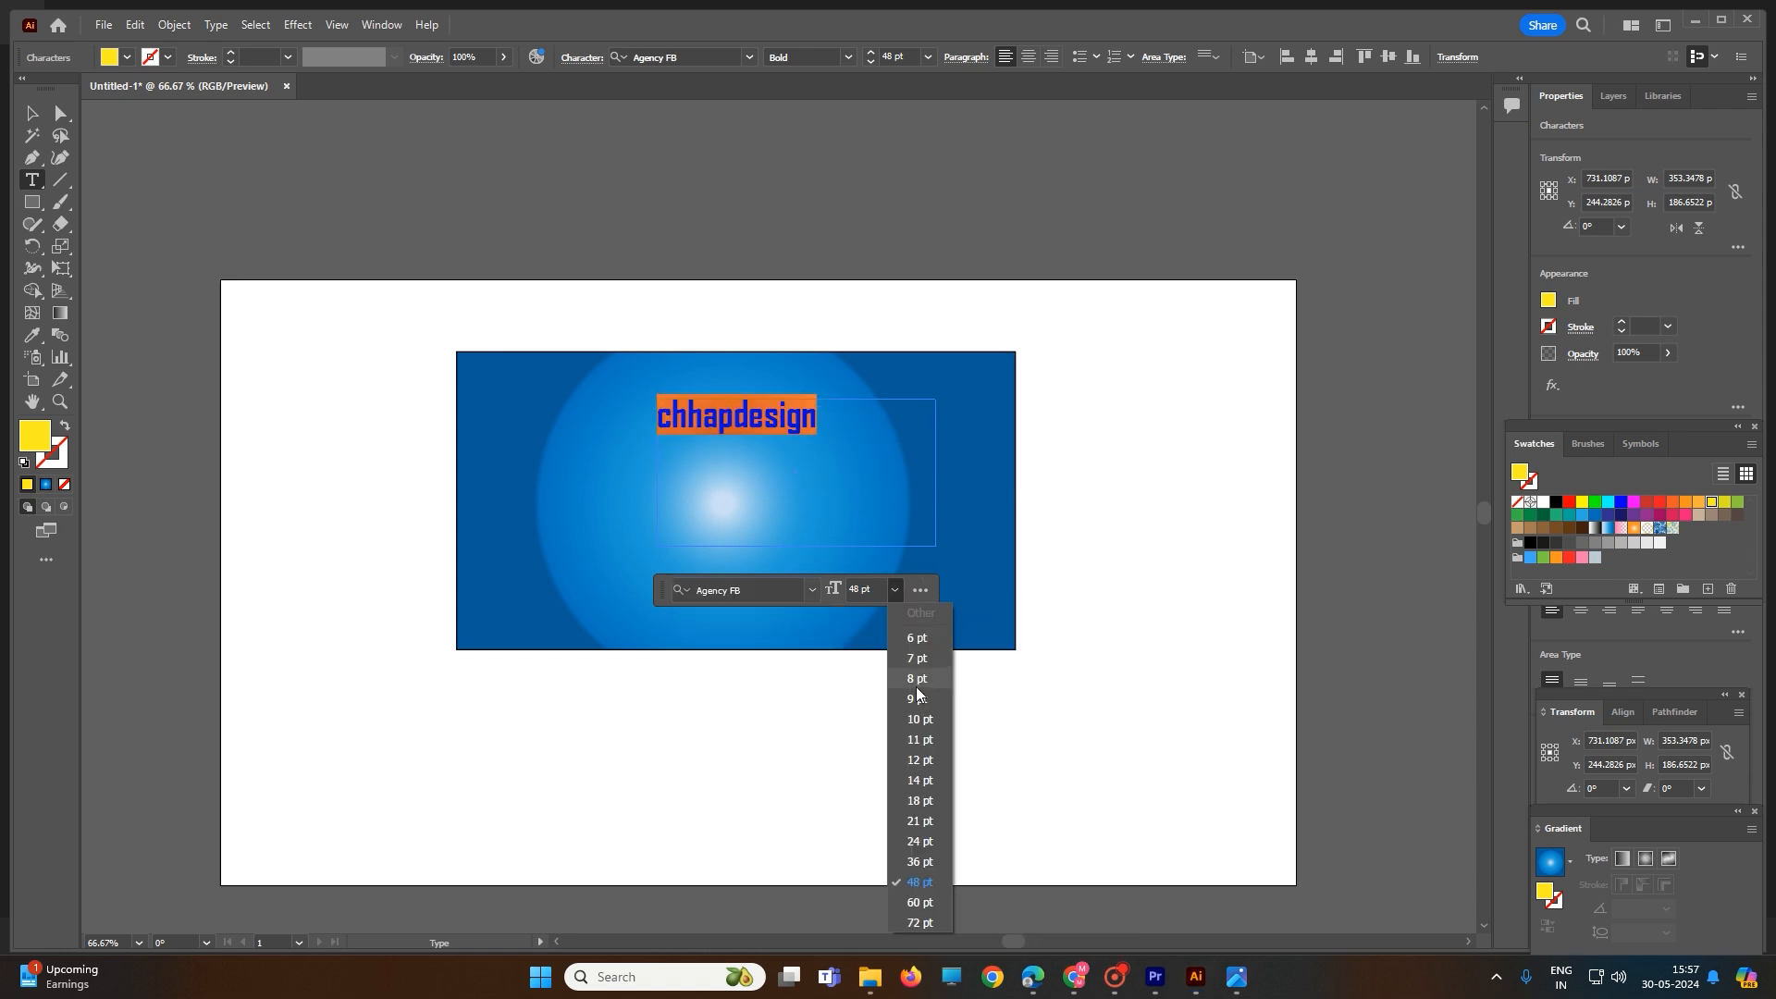
{"action": "left_click", "coordinate": [929, 903]}
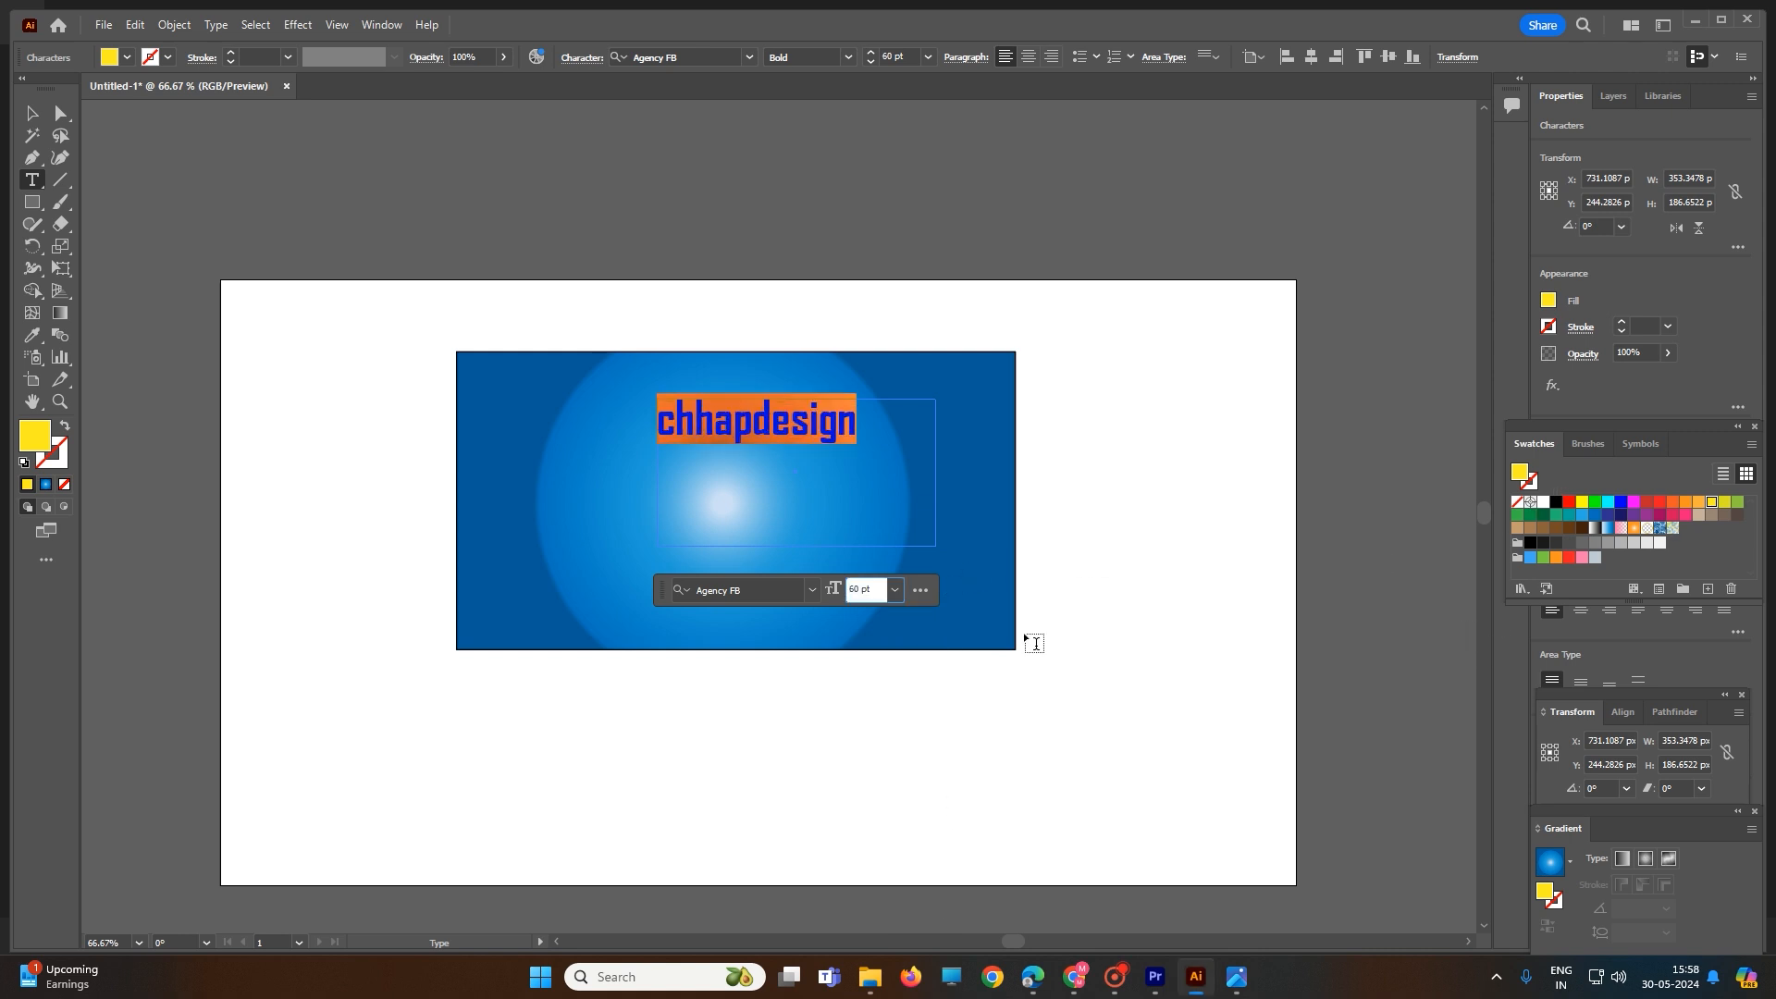
{"action": "left_click", "coordinate": [890, 416]}
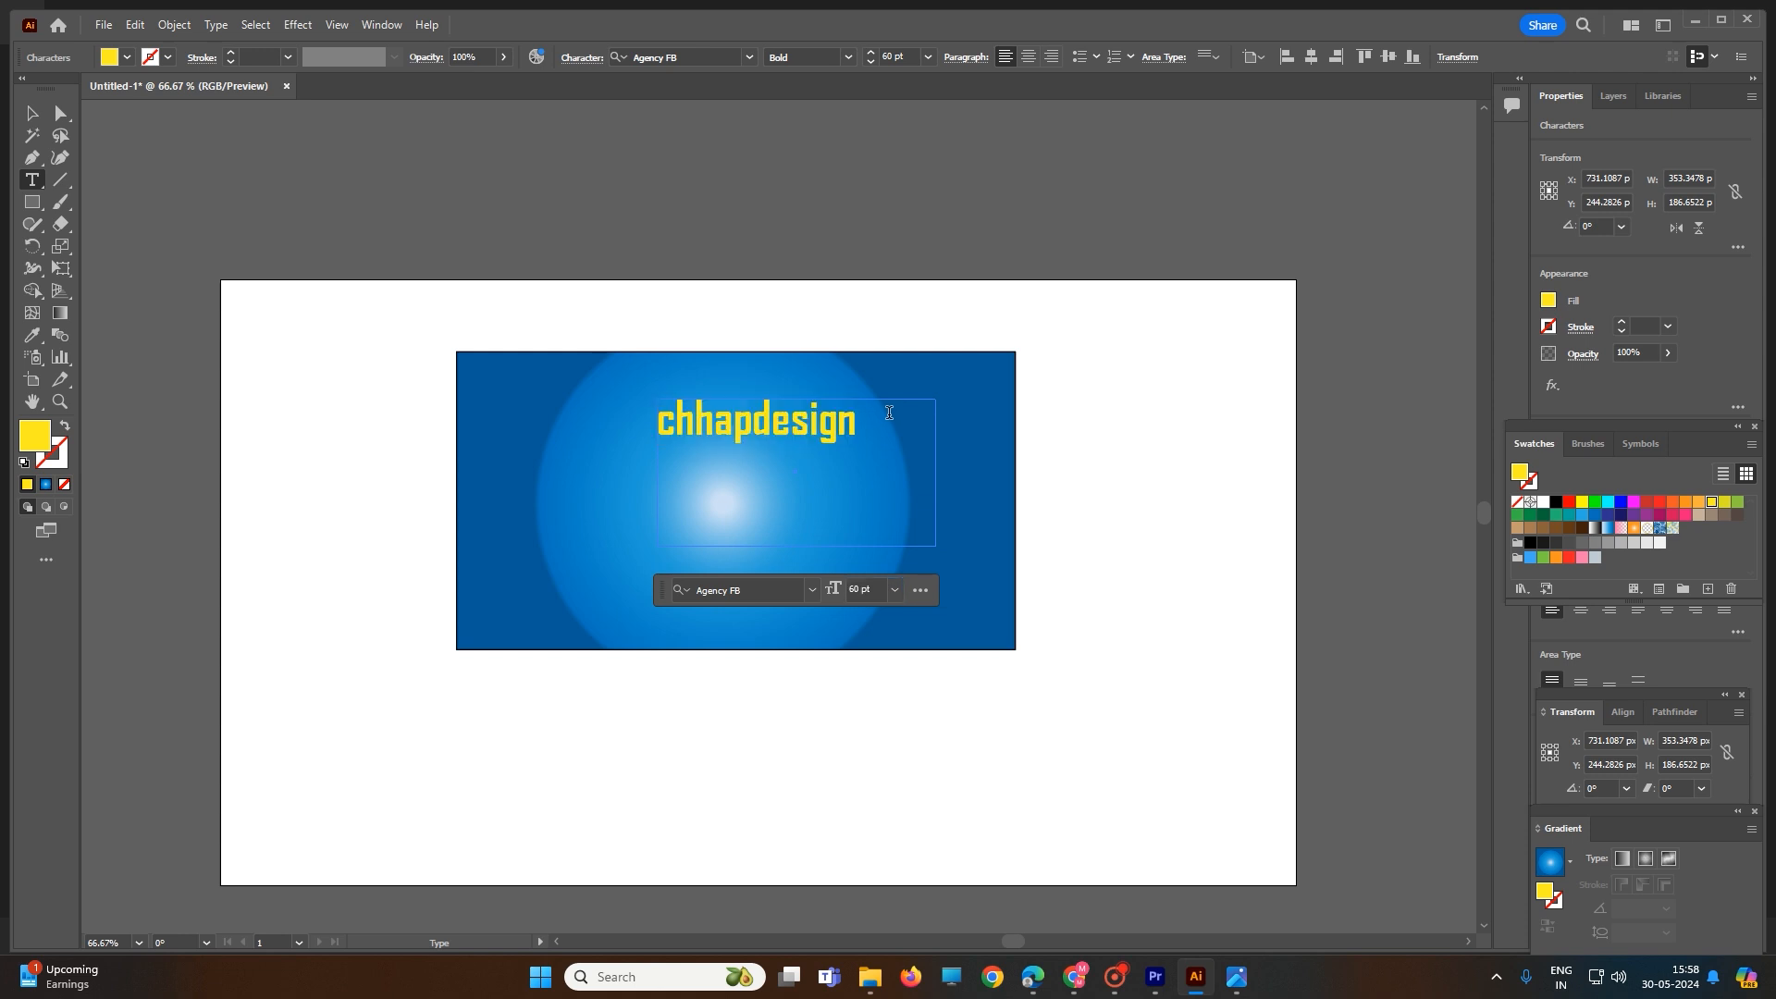
- Add a black 1 pt stroke to the "chhapdesign" text using the Appearance settings
{"action": "double_click", "coordinate": [672, 420]}
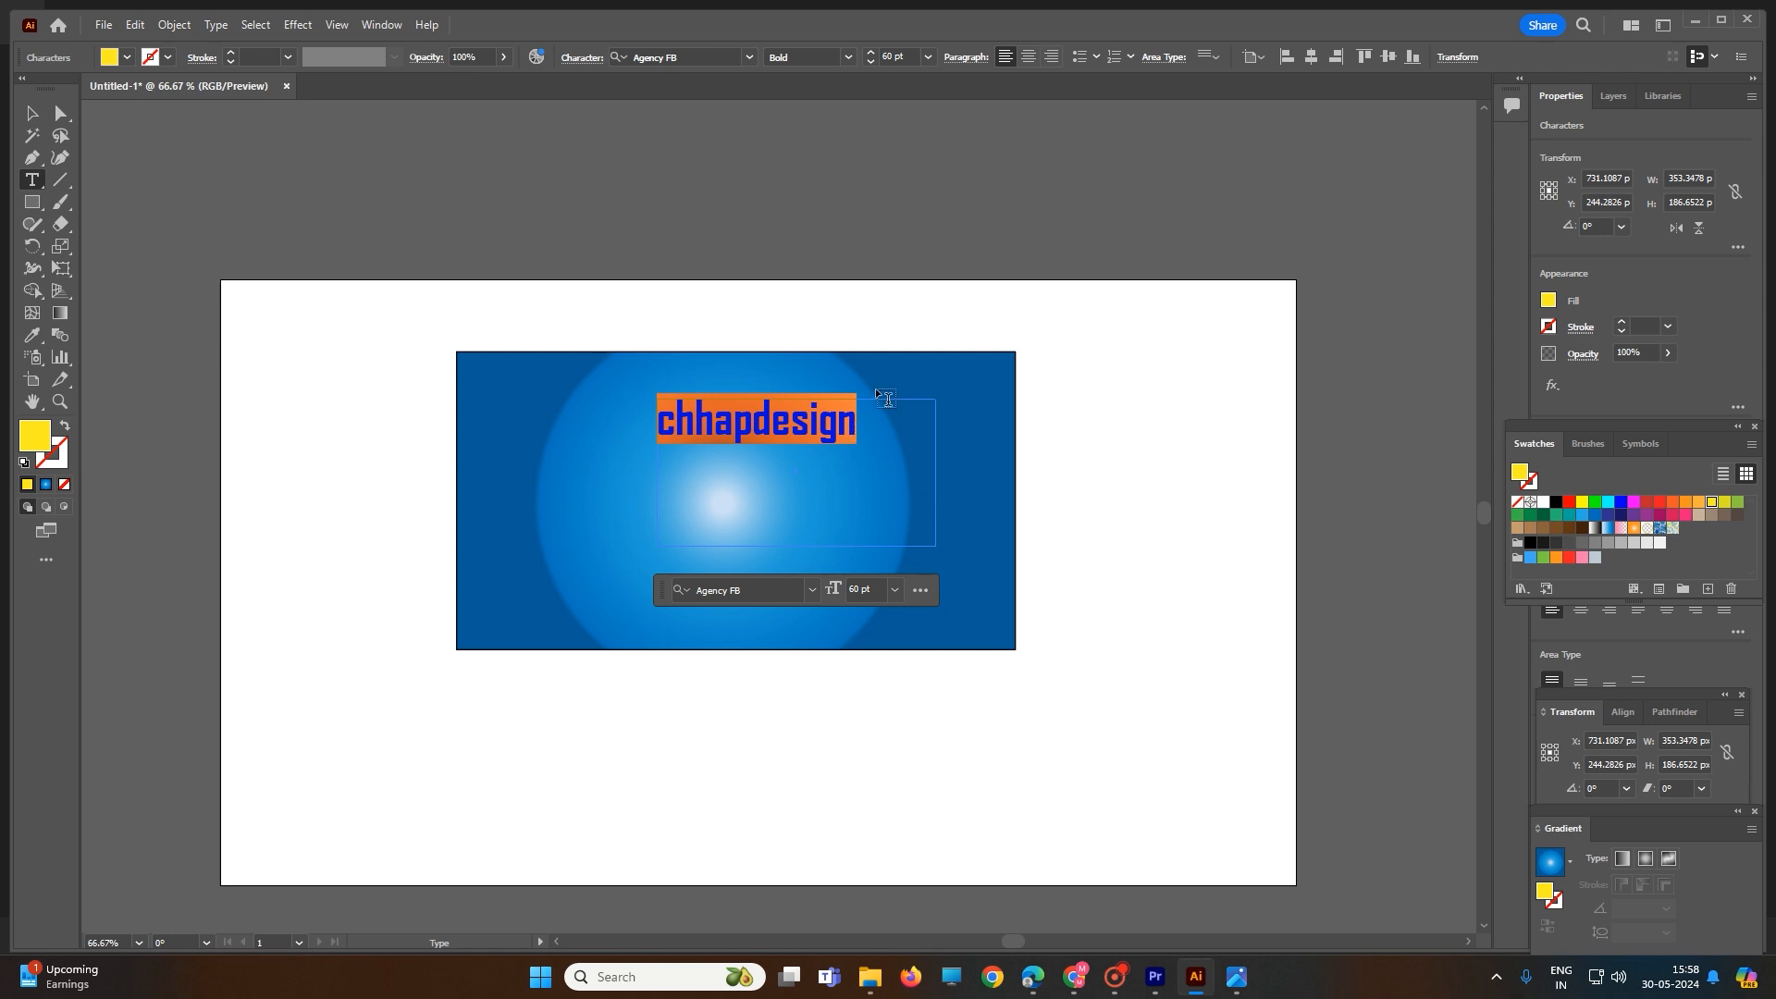
{"action": "left_click_drag", "start_coordinate": [859, 421], "coordinate": [645, 419]}
{"action": "left_click", "coordinate": [590, 57]}
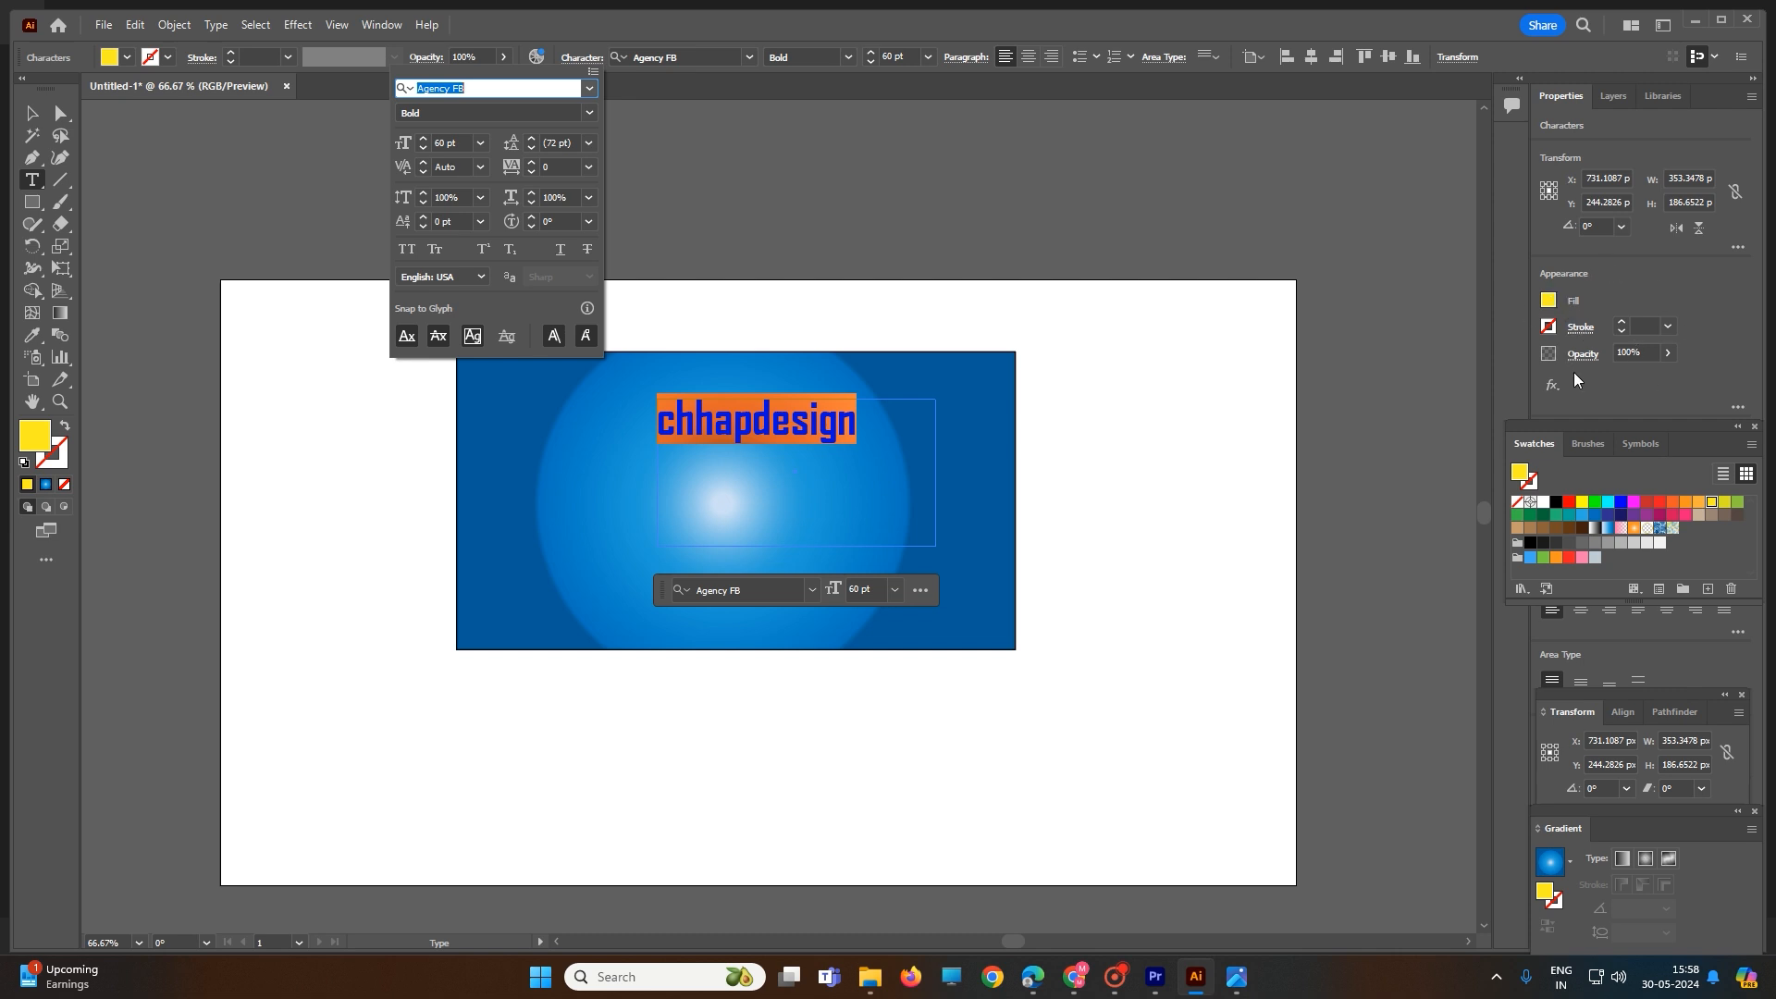
{"action": "left_click", "coordinate": [681, 188]}
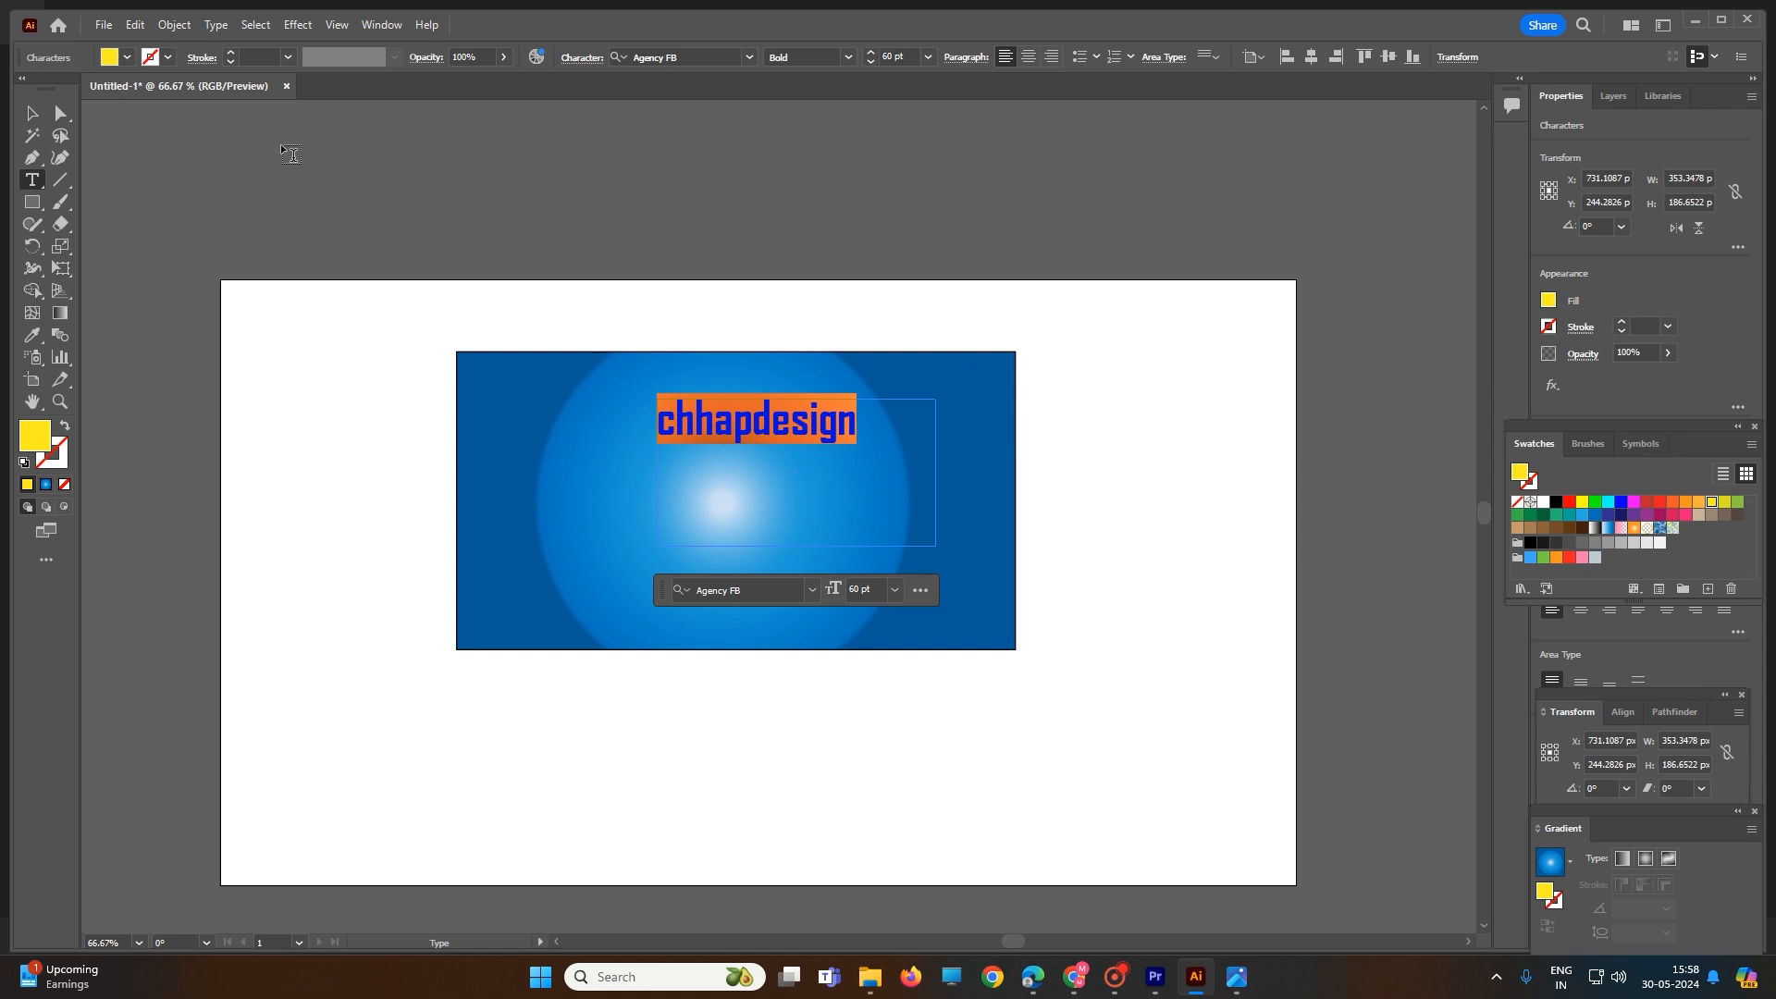
{"action": "left_click", "coordinate": [395, 20]}
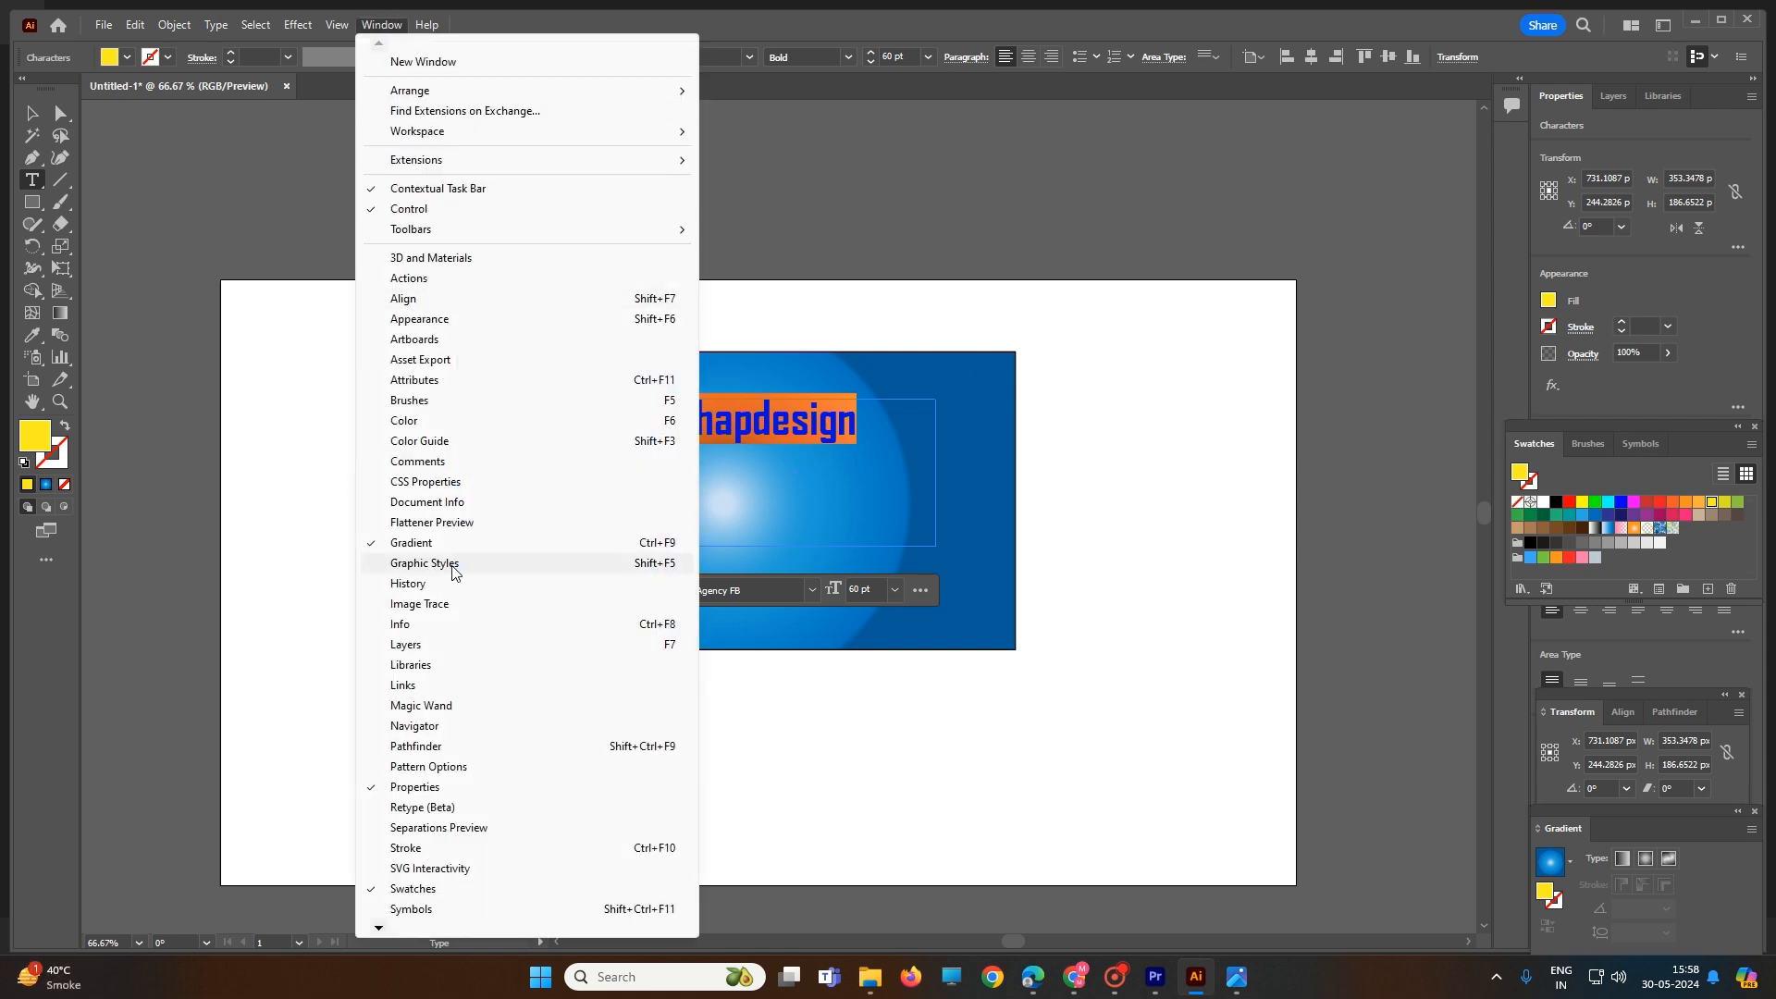
{"action": "left_click", "coordinate": [418, 320]}
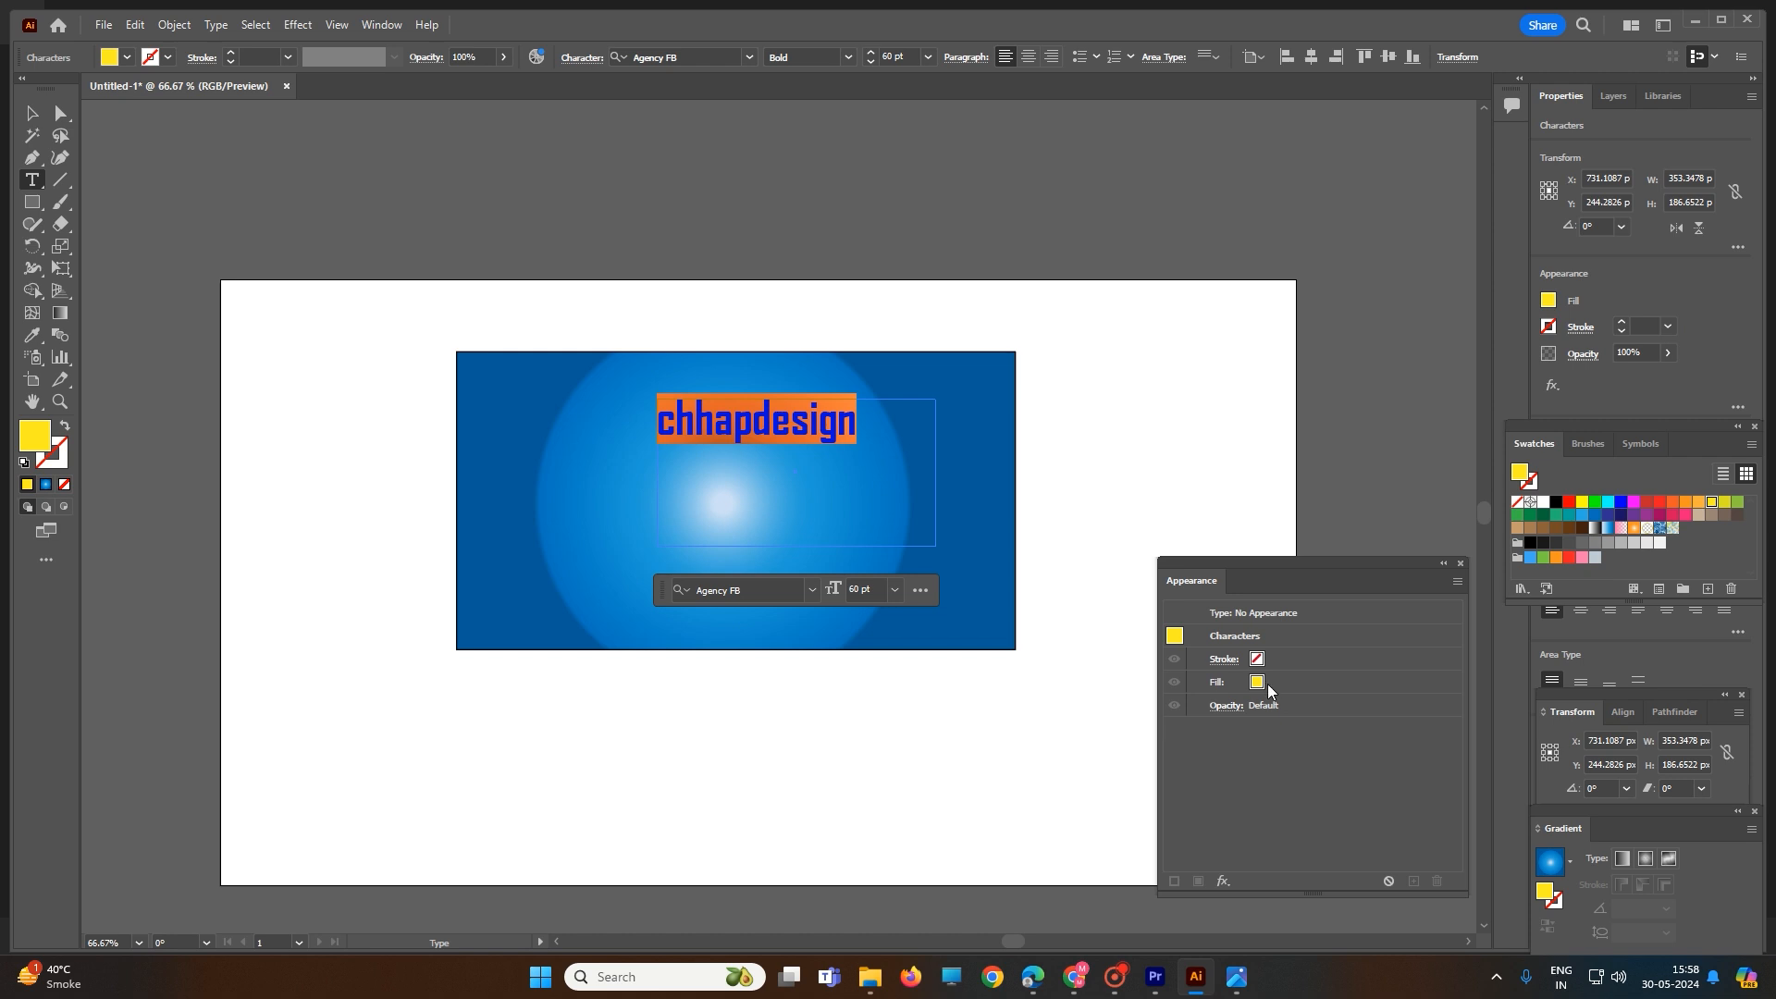
{"action": "left_click", "coordinate": [1256, 659]}
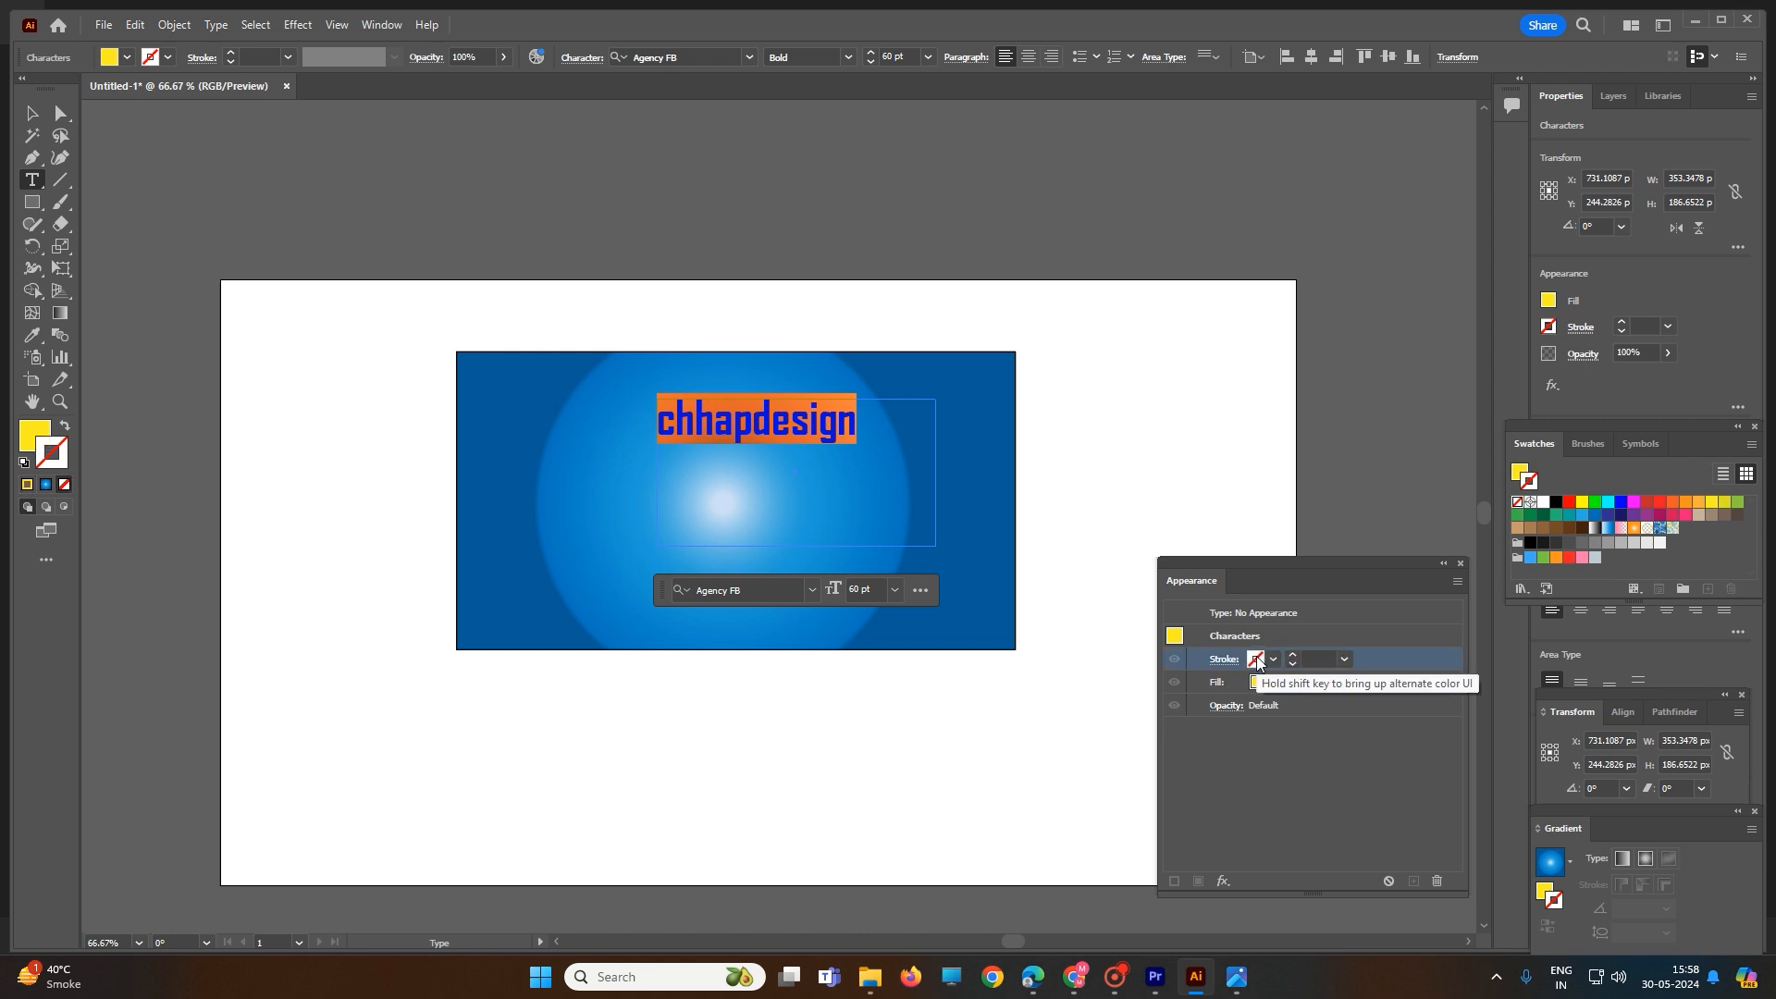
{"action": "left_click", "coordinate": [1346, 659]}
{"action": "left_click", "coordinate": [1375, 270]}
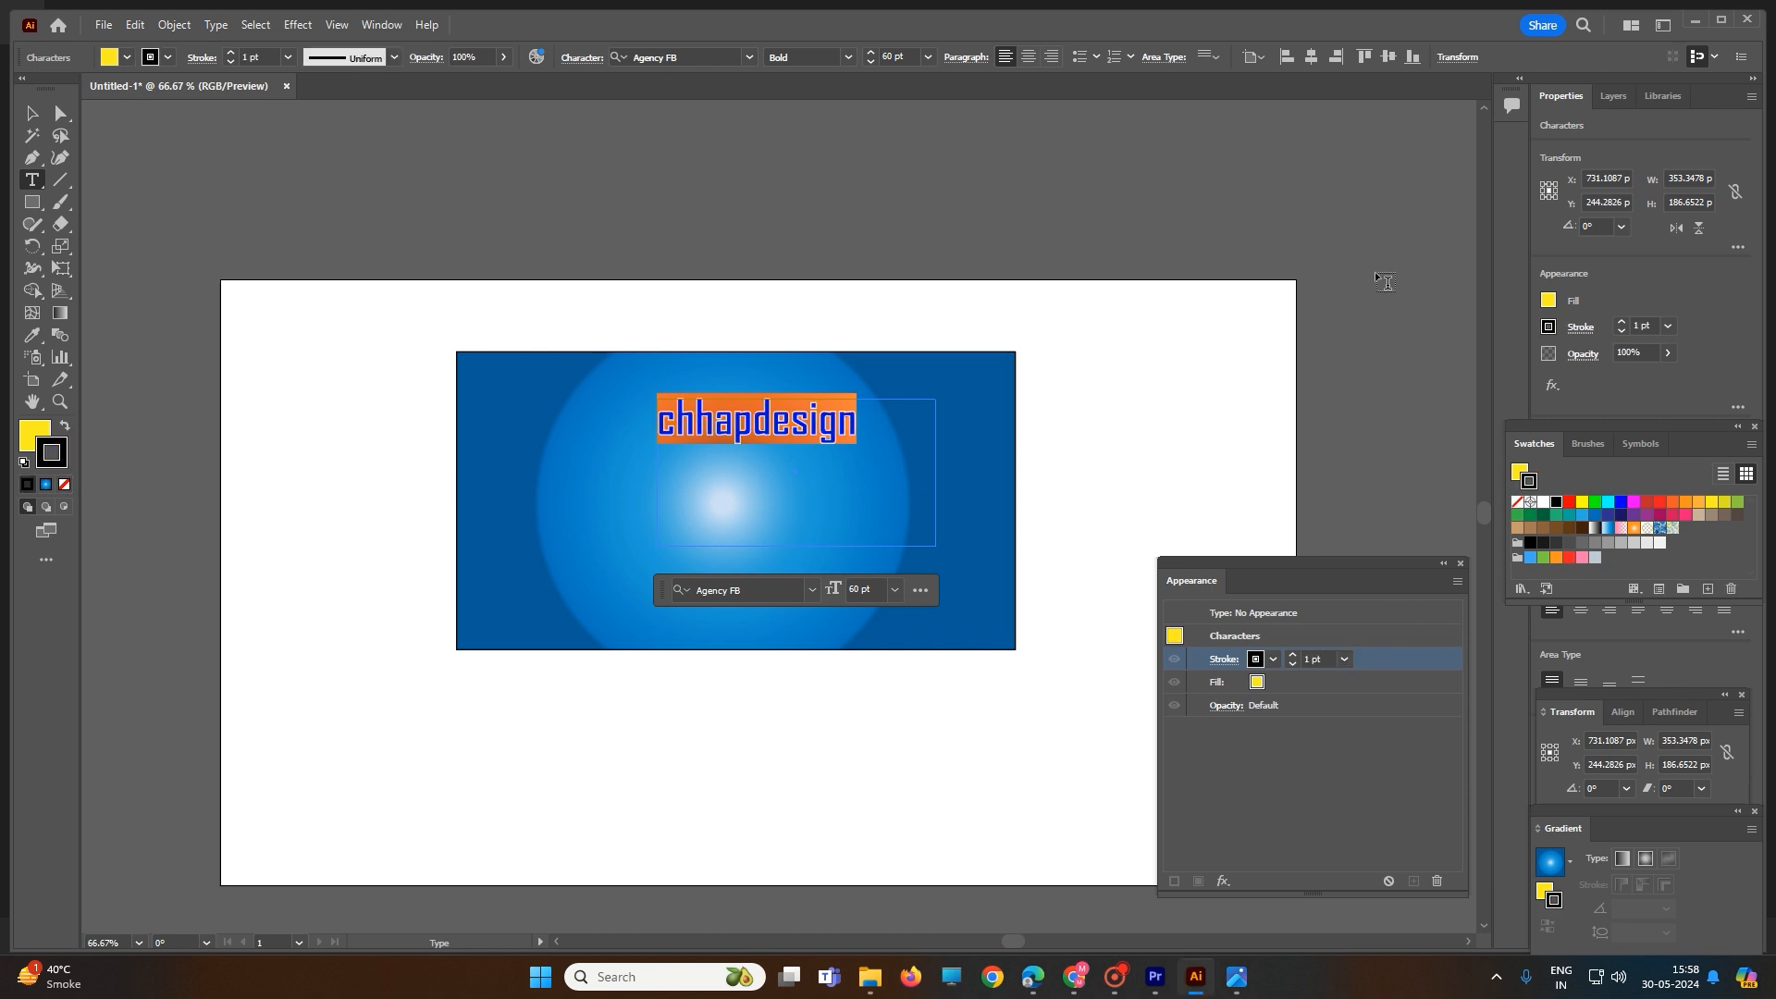
{"action": "left_click", "coordinate": [1130, 348]}
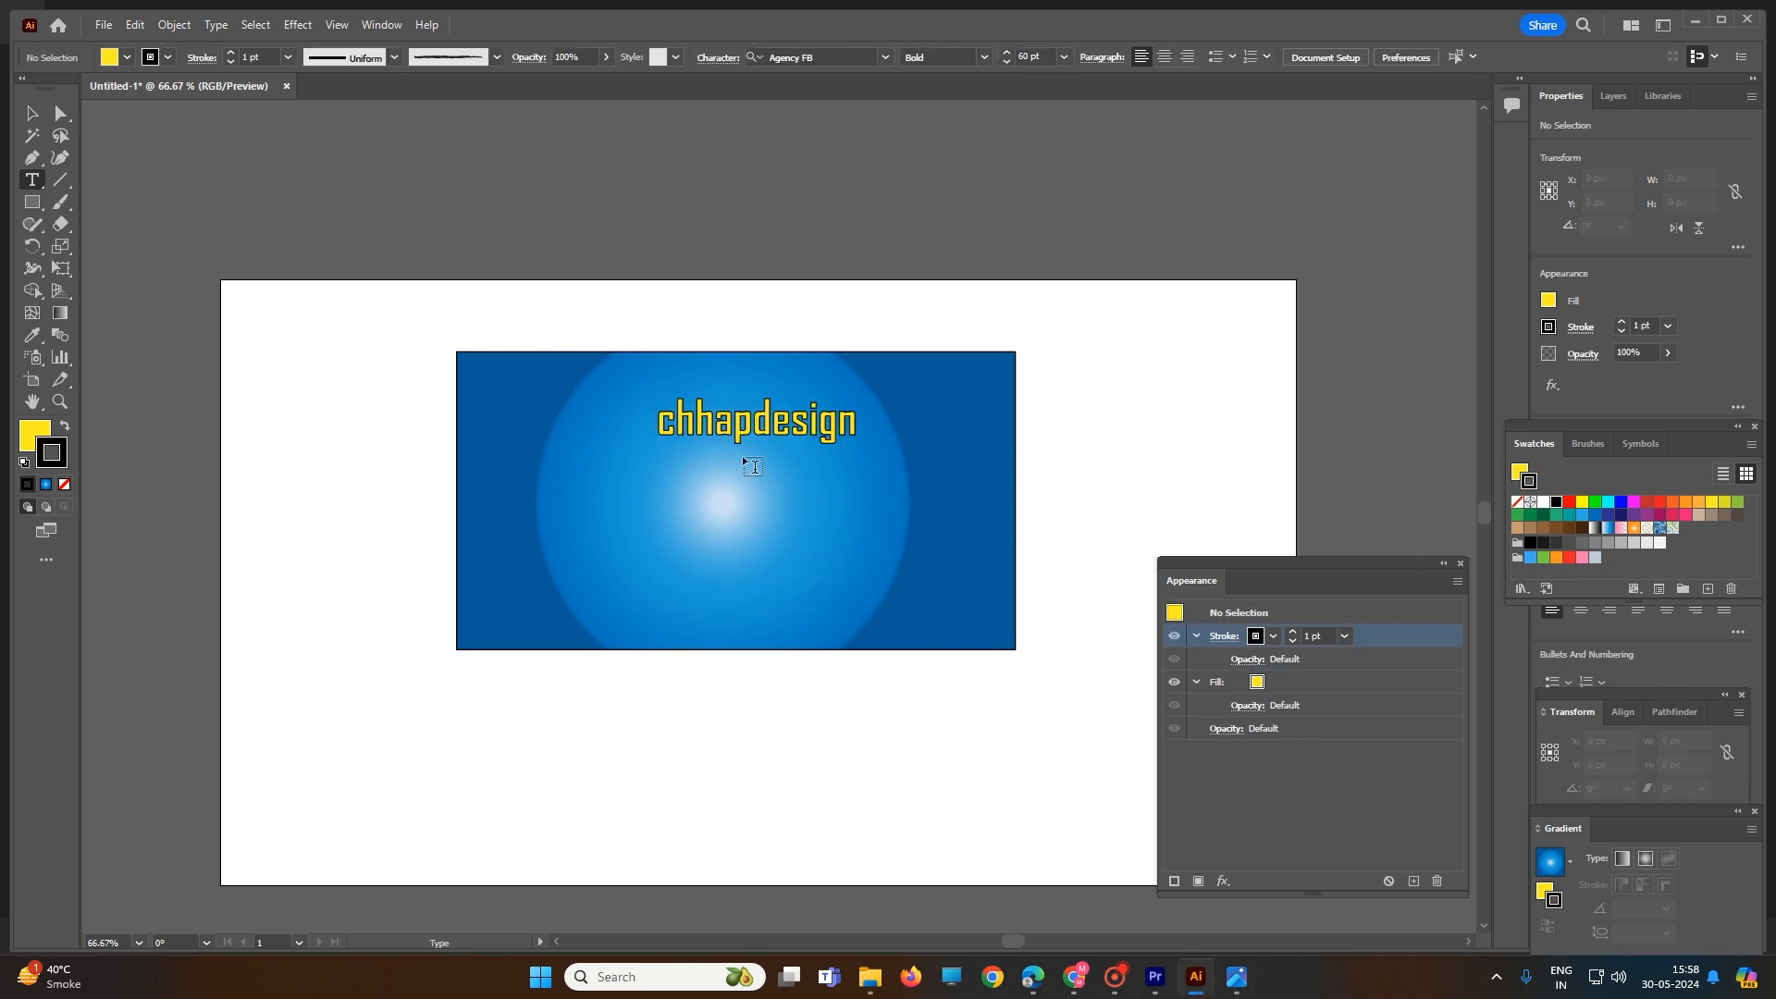
- Try to change the text's stroke color to orange
{"action": "scroll", "coordinate": [713, 464], "scroll_direction": "up", "scroll_amount": 4}
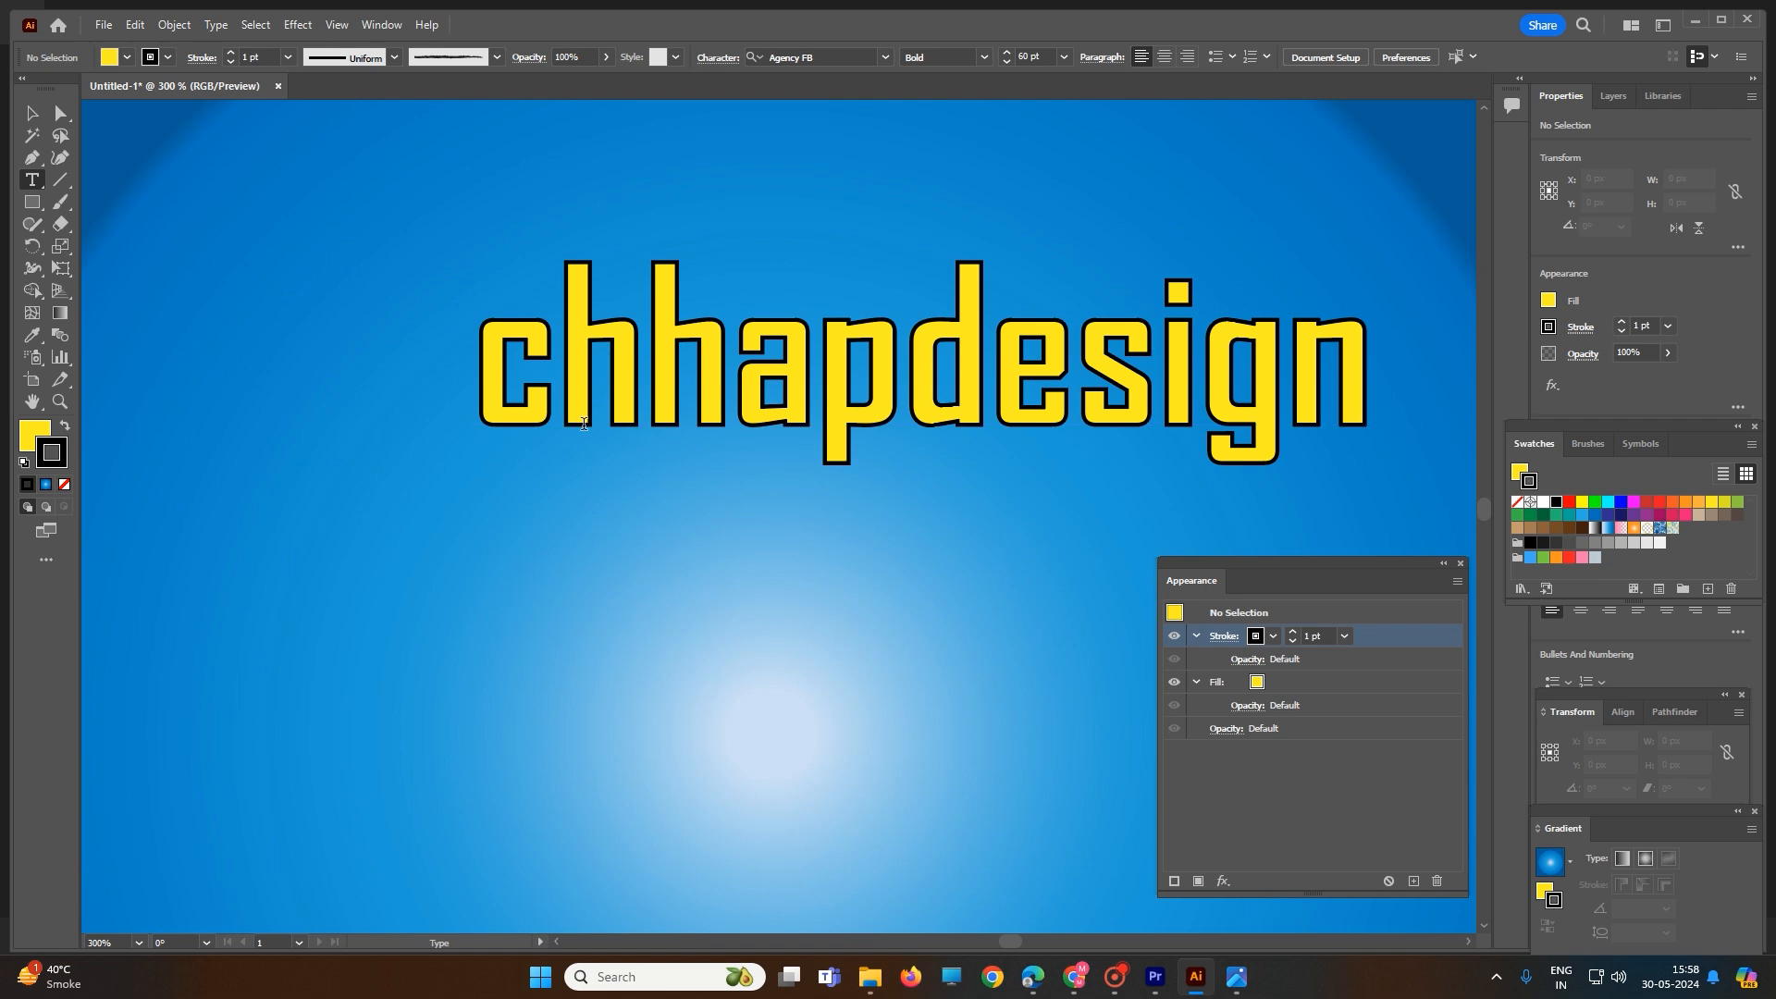
{"action": "left_click", "coordinate": [1273, 636]}
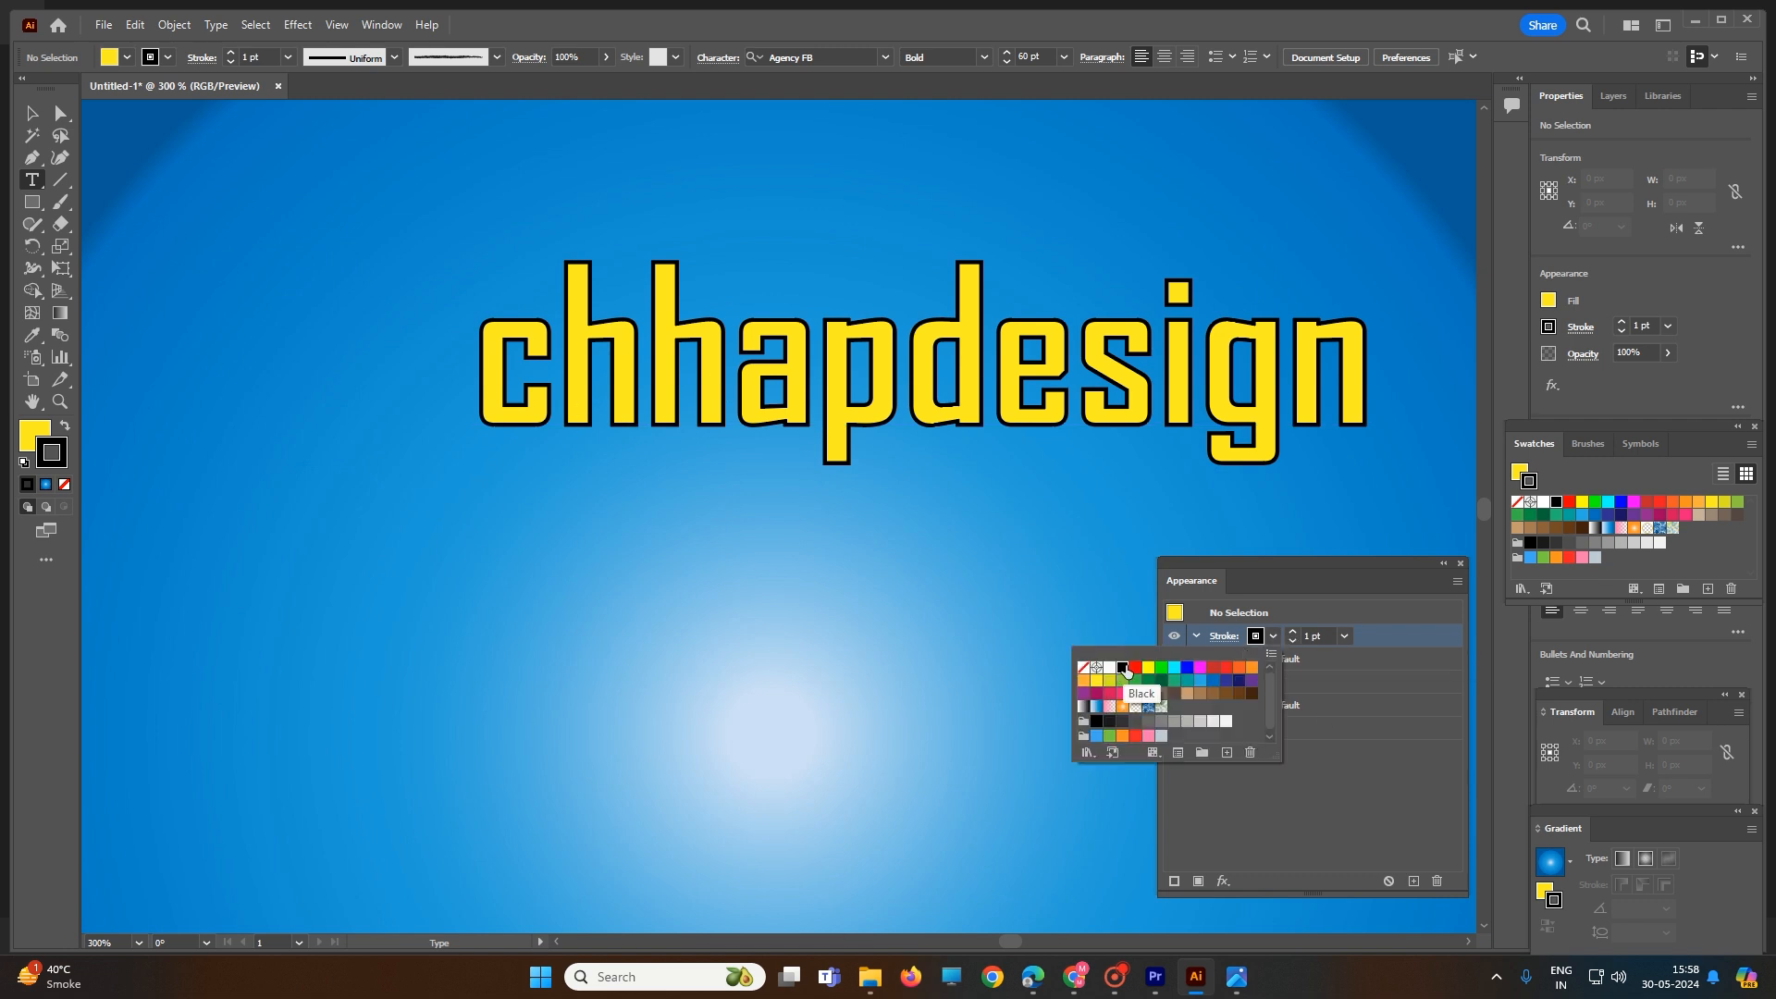
{"action": "left_click", "coordinate": [1239, 668]}
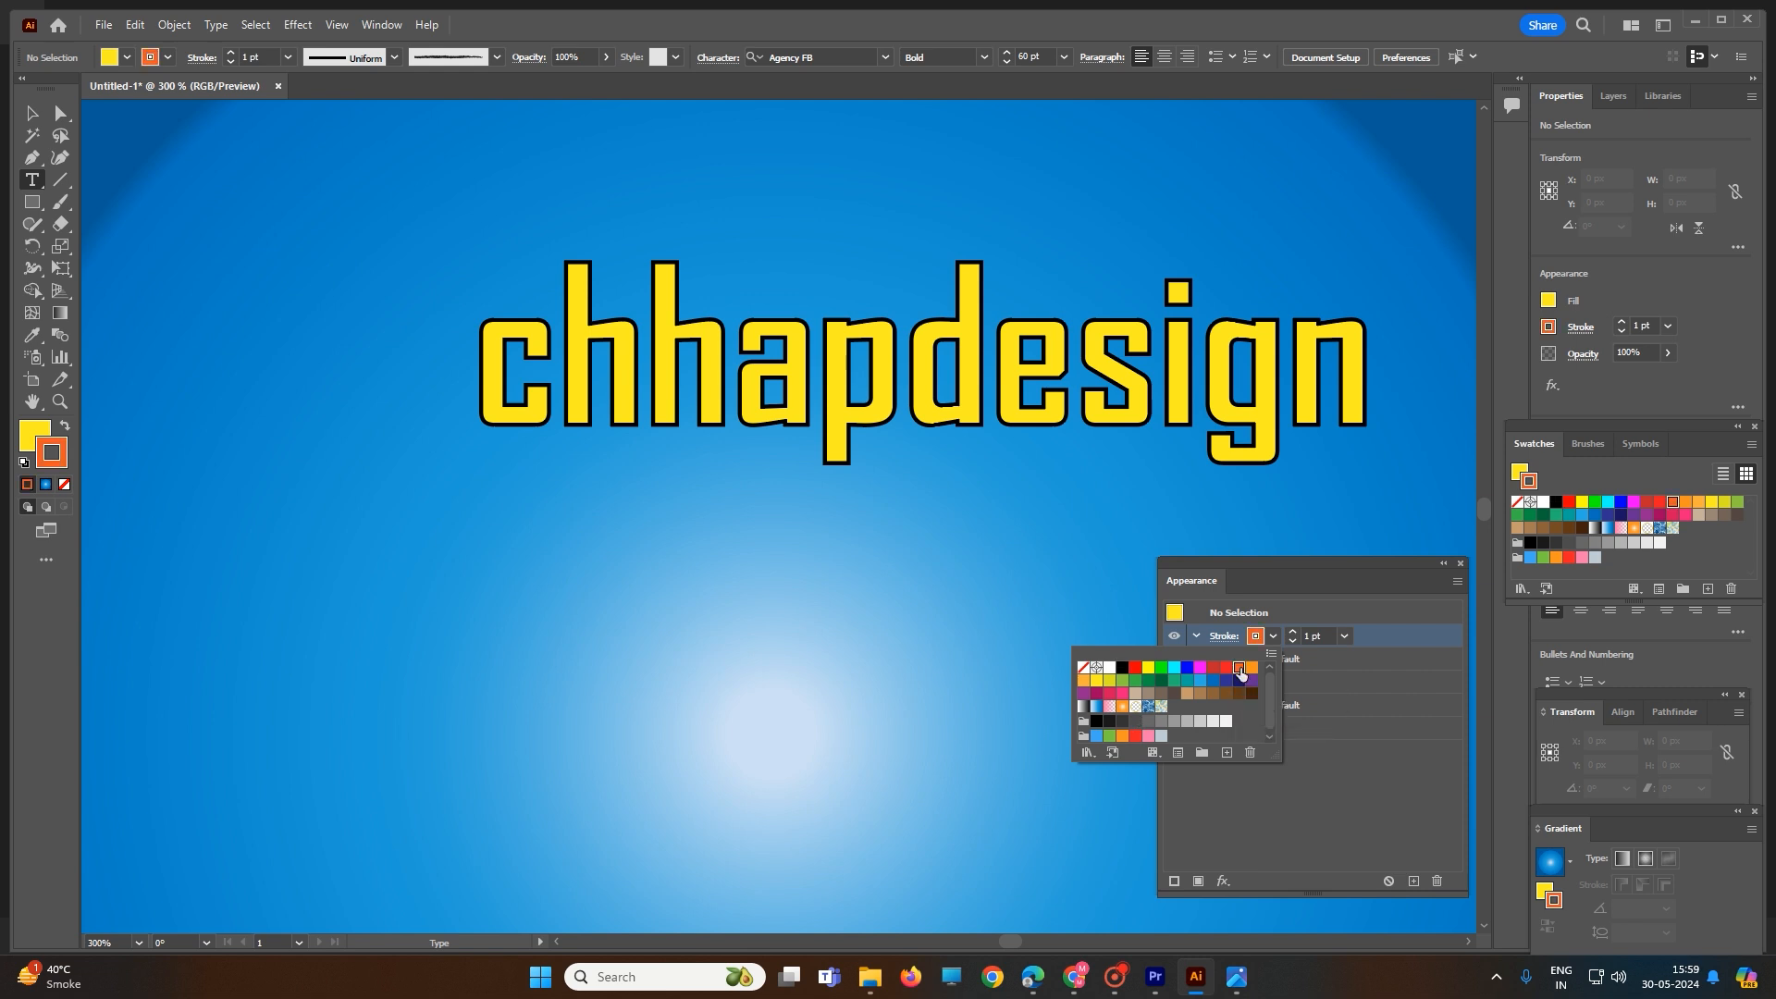
- Try blue on the selected text's stroke, and settle on the Sky gradient swatch for it
{"action": "double_click", "coordinate": [1102, 393]}
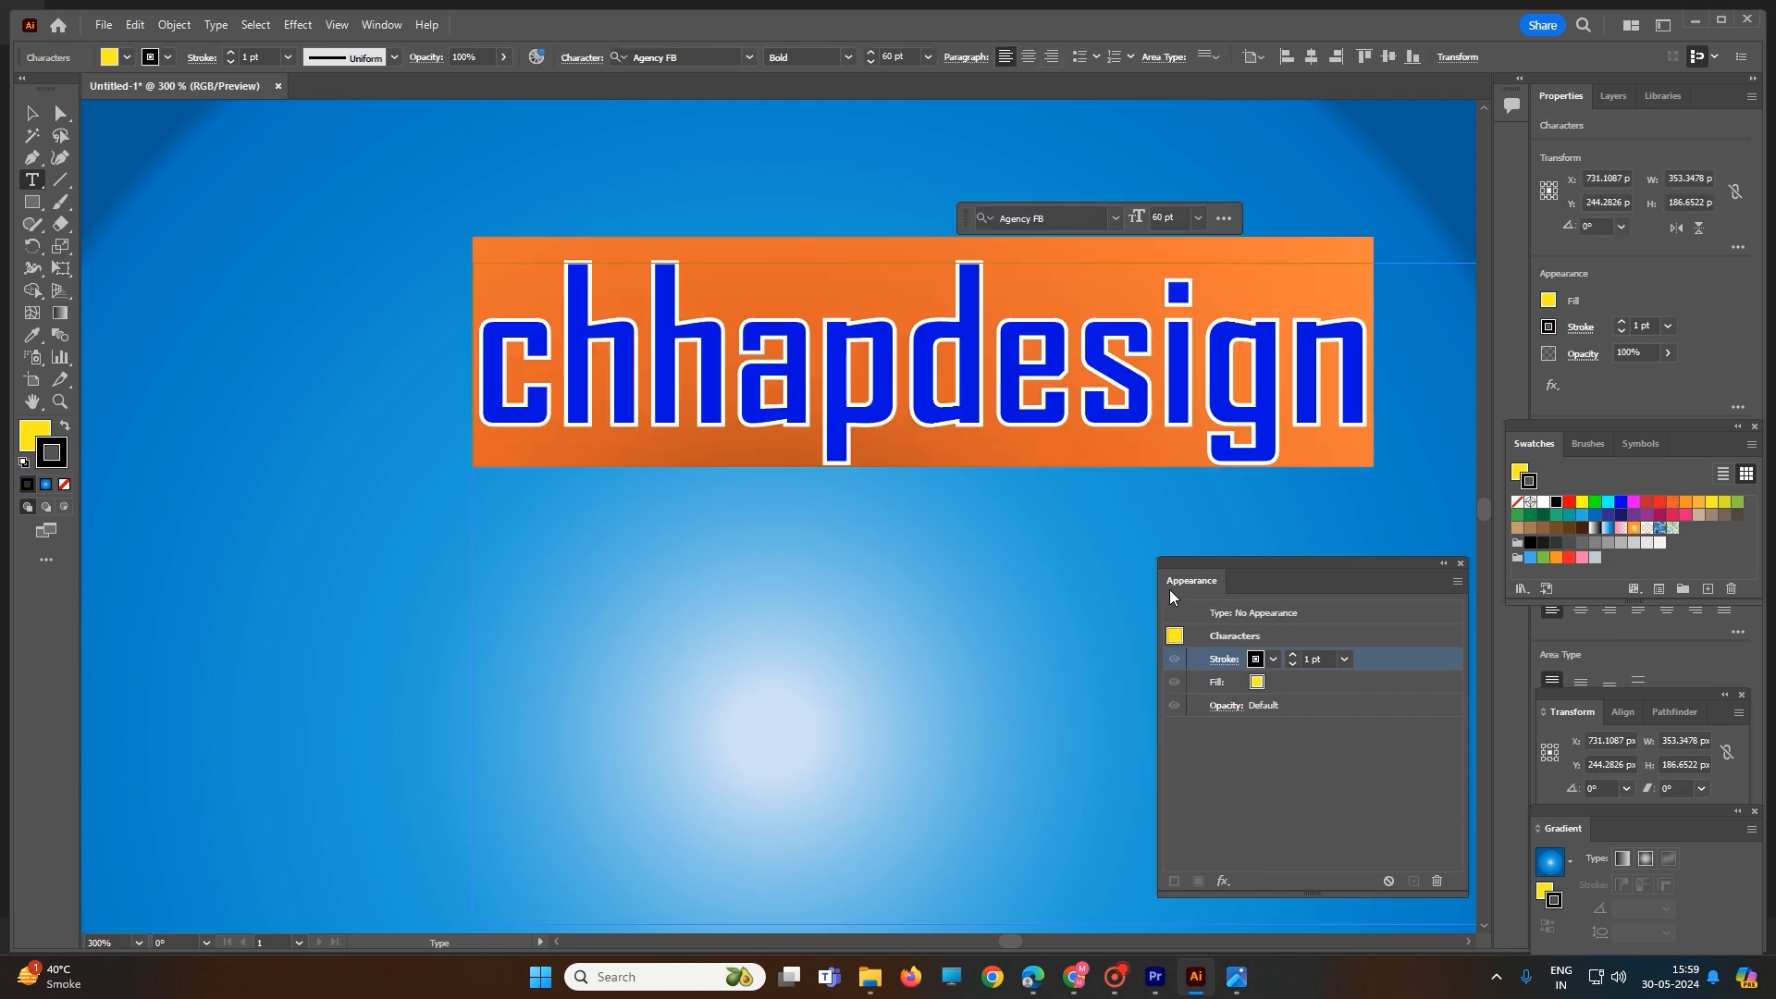
{"action": "left_click", "coordinate": [1260, 663]}
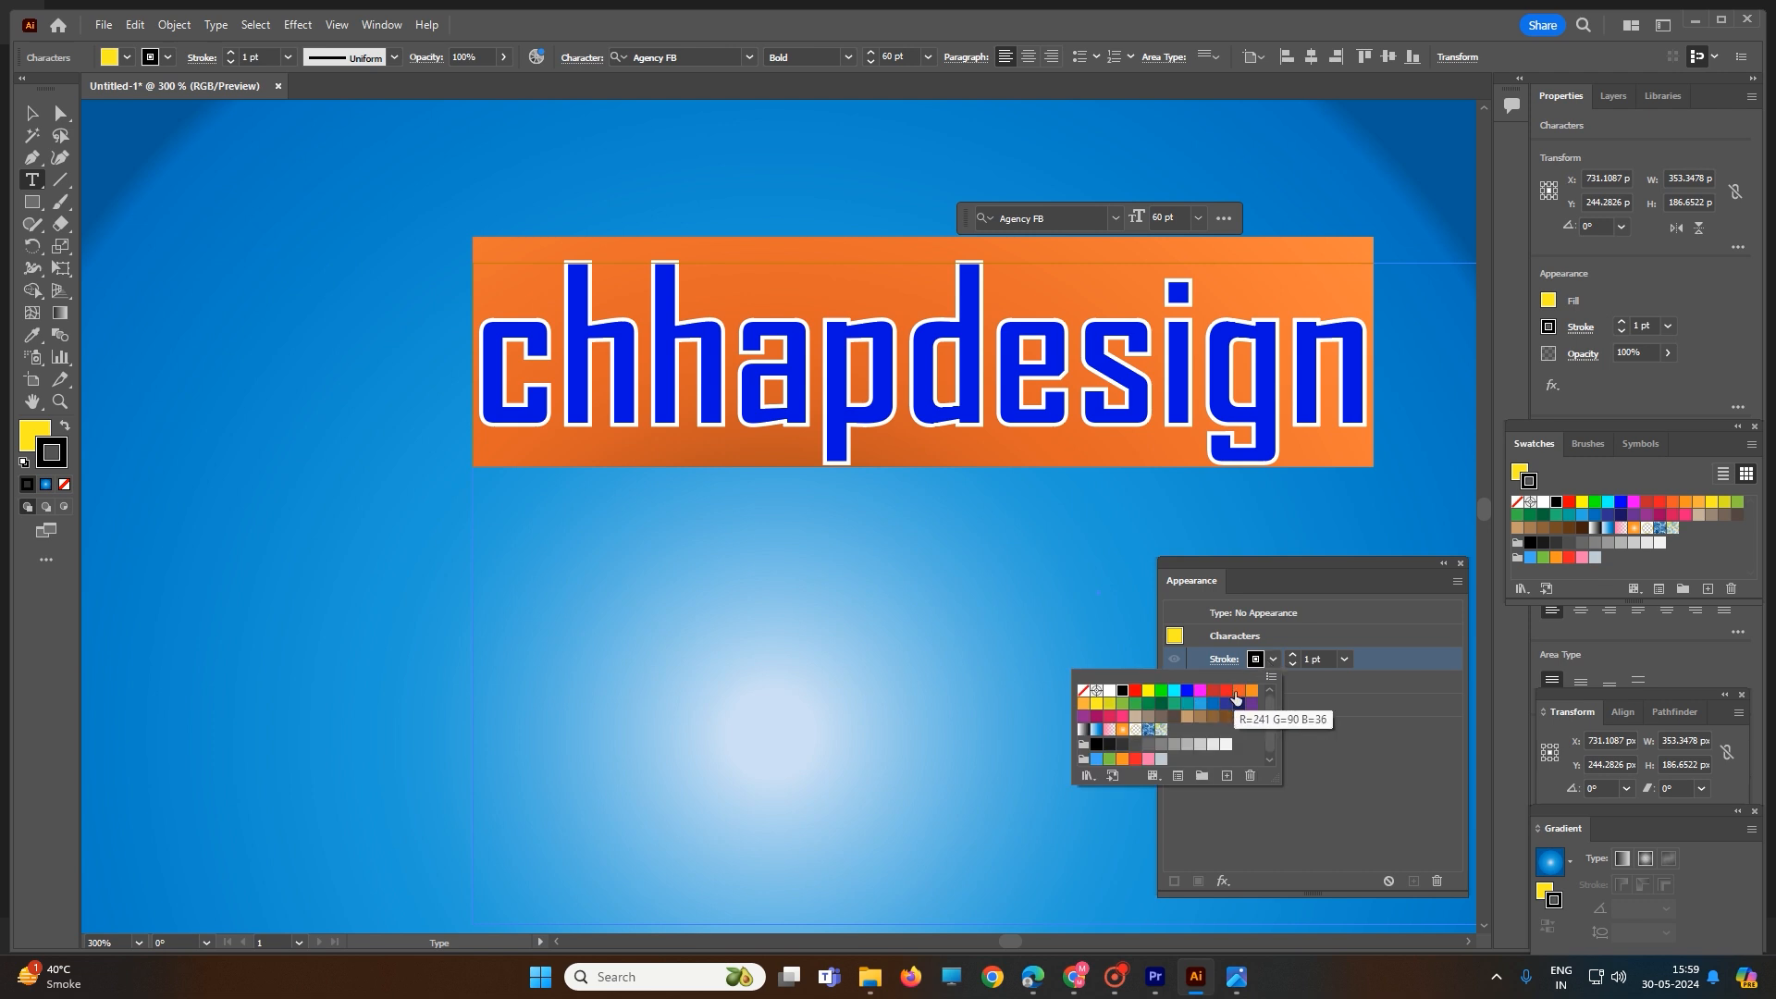
{"action": "left_click", "coordinate": [1187, 692]}
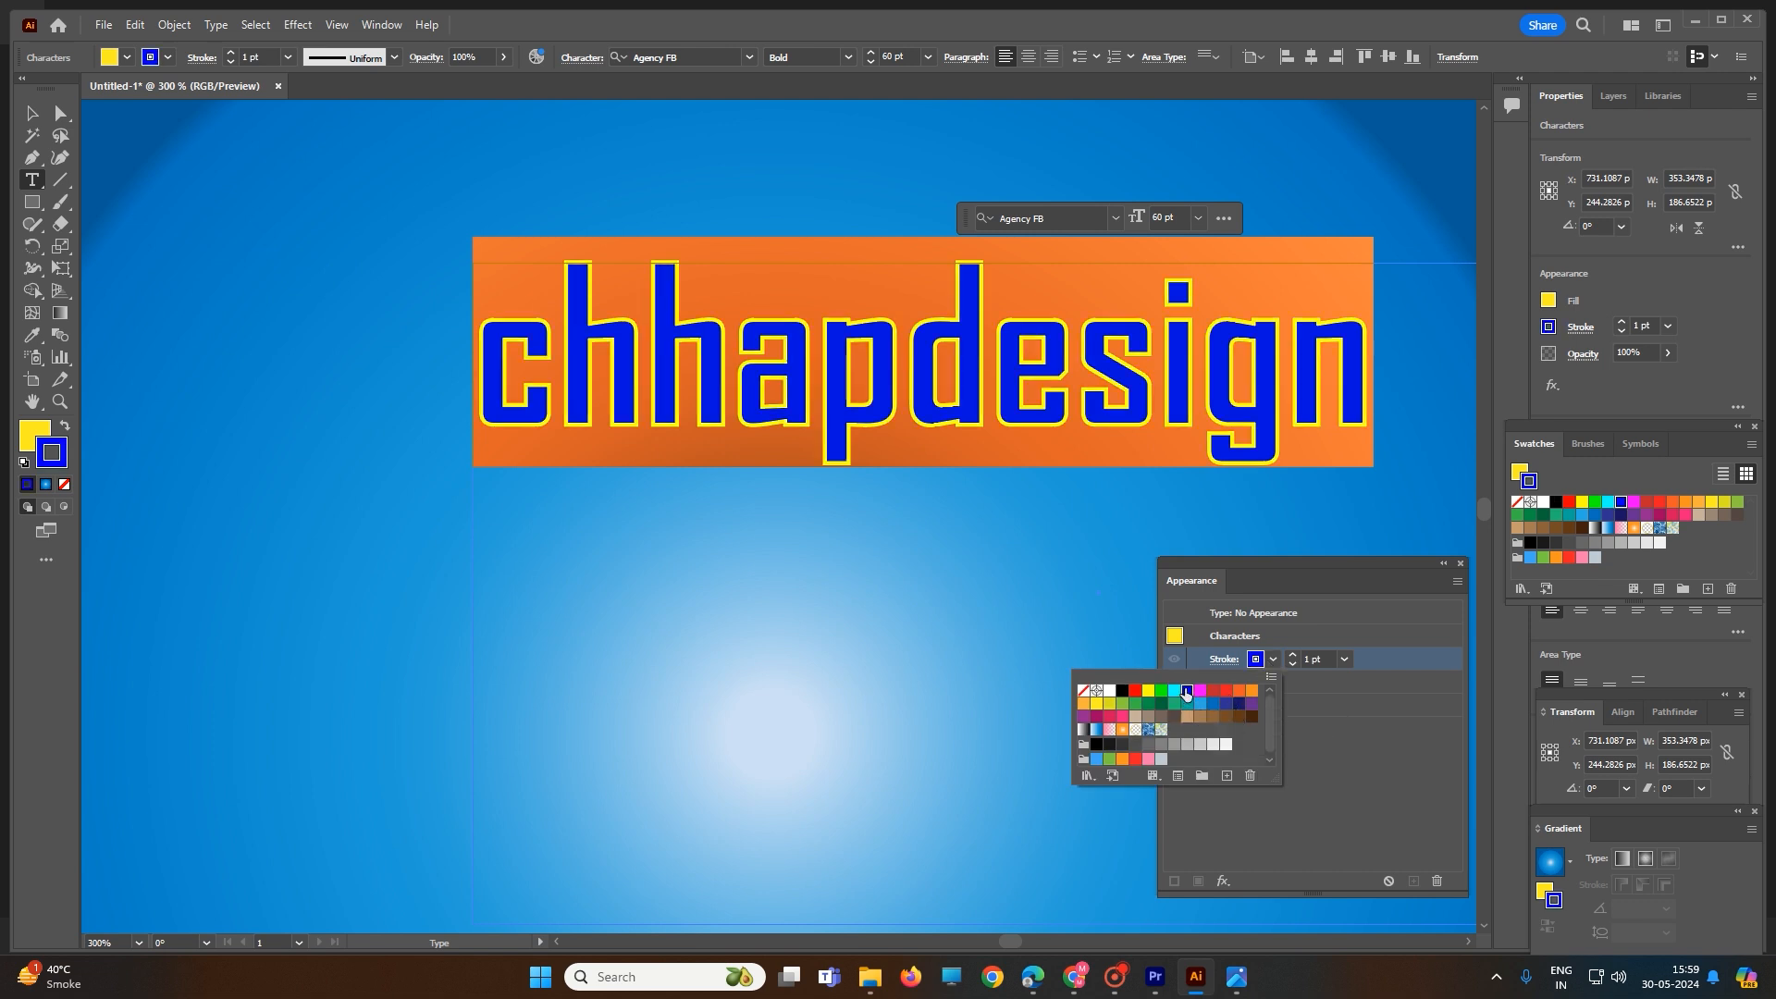
{"action": "left_click", "coordinate": [1097, 730]}
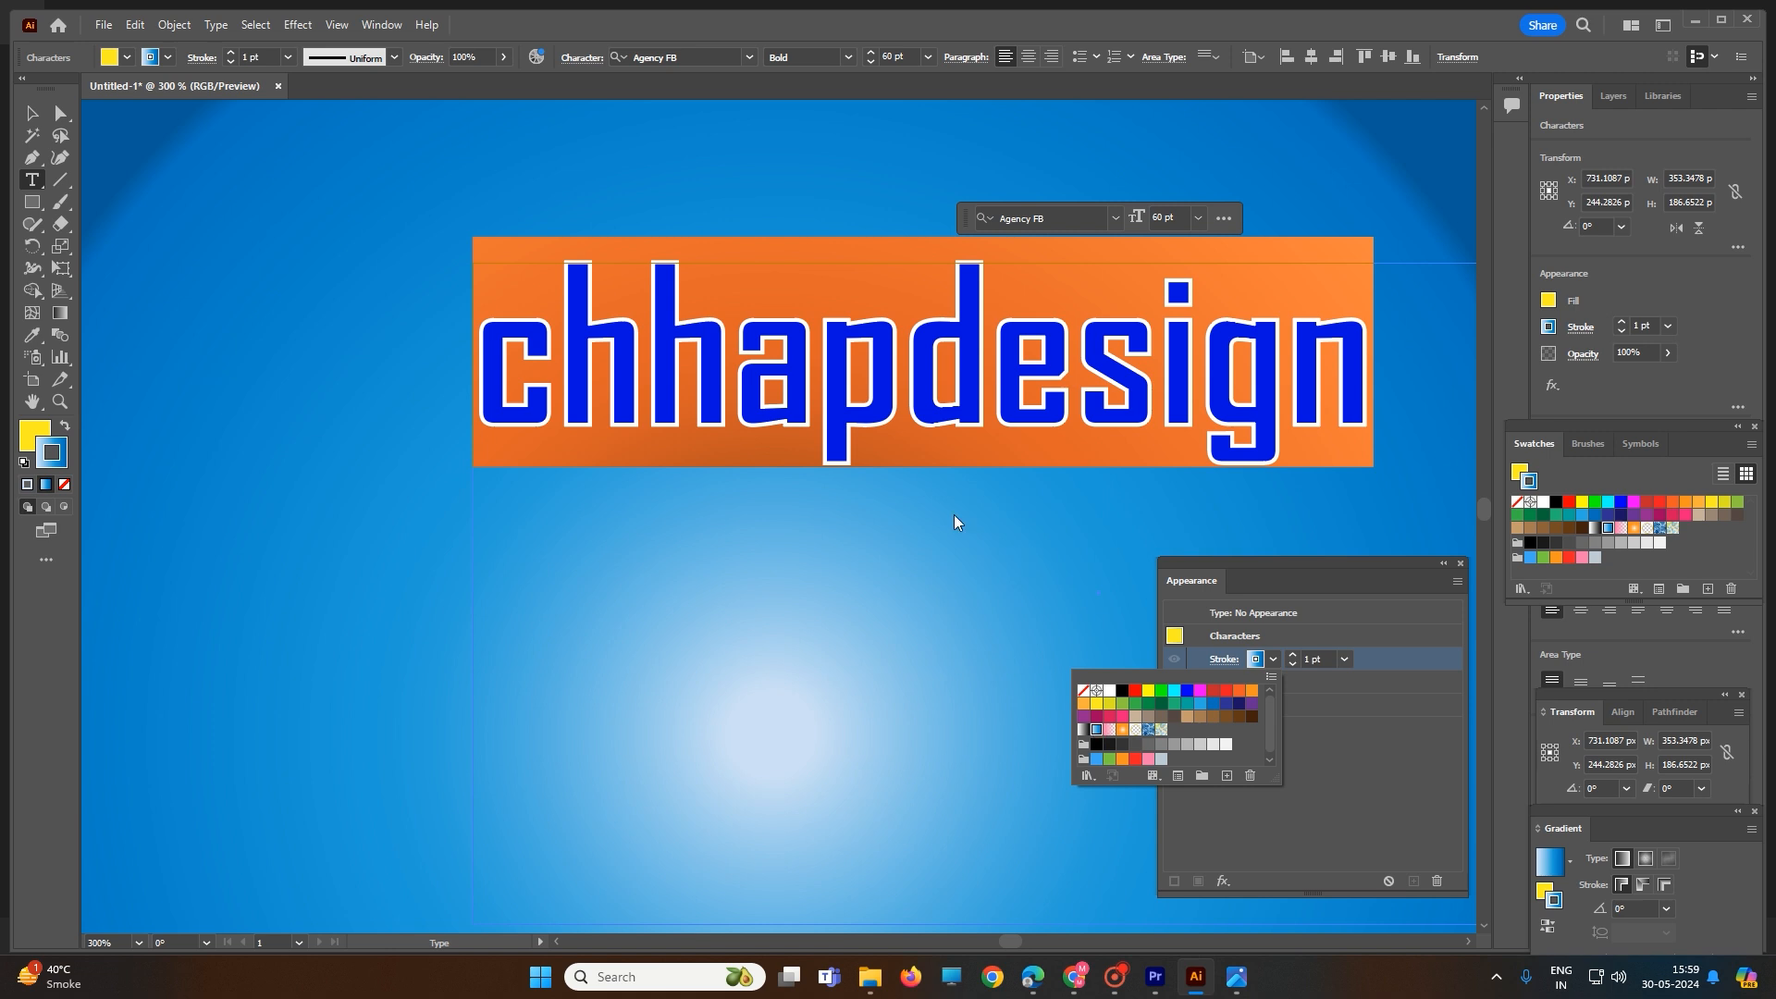
{"action": "left_click", "coordinate": [935, 494]}
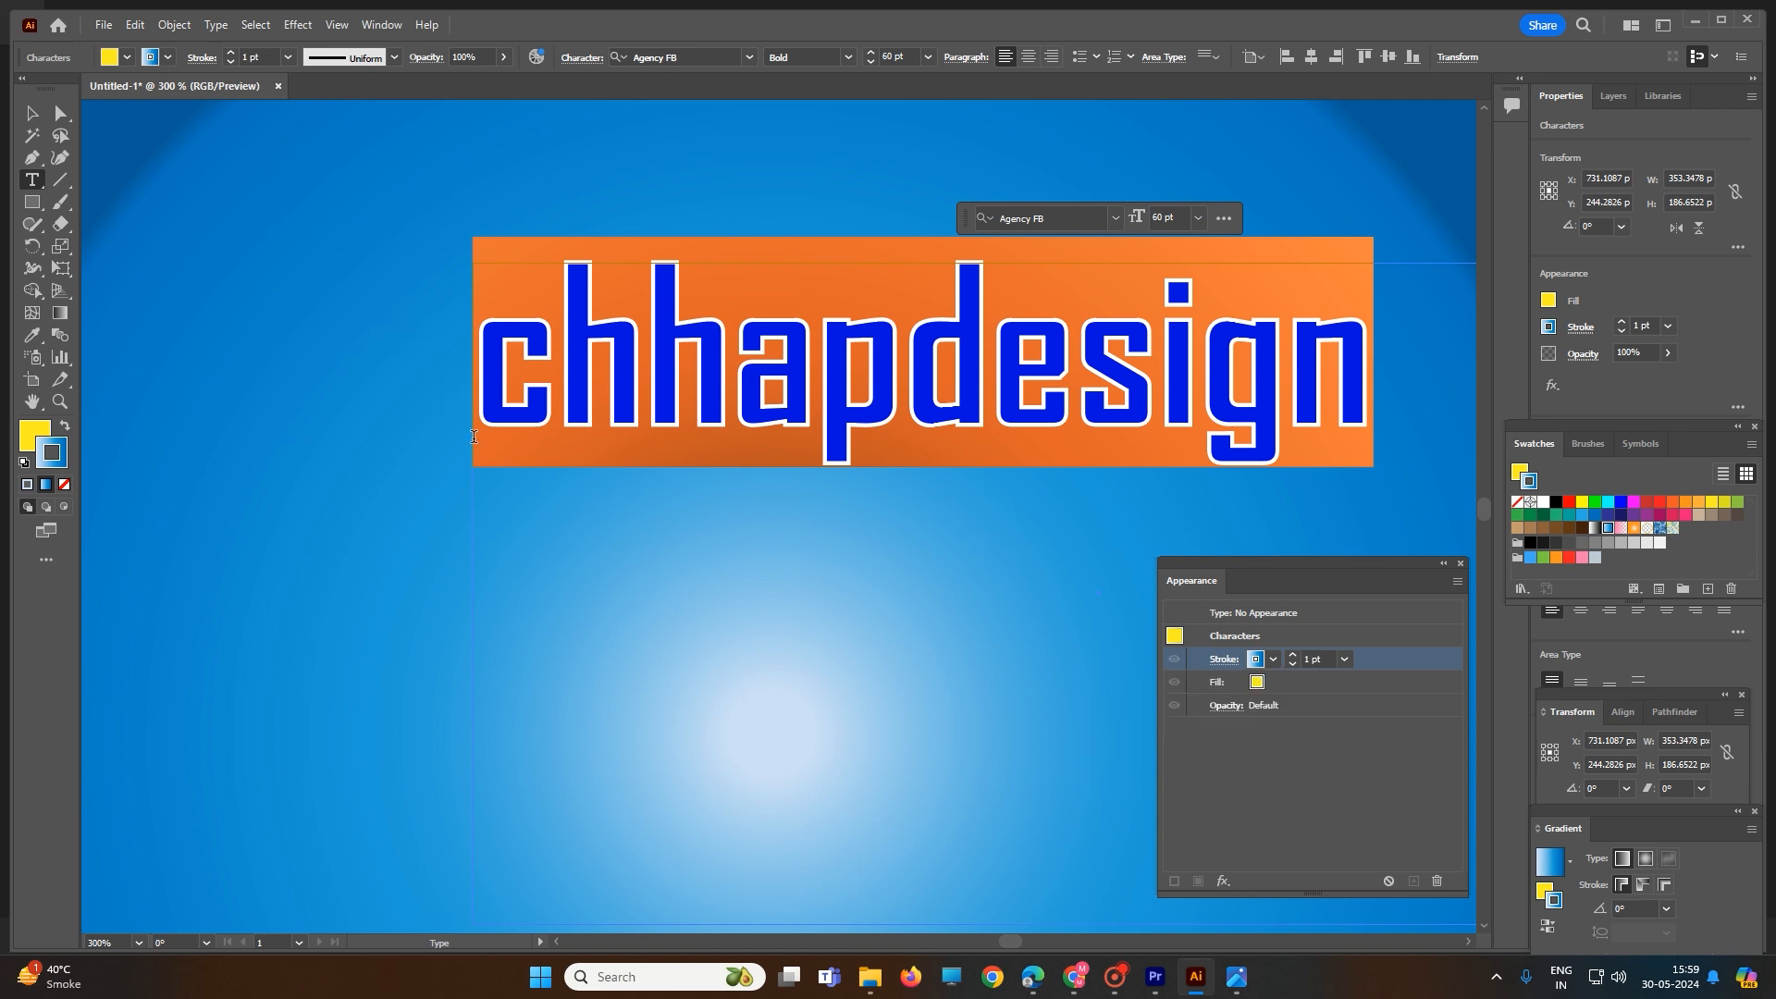
{"action": "scroll", "coordinate": [474, 437], "scroll_direction": "down", "scroll_amount": 2}
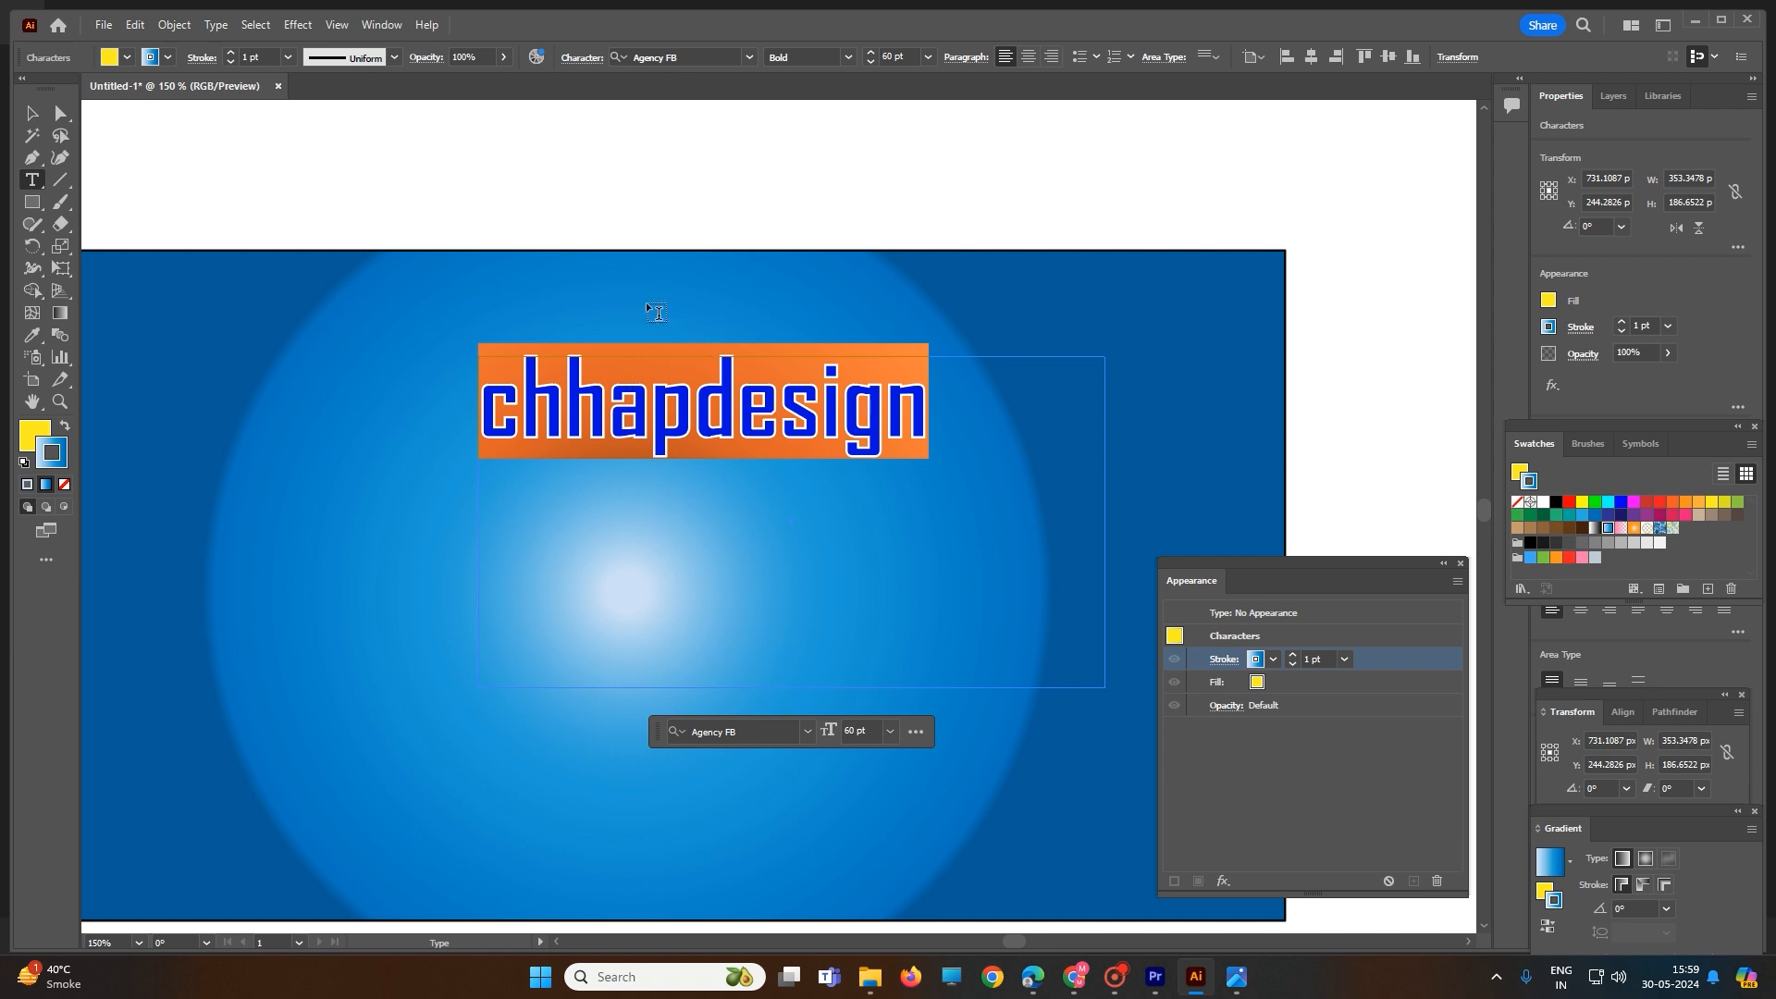
- Try magenta, red, pink, green and blue swatches on the "chhapdesign" text's stroke, and settle on RGB Yellow
{"action": "left_click", "coordinate": [679, 158]}
{"action": "double_click", "coordinate": [673, 407]}
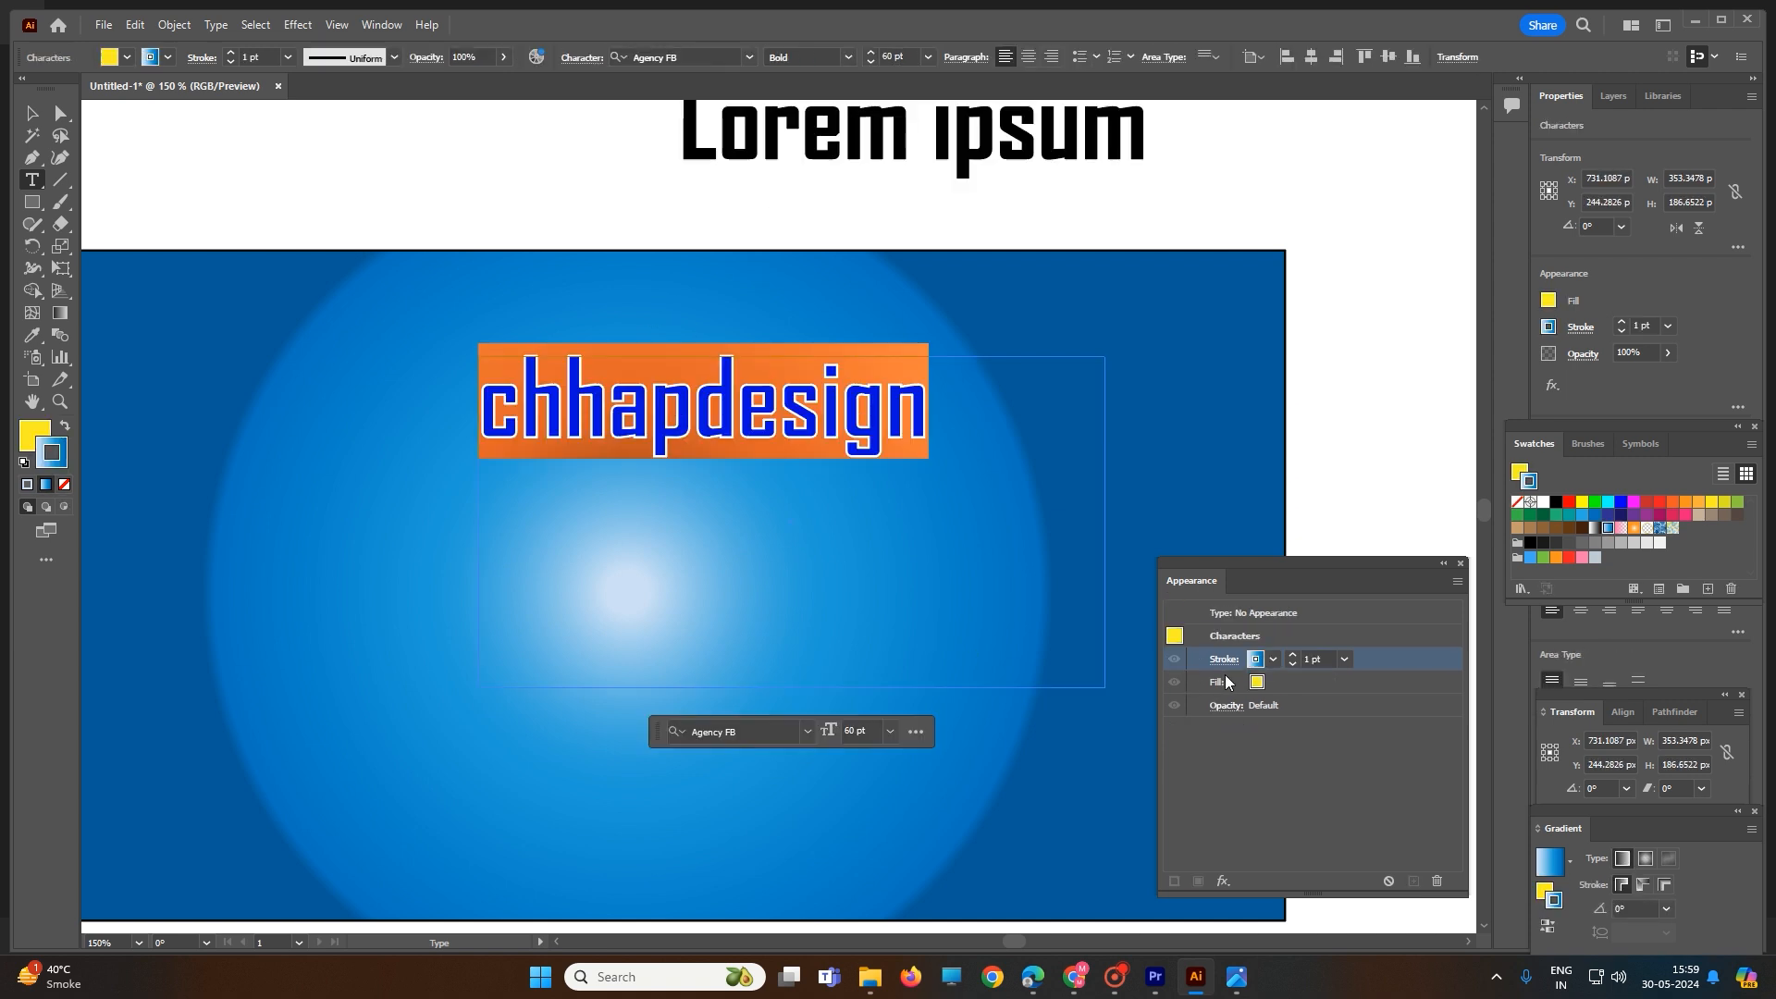
{"action": "left_click", "coordinate": [1273, 659]}
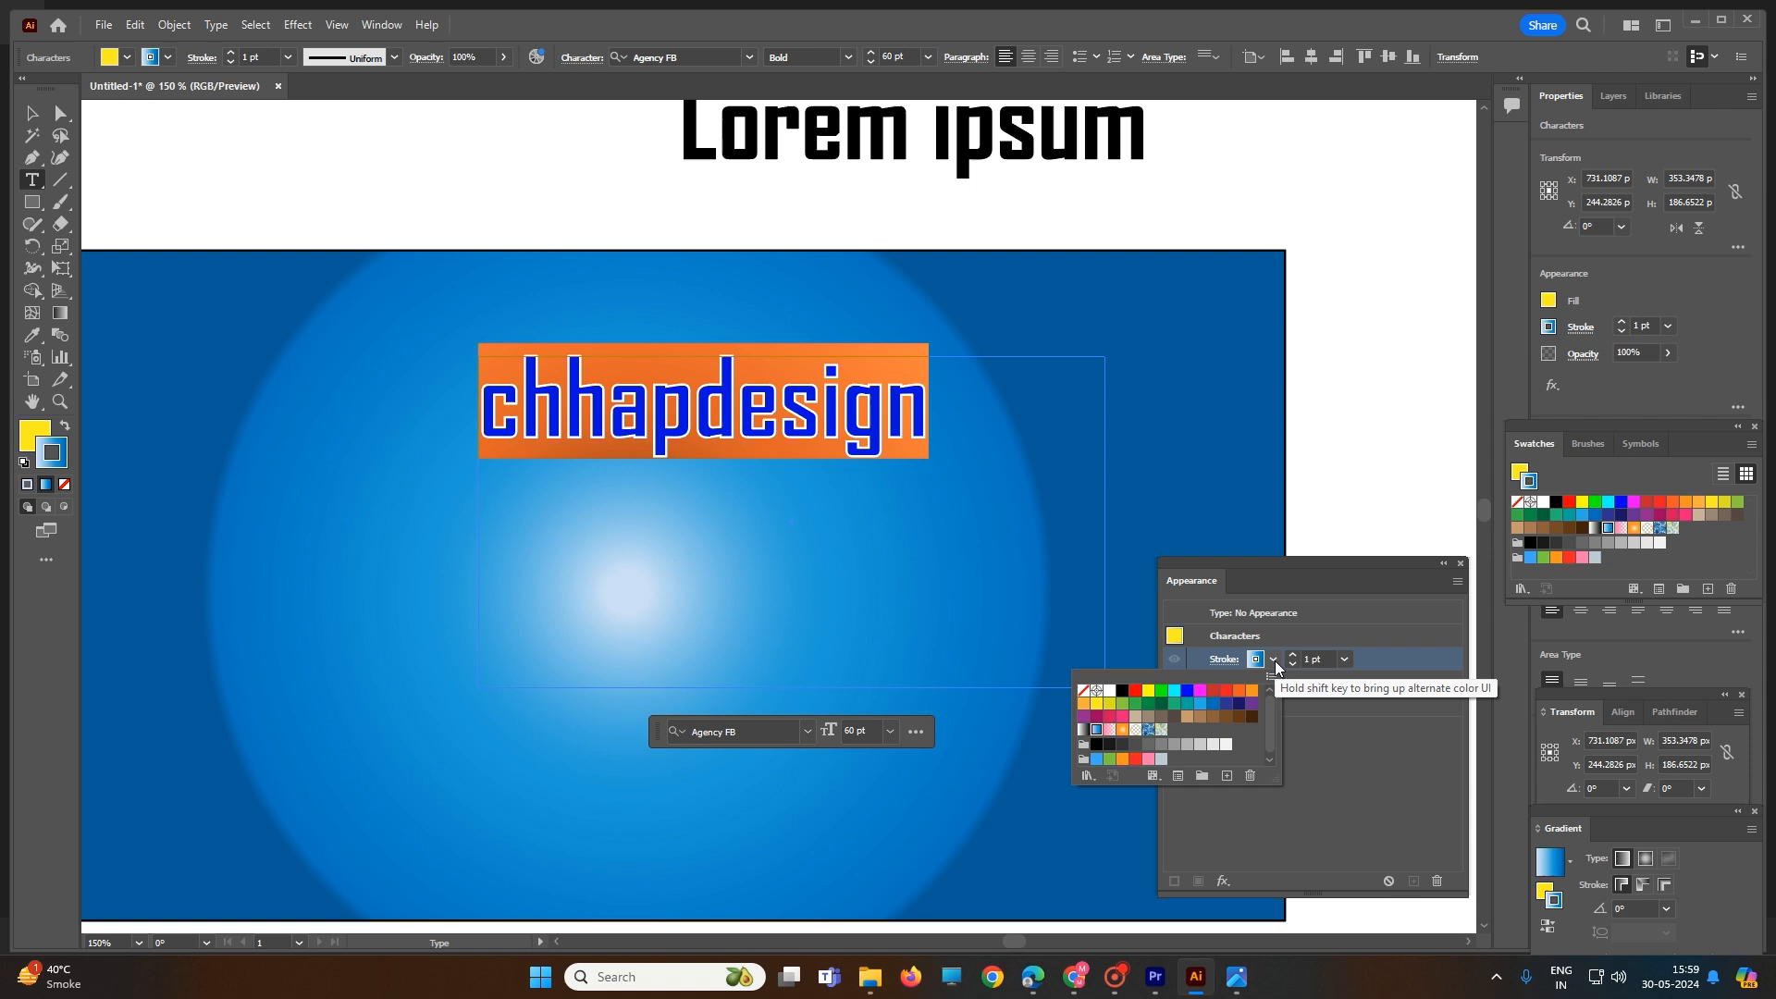
{"action": "left_click", "coordinate": [1200, 691]}
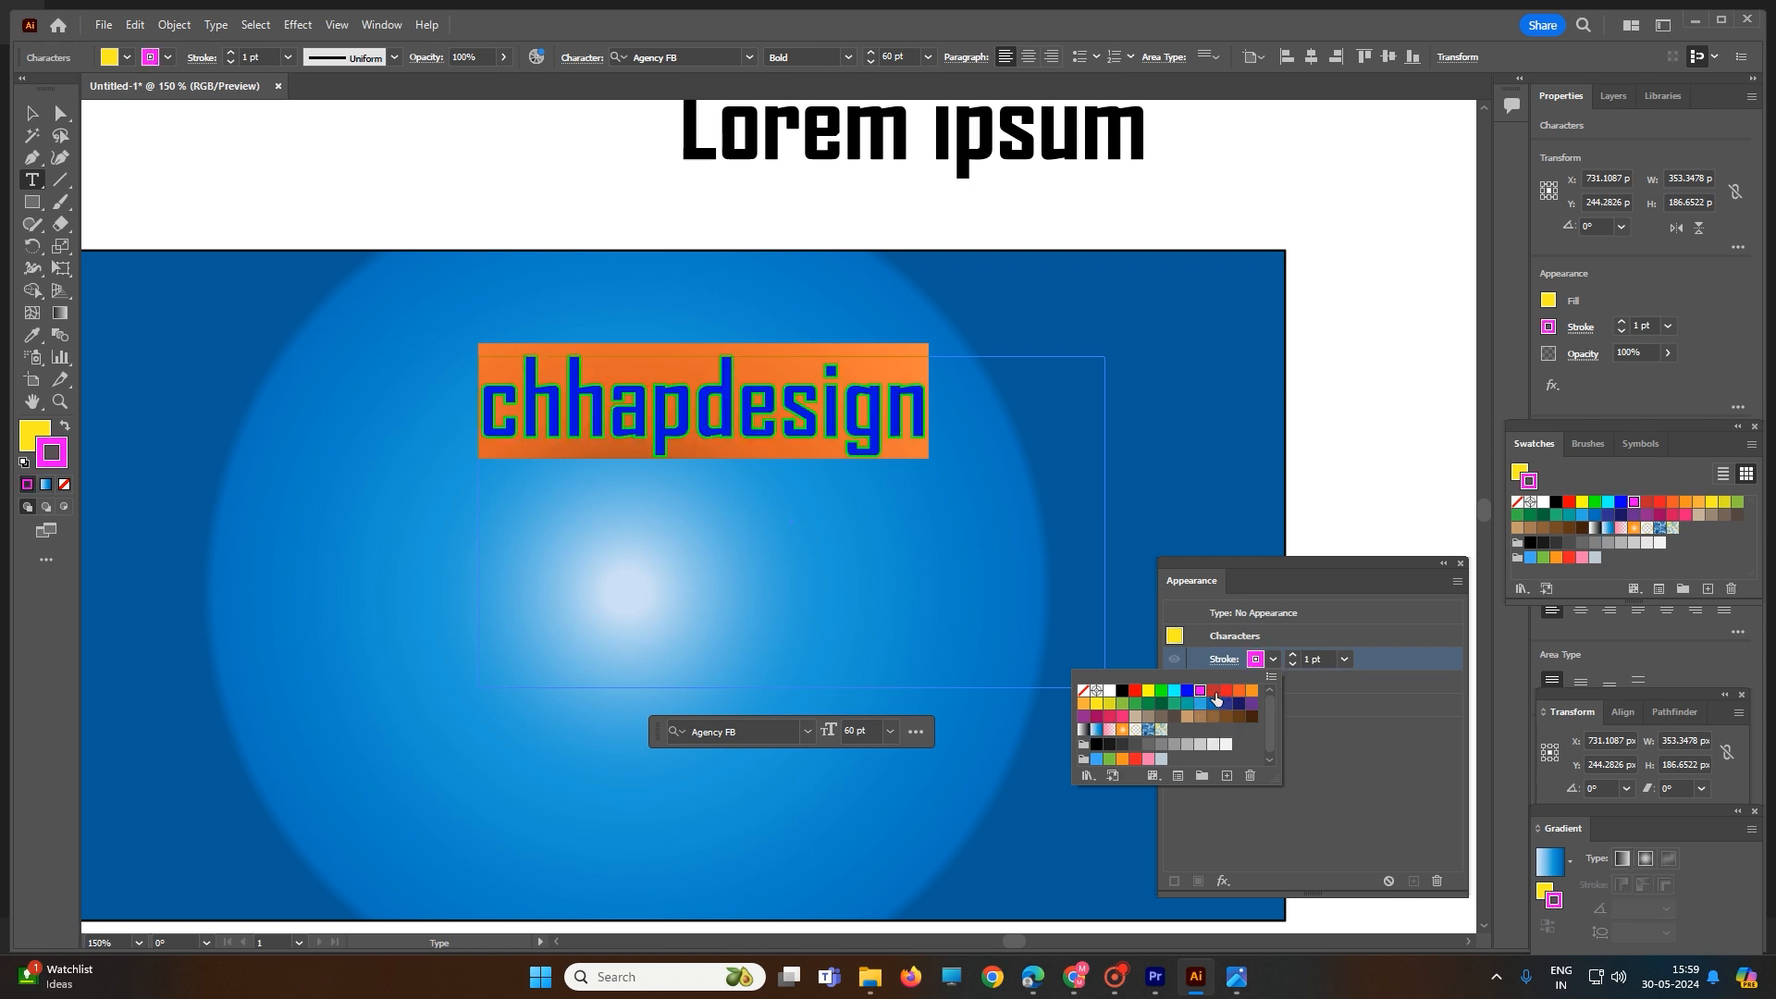
{"action": "left_click", "coordinate": [1214, 692]}
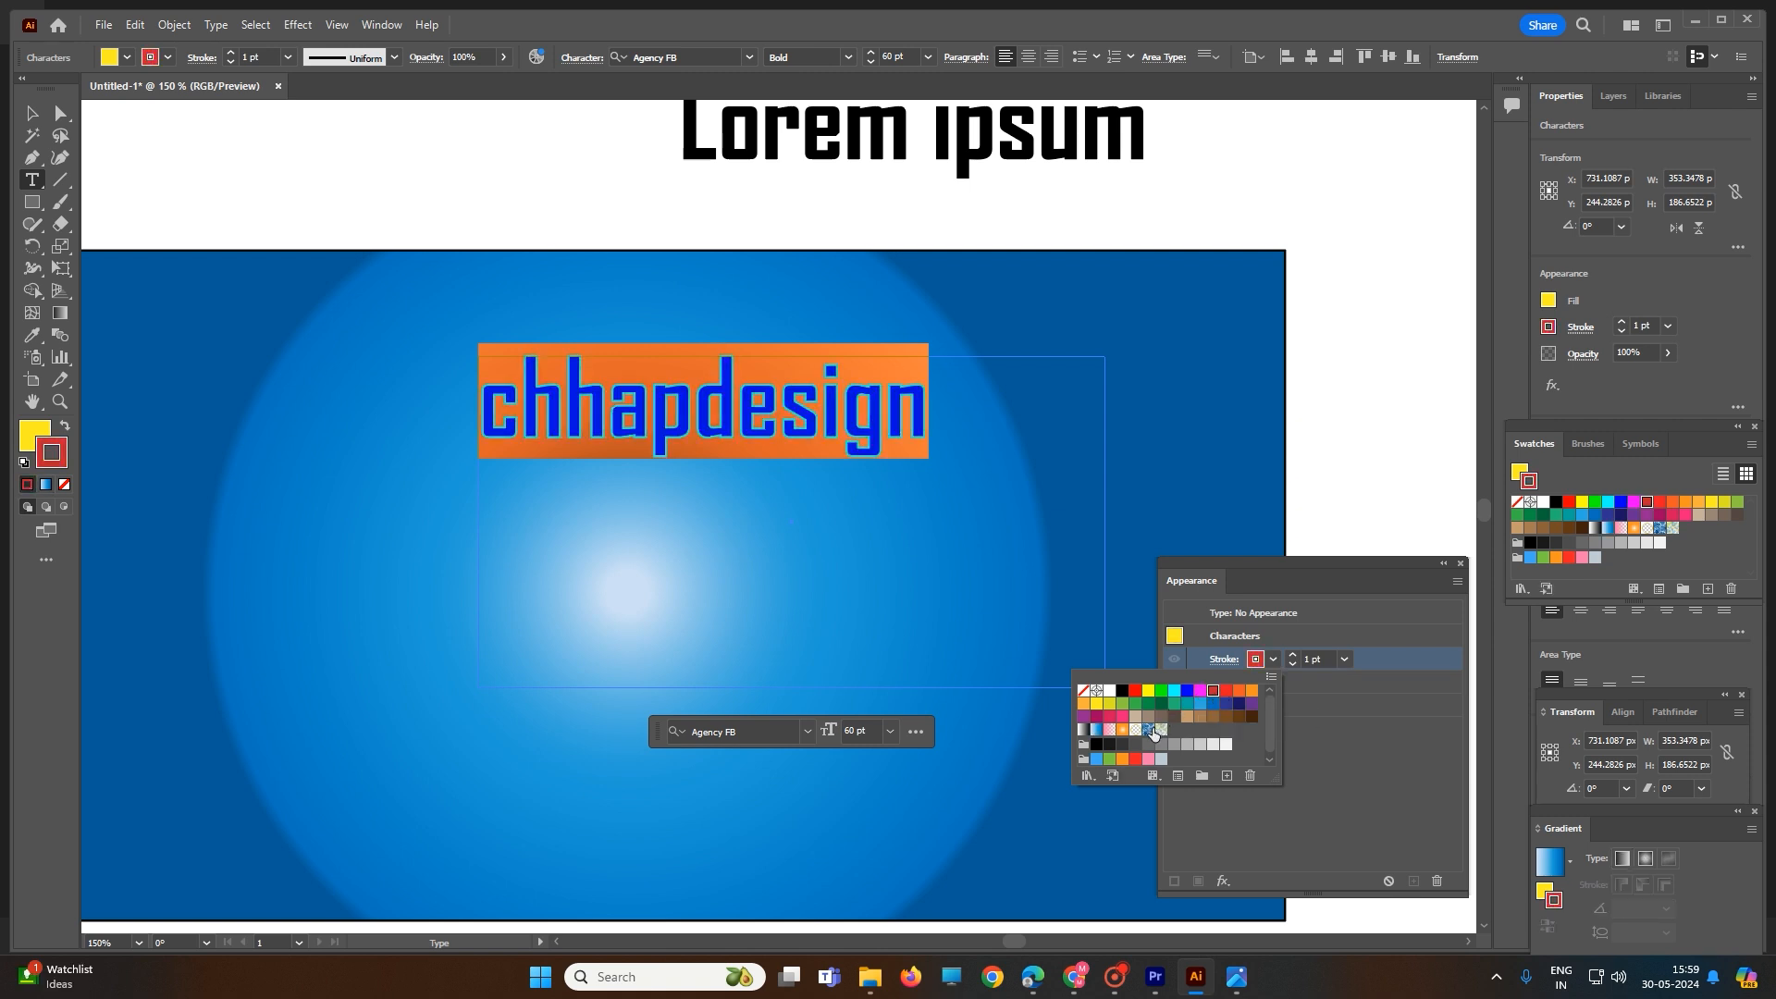
{"action": "left_click", "coordinate": [1122, 718]}
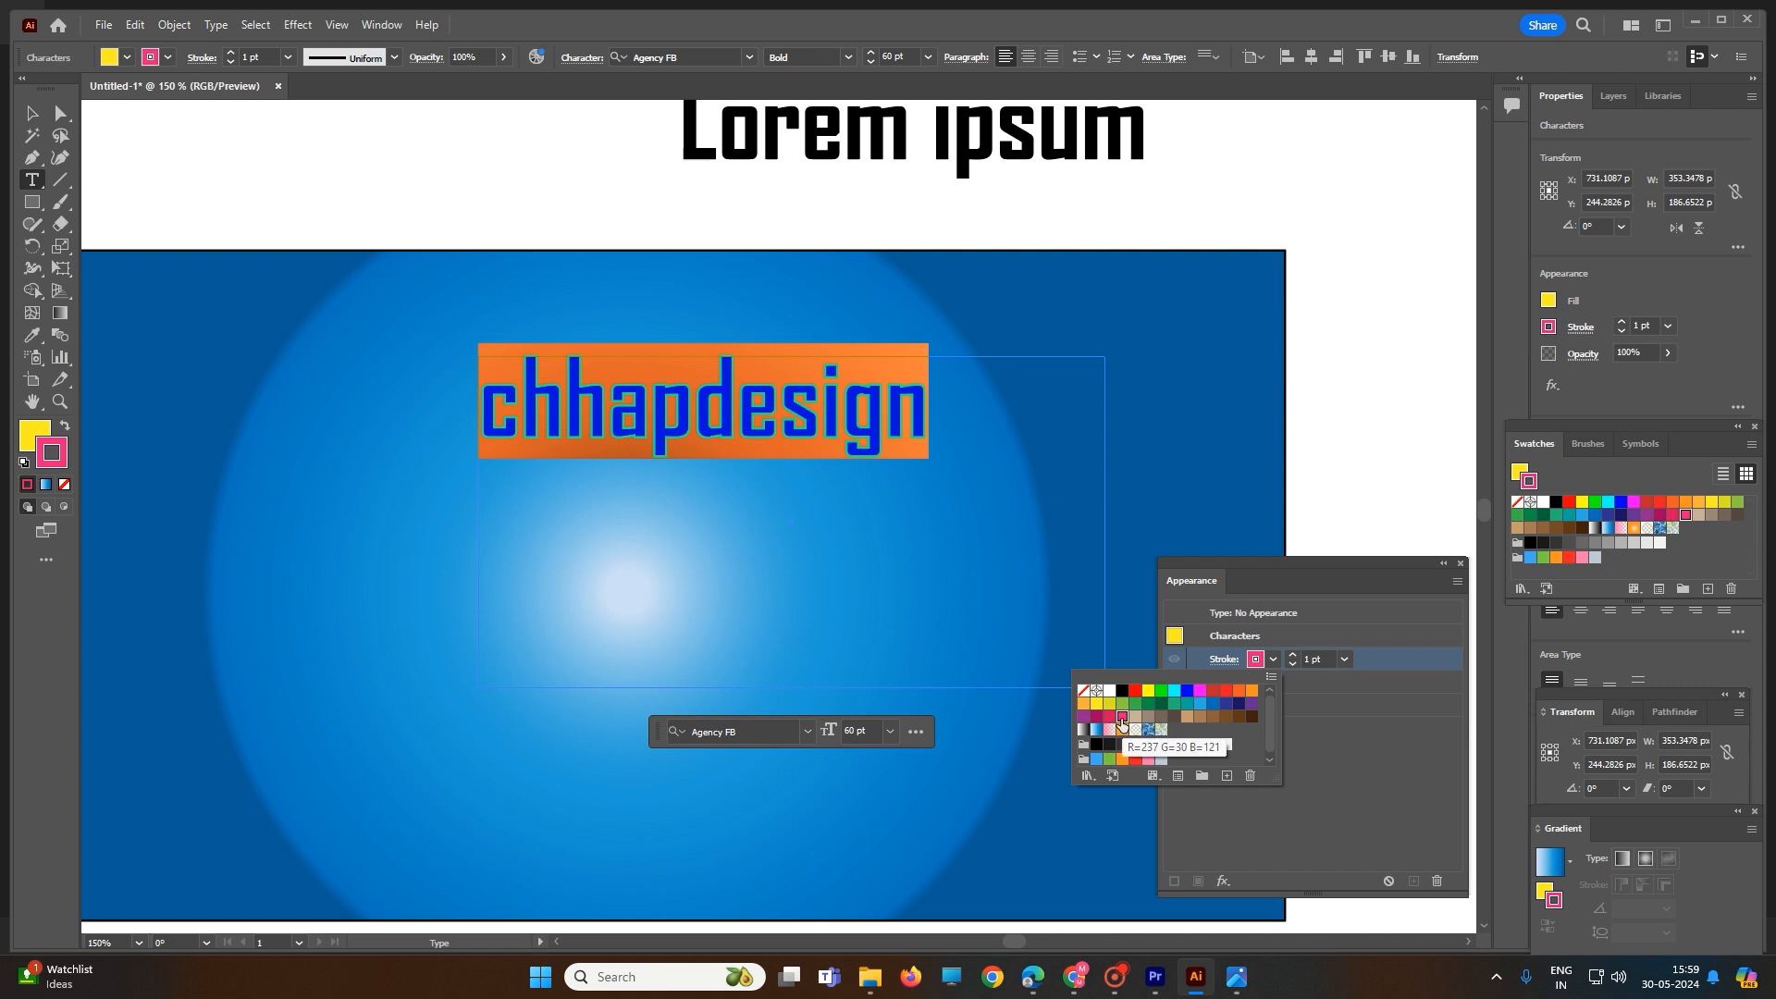
{"action": "left_click", "coordinate": [1111, 719]}
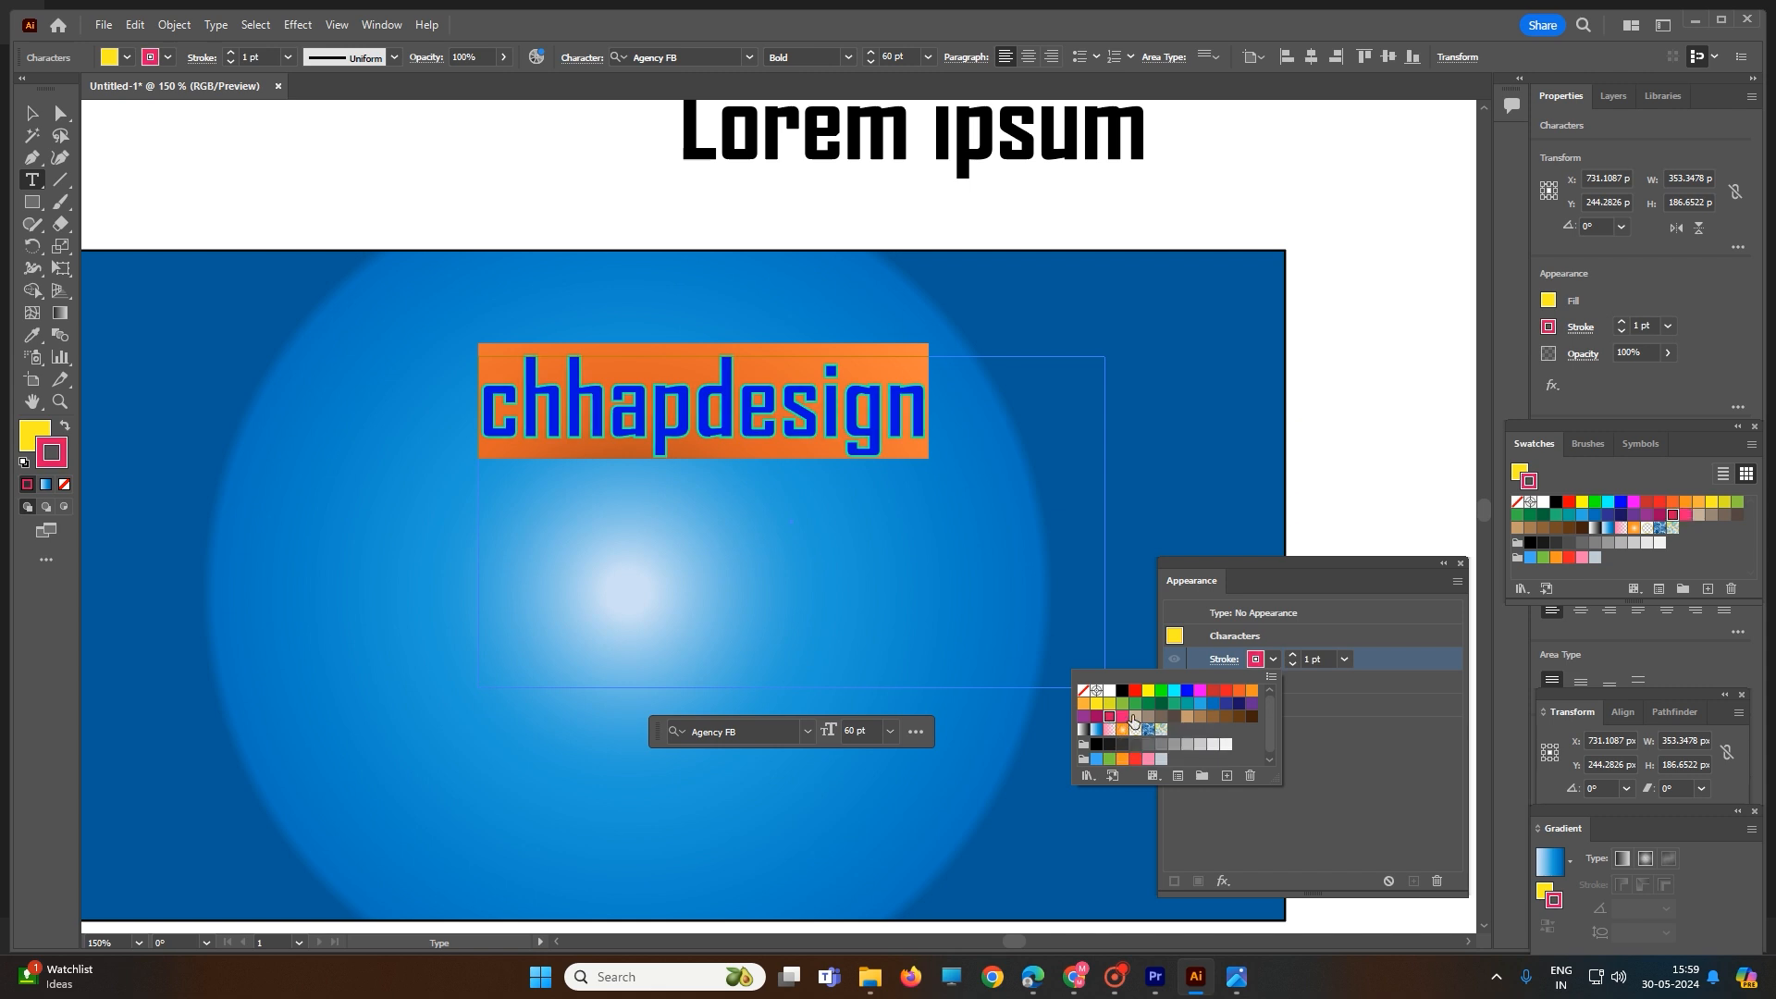
{"action": "left_click", "coordinate": [1174, 703]}
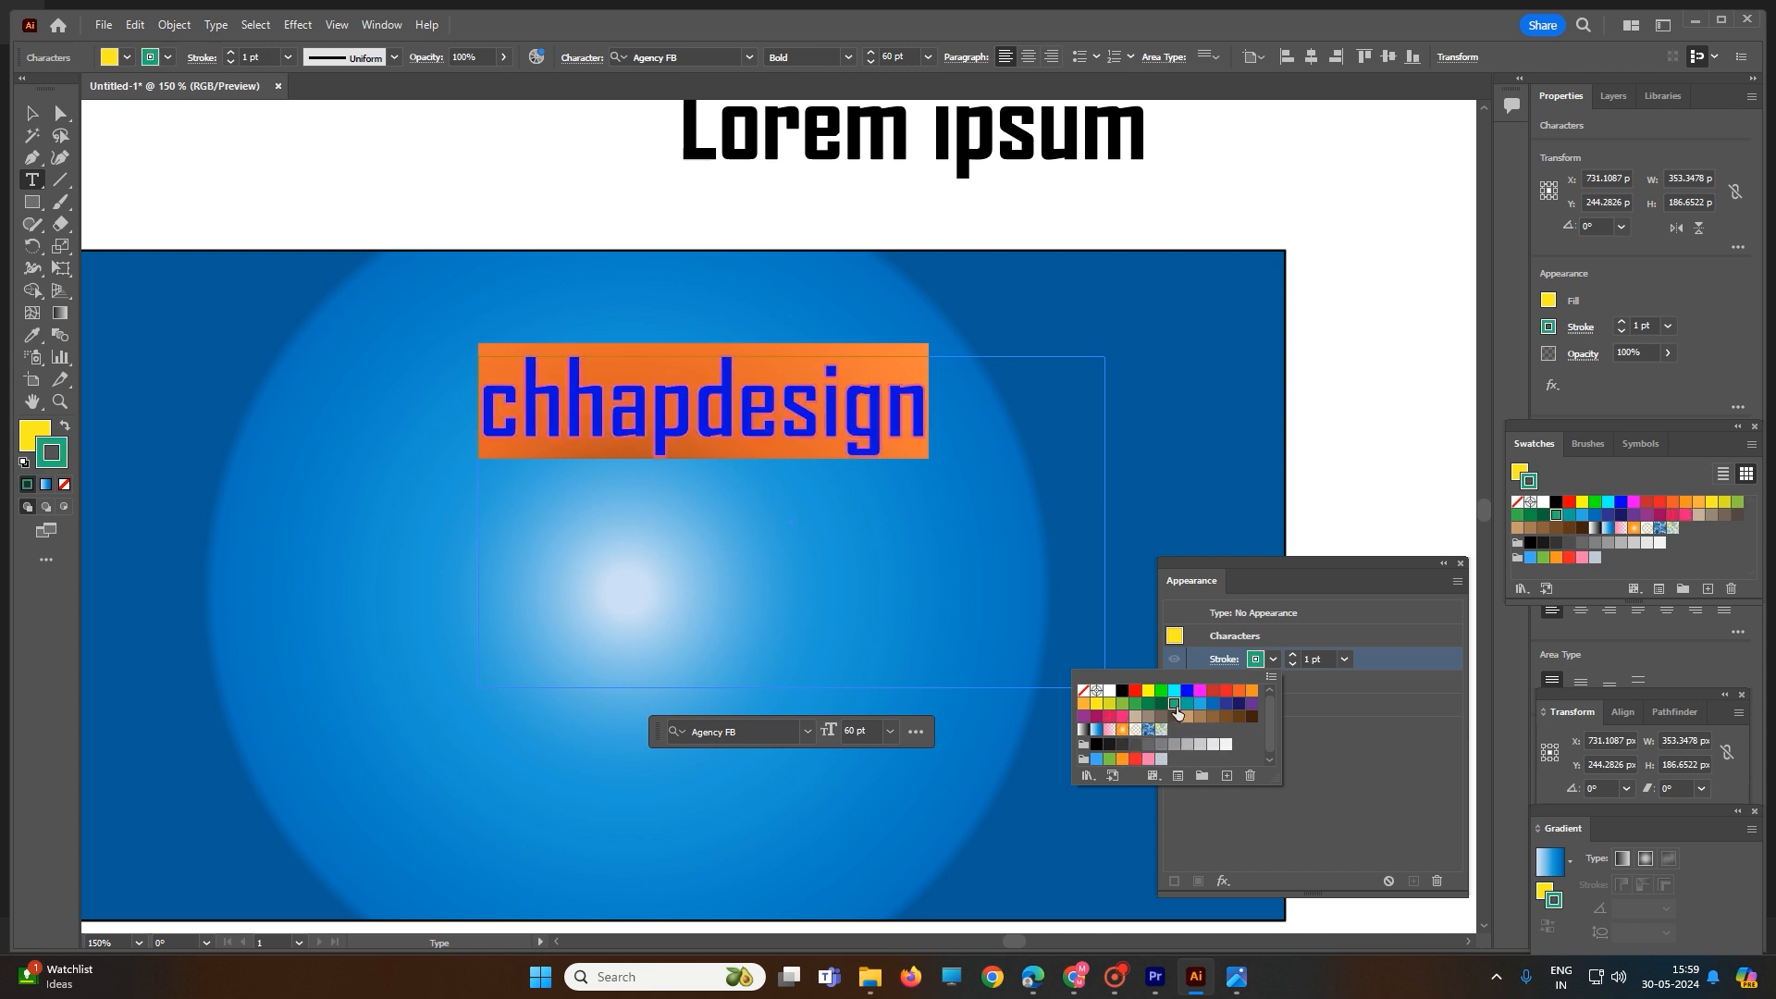
{"action": "left_click", "coordinate": [1238, 704]}
{"action": "left_click", "coordinate": [1225, 691]}
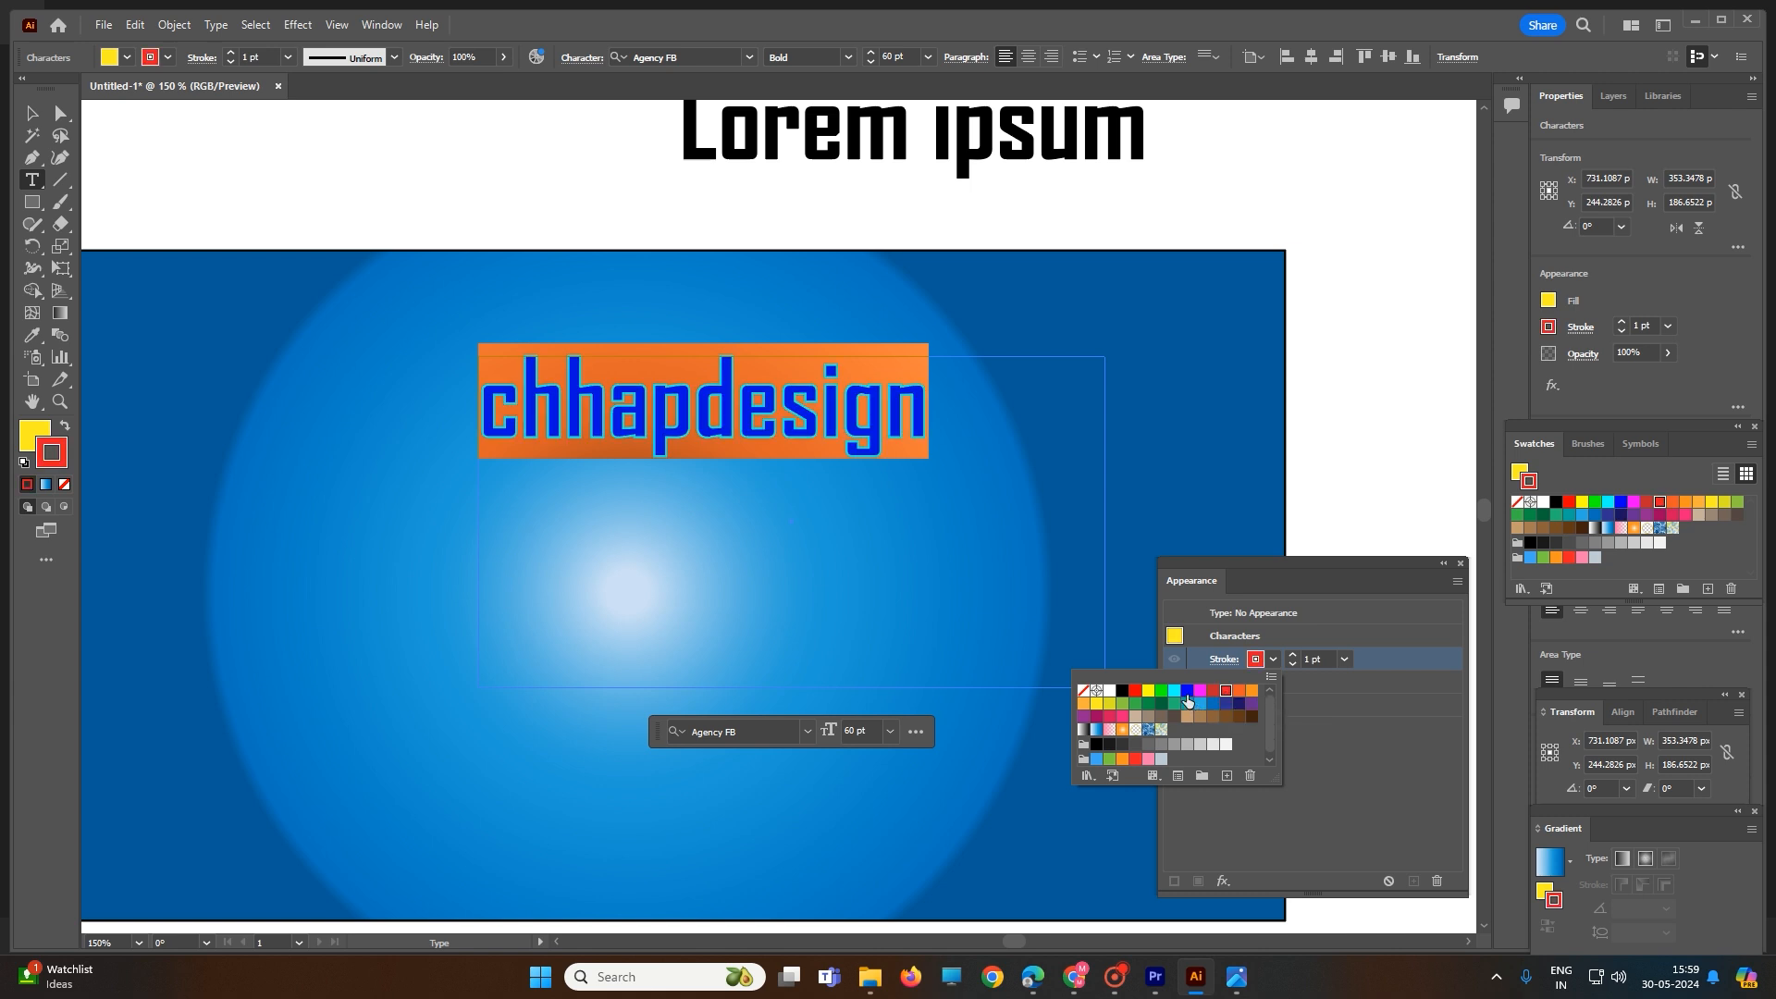
{"action": "left_click", "coordinate": [1186, 691]}
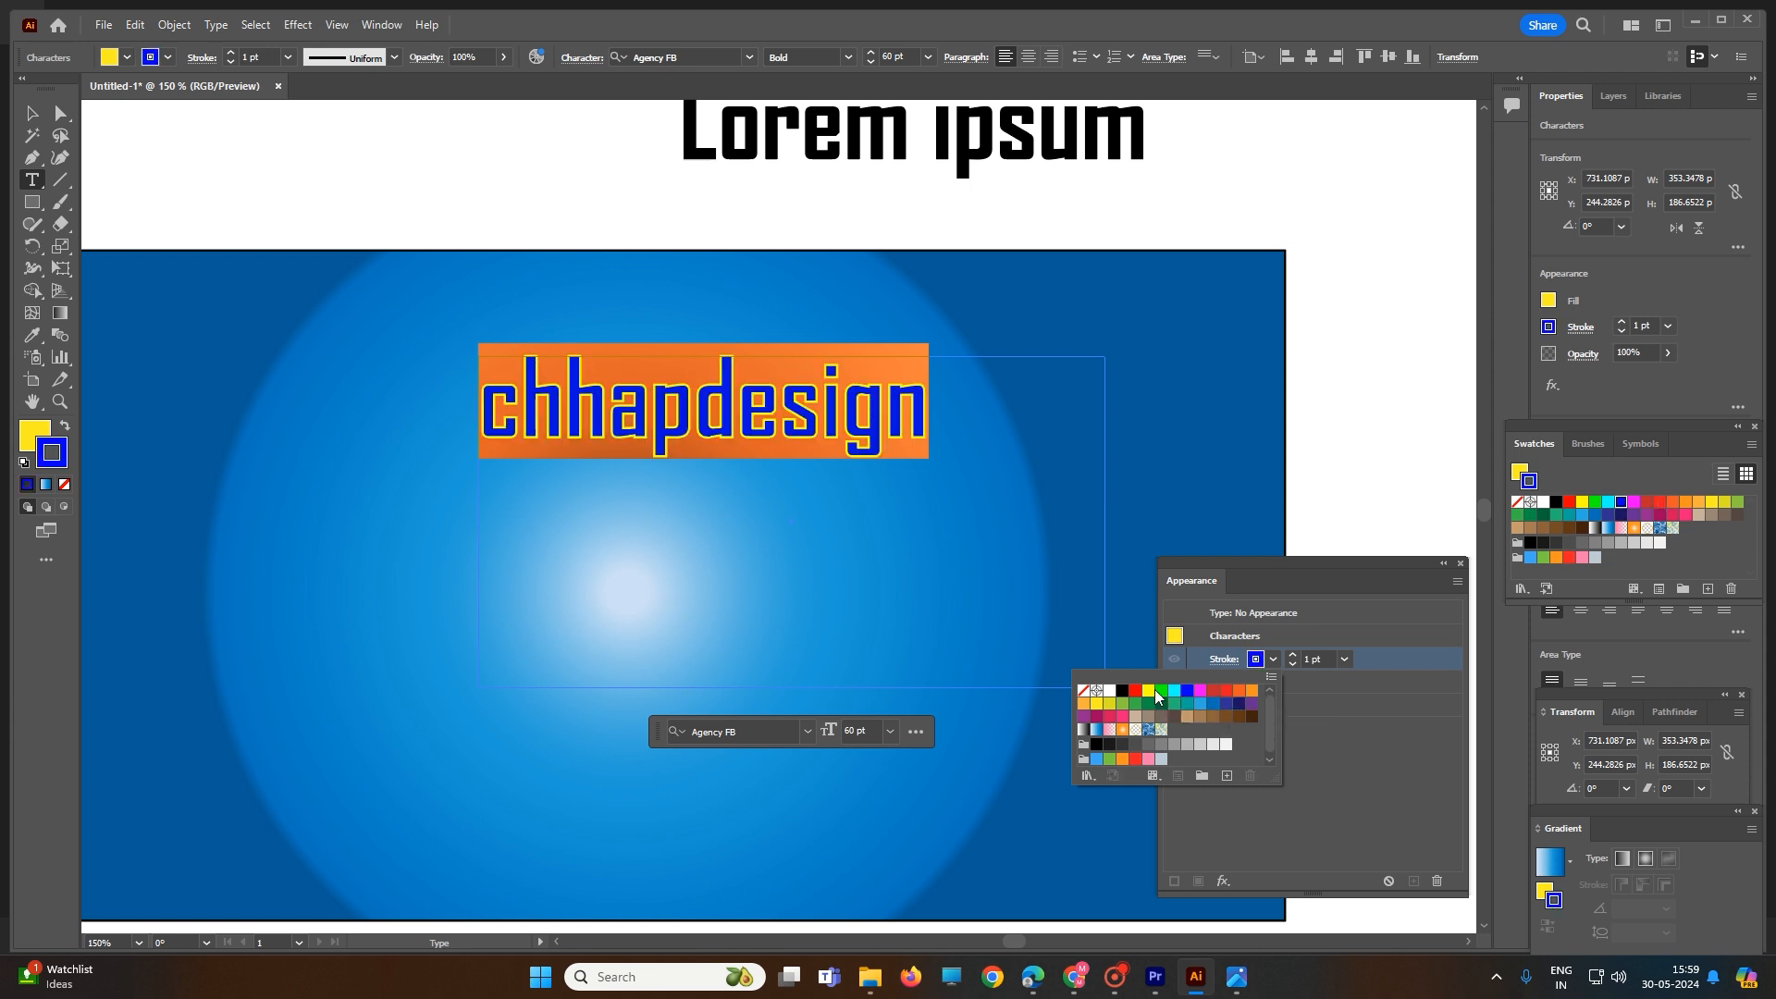
{"action": "left_click", "coordinate": [1148, 691]}
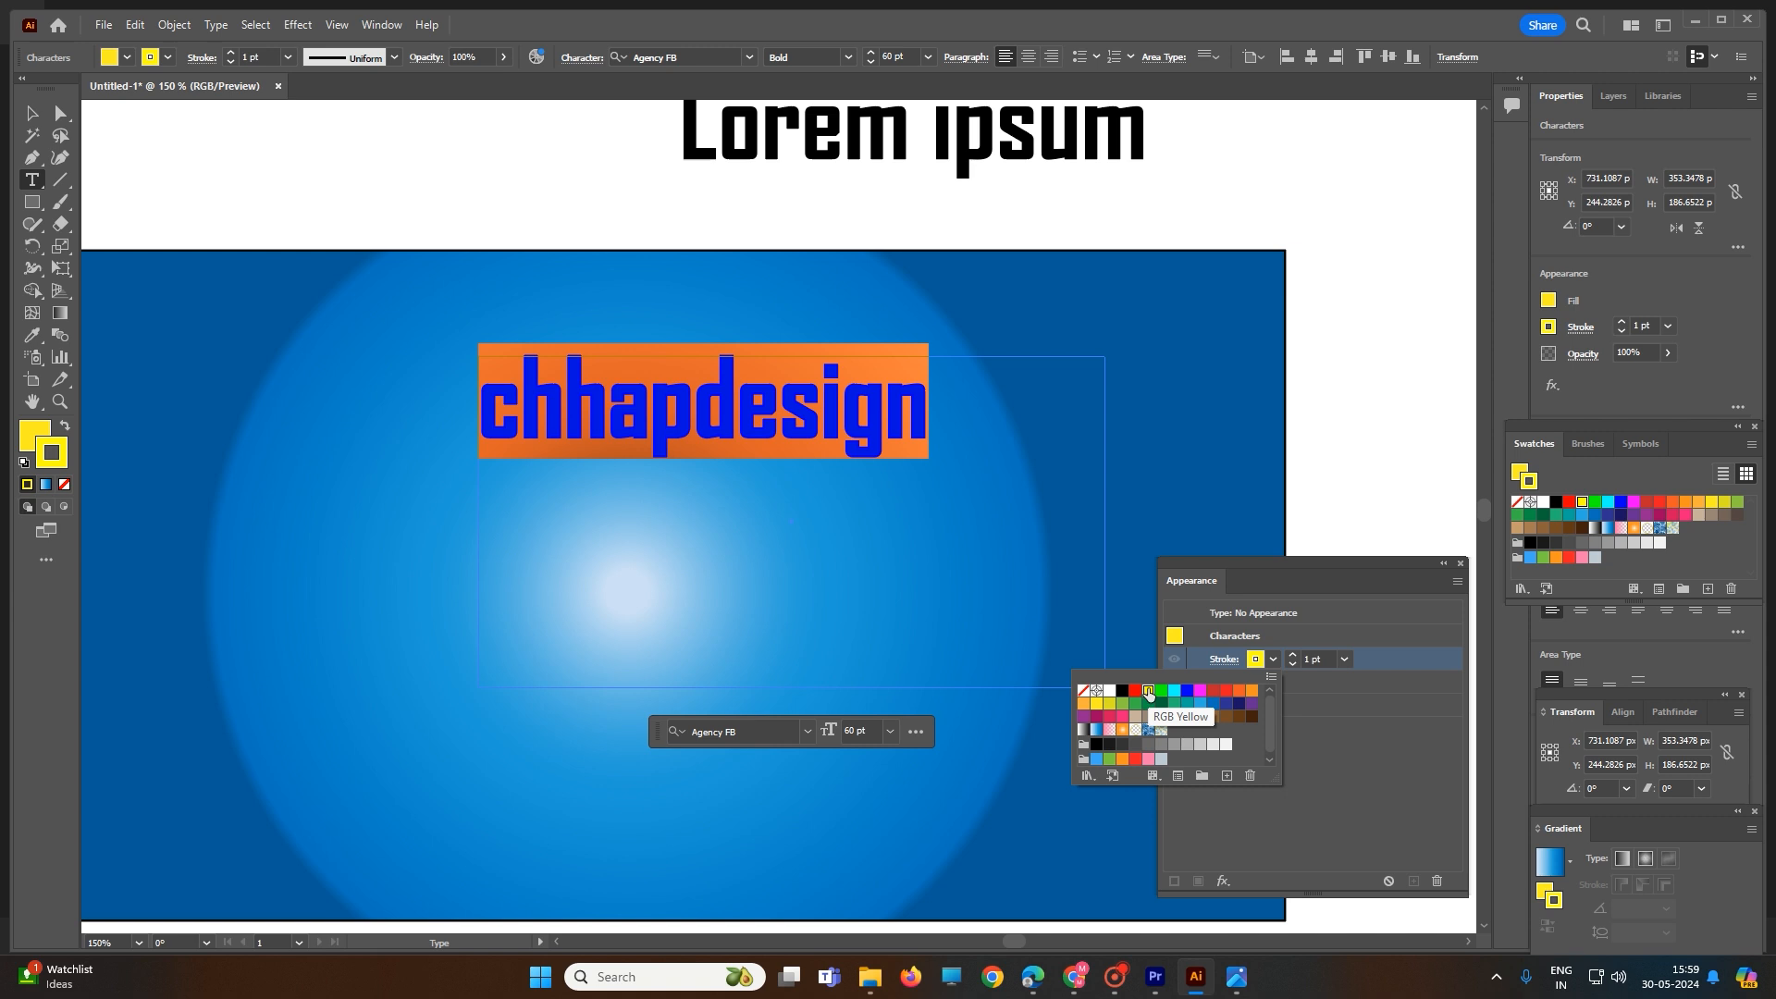
{"action": "left_click", "coordinate": [1316, 330]}
{"action": "left_click", "coordinate": [1367, 305]}
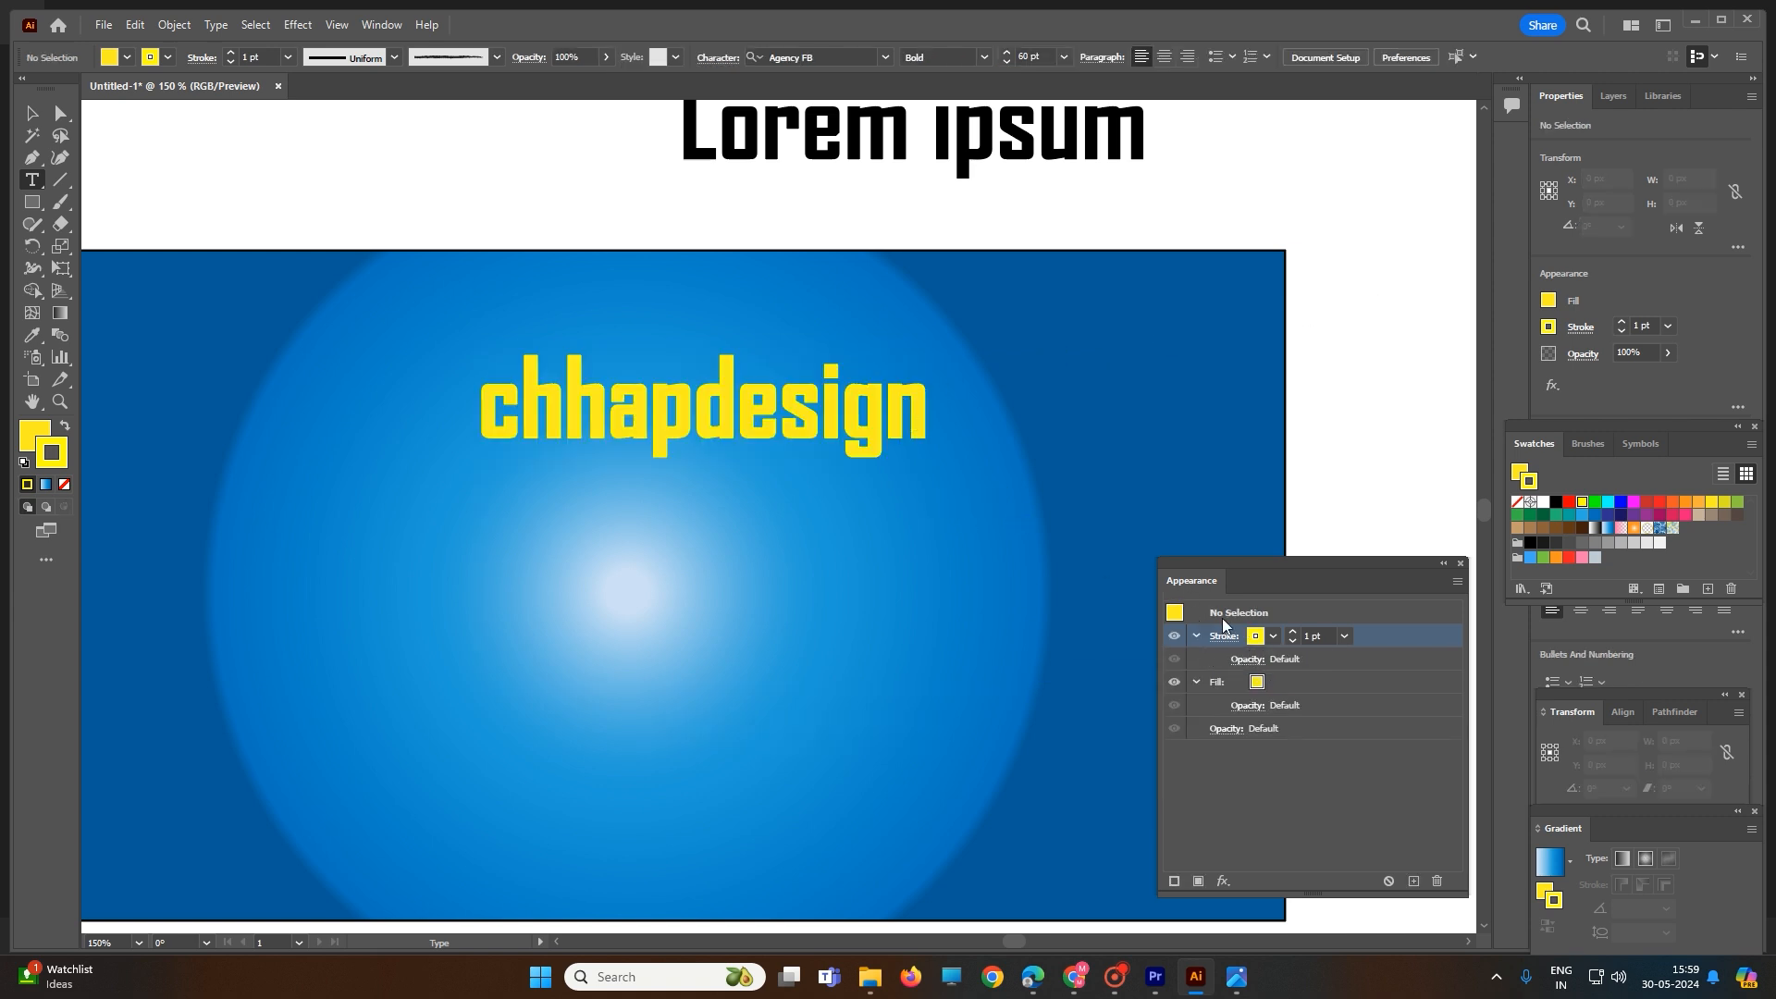
- Try to change the stroke color to red in the Appearance settings with the text deselected
{"action": "left_click", "coordinate": [1255, 682]}
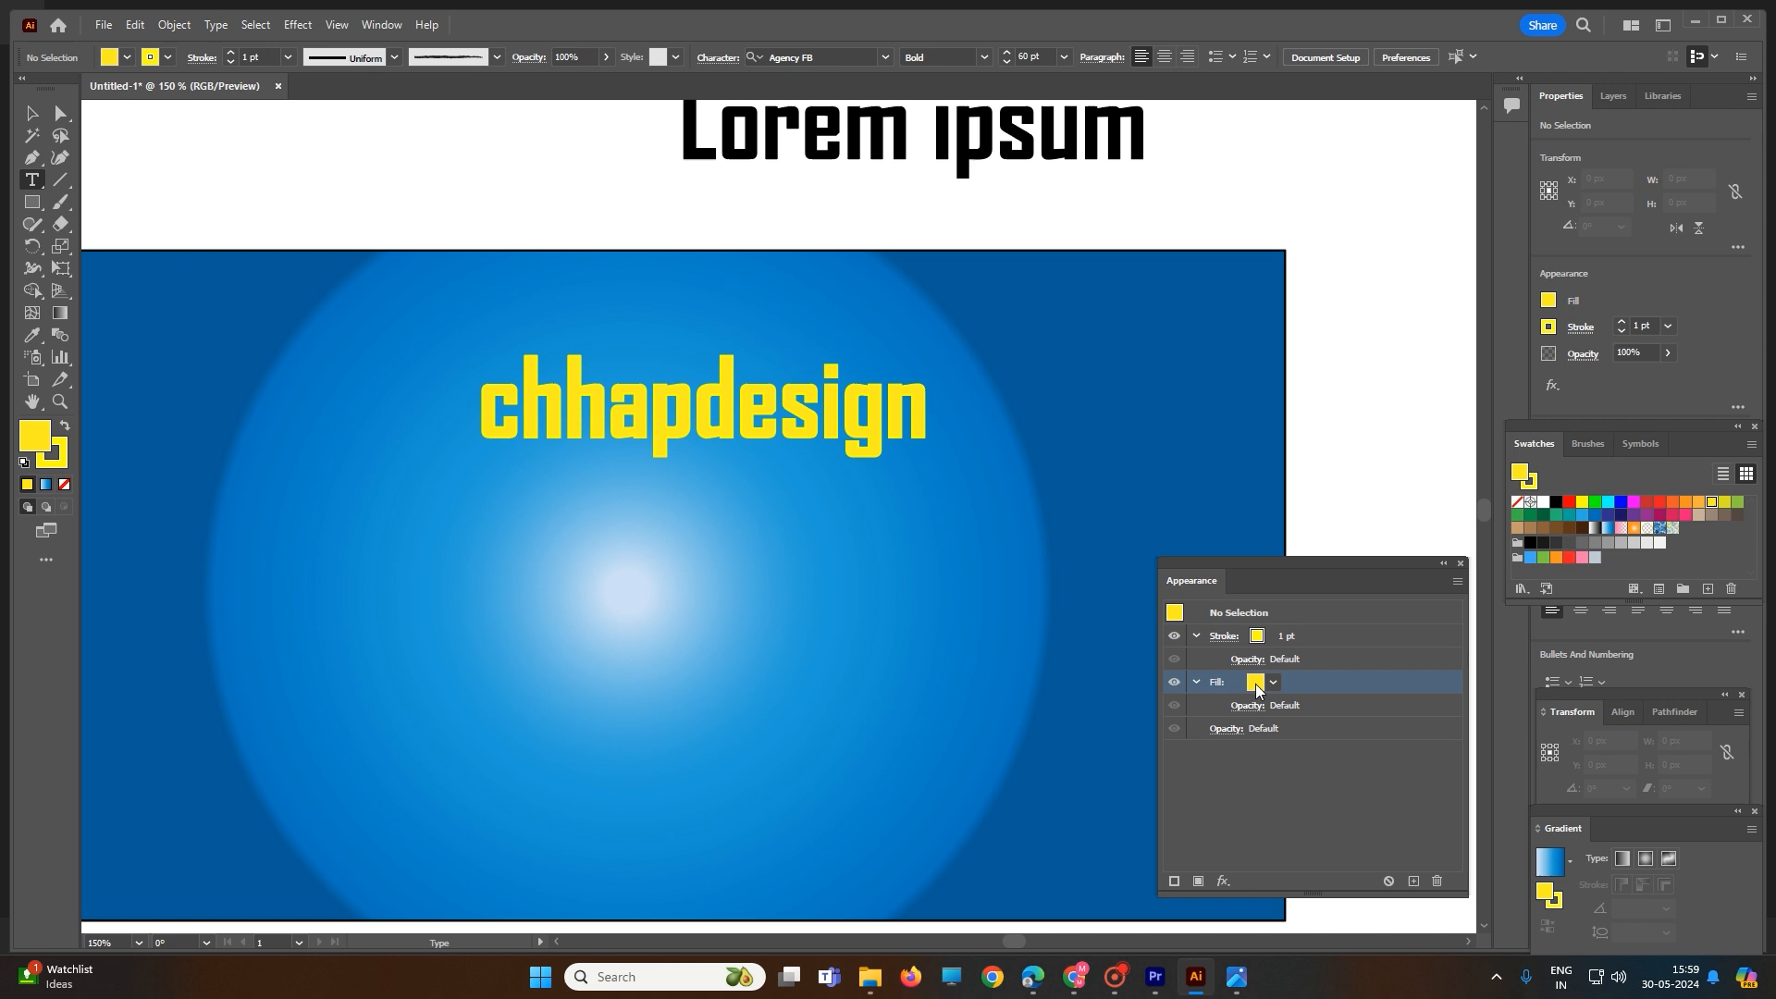
{"action": "left_click", "coordinate": [1257, 637]}
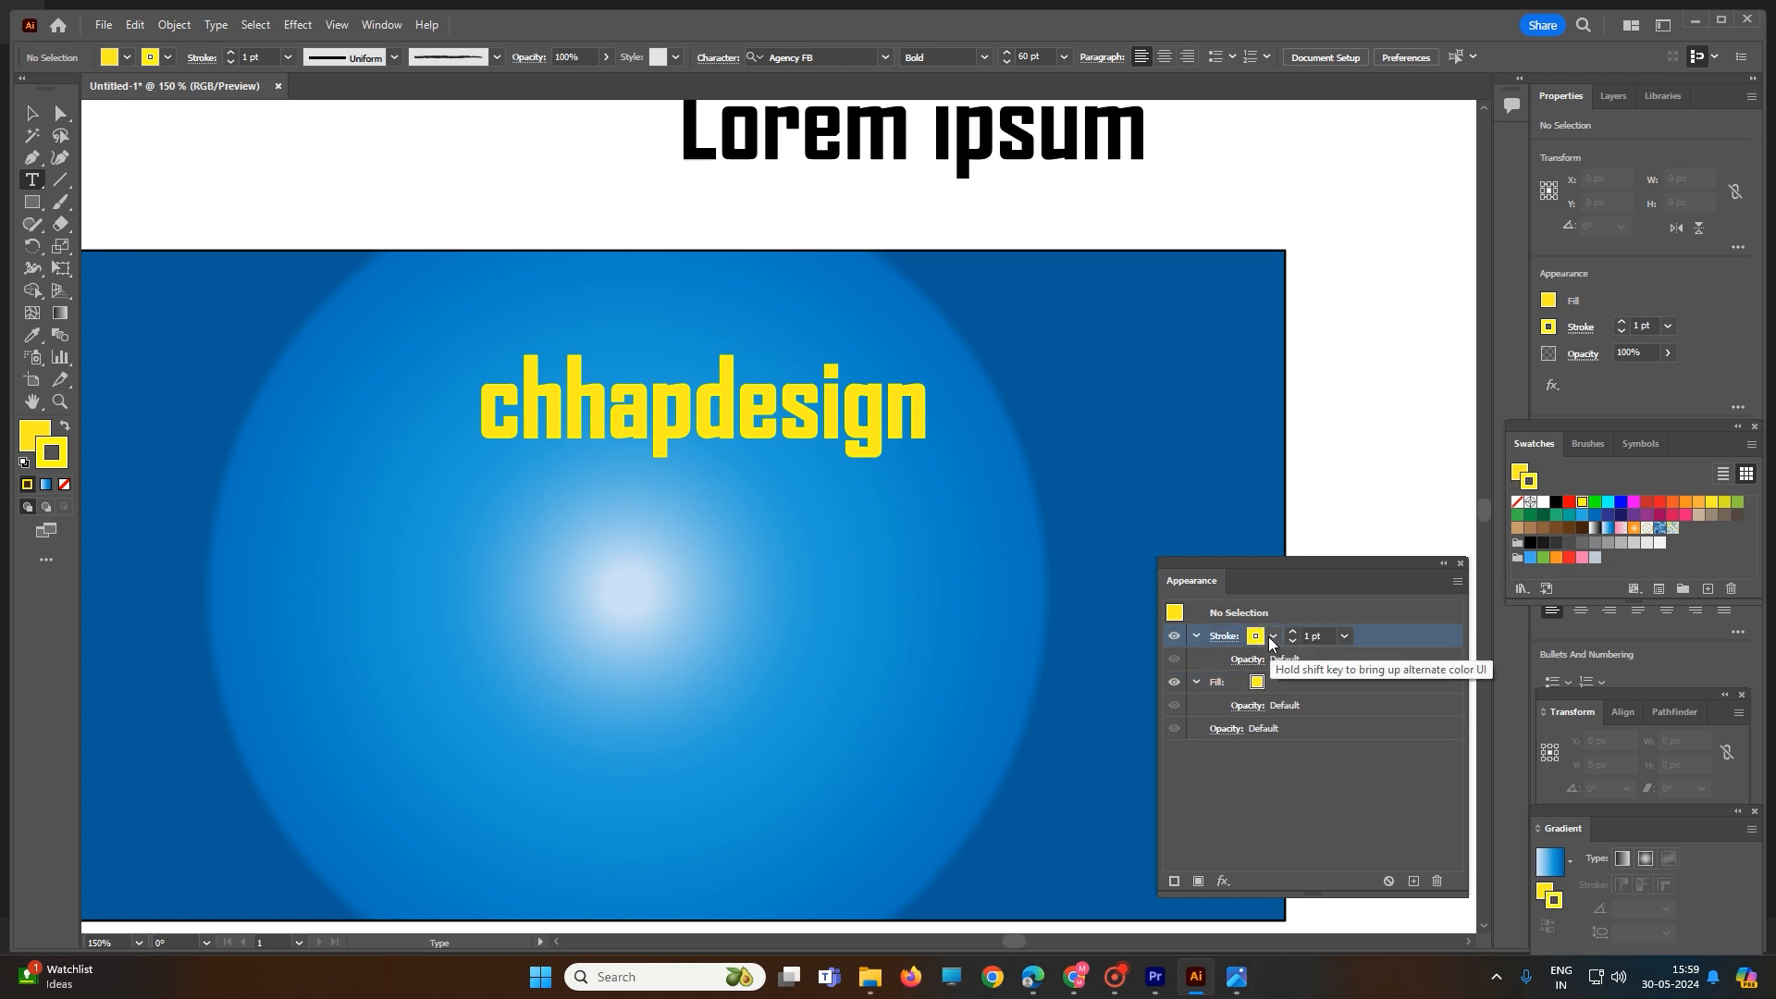
{"action": "left_click", "coordinate": [1272, 639]}
{"action": "left_click", "coordinate": [1226, 667]}
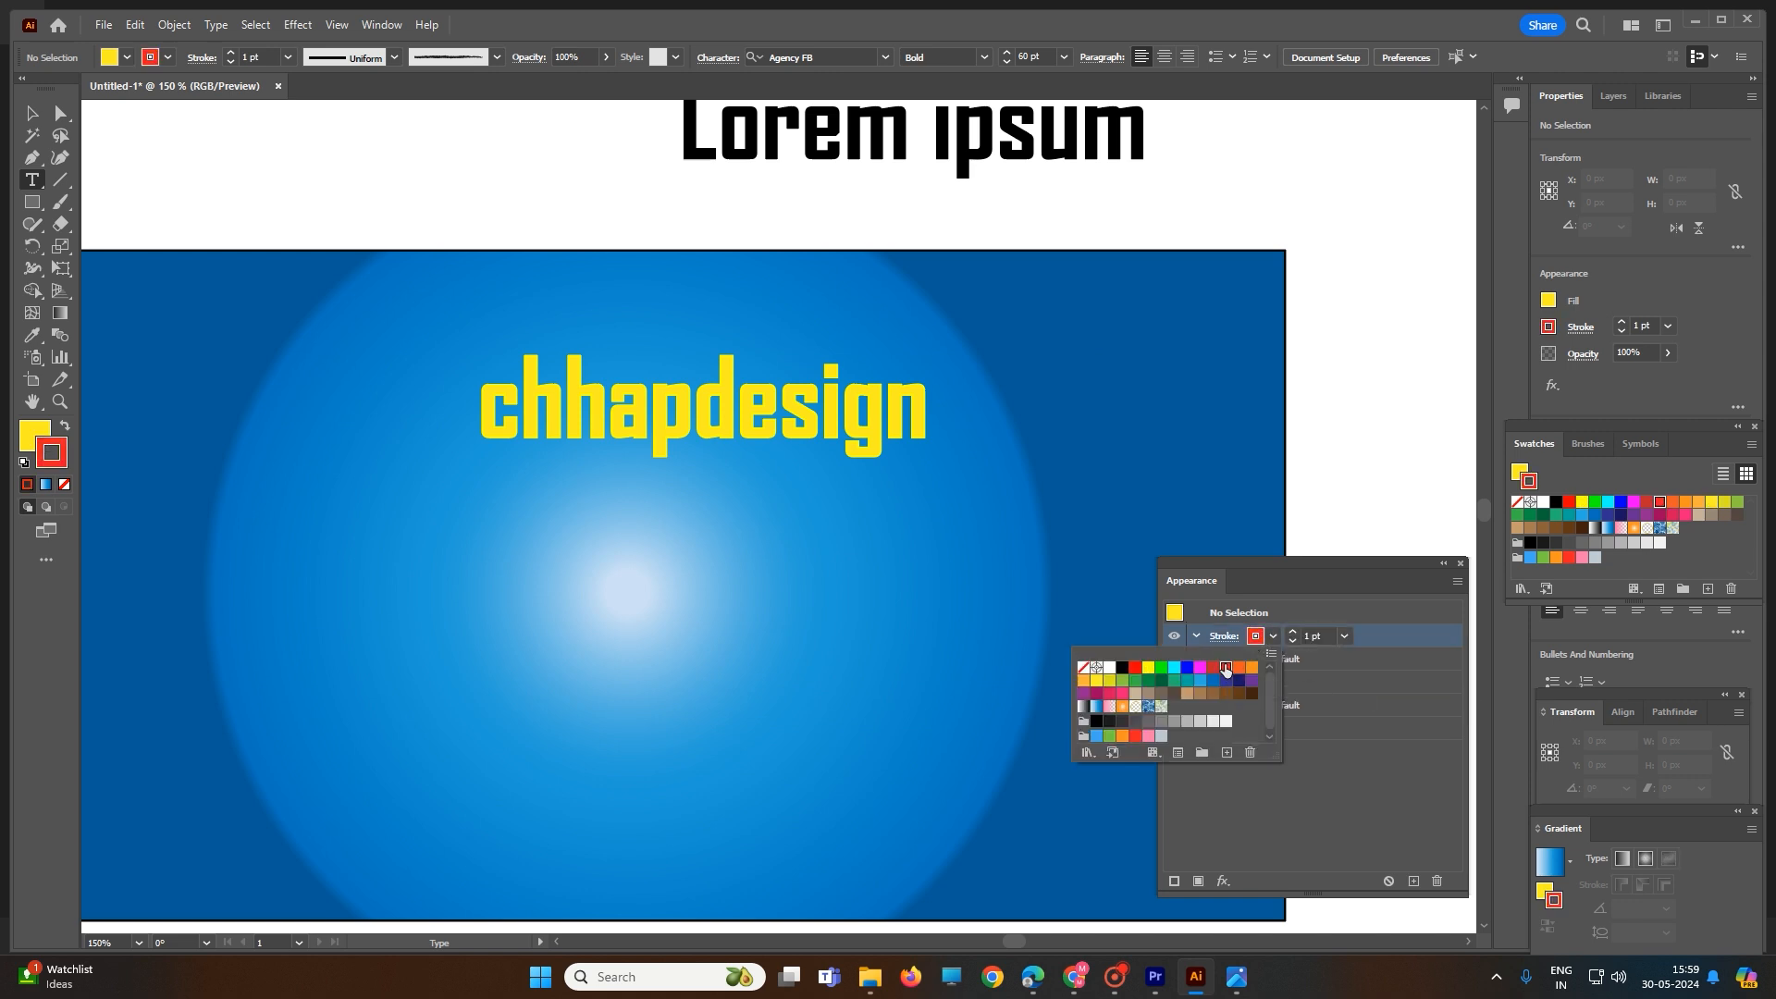
{"action": "left_click", "coordinate": [1207, 376]}
- Reselect the "chhapdesign" text and set its stroke to a dark red swatch
{"action": "double_click", "coordinate": [804, 415]}
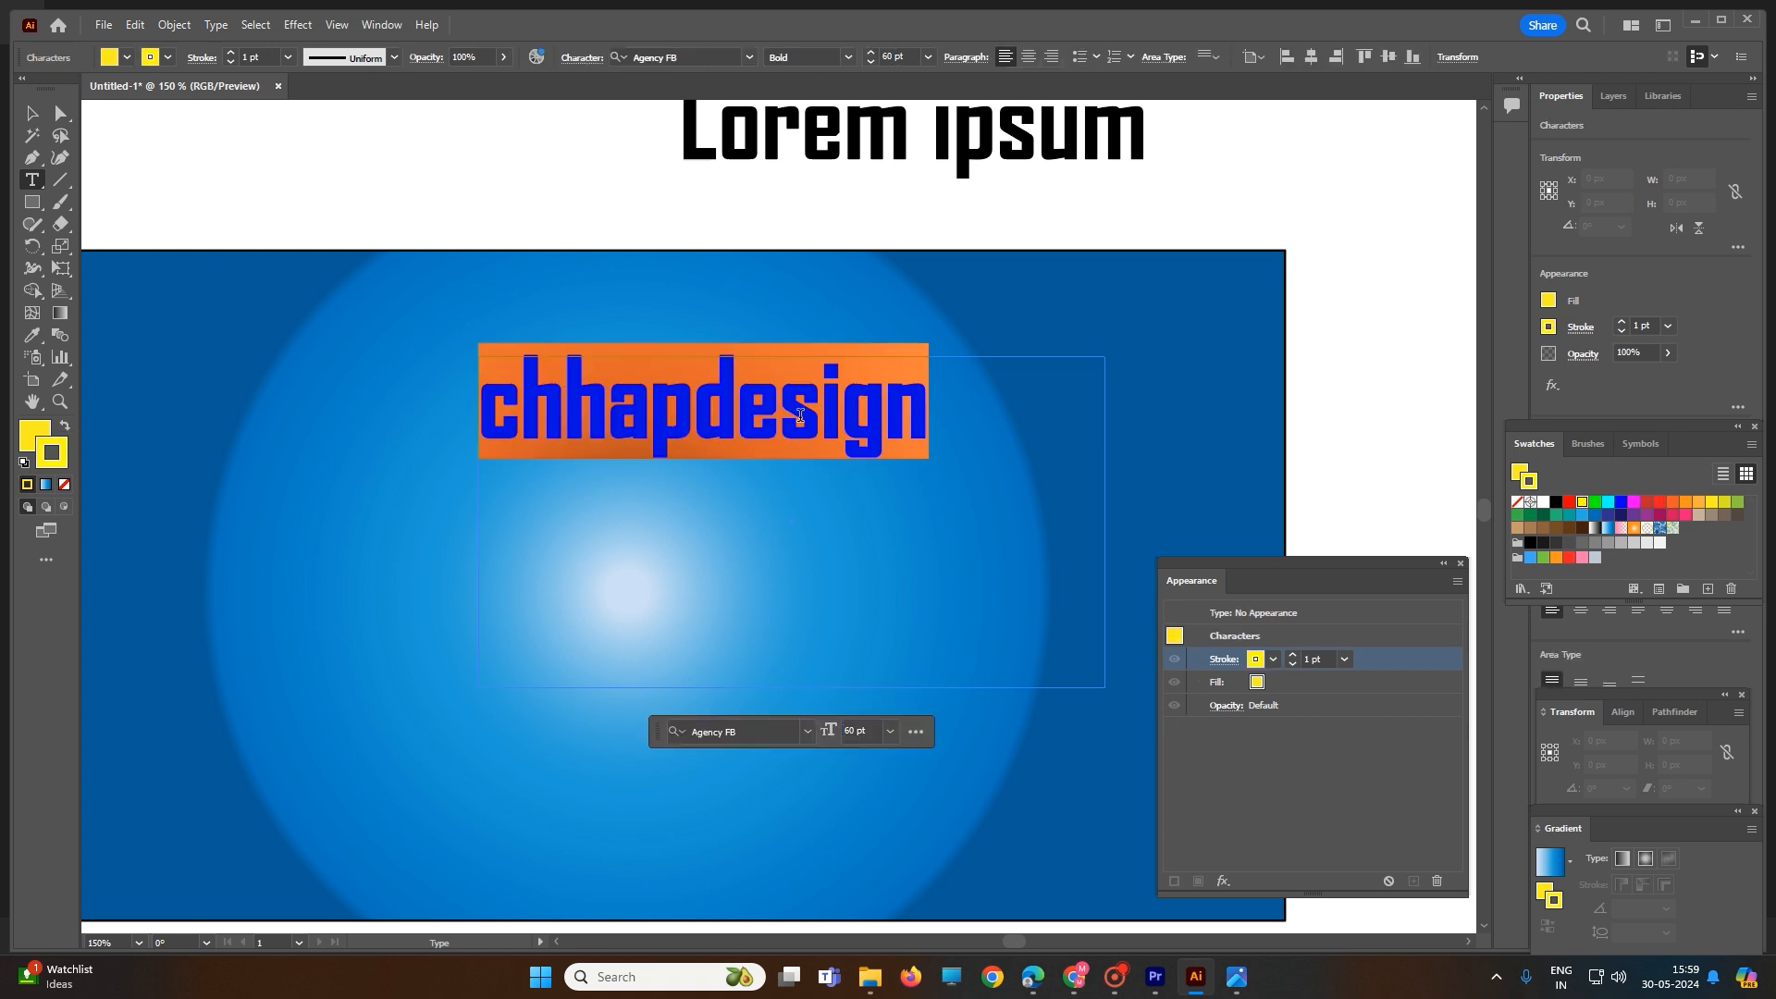
{"action": "left_click", "coordinate": [1273, 659]}
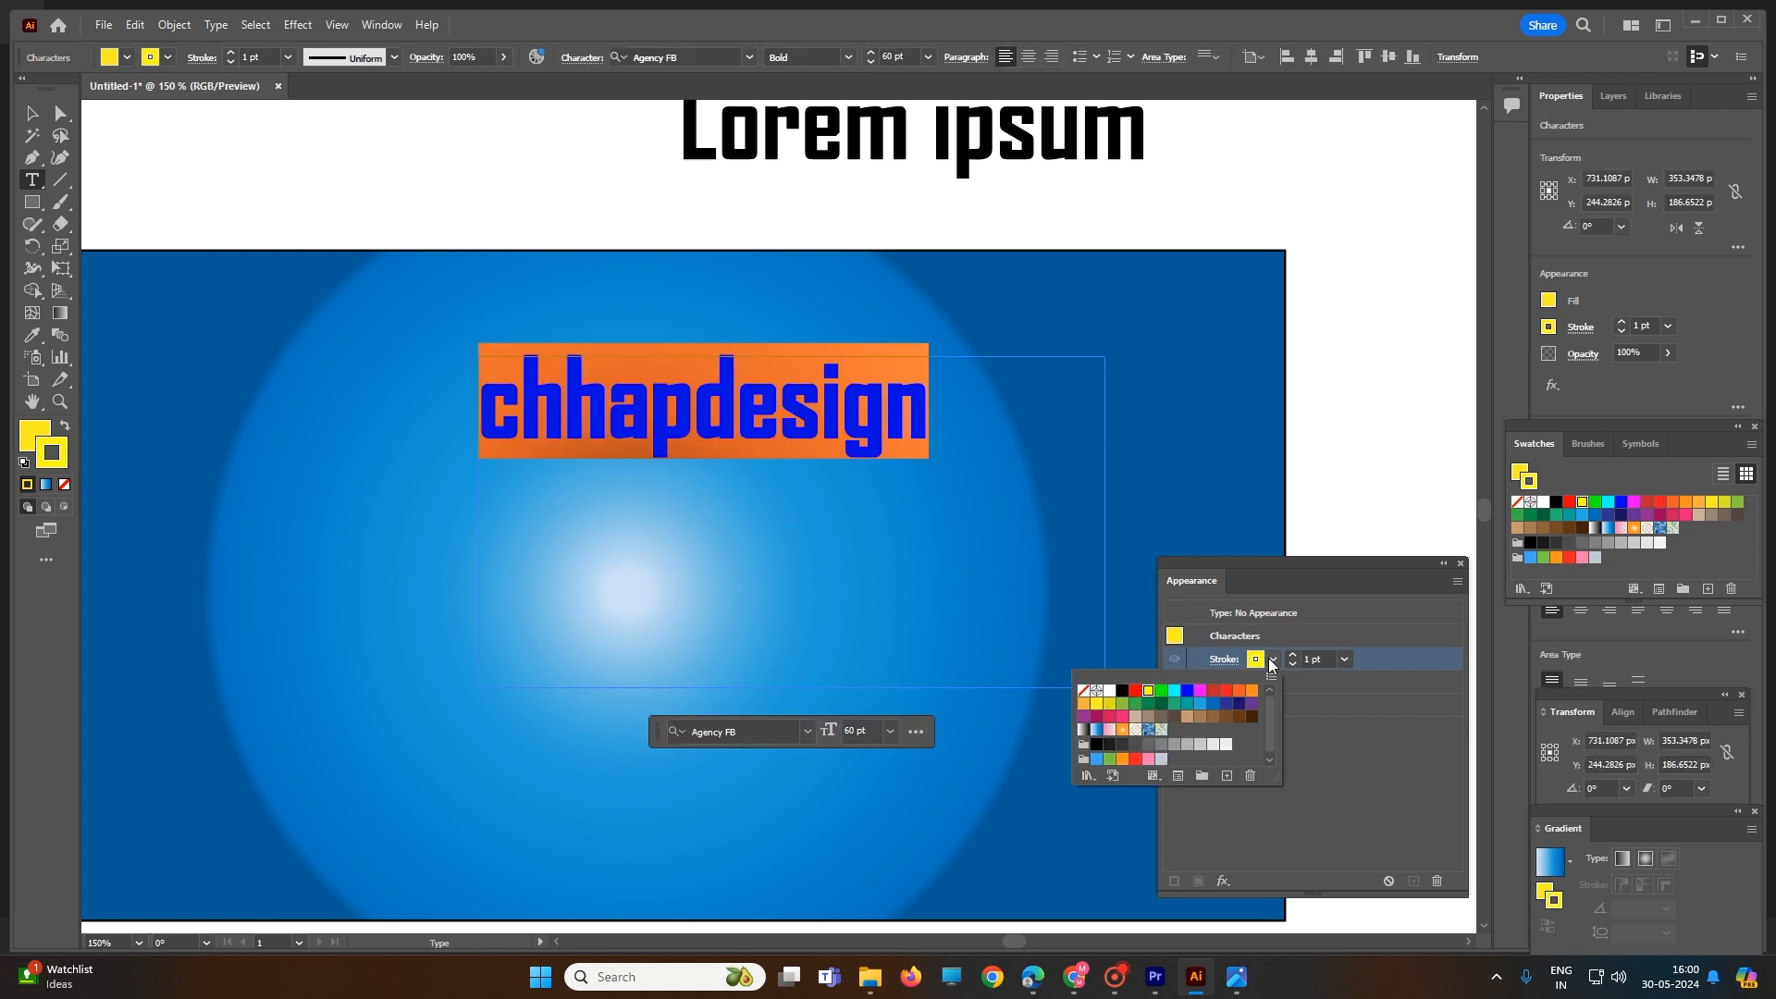
{"action": "left_click", "coordinate": [1212, 690]}
{"action": "left_click", "coordinate": [1304, 342]}
{"action": "left_click", "coordinate": [1224, 202]}
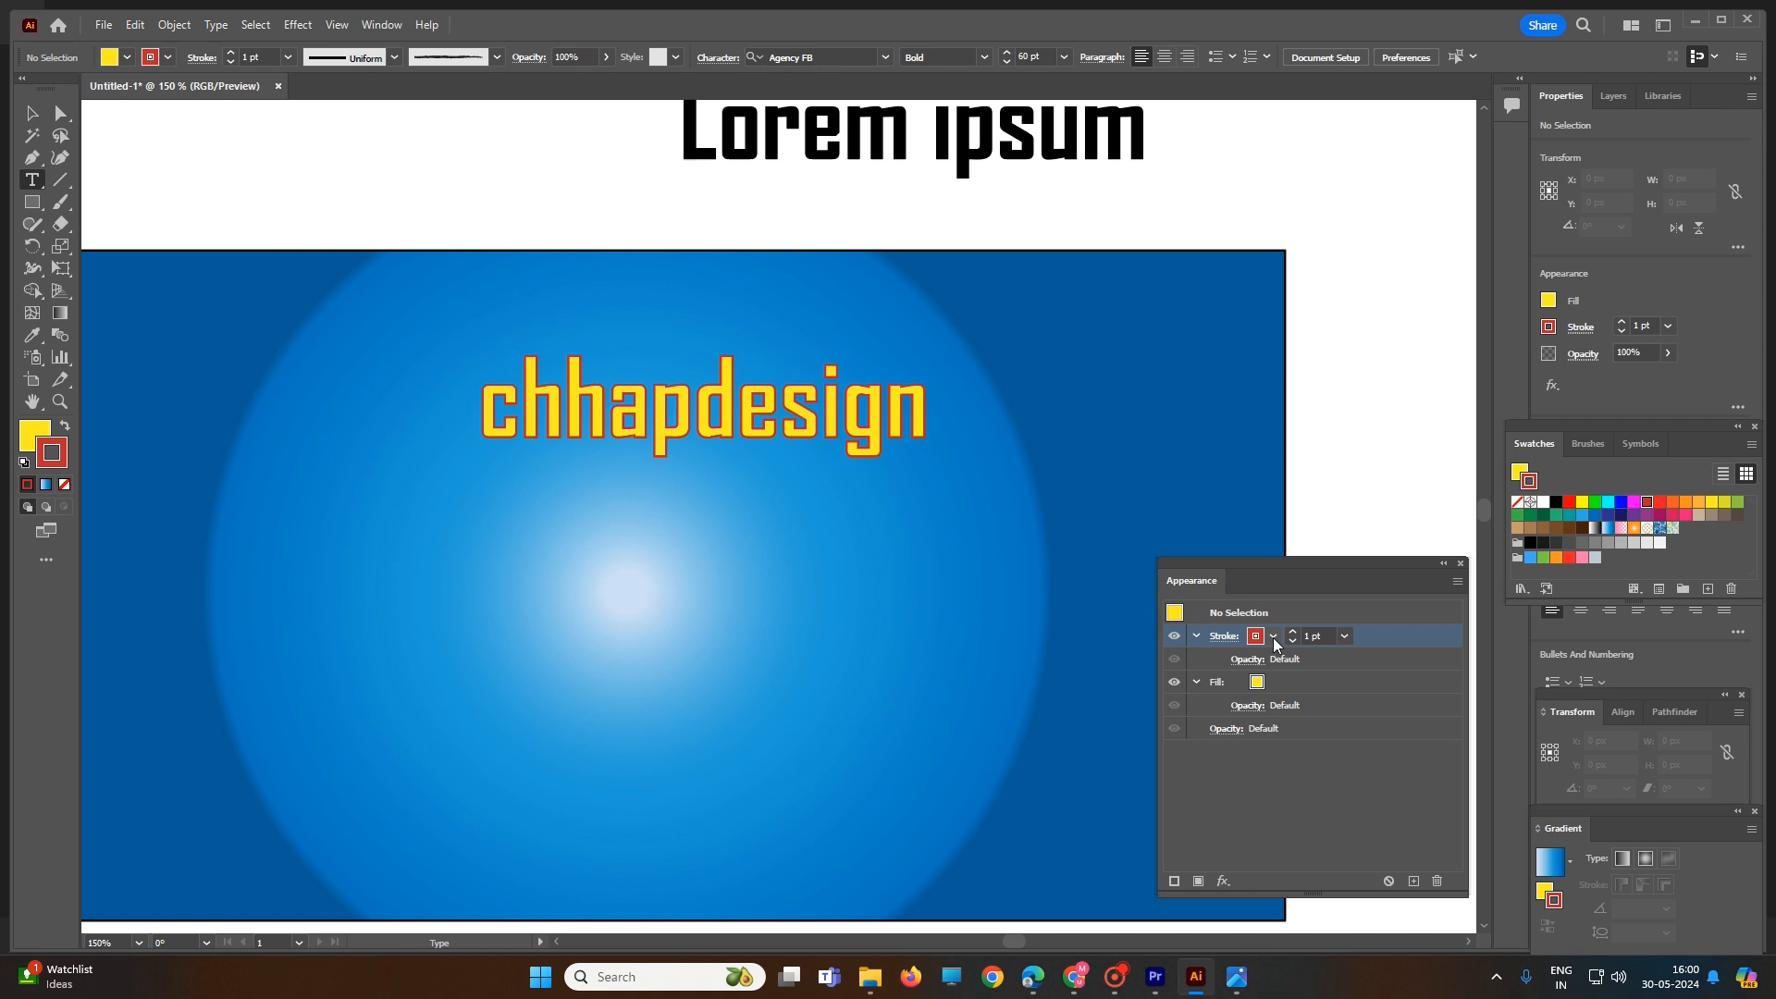
- Set the "chhapdesign" text's stroke color to blue #2828BF in the Color Picker
{"action": "double_click", "coordinate": [799, 421]}
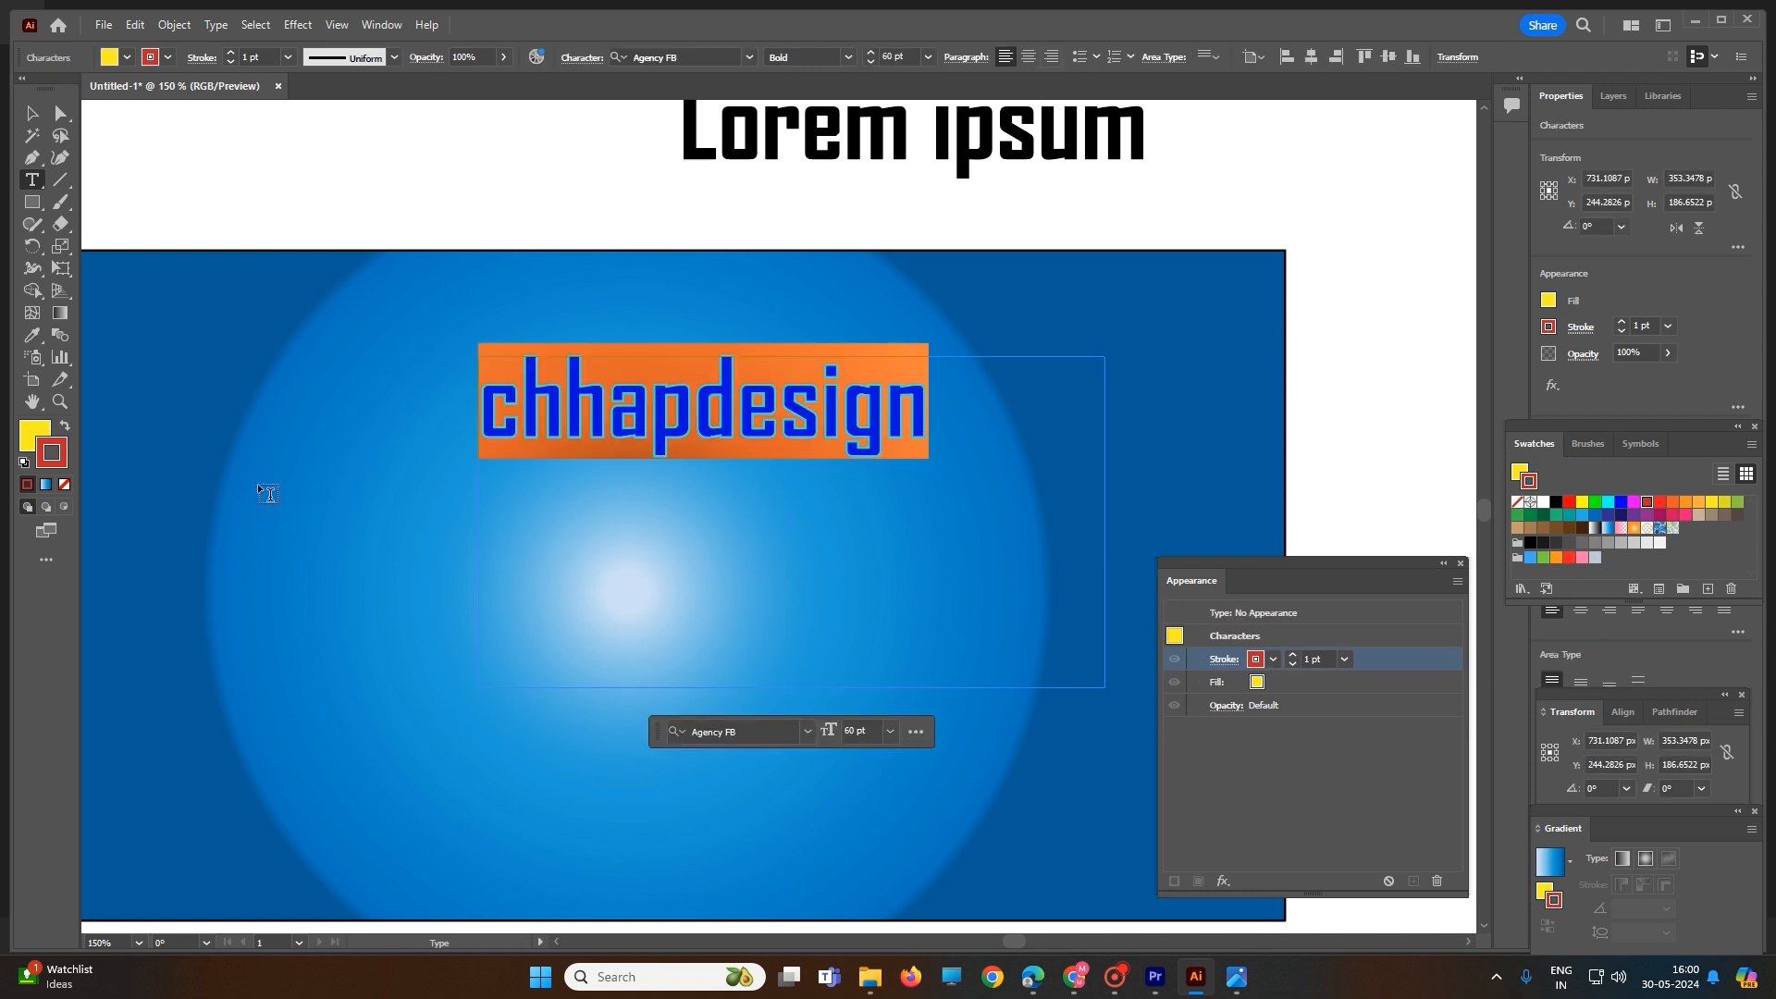
{"action": "double_click", "coordinate": [51, 453]}
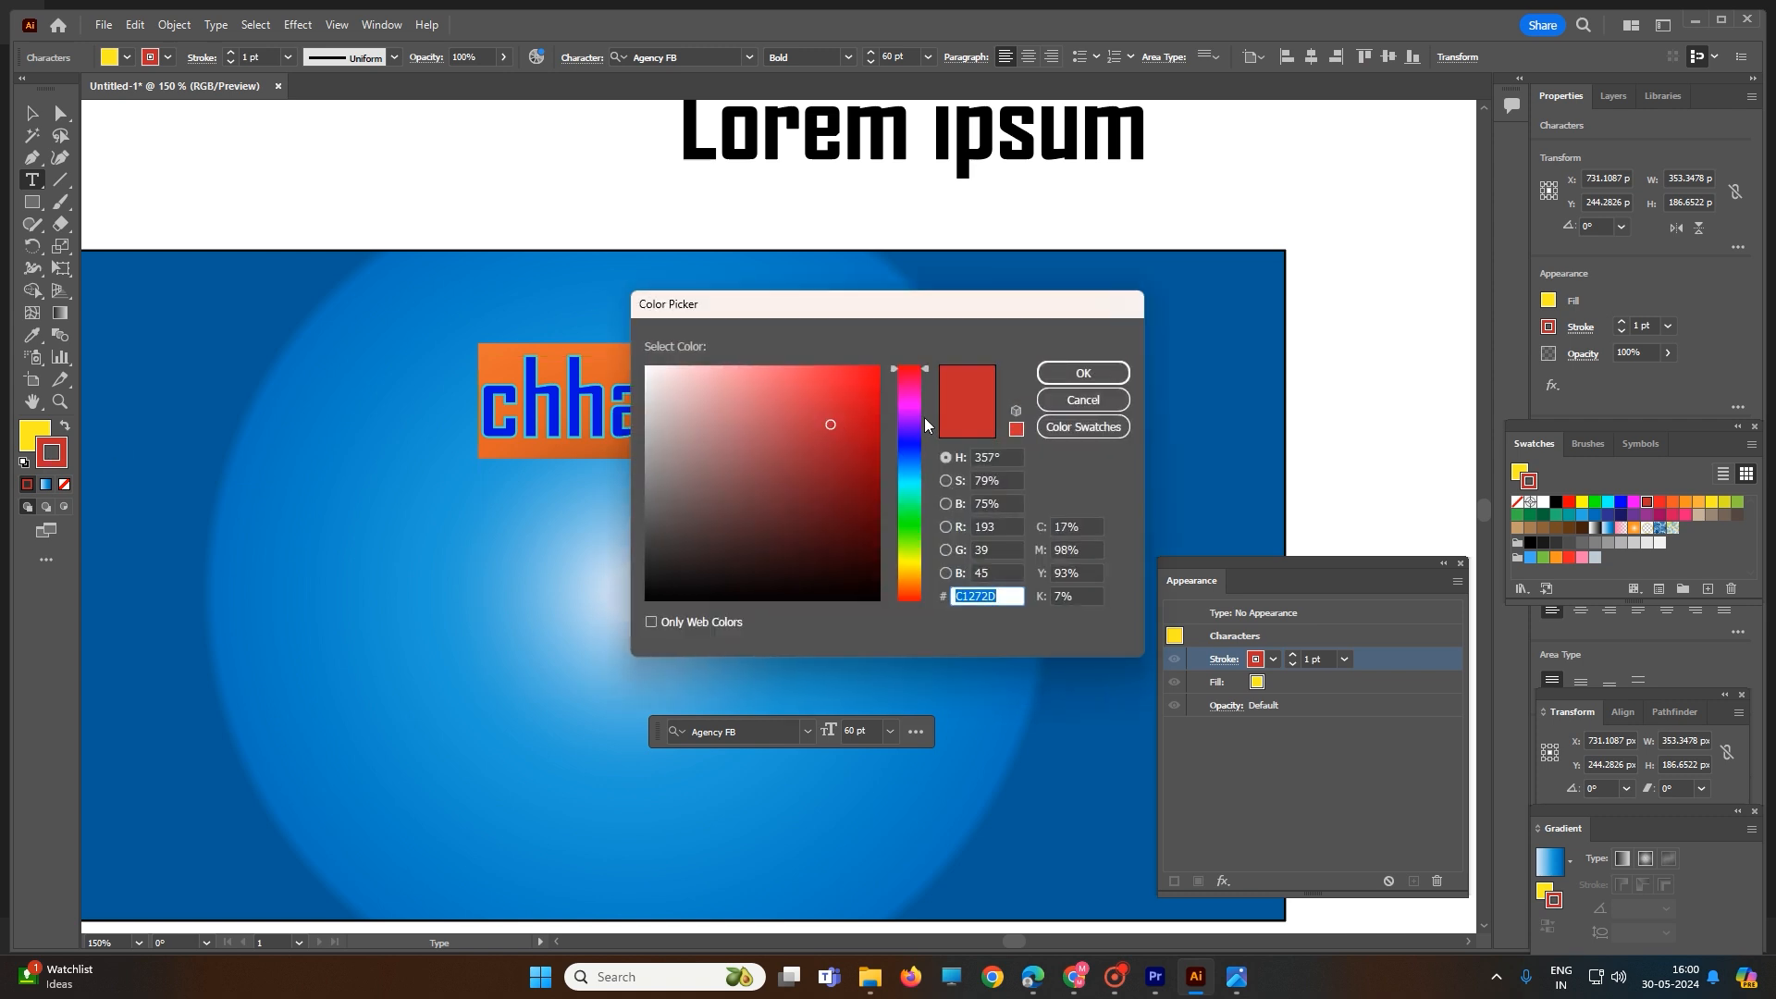
{"action": "mouse_move", "coordinate": [920, 367]}
{"action": "left_mouse_down"}
{"action": "mouse_move", "coordinate": [914, 459]}
{"action": "mouse_move", "coordinate": [919, 444]}
{"action": "left_mouse_up"}
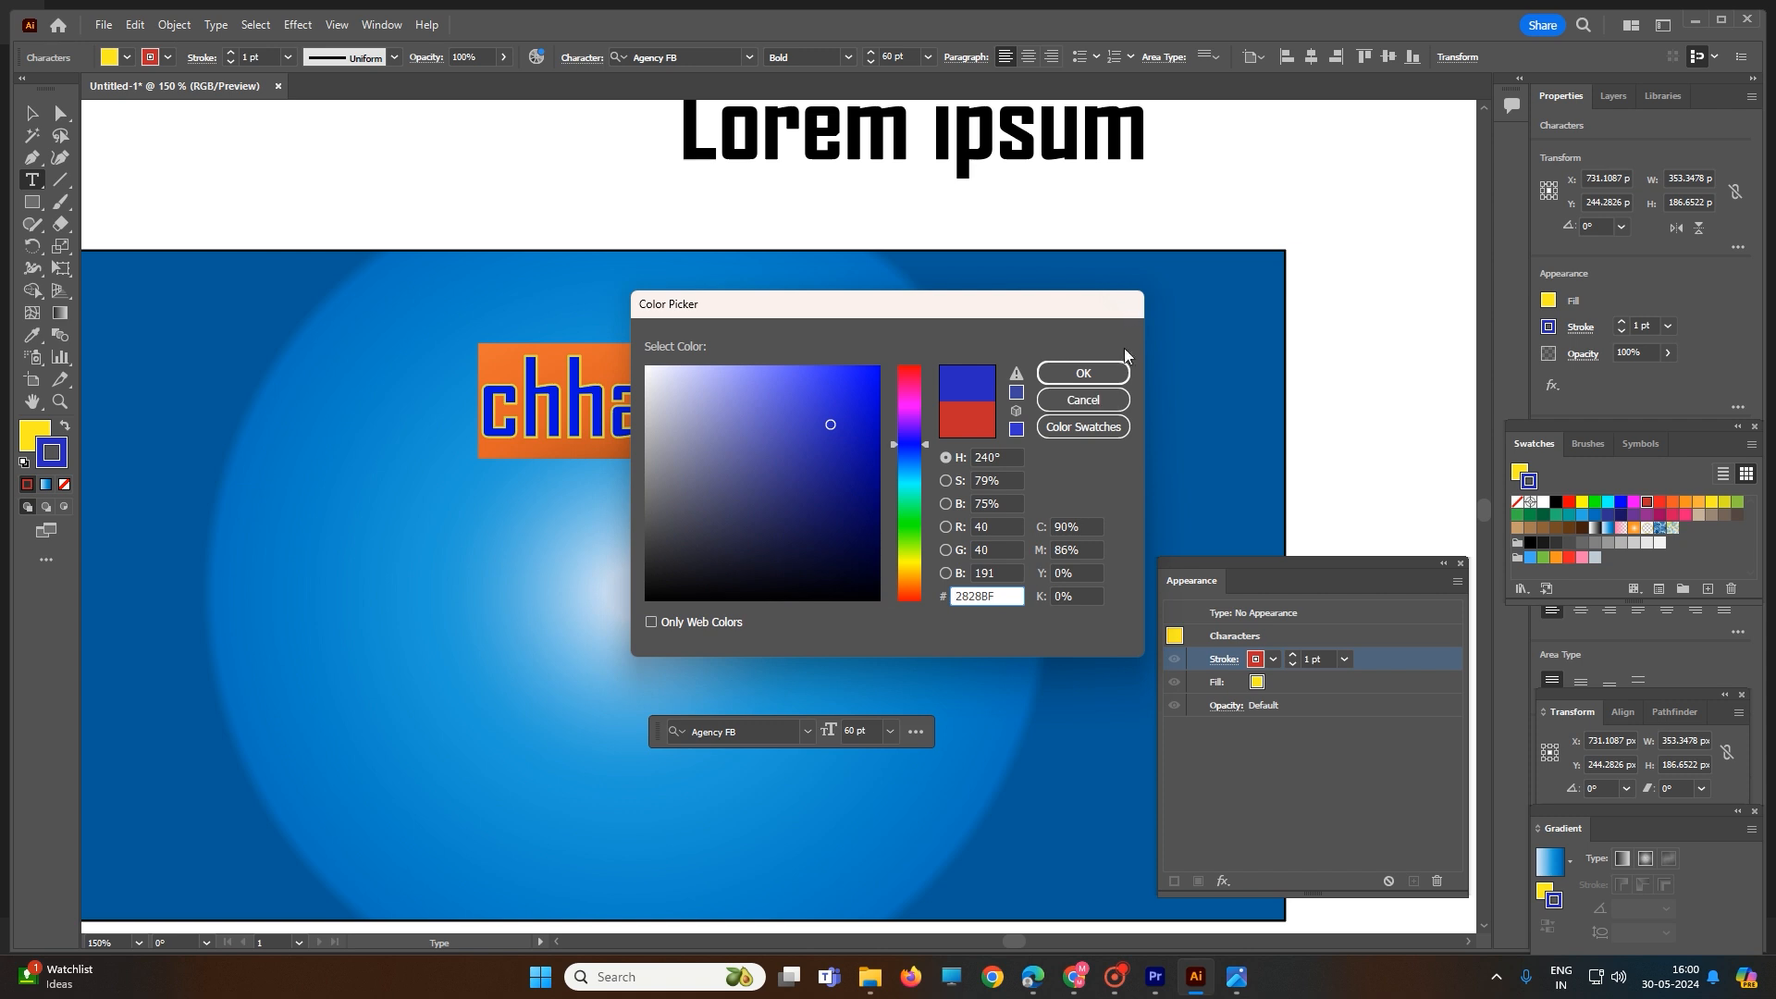
{"action": "left_click", "coordinate": [1082, 372]}
{"action": "left_click", "coordinate": [1067, 292]}
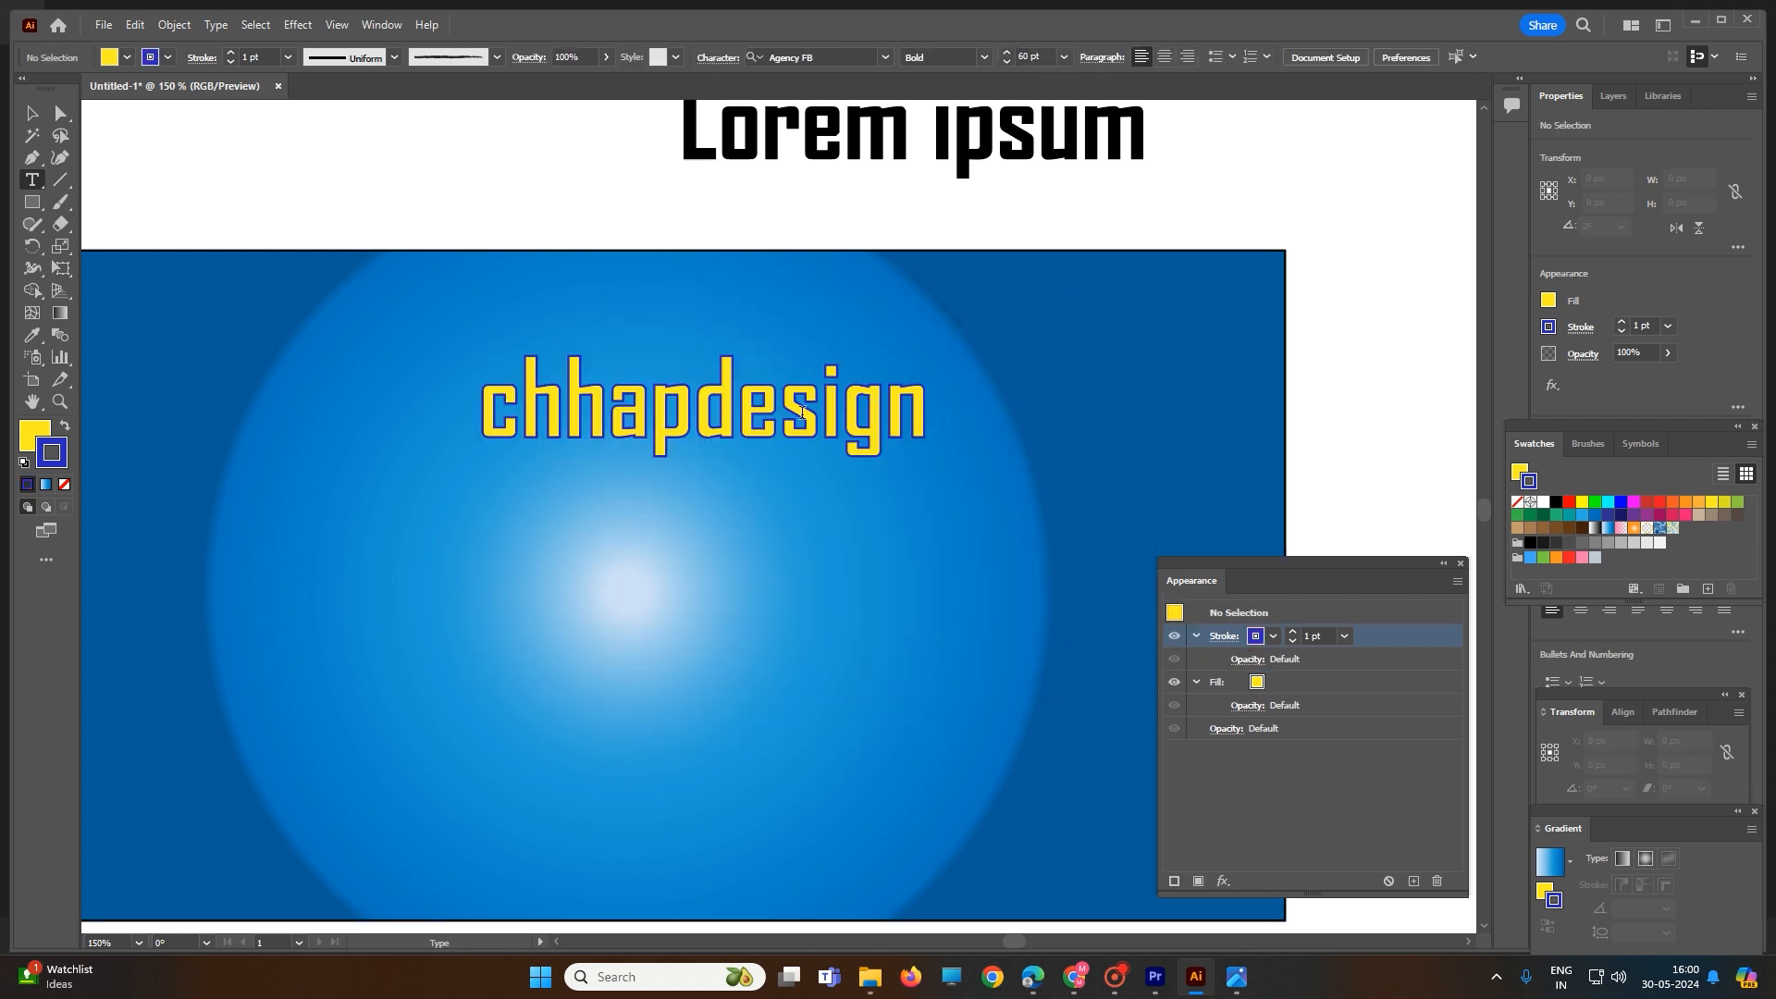
- Select "chhapdesign" as a text object and convert it to outlines
{"action": "scroll", "coordinate": [568, 432], "scroll_direction": "up", "scroll_amount": 1}
{"action": "scroll", "coordinate": [588, 453], "scroll_direction": "up", "scroll_amount": 3}
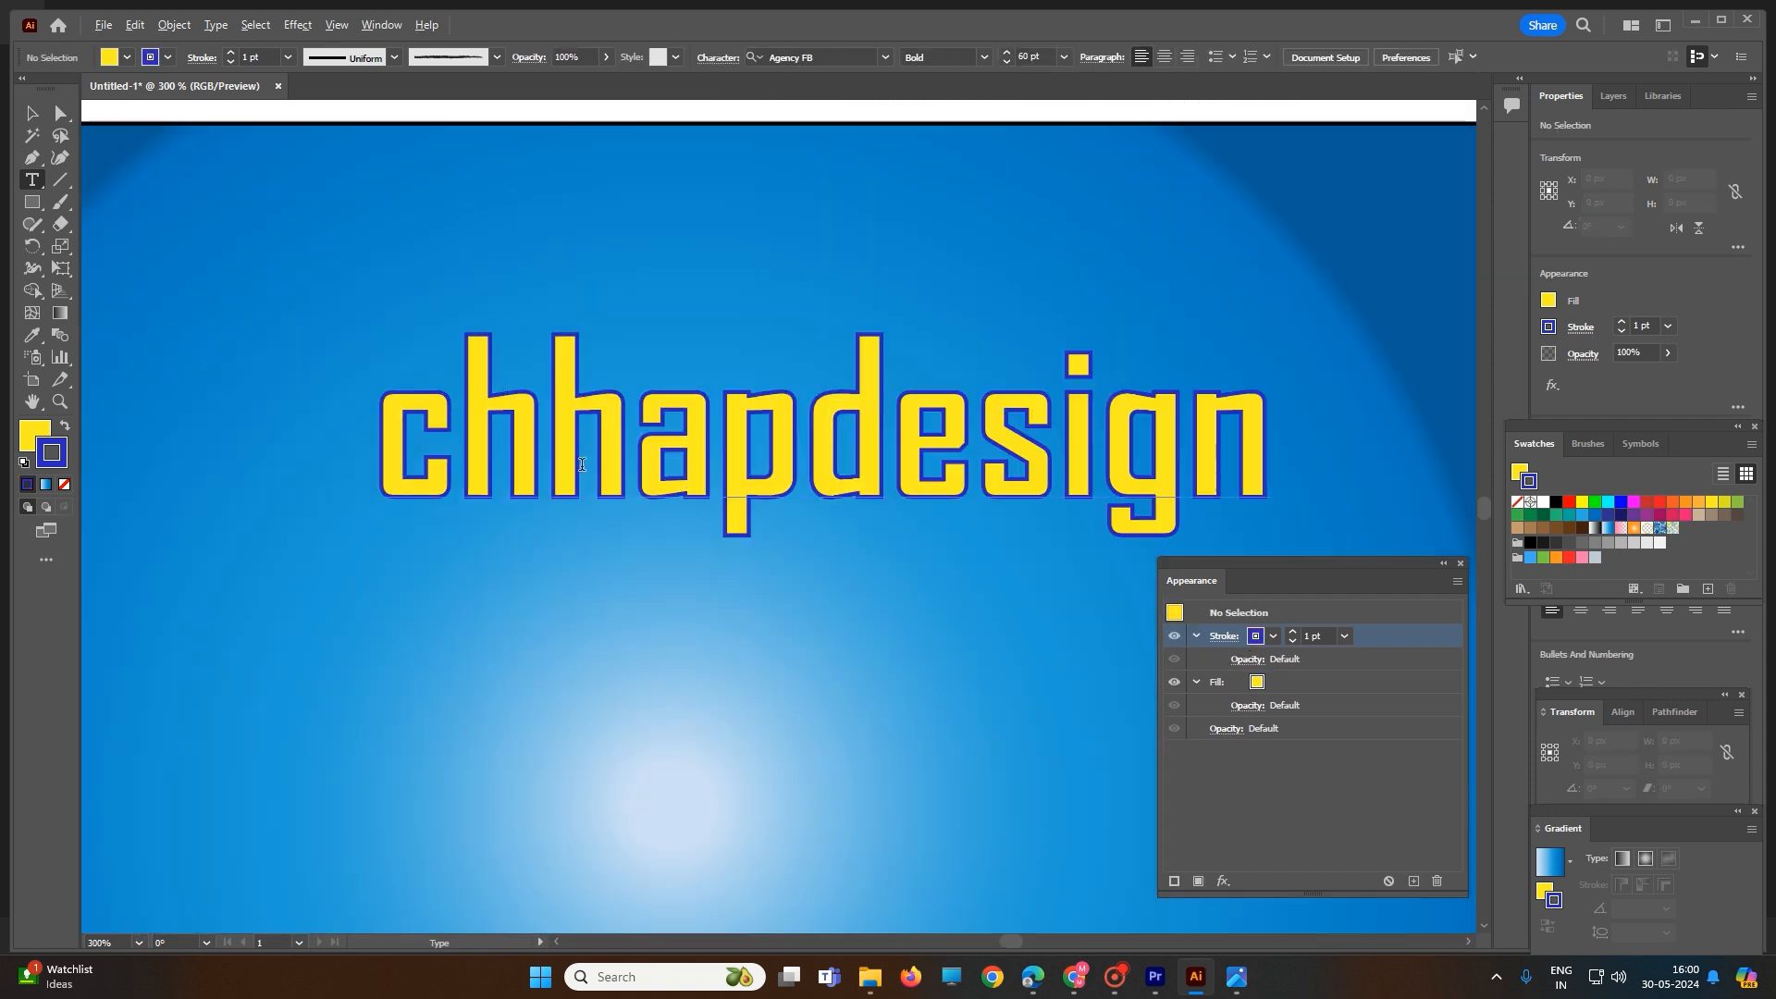
{"action": "scroll", "coordinate": [596, 464], "scroll_direction": "down", "scroll_amount": 1}
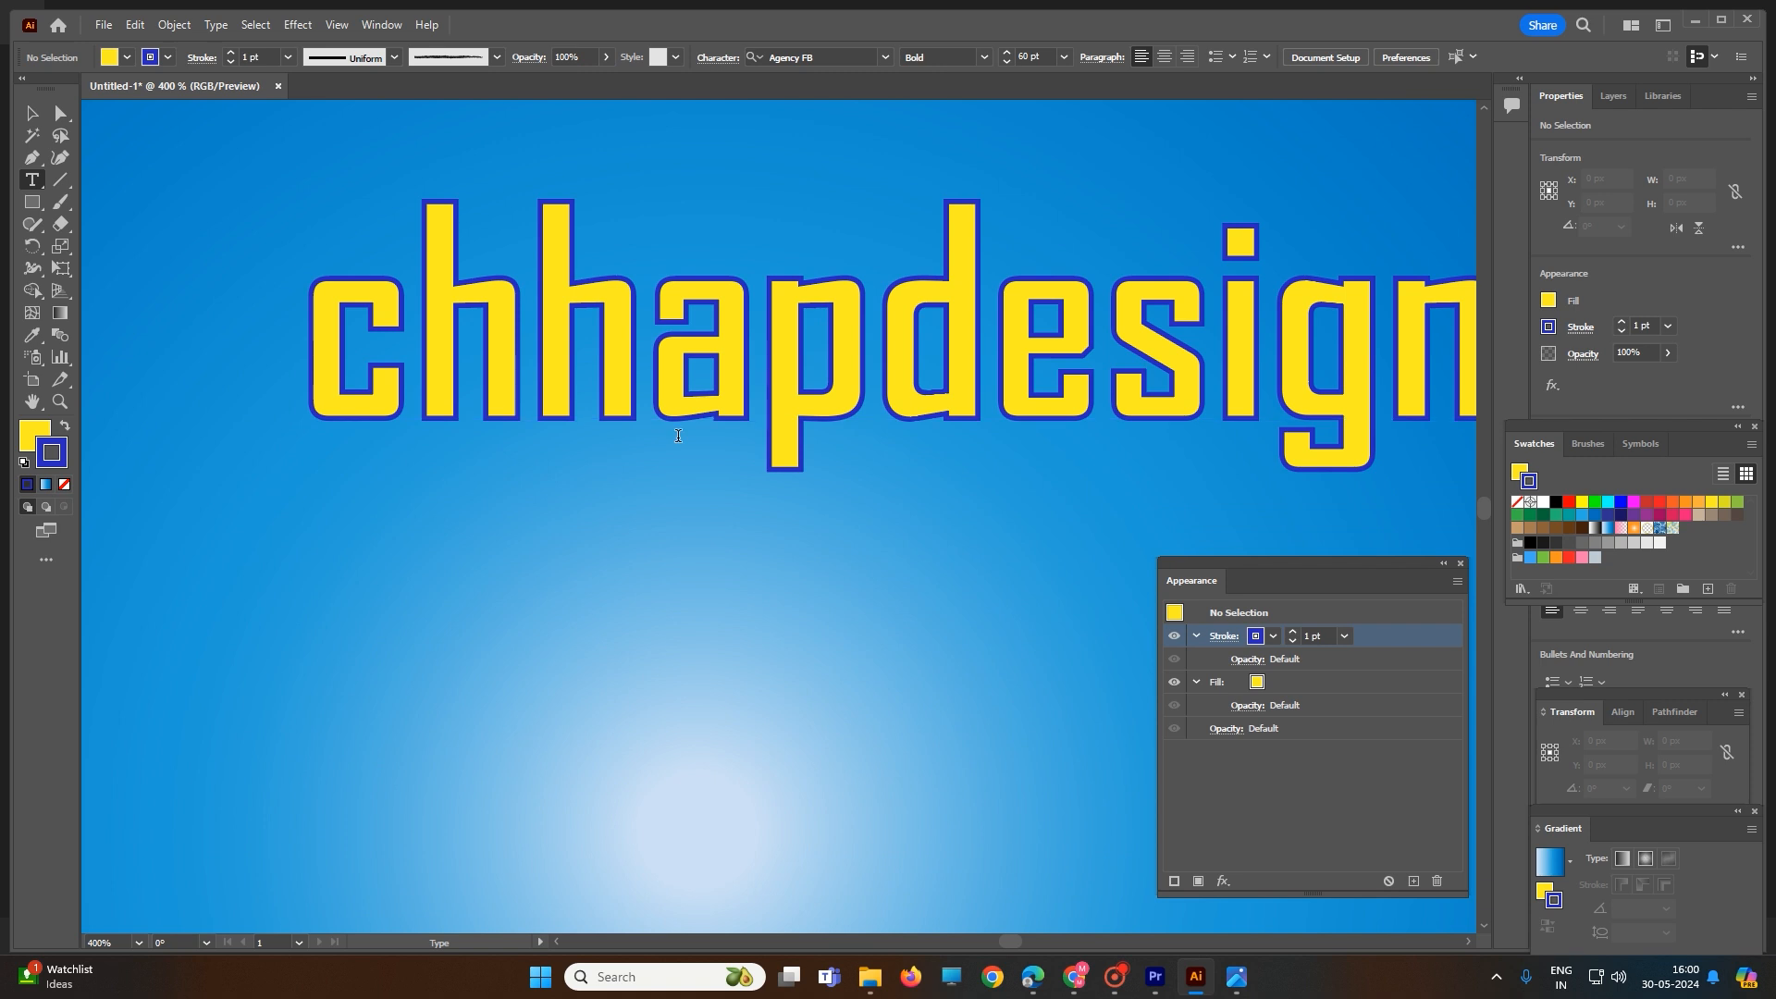
{"action": "scroll", "coordinate": [678, 435], "scroll_direction": "down", "scroll_amount": 5}
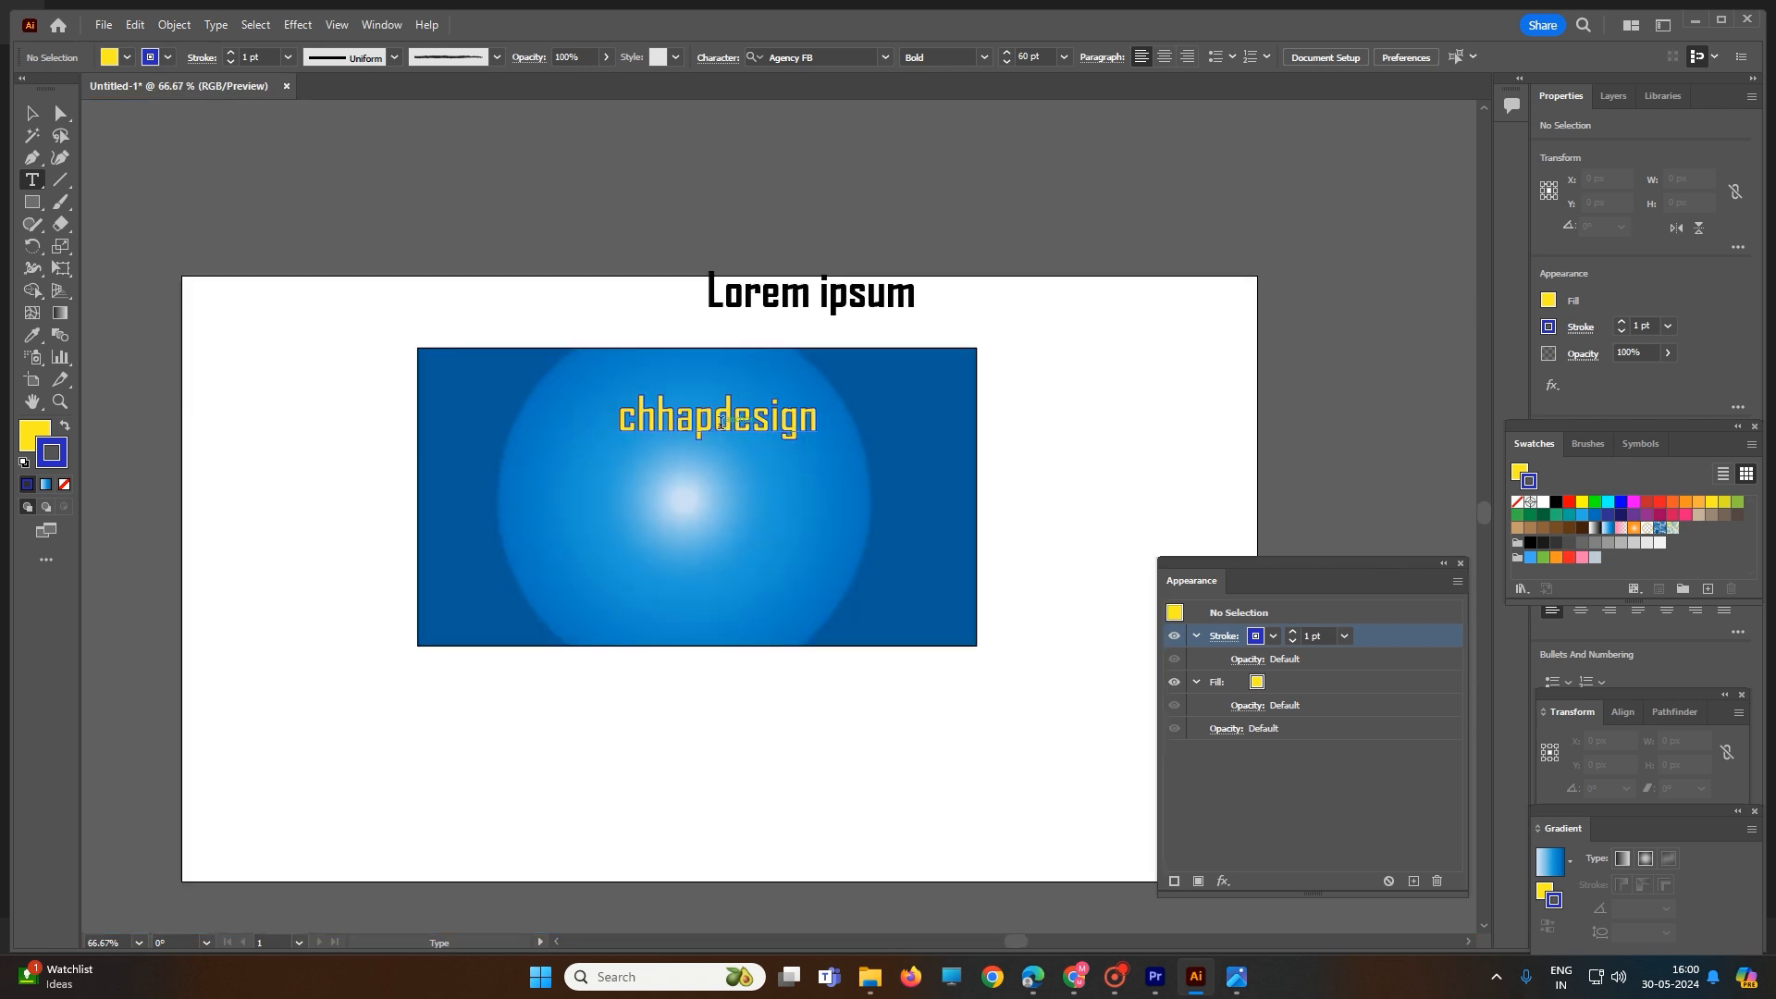
{"action": "double_click", "coordinate": [720, 422]}
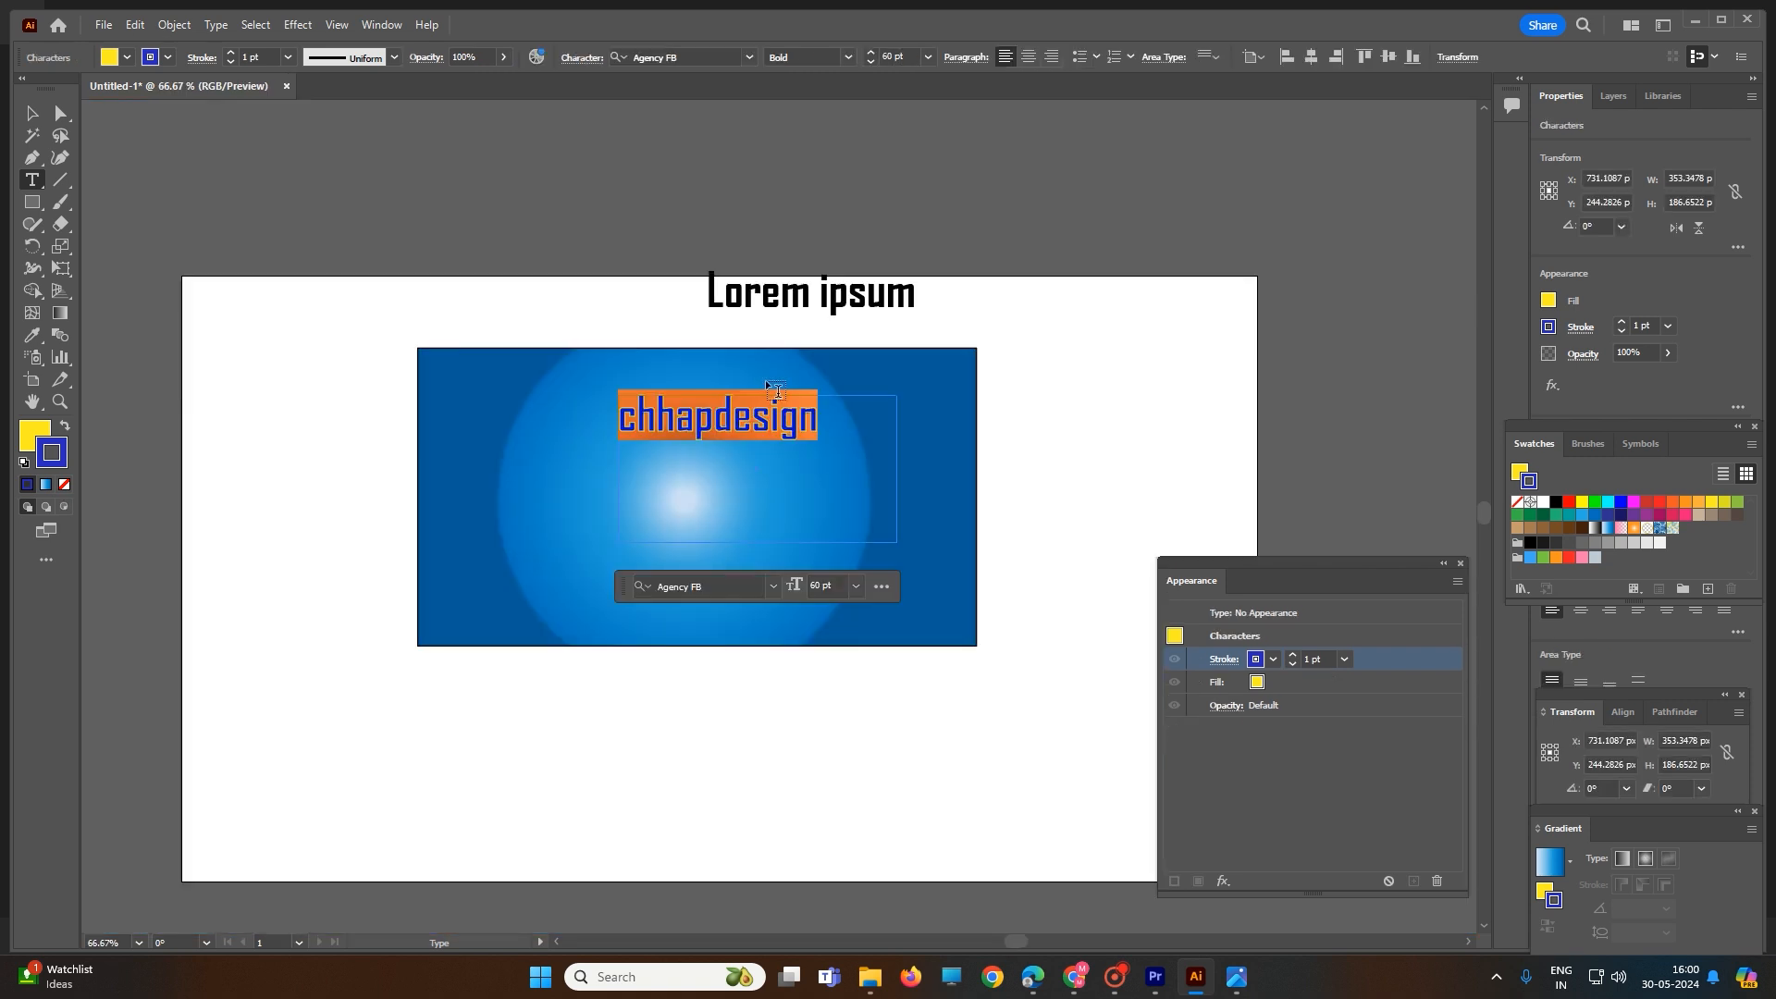
{"action": "right_click", "coordinate": [796, 404]}
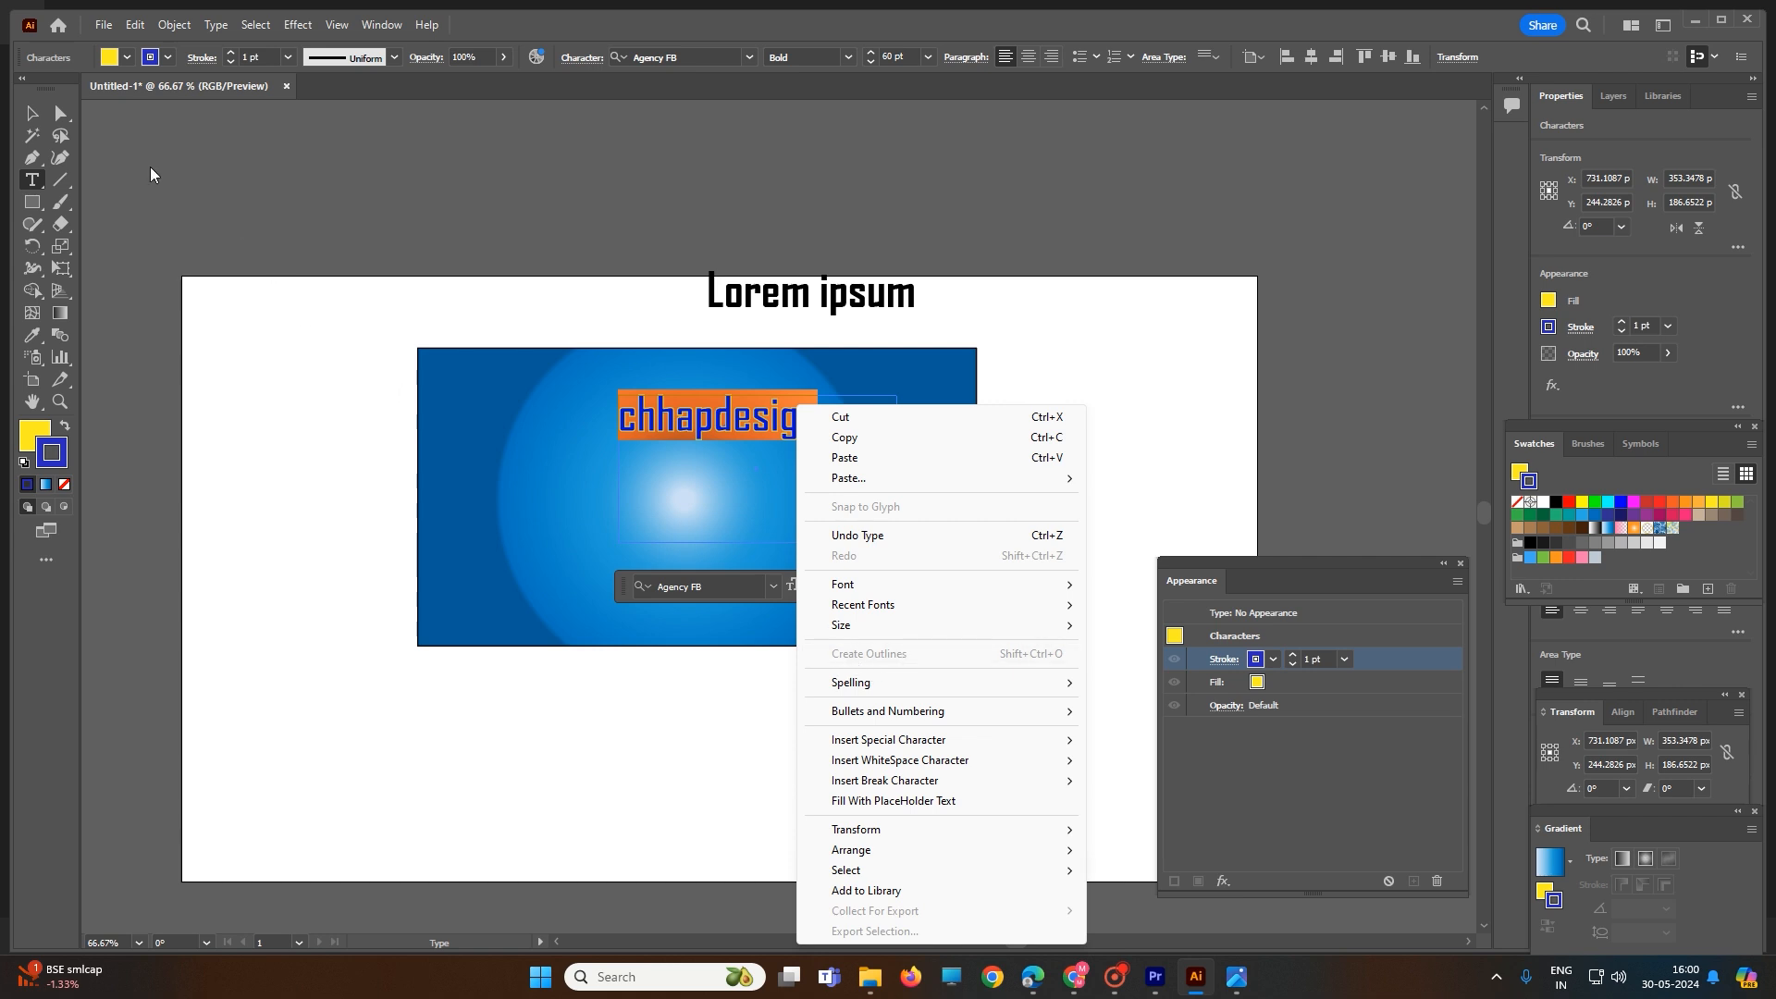
{"action": "left_click", "coordinate": [25, 115]}
{"action": "left_click", "coordinate": [567, 345]}
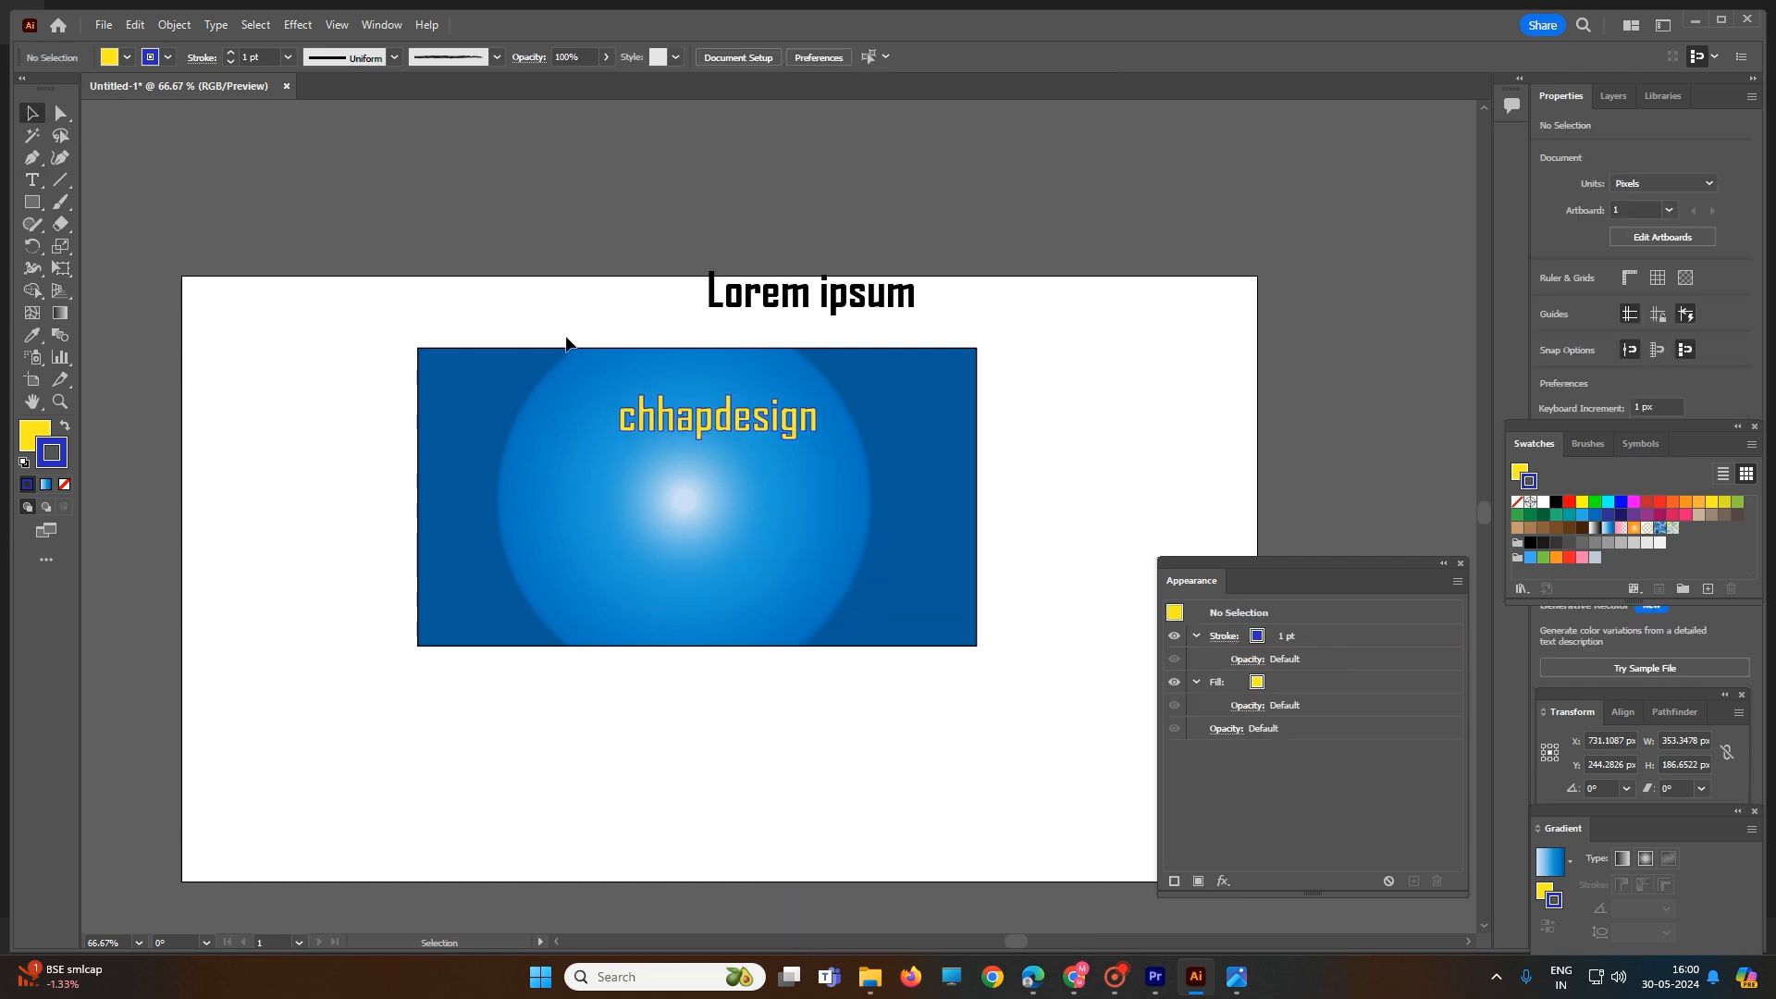
{"action": "left_click", "coordinate": [646, 420]}
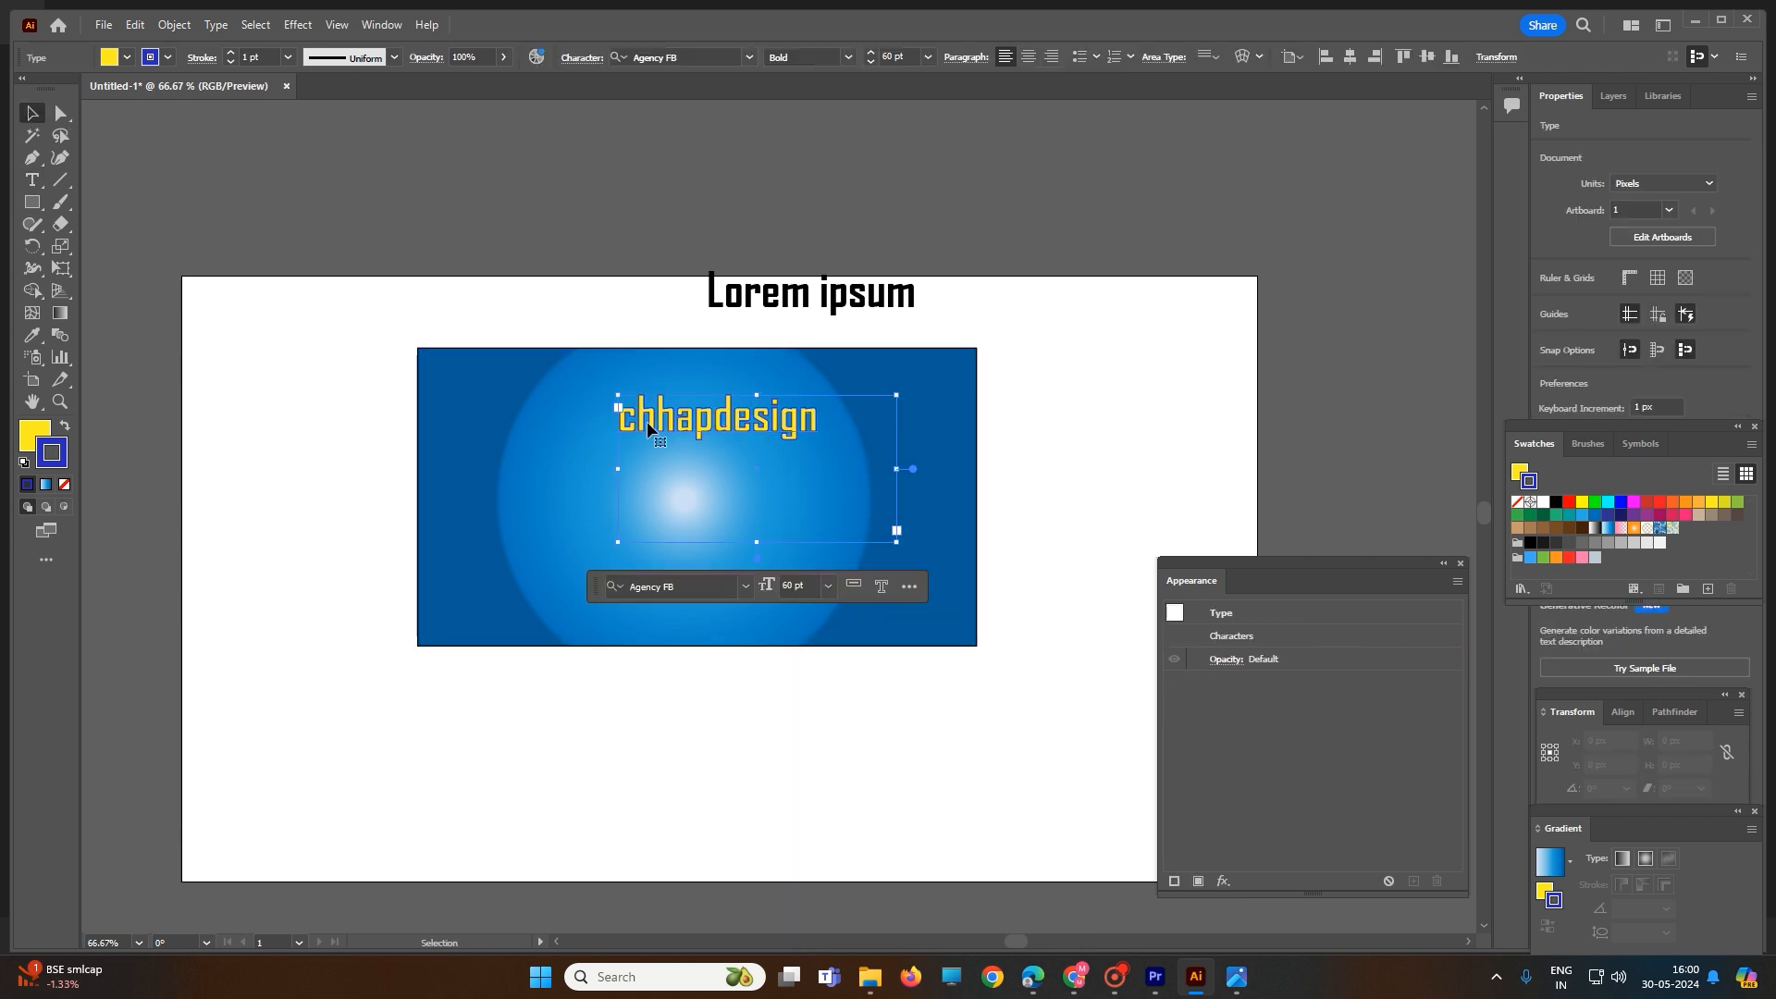
{"action": "right_click", "coordinate": [813, 396]}
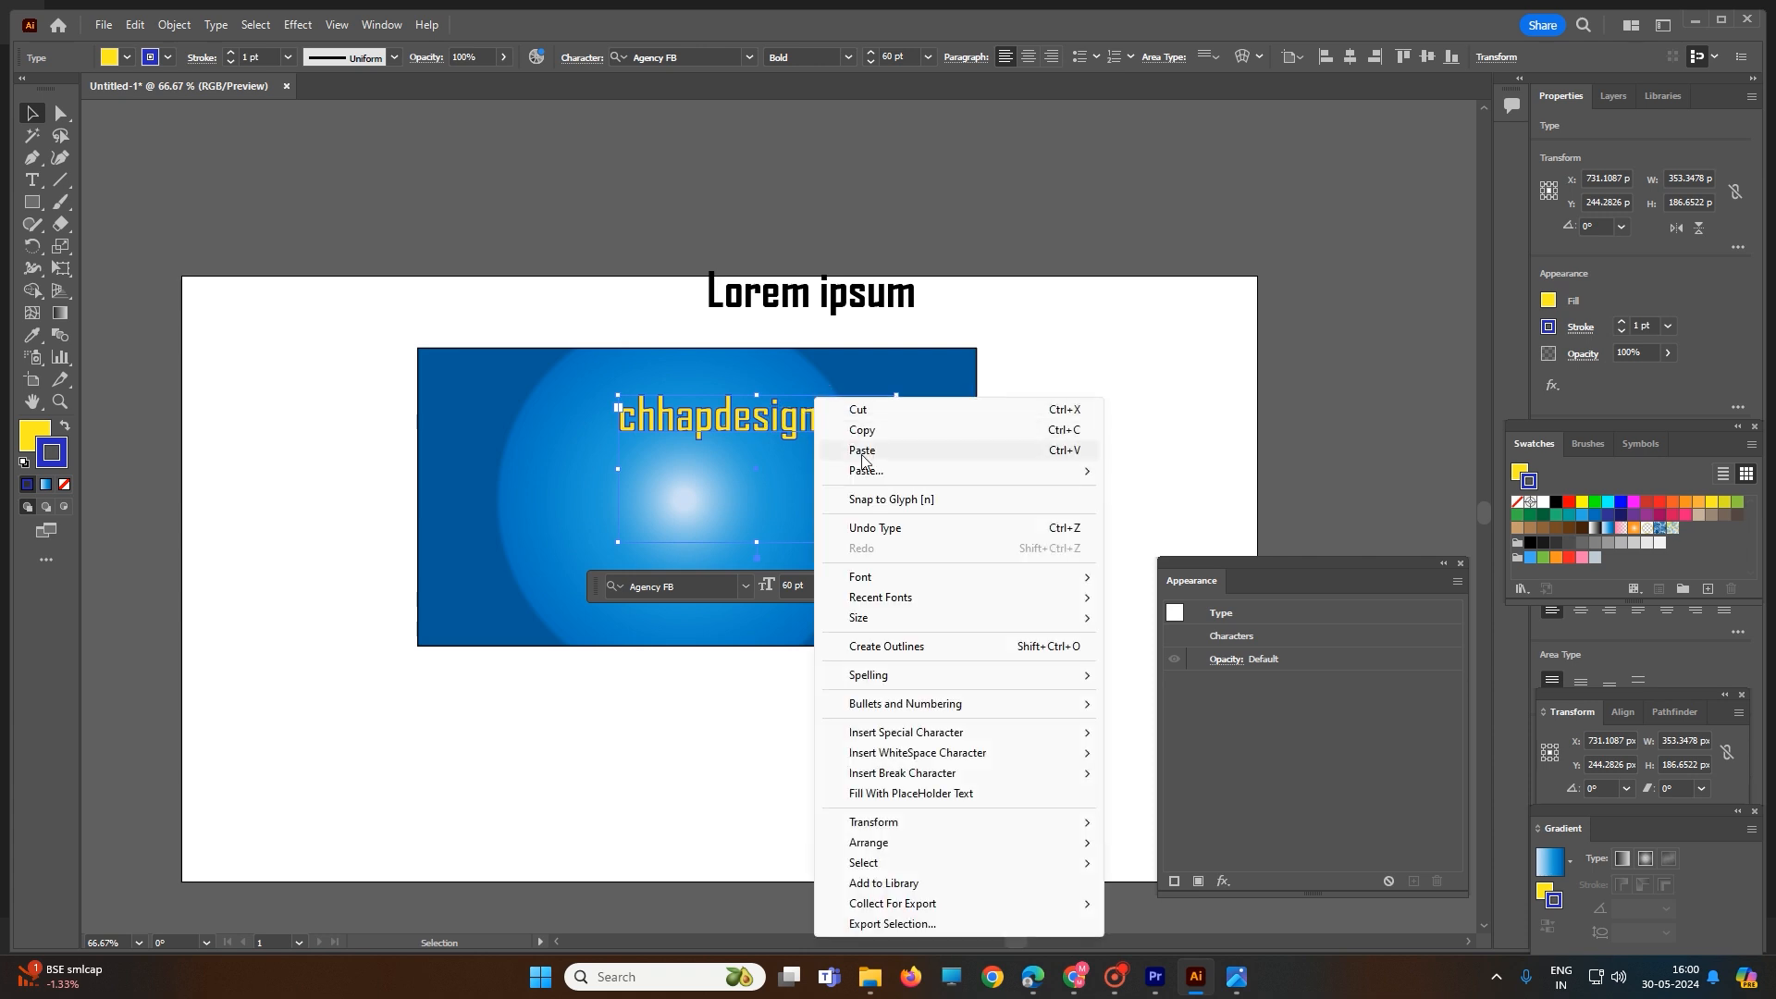
{"action": "left_click", "coordinate": [908, 647]}
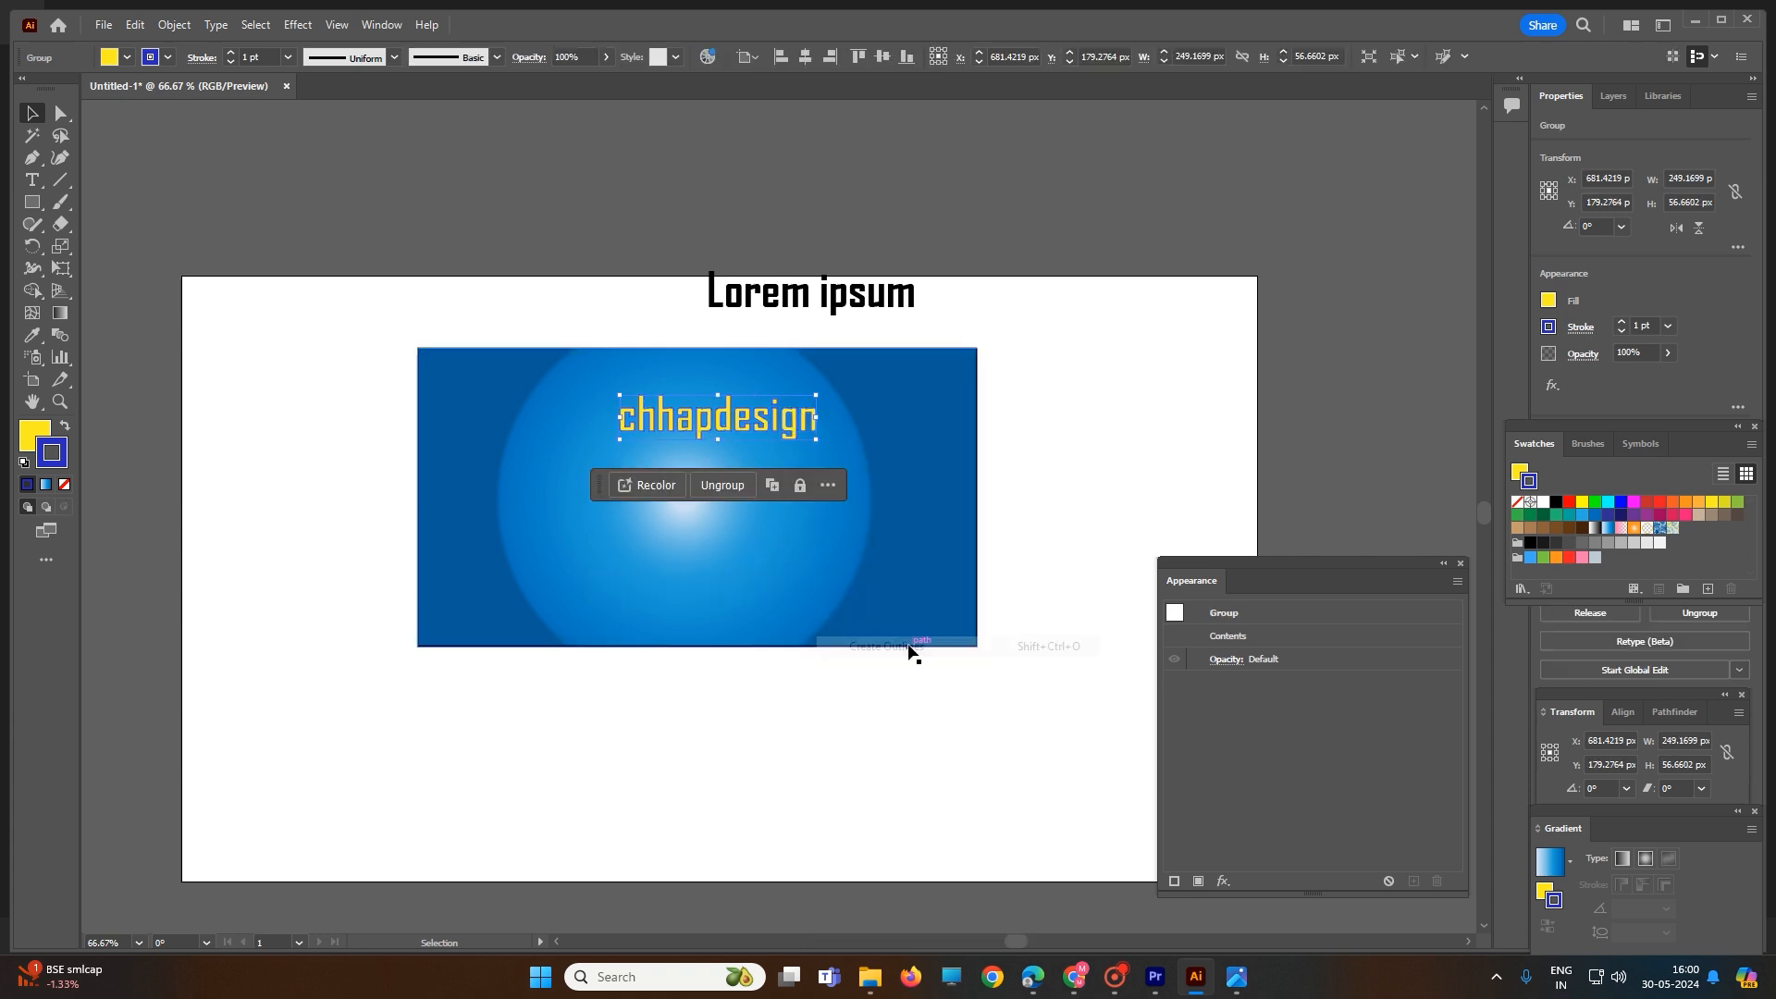
{"action": "left_click", "coordinate": [1008, 429]}
- Reduce the outlined "chhapdesign" group's opacity to 72%
{"action": "left_click", "coordinate": [738, 420]}
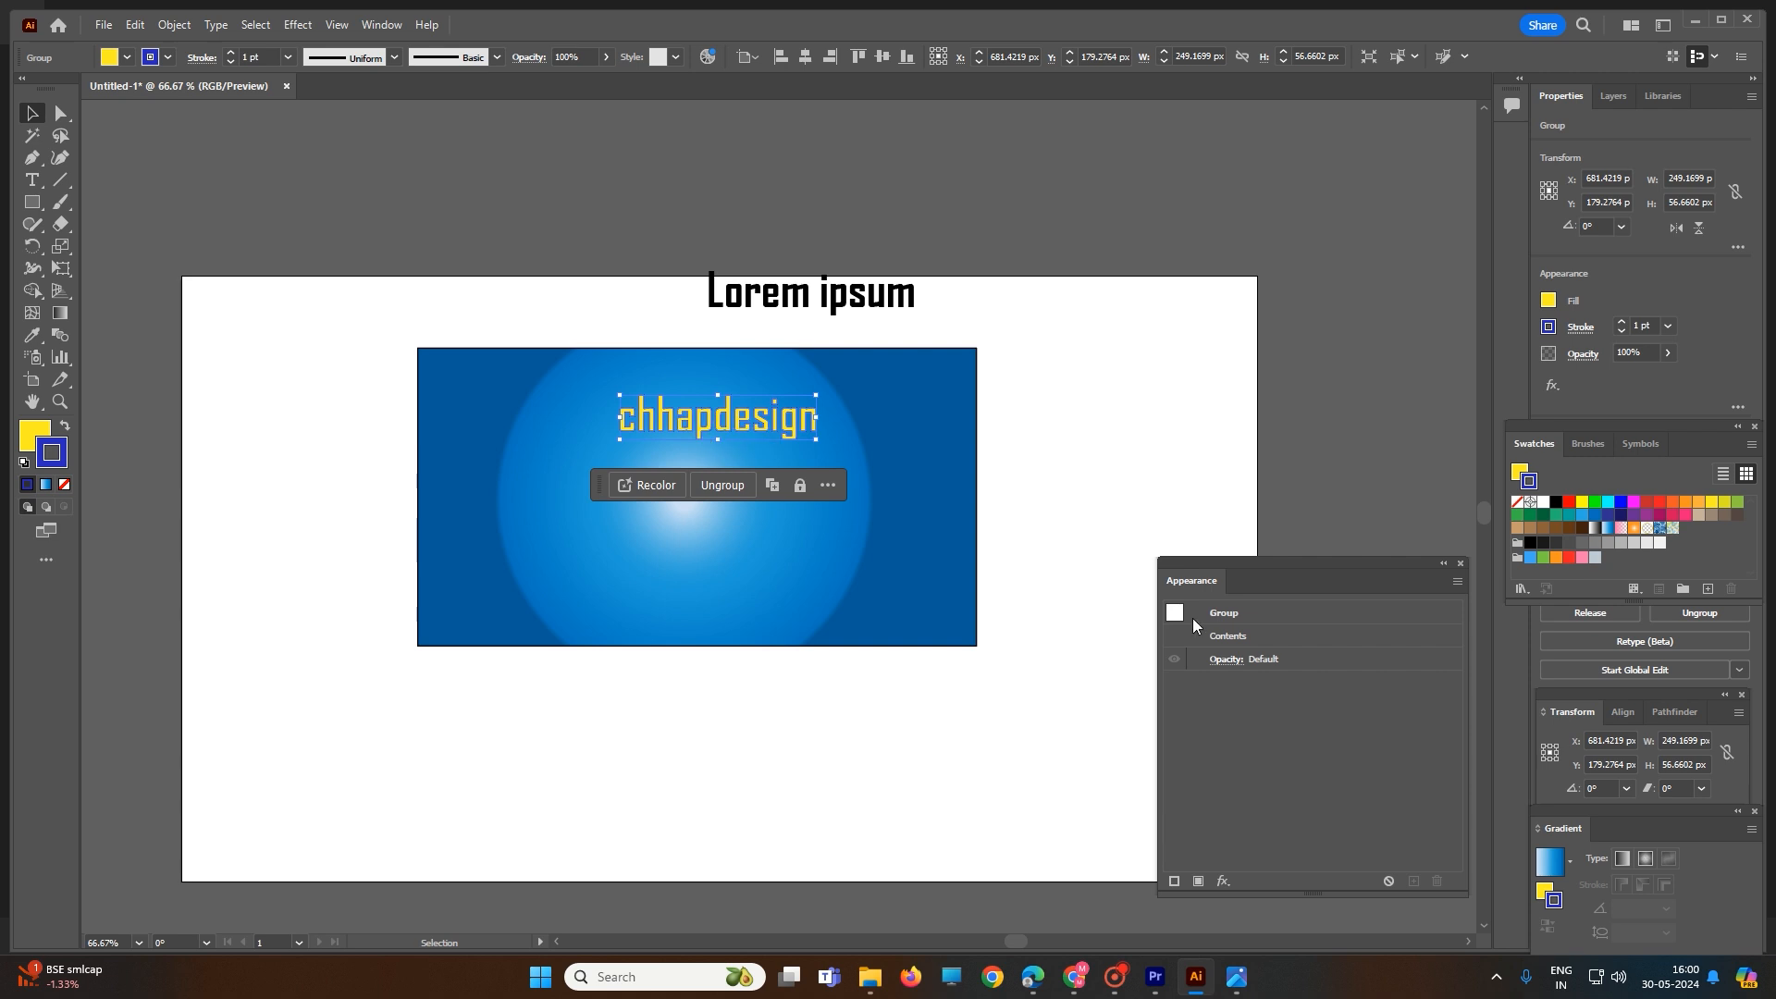
{"action": "left_click", "coordinate": [1223, 660]}
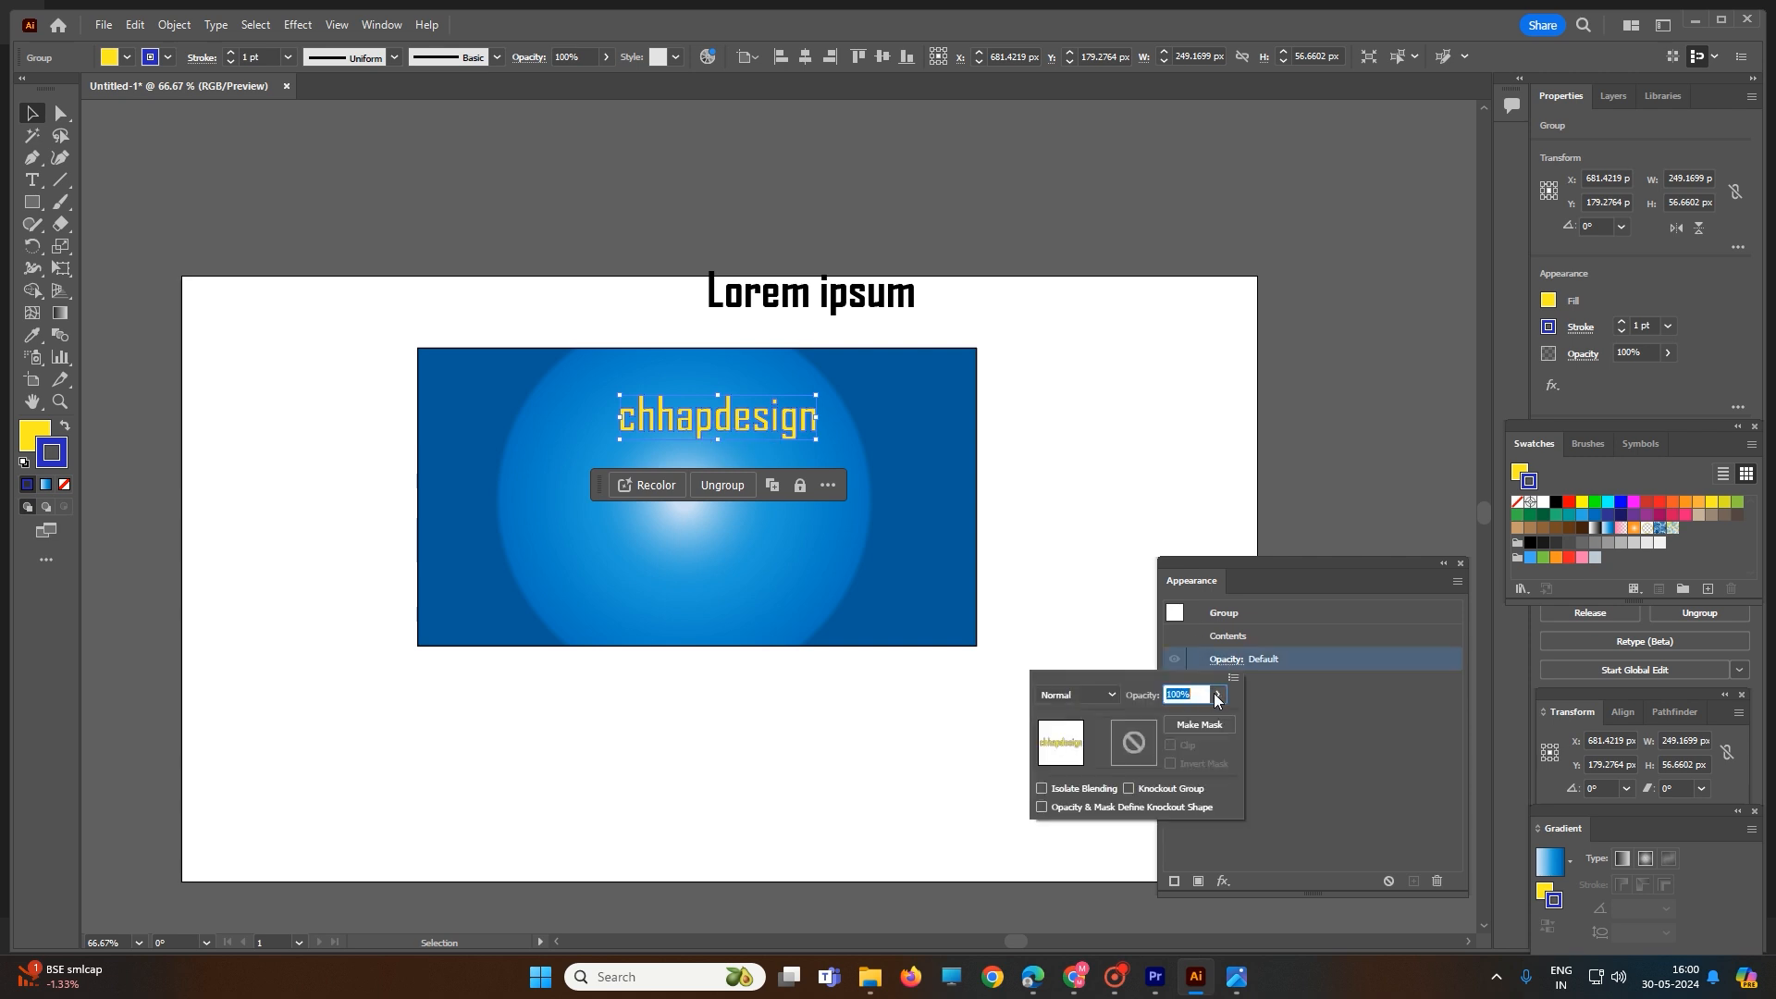
{"action": "left_click", "coordinate": [1217, 698]}
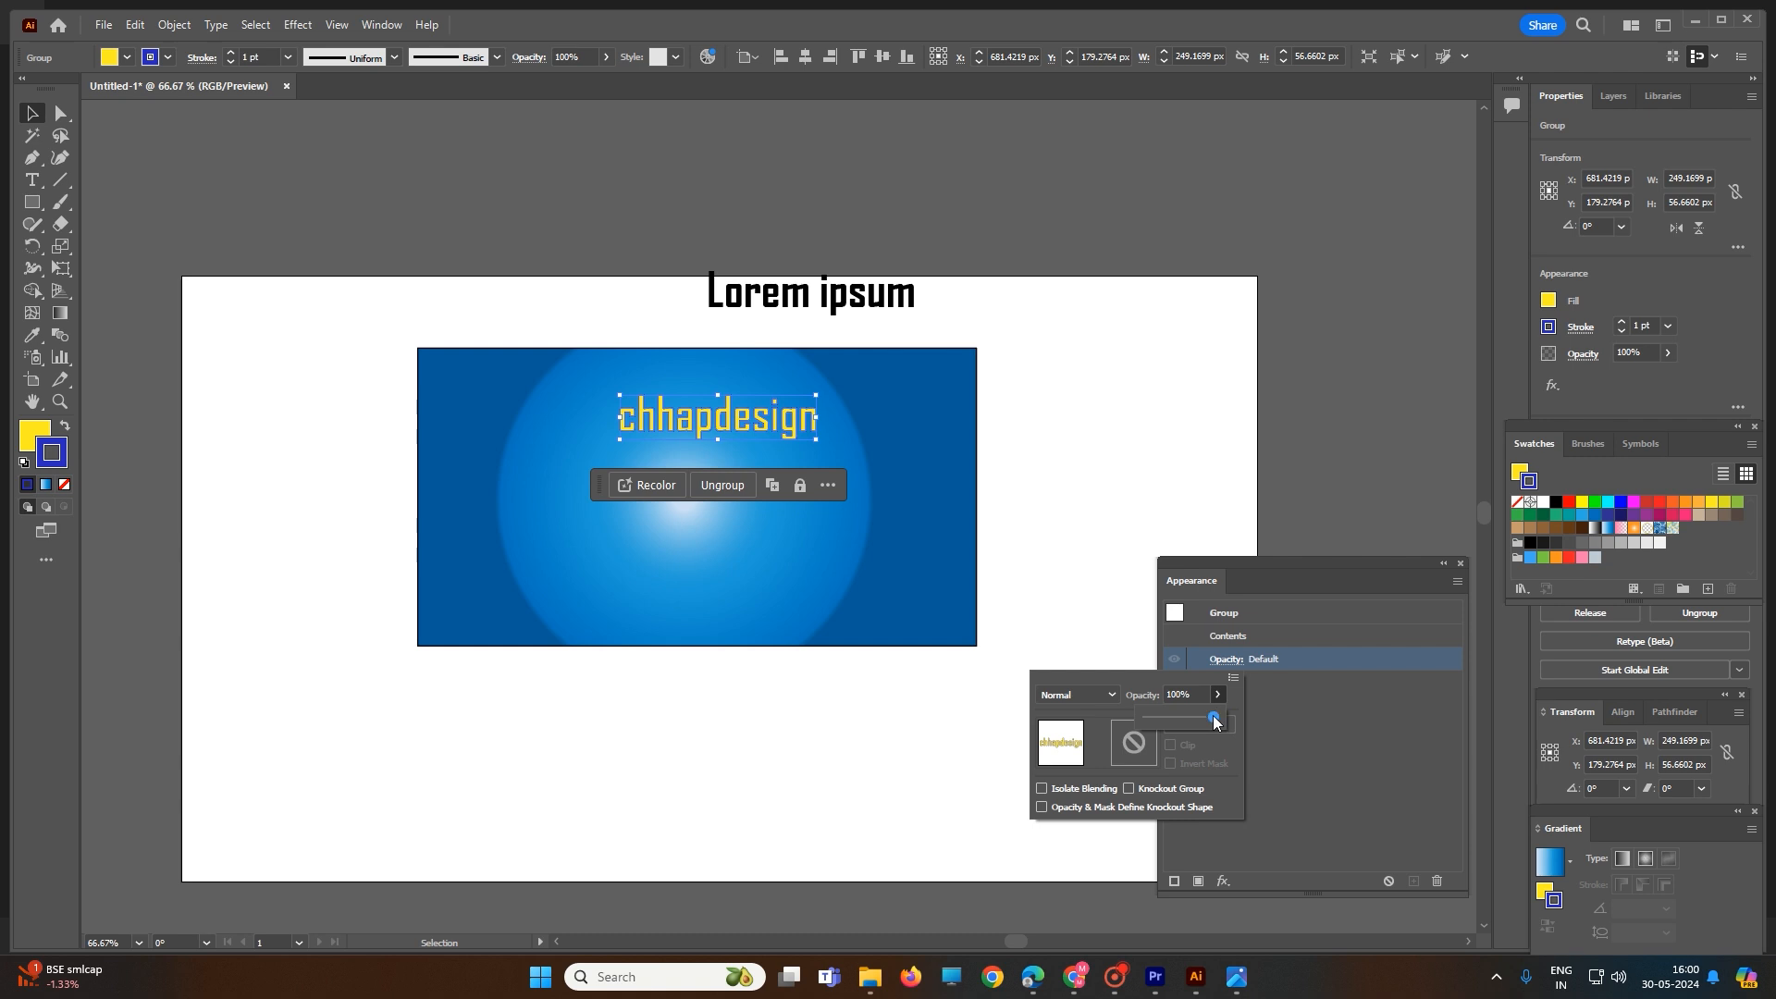
{"action": "mouse_move", "coordinate": [1214, 718]}
{"action": "left_mouse_down"}
{"action": "mouse_move", "coordinate": [1180, 718]}
{"action": "mouse_move", "coordinate": [1195, 723]}
{"action": "left_mouse_up"}
- Set the "chhapdesign" group's blending mode to Hue
{"action": "left_click", "coordinate": [1113, 695]}
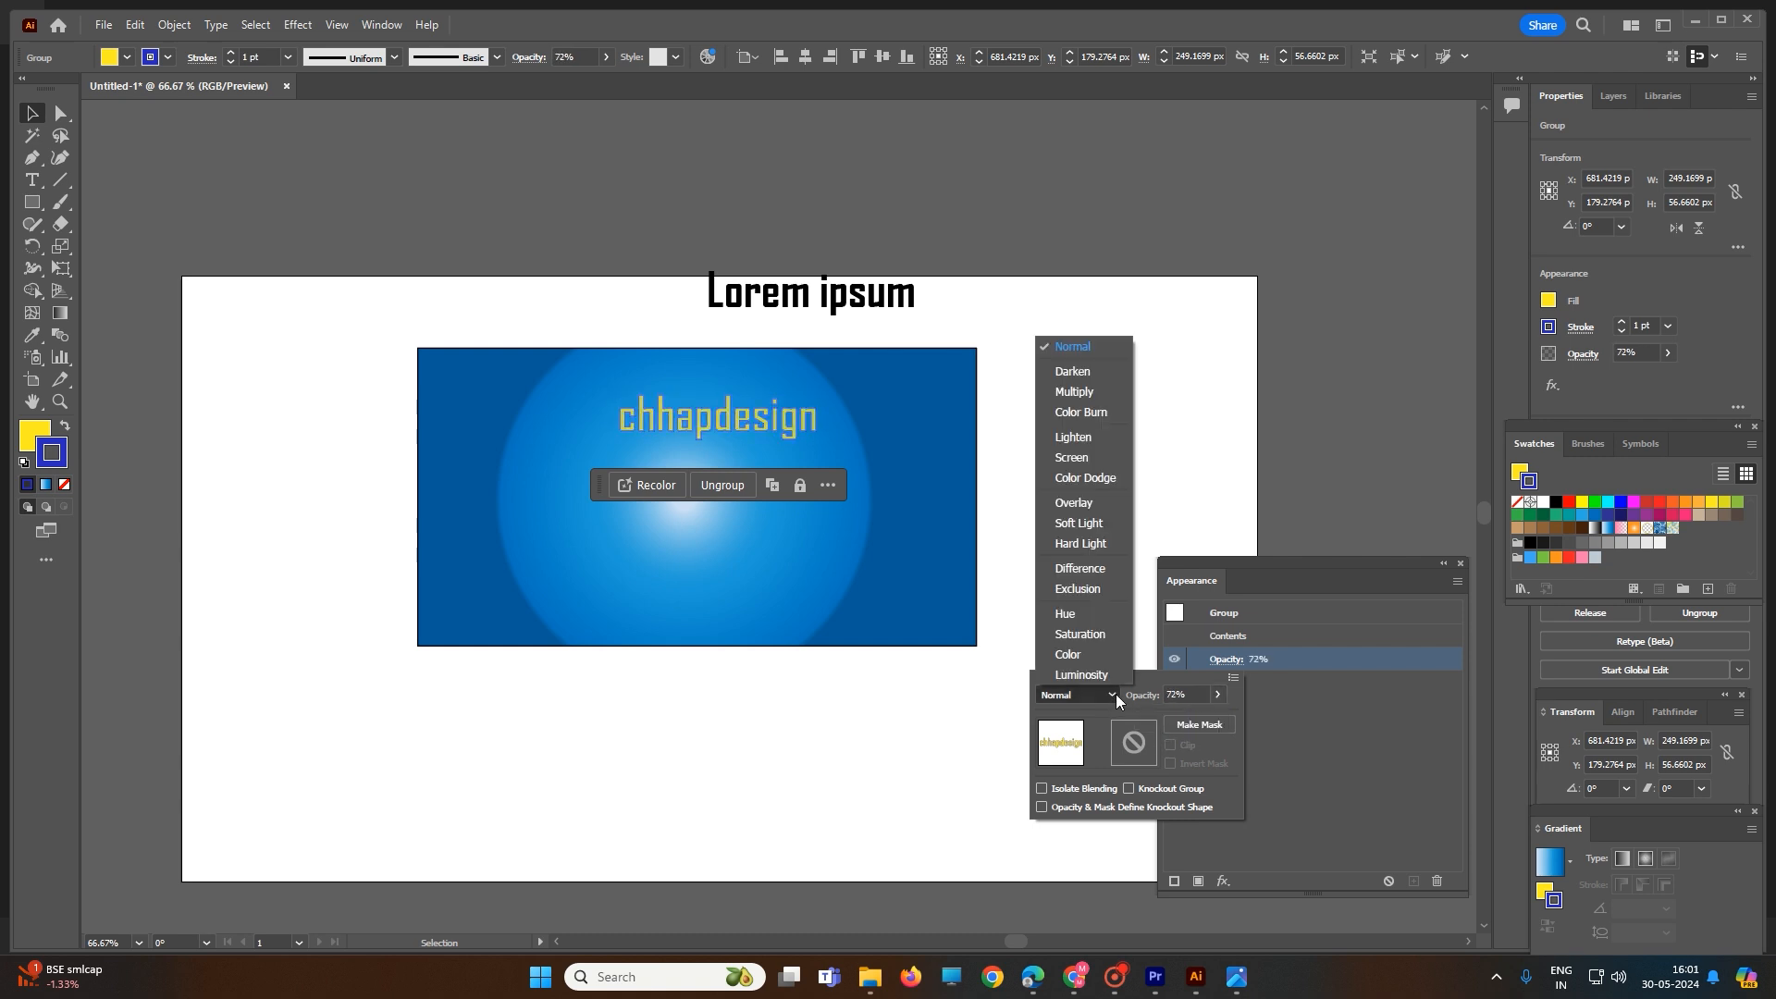
{"action": "left_click", "coordinate": [1081, 614]}
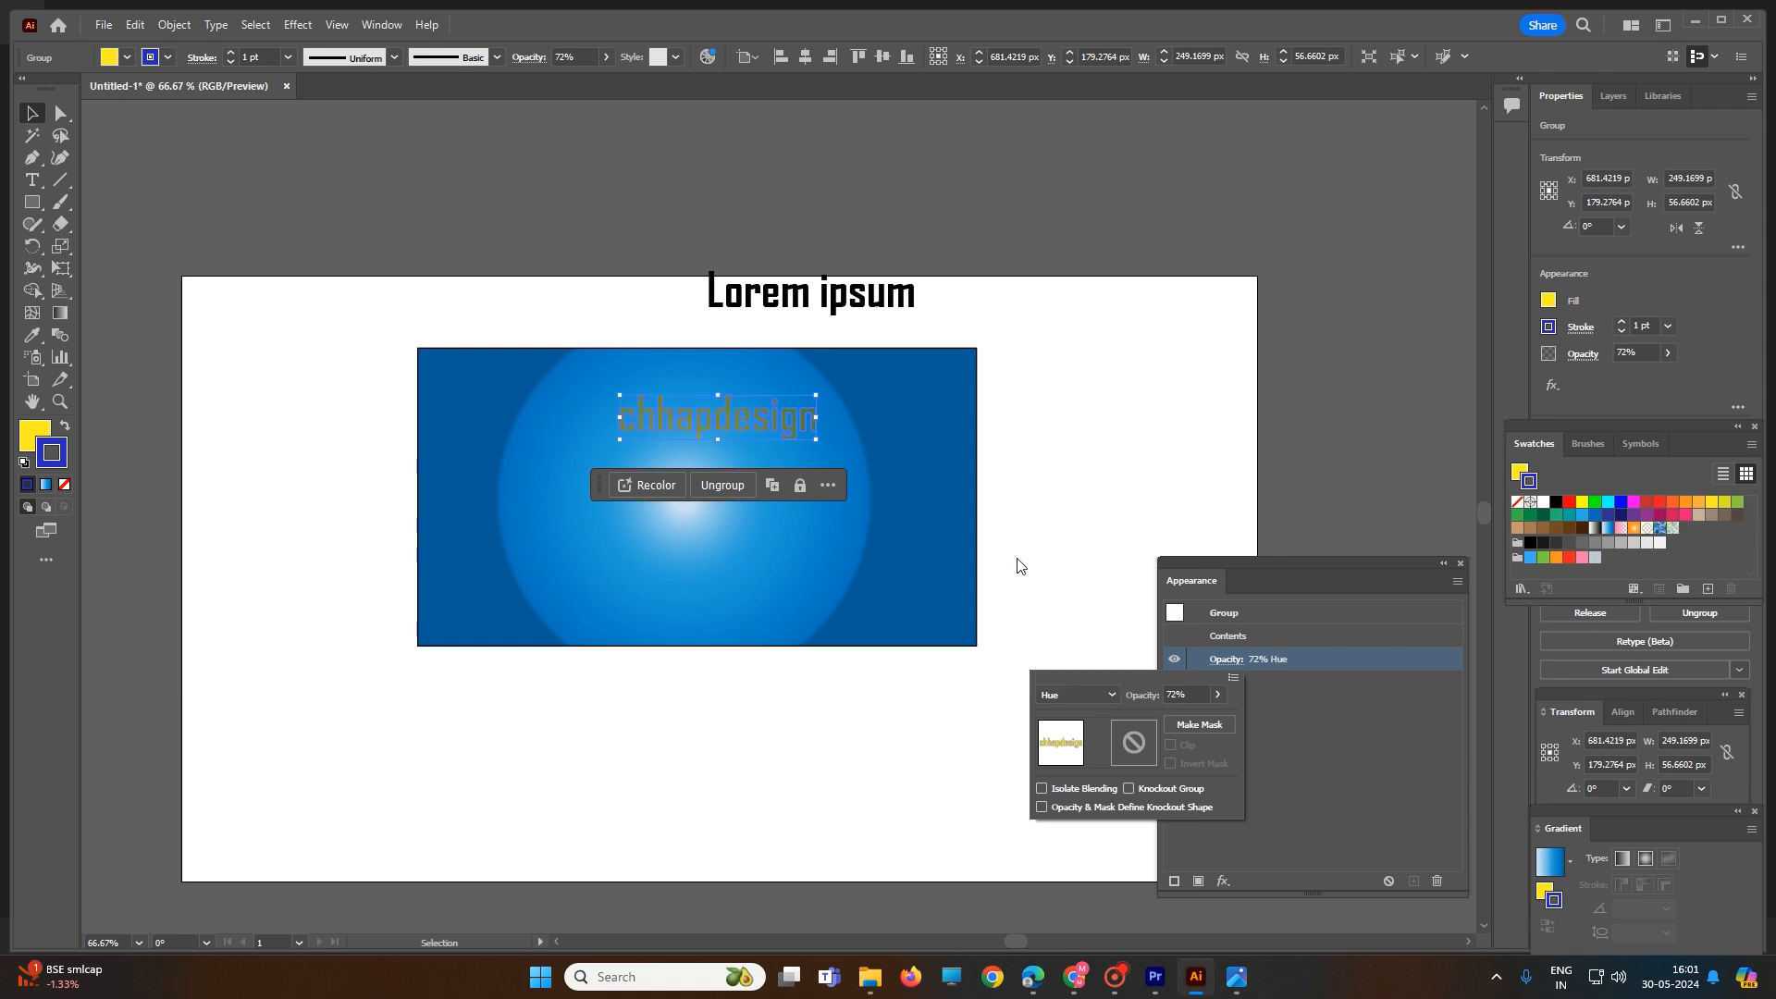
{"action": "left_click", "coordinate": [1112, 696]}
{"action": "left_click", "coordinate": [1135, 751]}
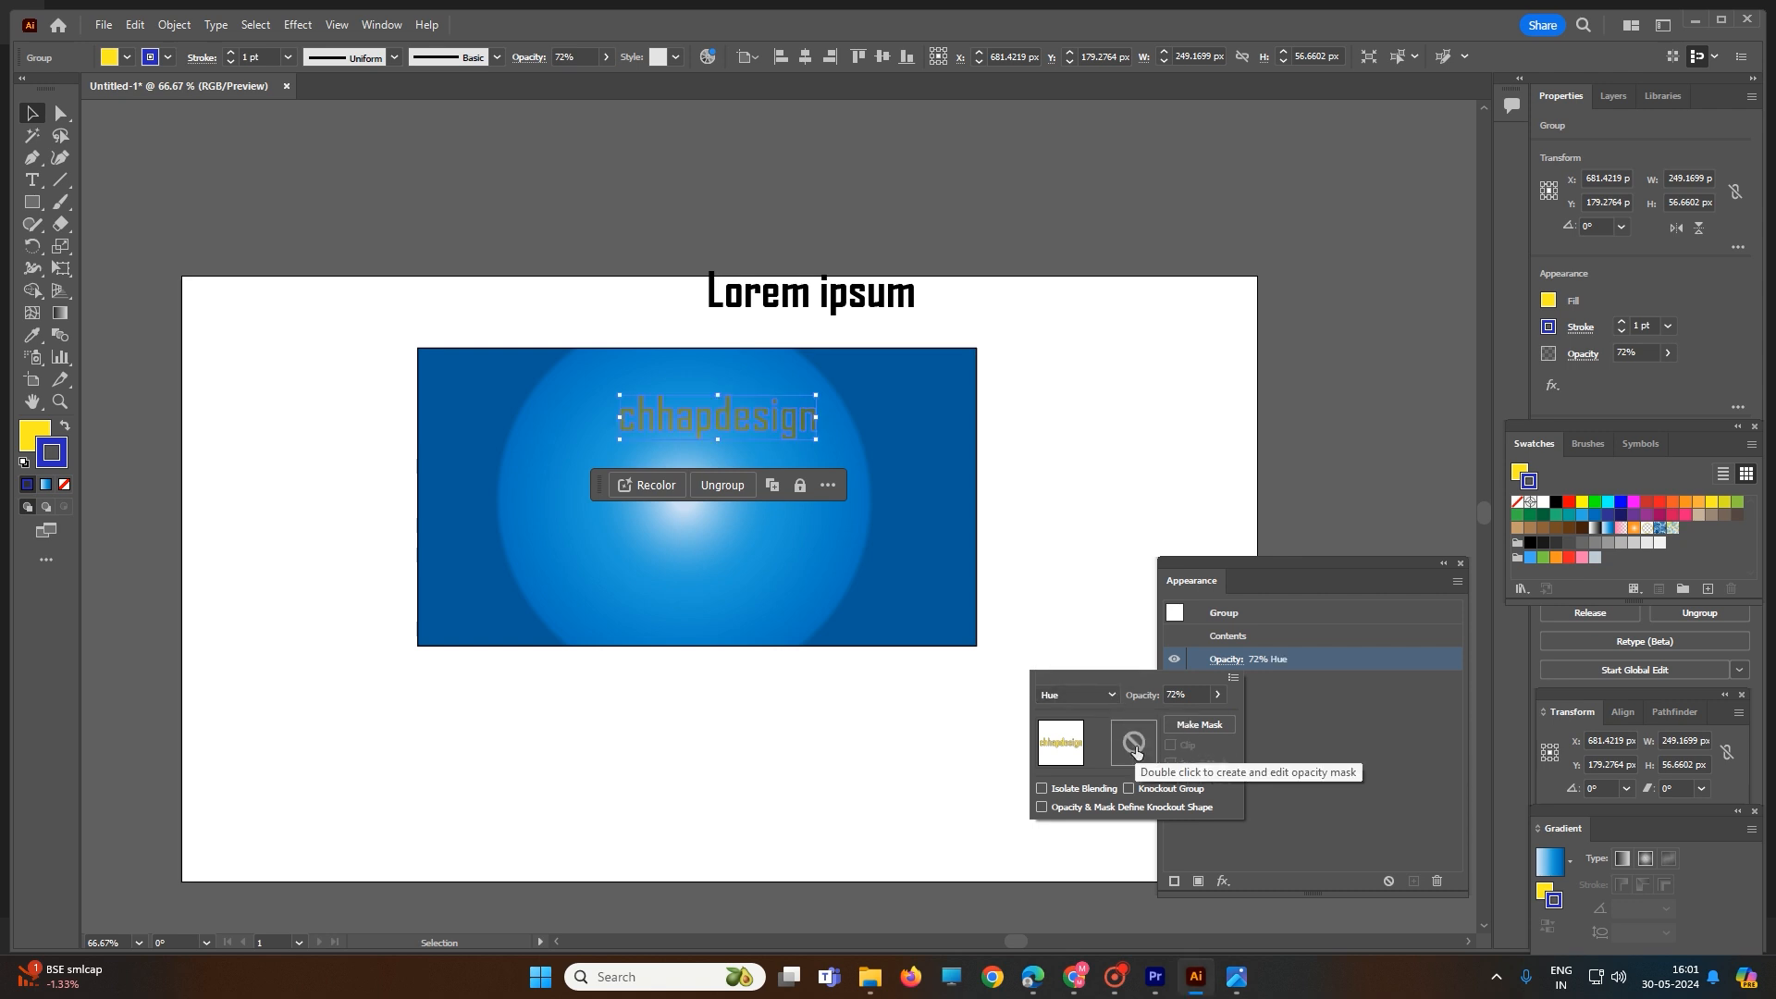
- Create an opacity mask on the "chhapdesign" group, compare its artwork and mask thumbnails, and release the mask
{"action": "double_click", "coordinate": [1136, 751]}
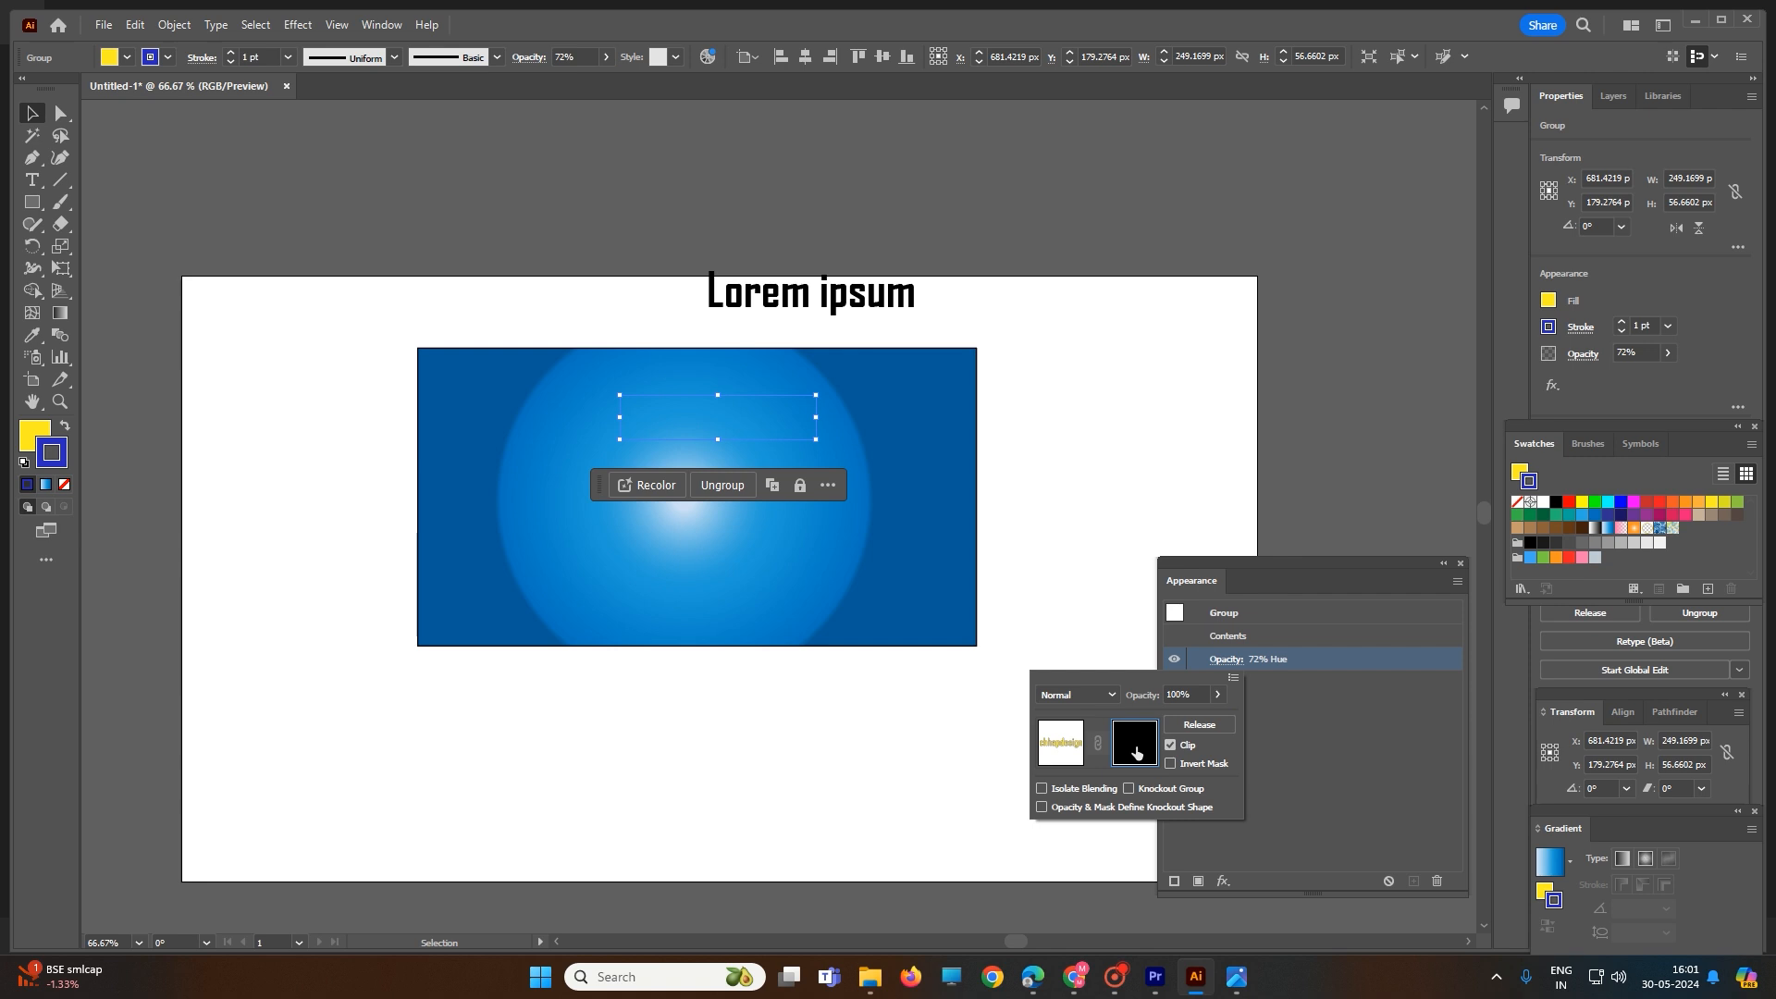
{"action": "left_click", "coordinate": [1075, 744]}
{"action": "left_click", "coordinate": [1123, 743]}
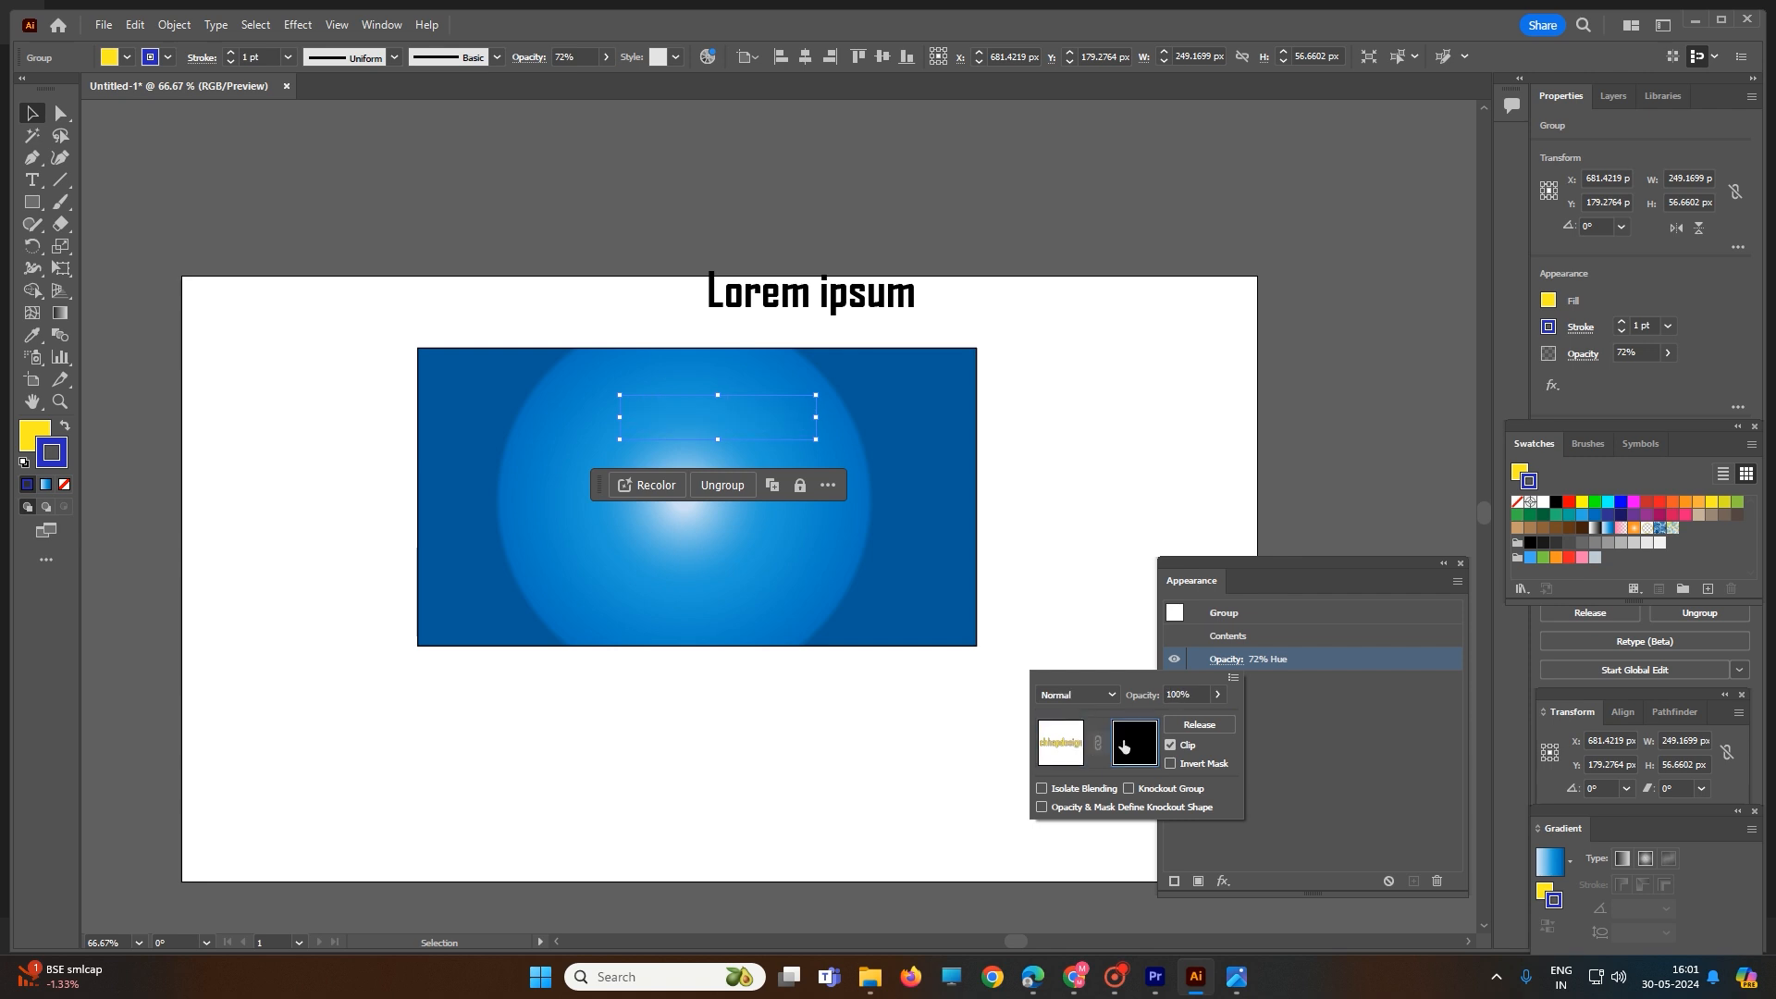
{"action": "left_click", "coordinate": [1197, 725]}
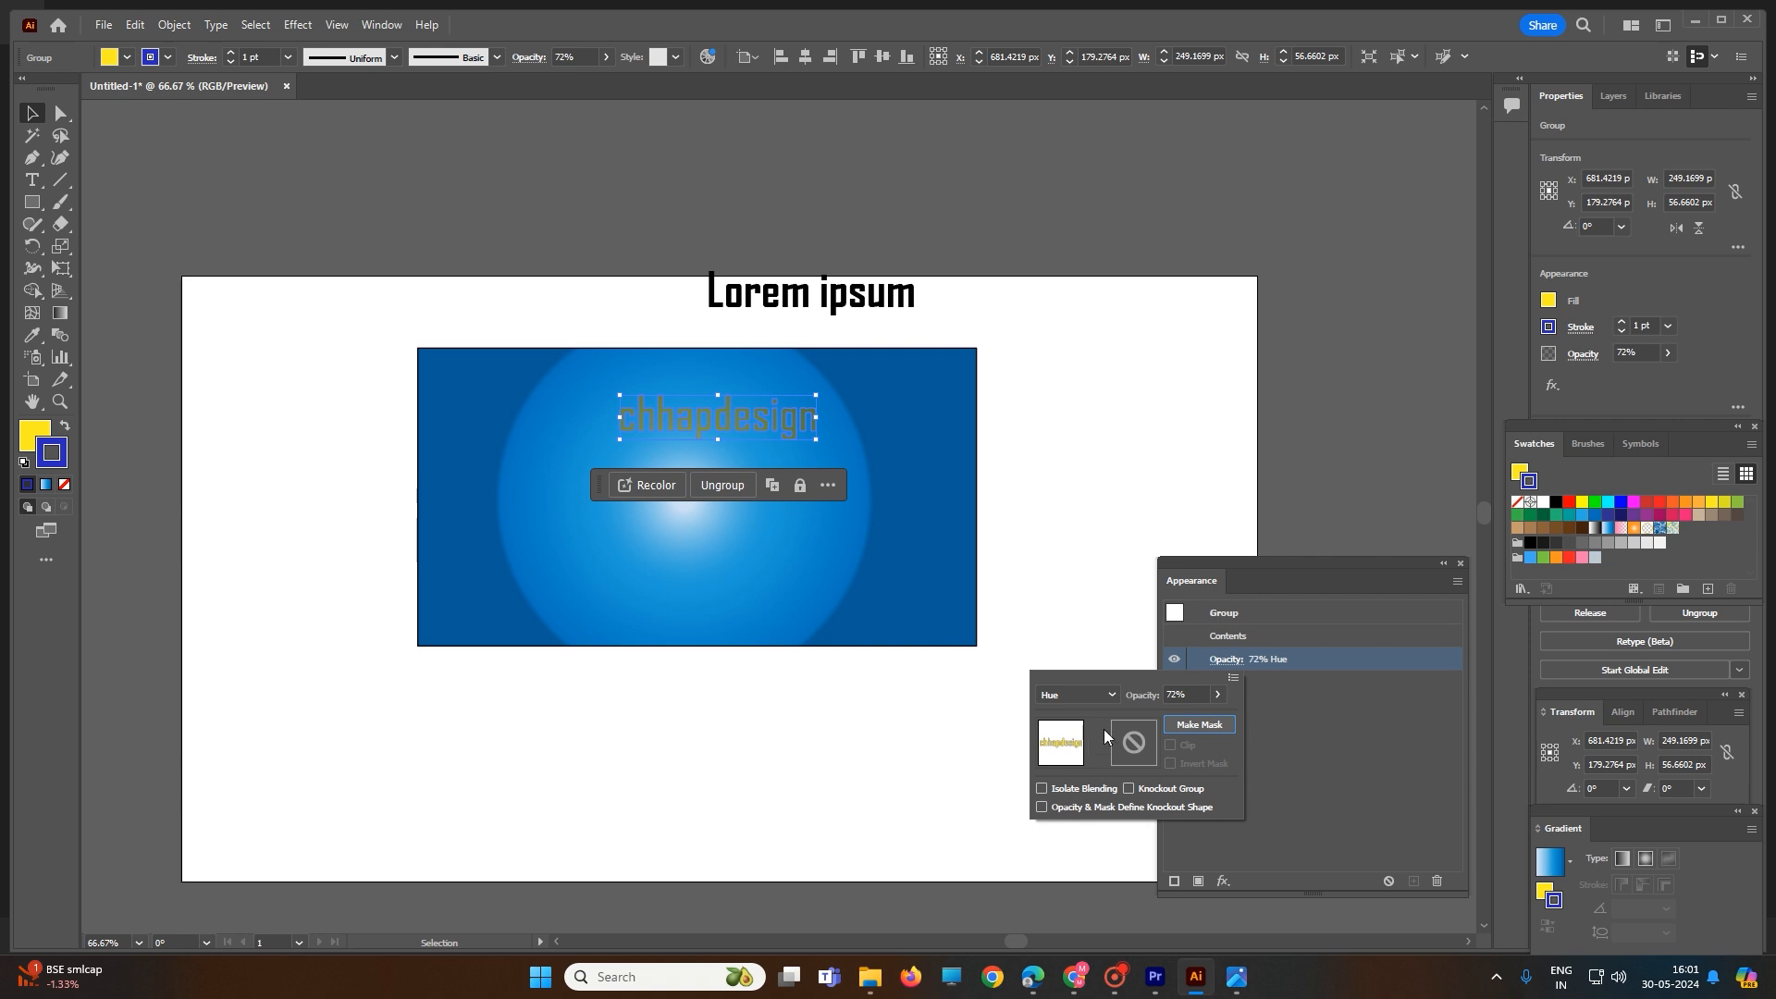
- Toggle Isolate Blending on and off for the "chhapdesign" group and make an opacity mask
{"action": "left_click", "coordinate": [1039, 791]}
{"action": "left_click", "coordinate": [1042, 788]}
{"action": "left_click", "coordinate": [1205, 720]}
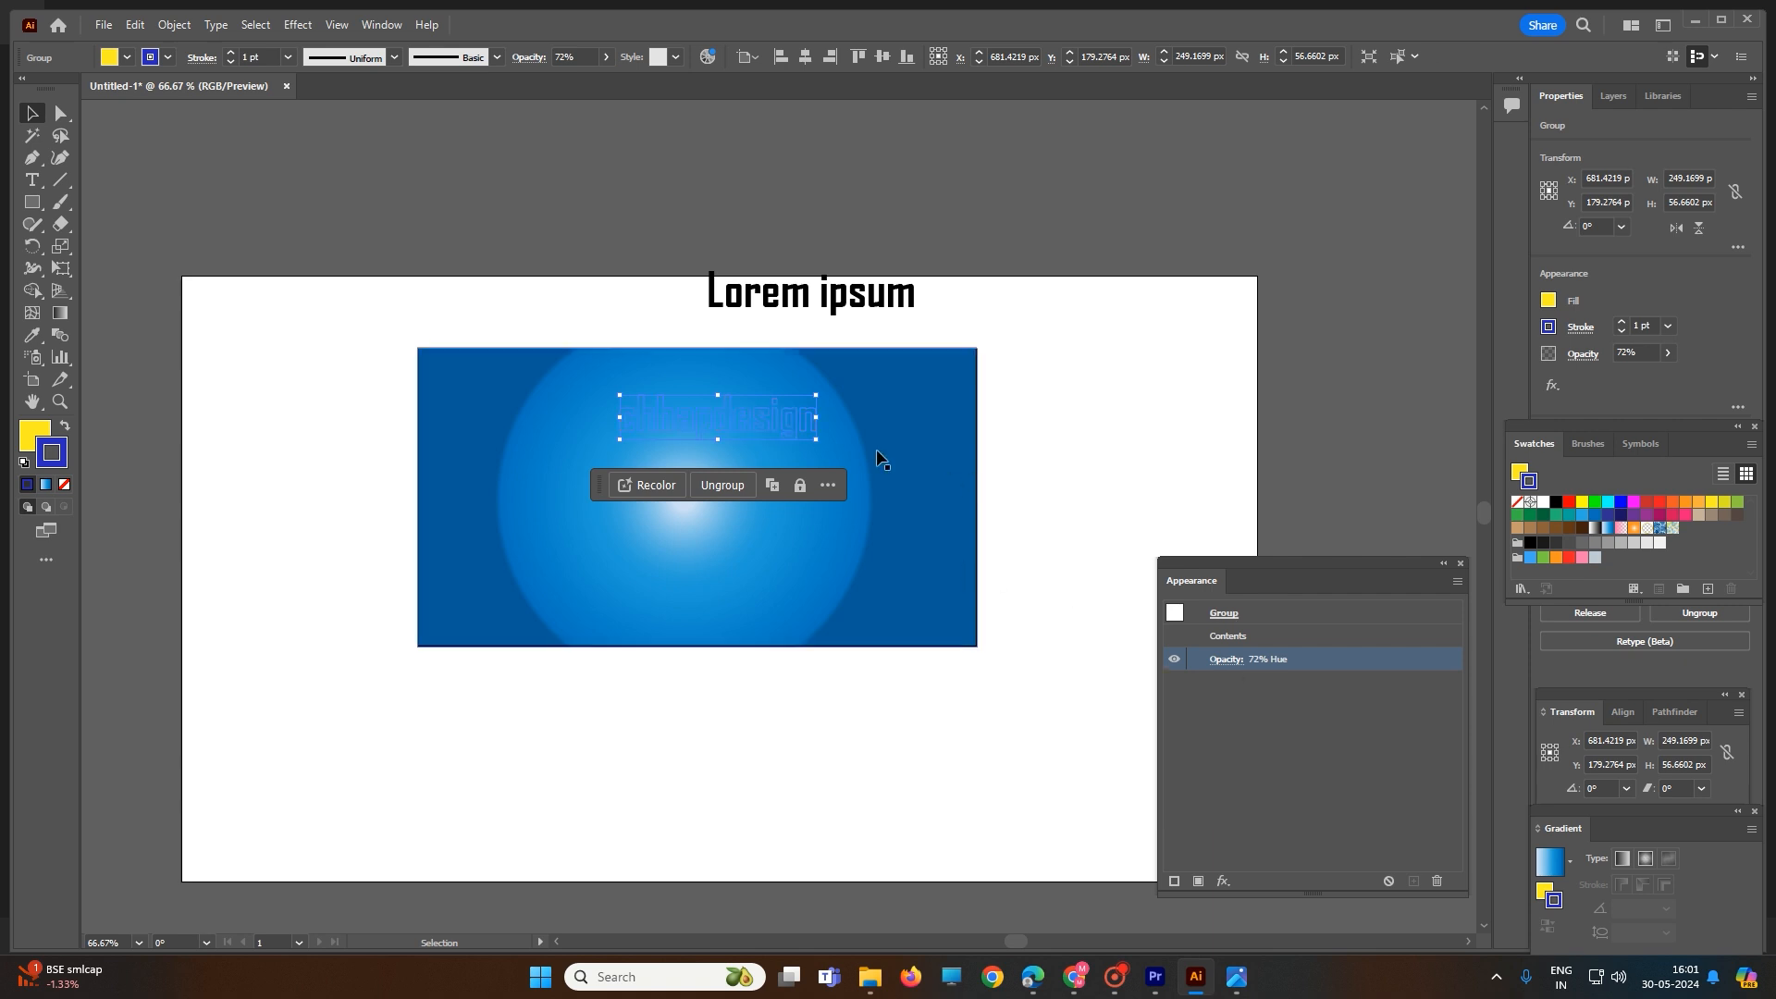
- Select the masked "chhapdesign" group together with the blue rectangle and set their stroke color to cyan
{"action": "left_click", "coordinate": [1014, 401]}
{"action": "left_click", "coordinate": [752, 404]}
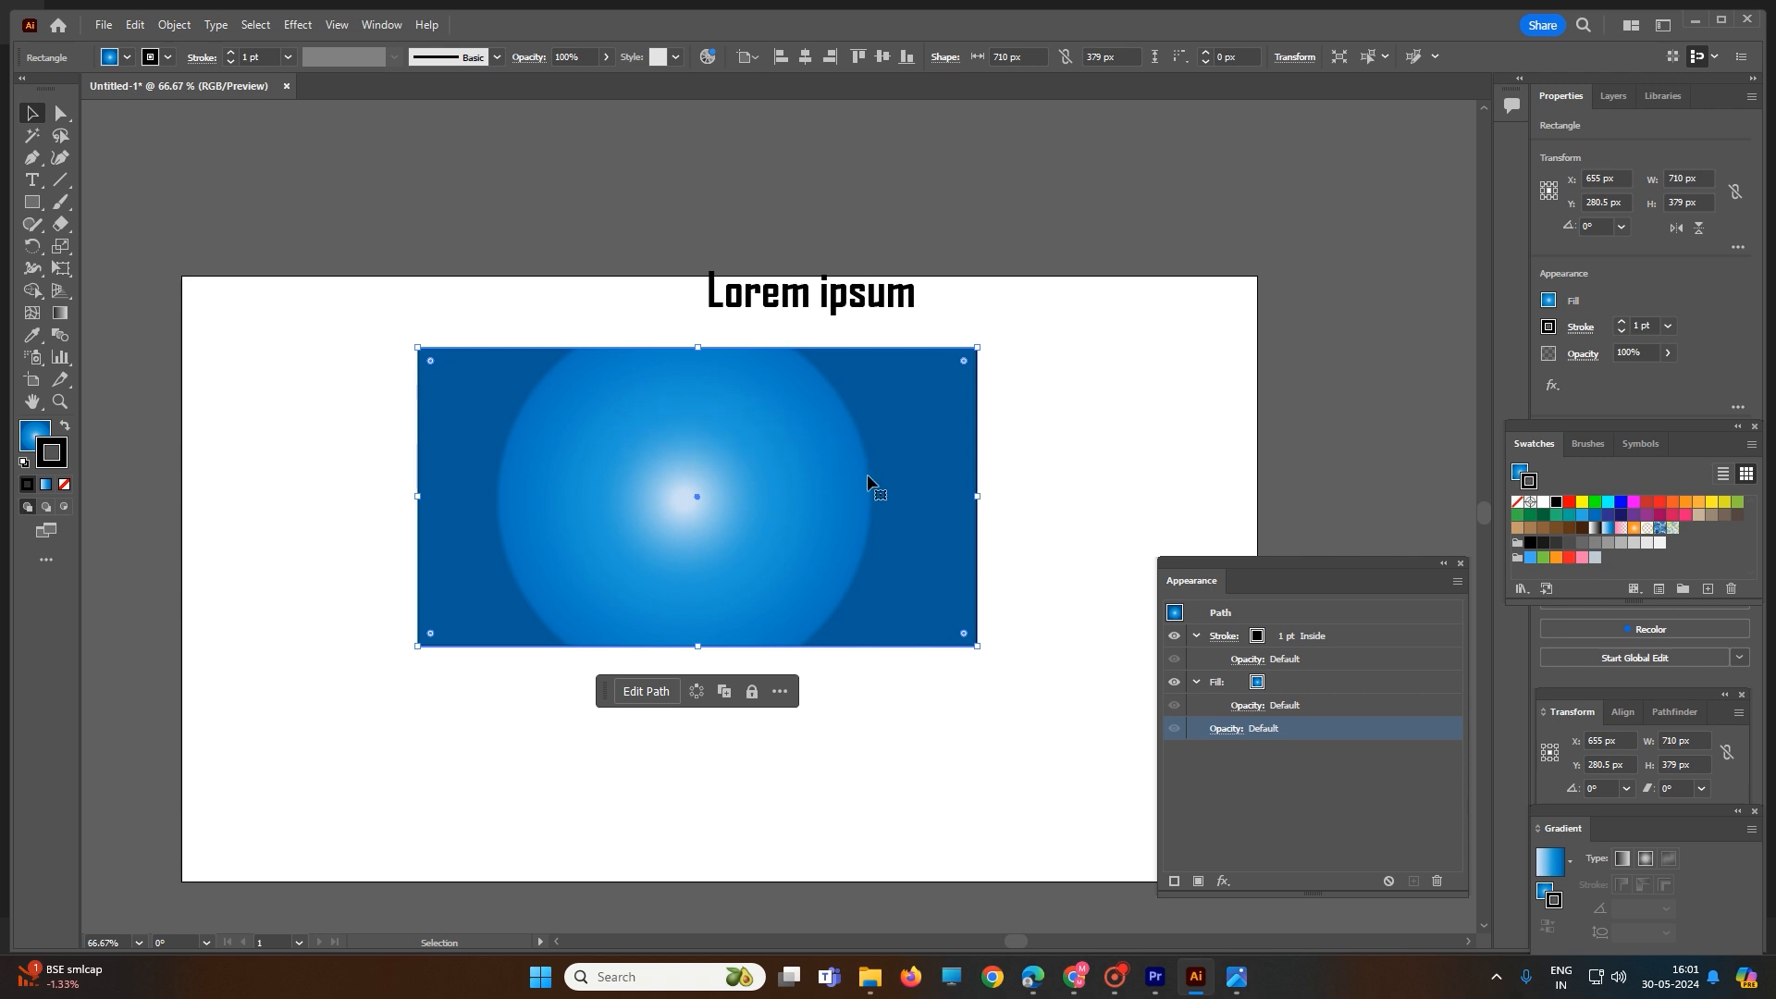
{"action": "left_click_drag", "start_coordinate": [1020, 482], "coordinate": [542, 379]}
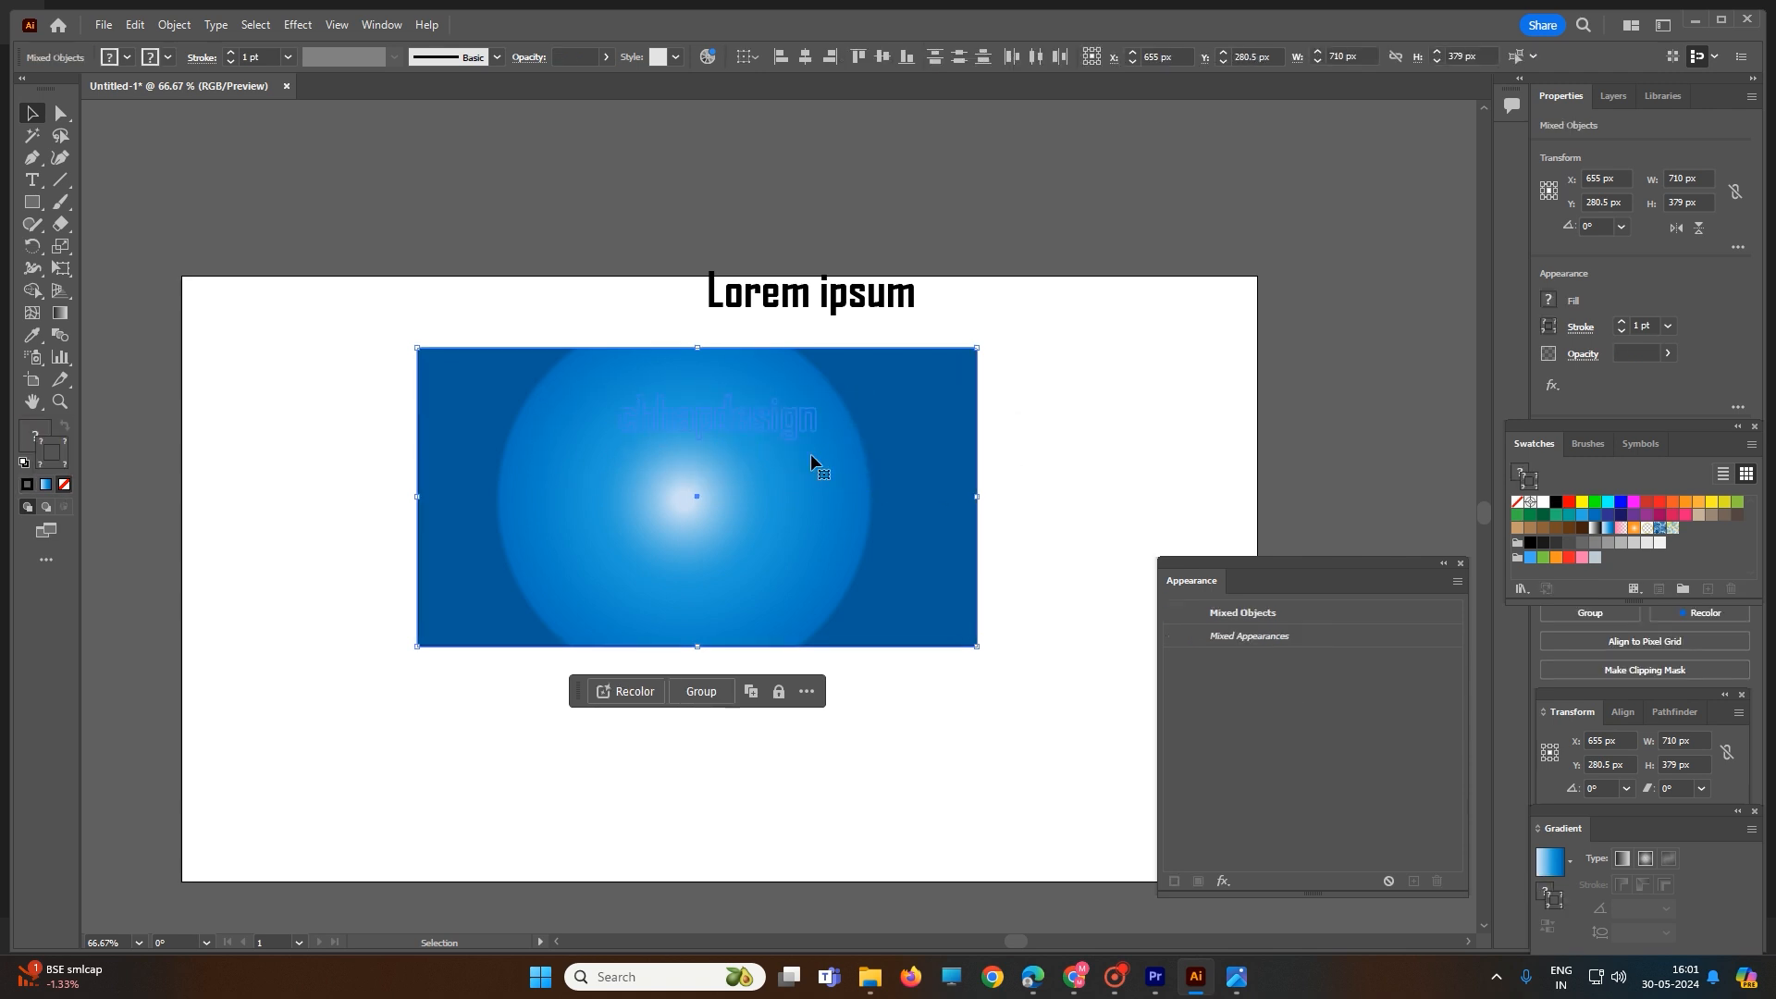
{"action": "left_click", "coordinate": [1263, 616]}
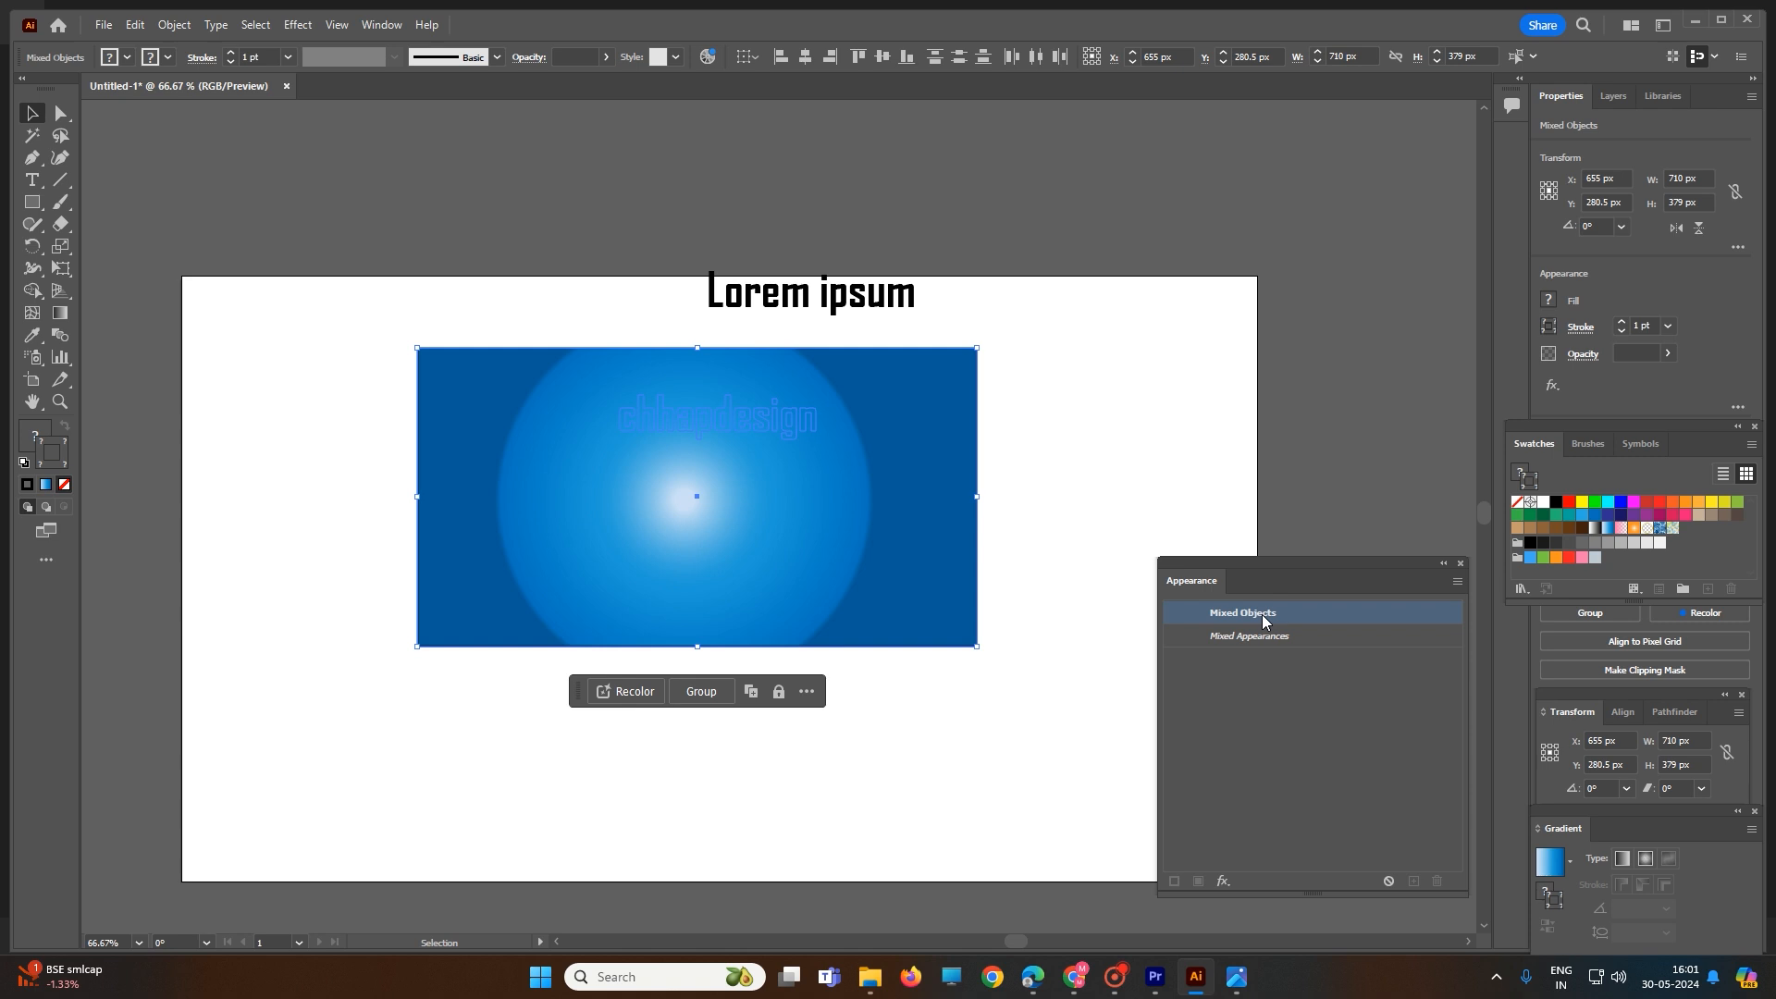
{"action": "left_click", "coordinate": [1608, 503]}
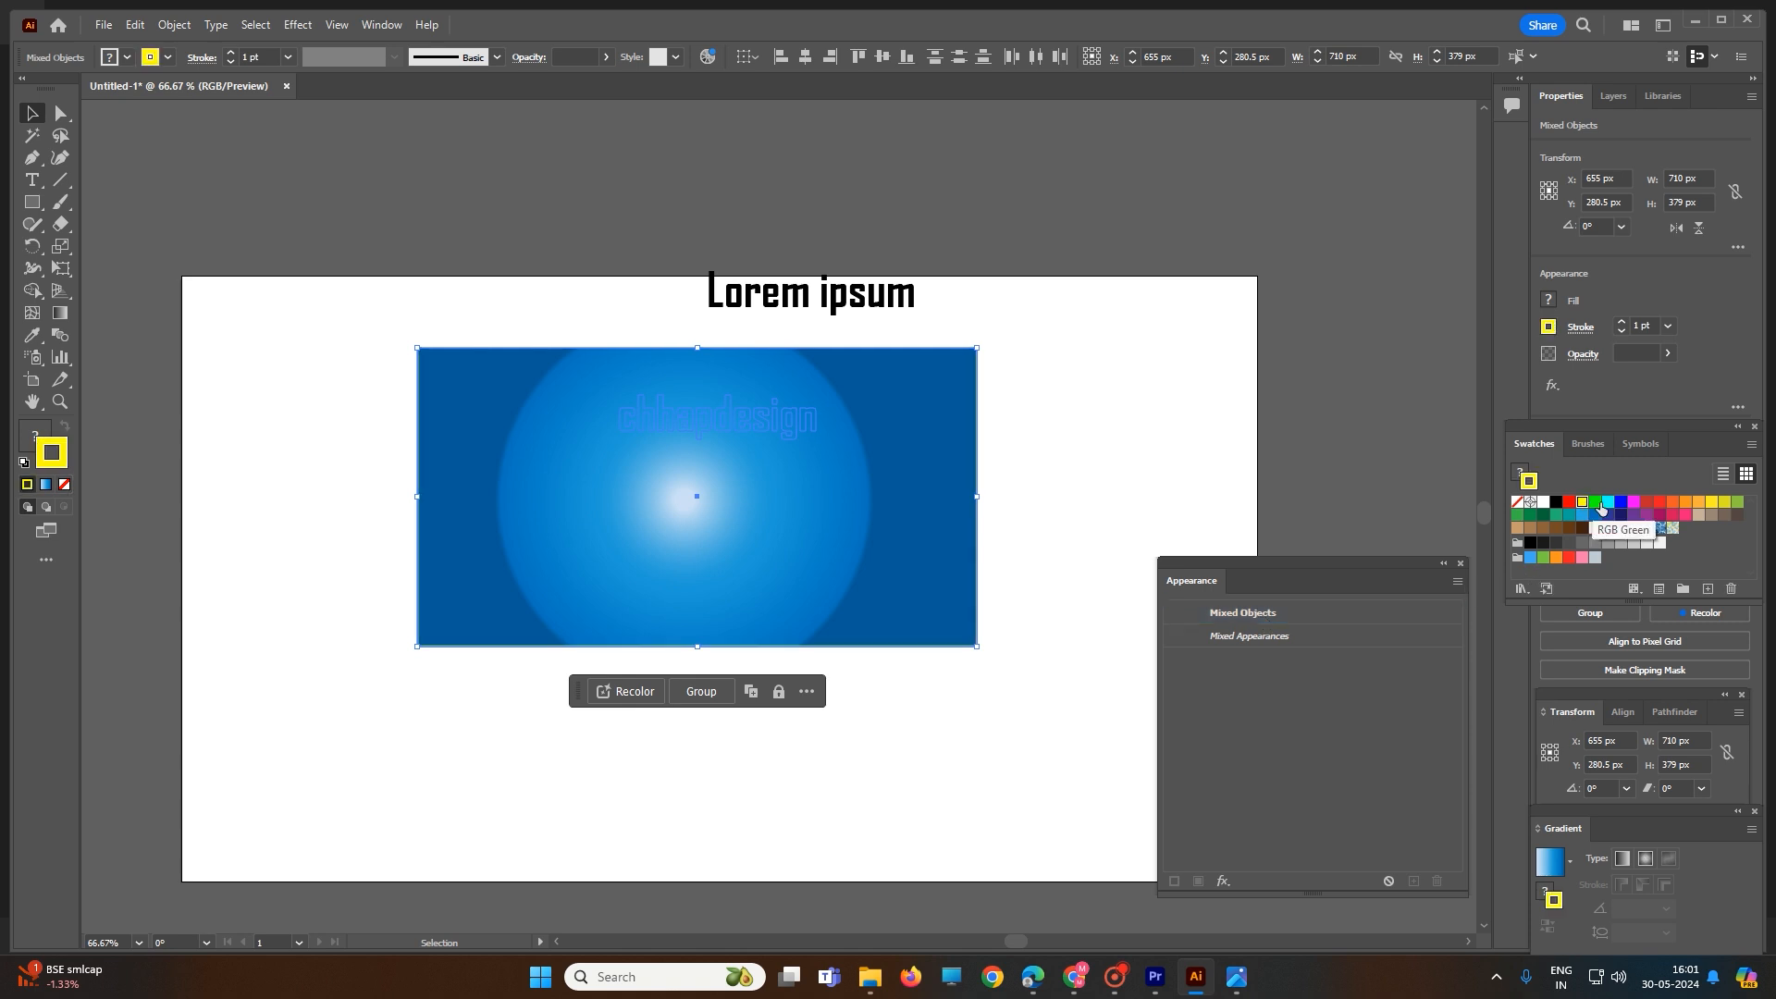
- Exit the "chhapdesign" group's isolation and move the blue rectangle about 81 px right and 88 px down
{"action": "double_click", "coordinate": [781, 419]}
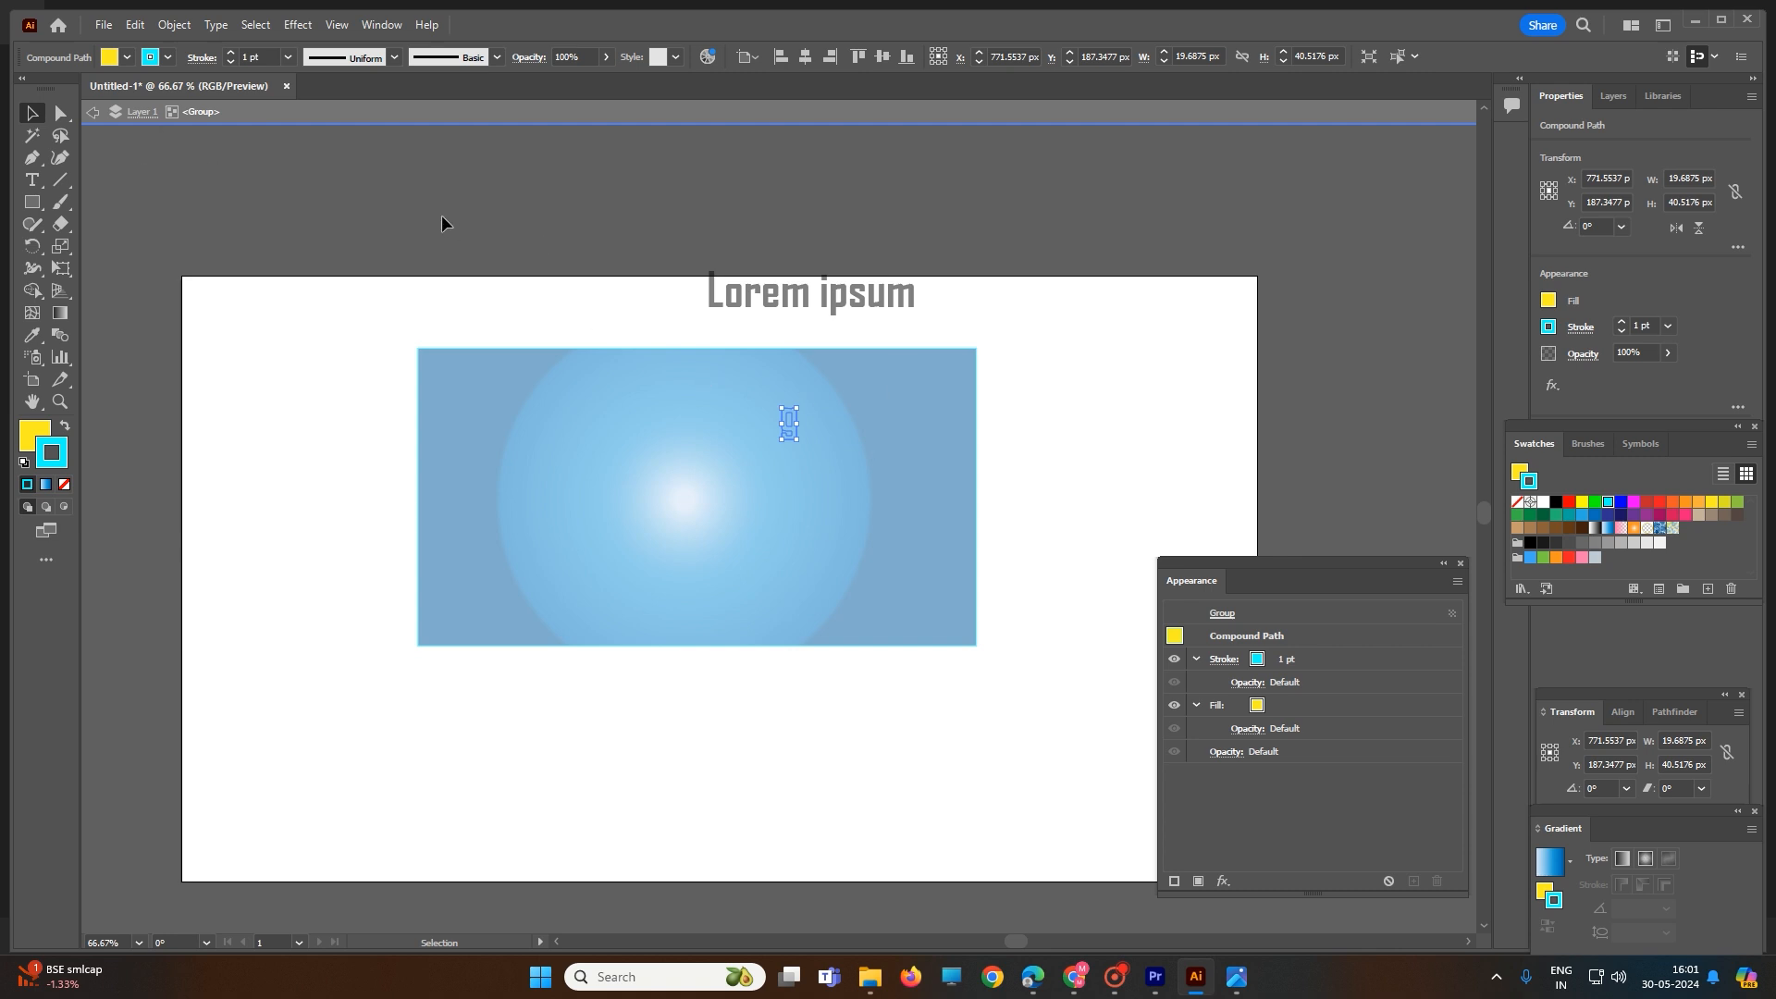
{"action": "key", "text": "Escape"}
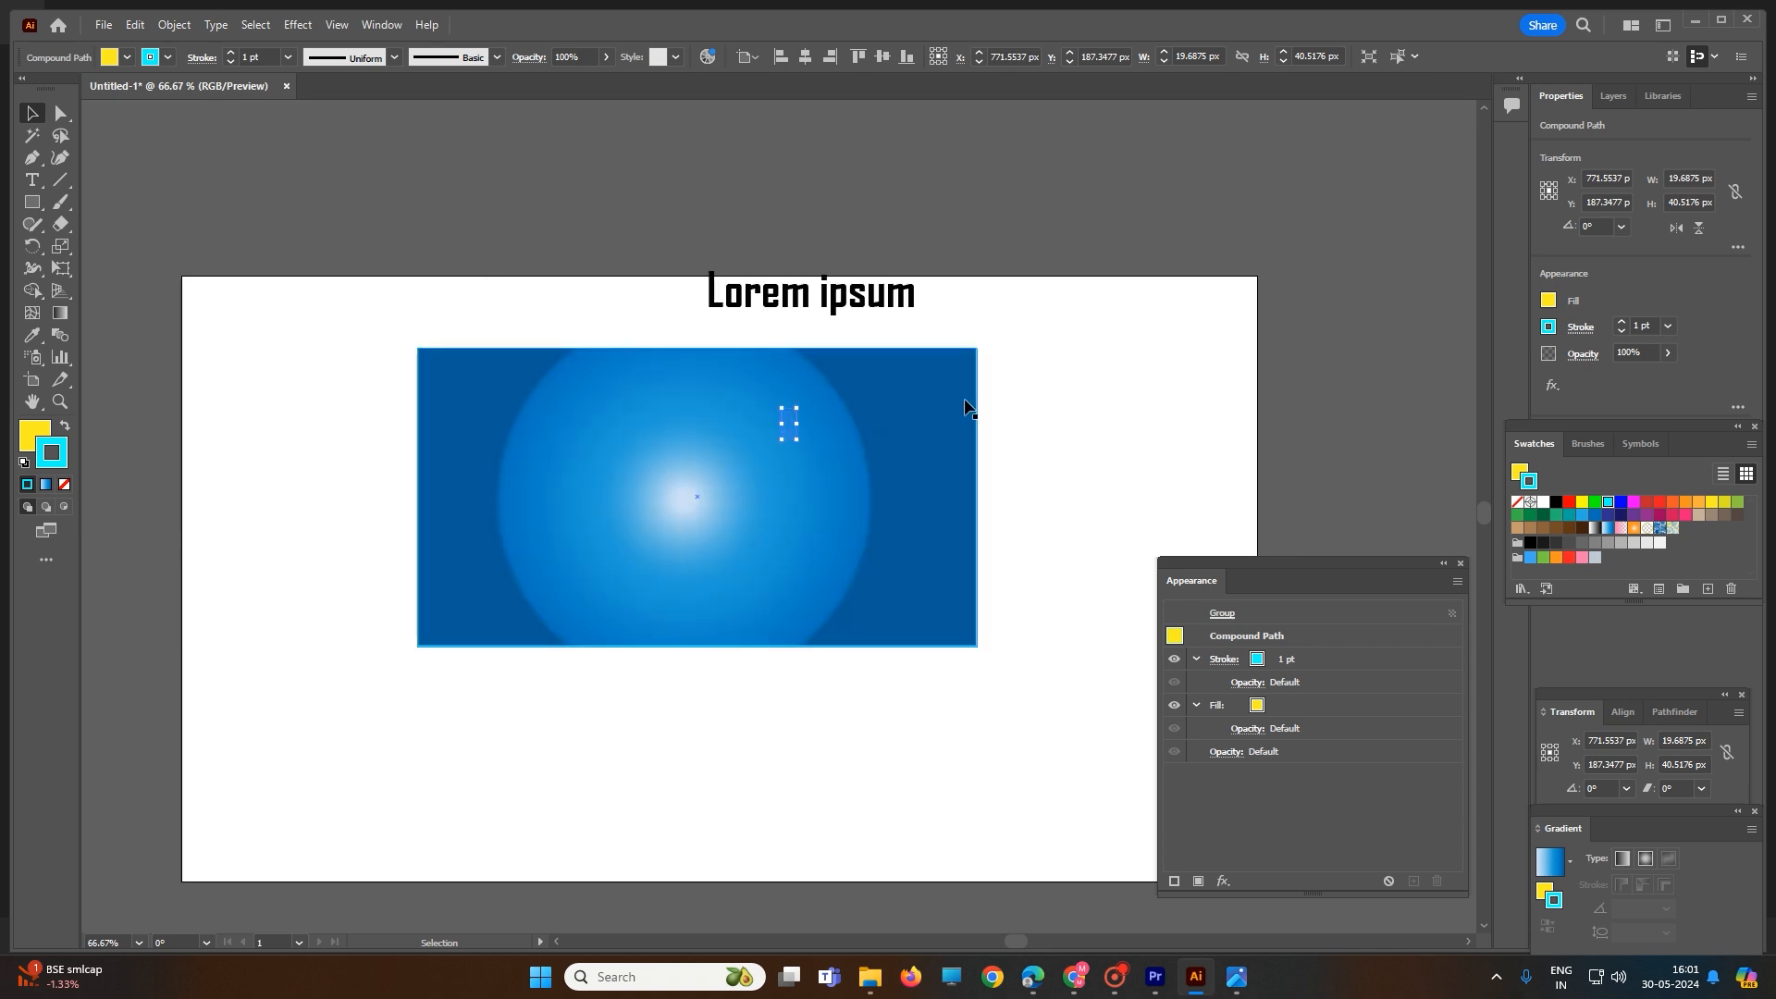
{"action": "left_click", "coordinate": [1051, 430]}
{"action": "left_click_drag", "start_coordinate": [860, 476], "coordinate": [923, 536]}
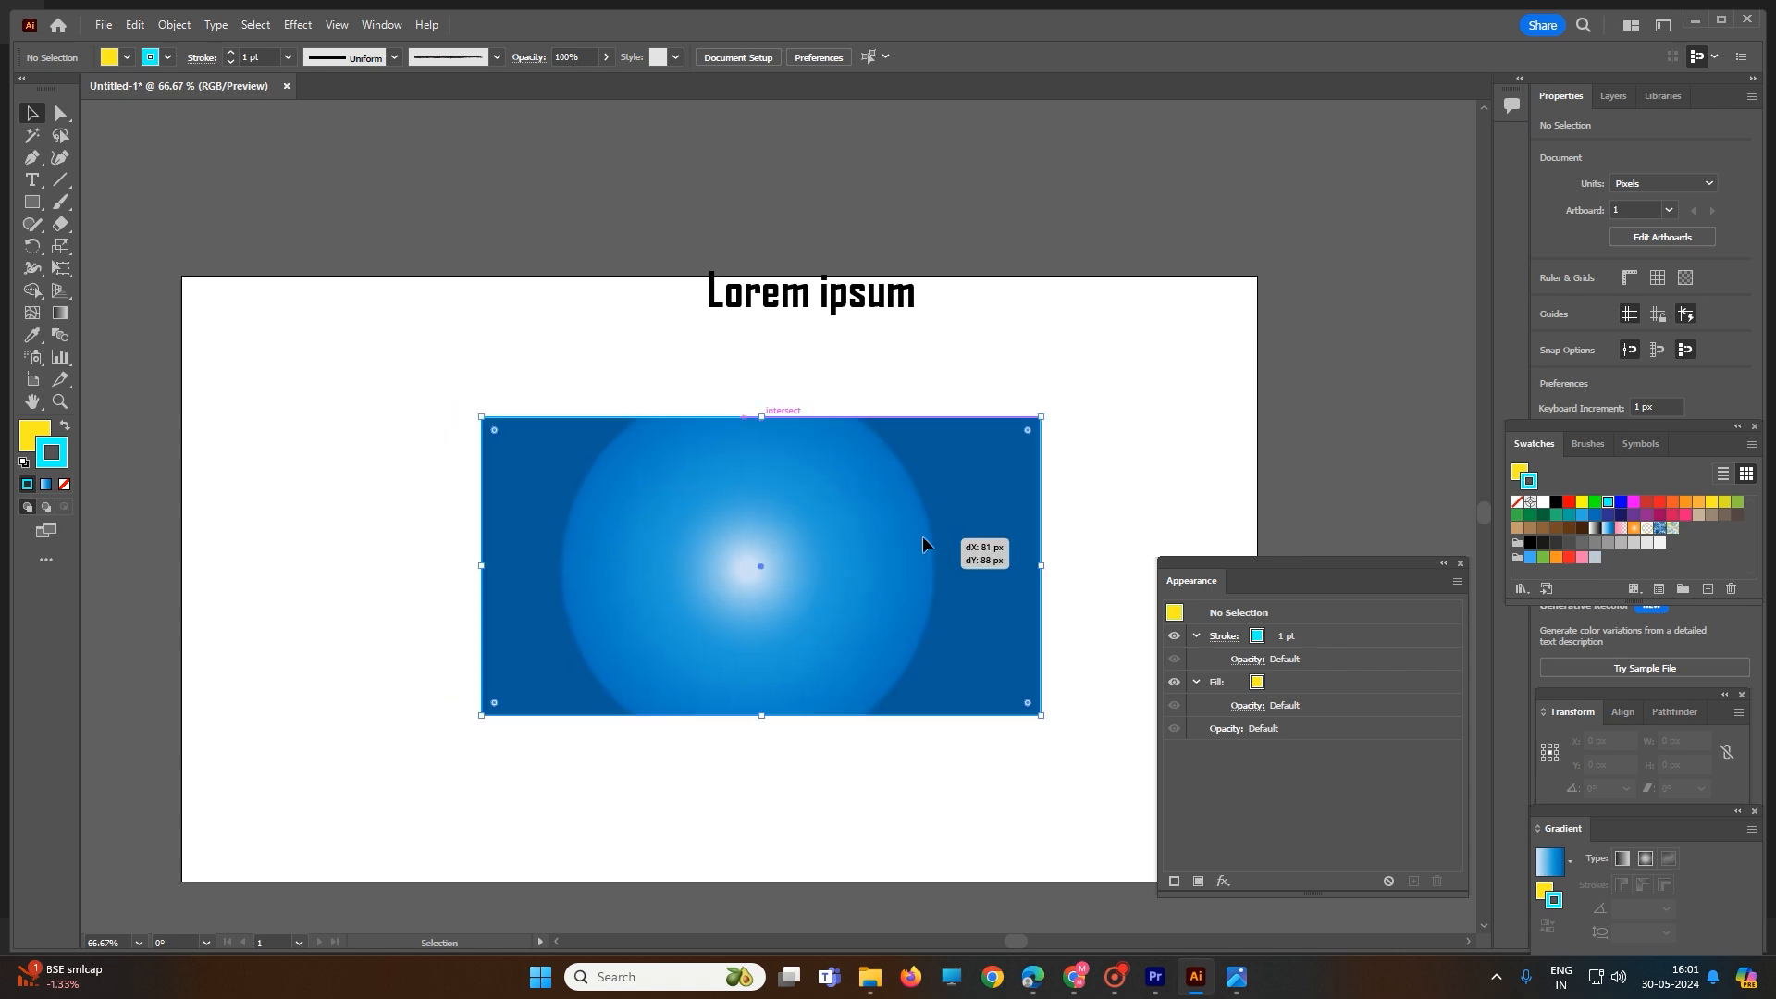
- Select the rectangle and the masked "chhapdesign" group together and examine their combined appearance entries
{"action": "double_click", "coordinate": [753, 512]}
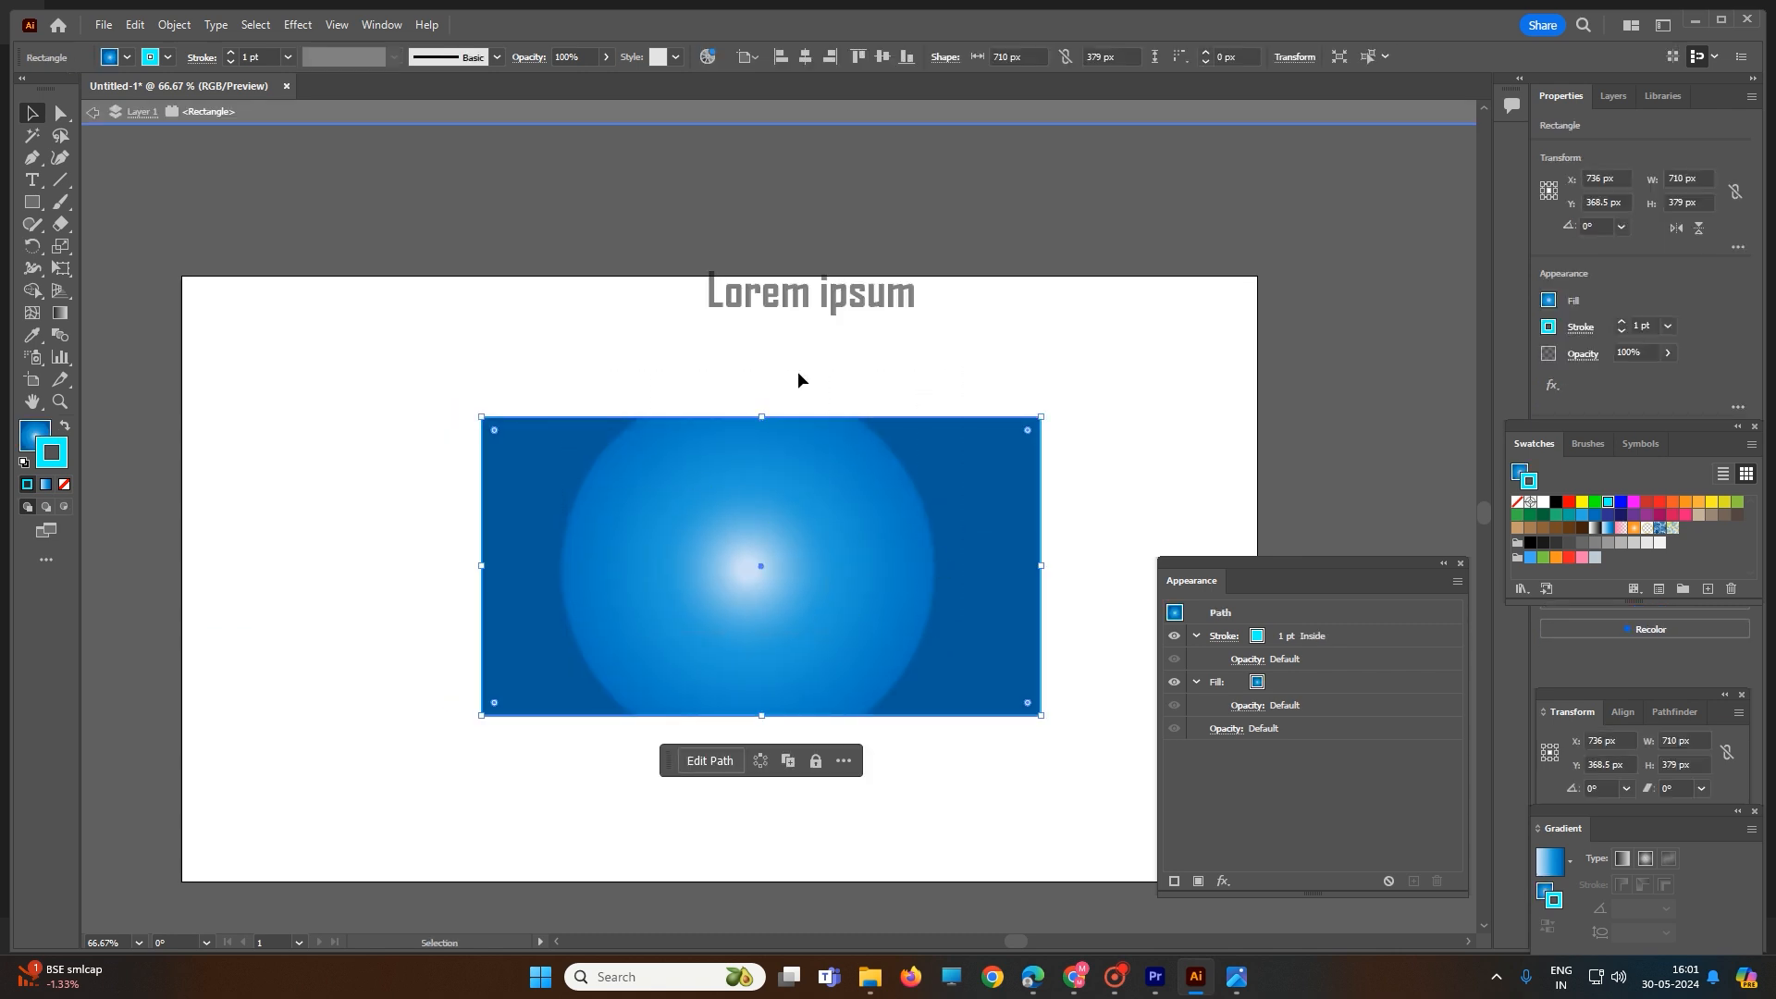
{"action": "key", "text": "Escape"}
{"action": "left_click_drag", "start_coordinate": [620, 349], "coordinate": [972, 581]}
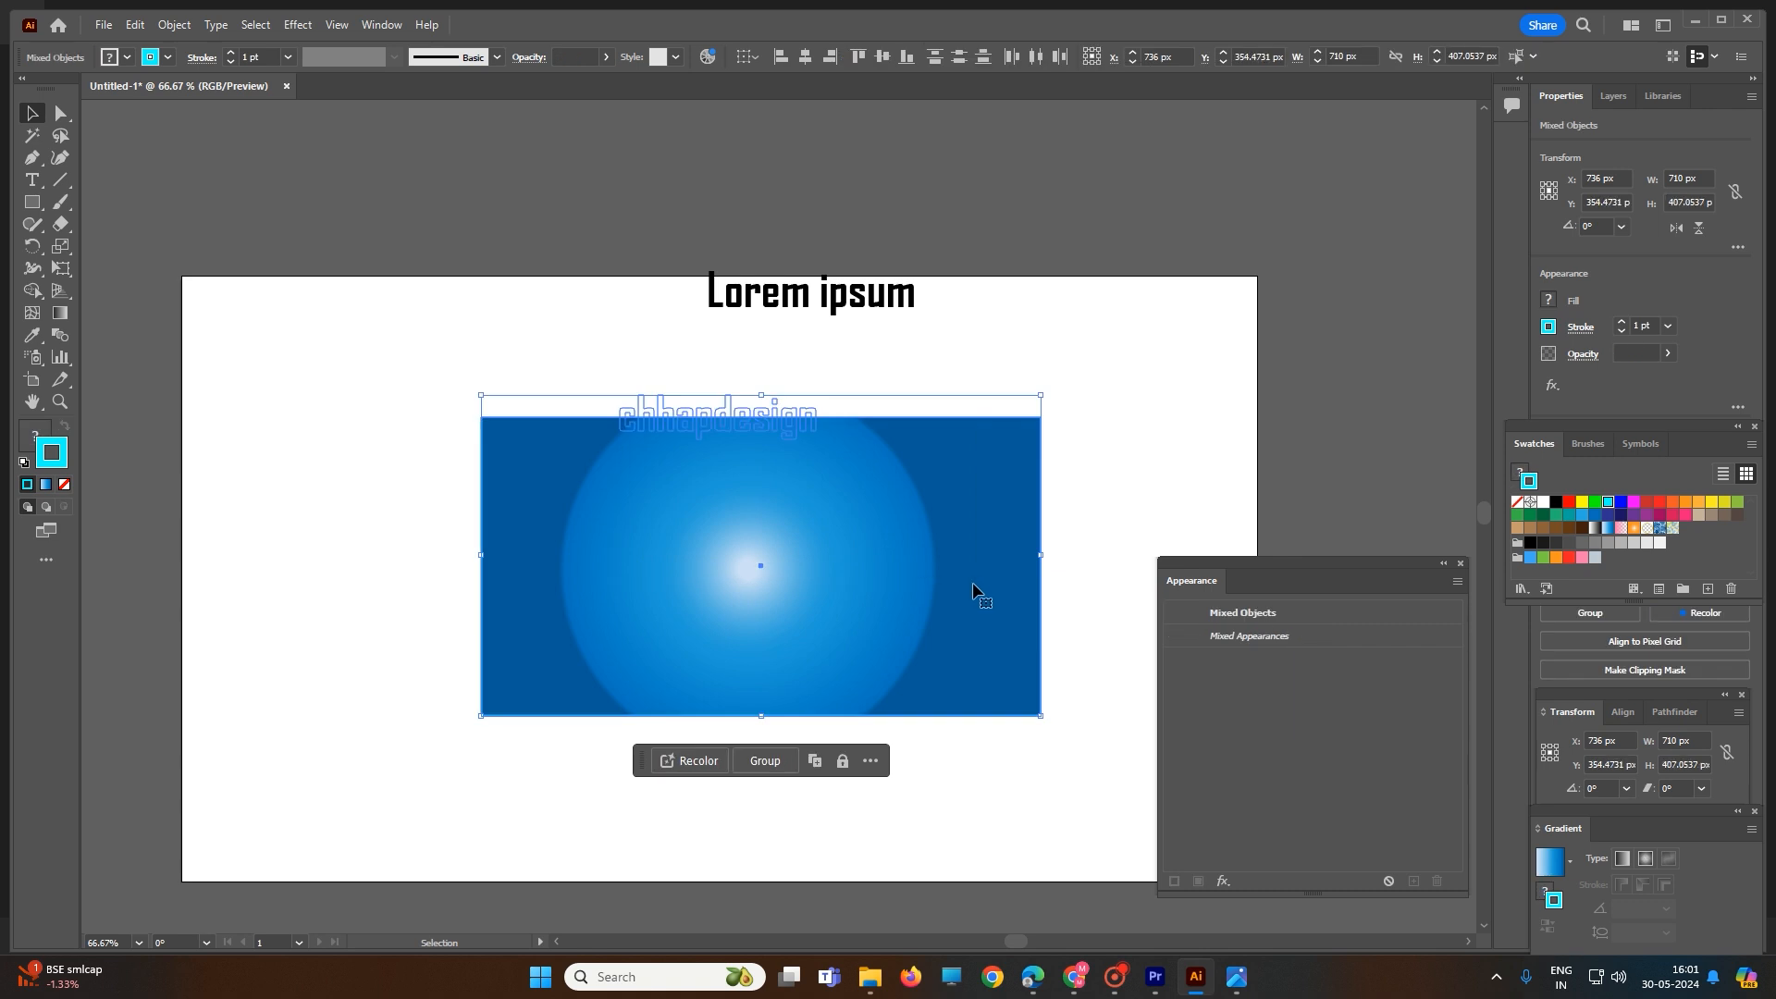
{"action": "left_click", "coordinate": [1213, 614]}
{"action": "left_click", "coordinate": [1241, 638]}
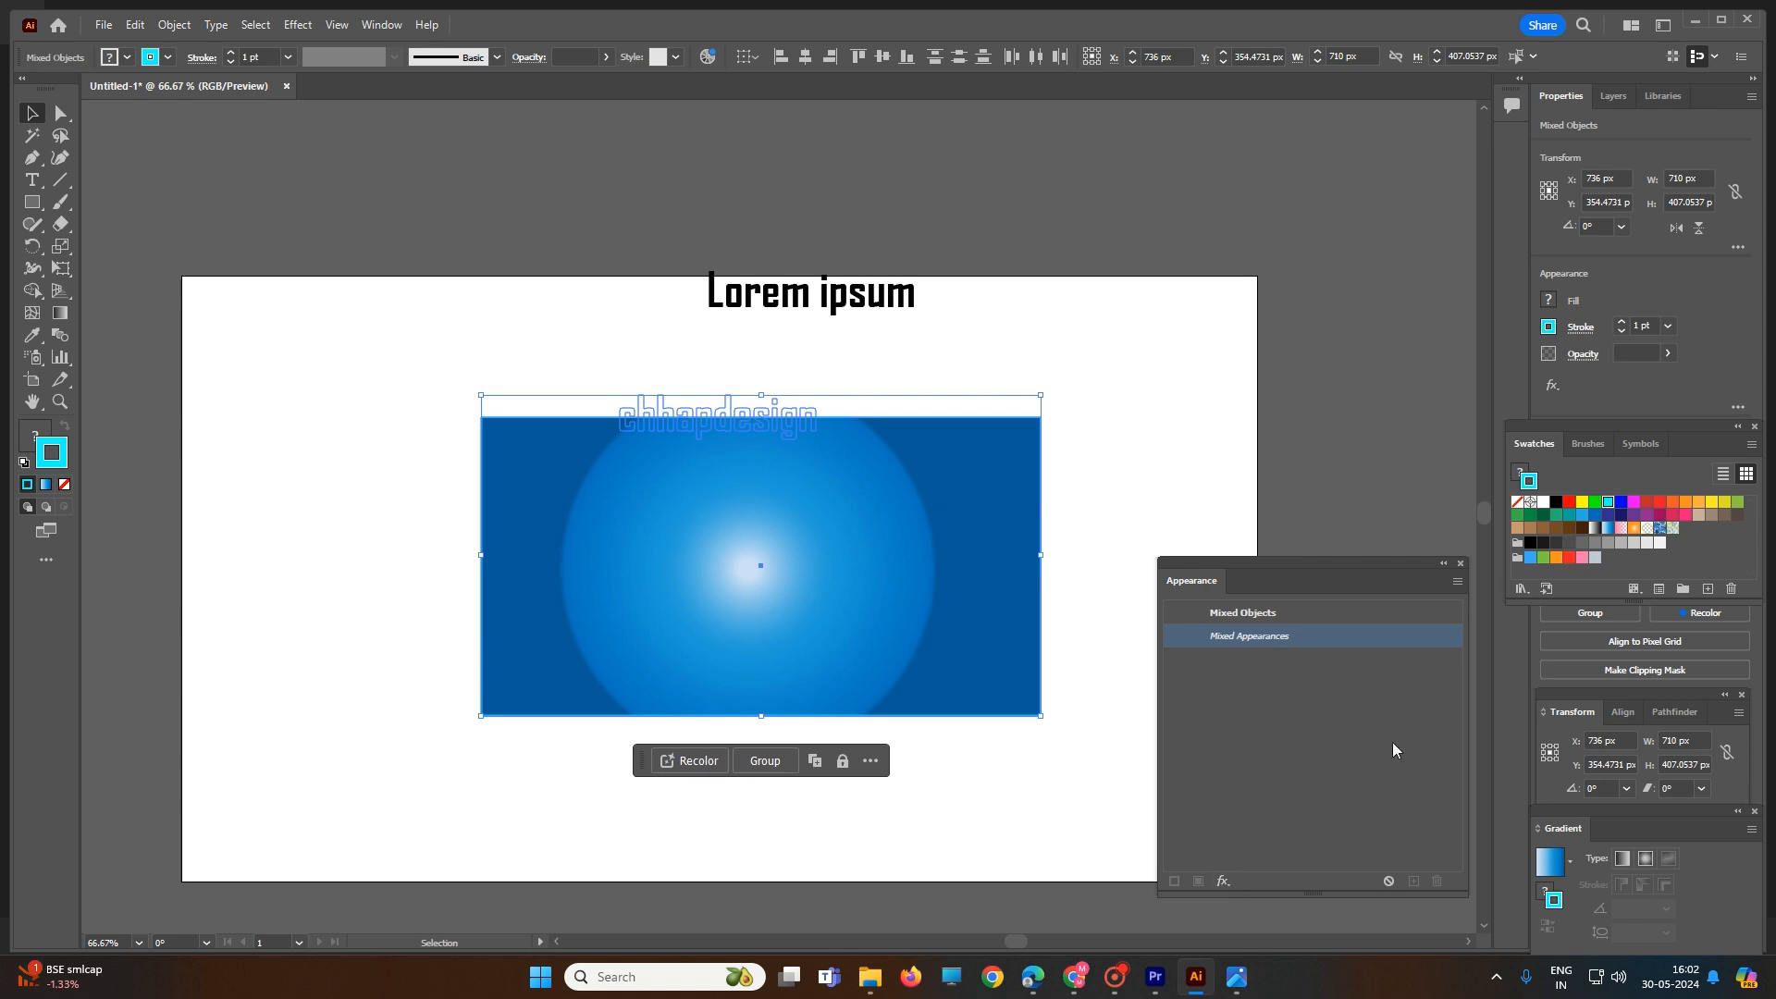
{"action": "left_click", "coordinate": [1089, 421]}
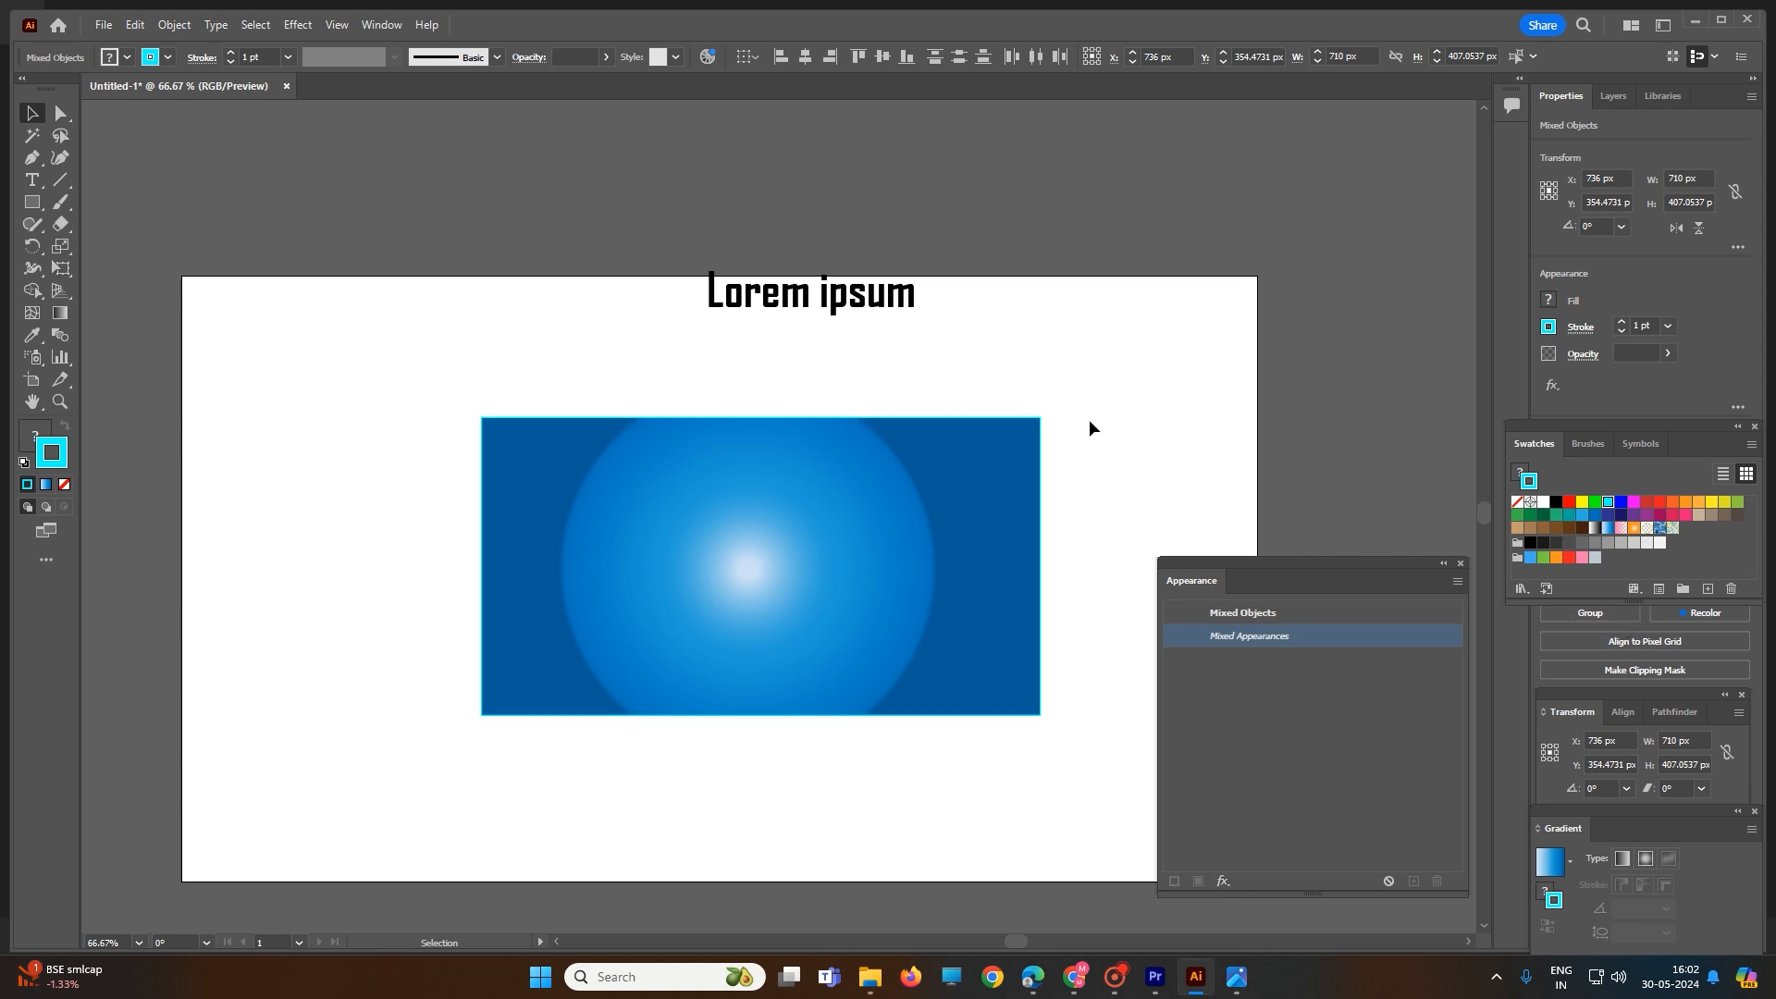
- Undo the rectangle move, cyan stroke and opacity mask, back to before the "chhapdesign" opacity and Hue blending changes
{"action": "key", "text": "ctrl+z"}
{"action": "key", "text": "ctrl+z"}
{"action": "key", "text": "ctrl+z"}
{"action": "key", "text": "ctrl+z"}
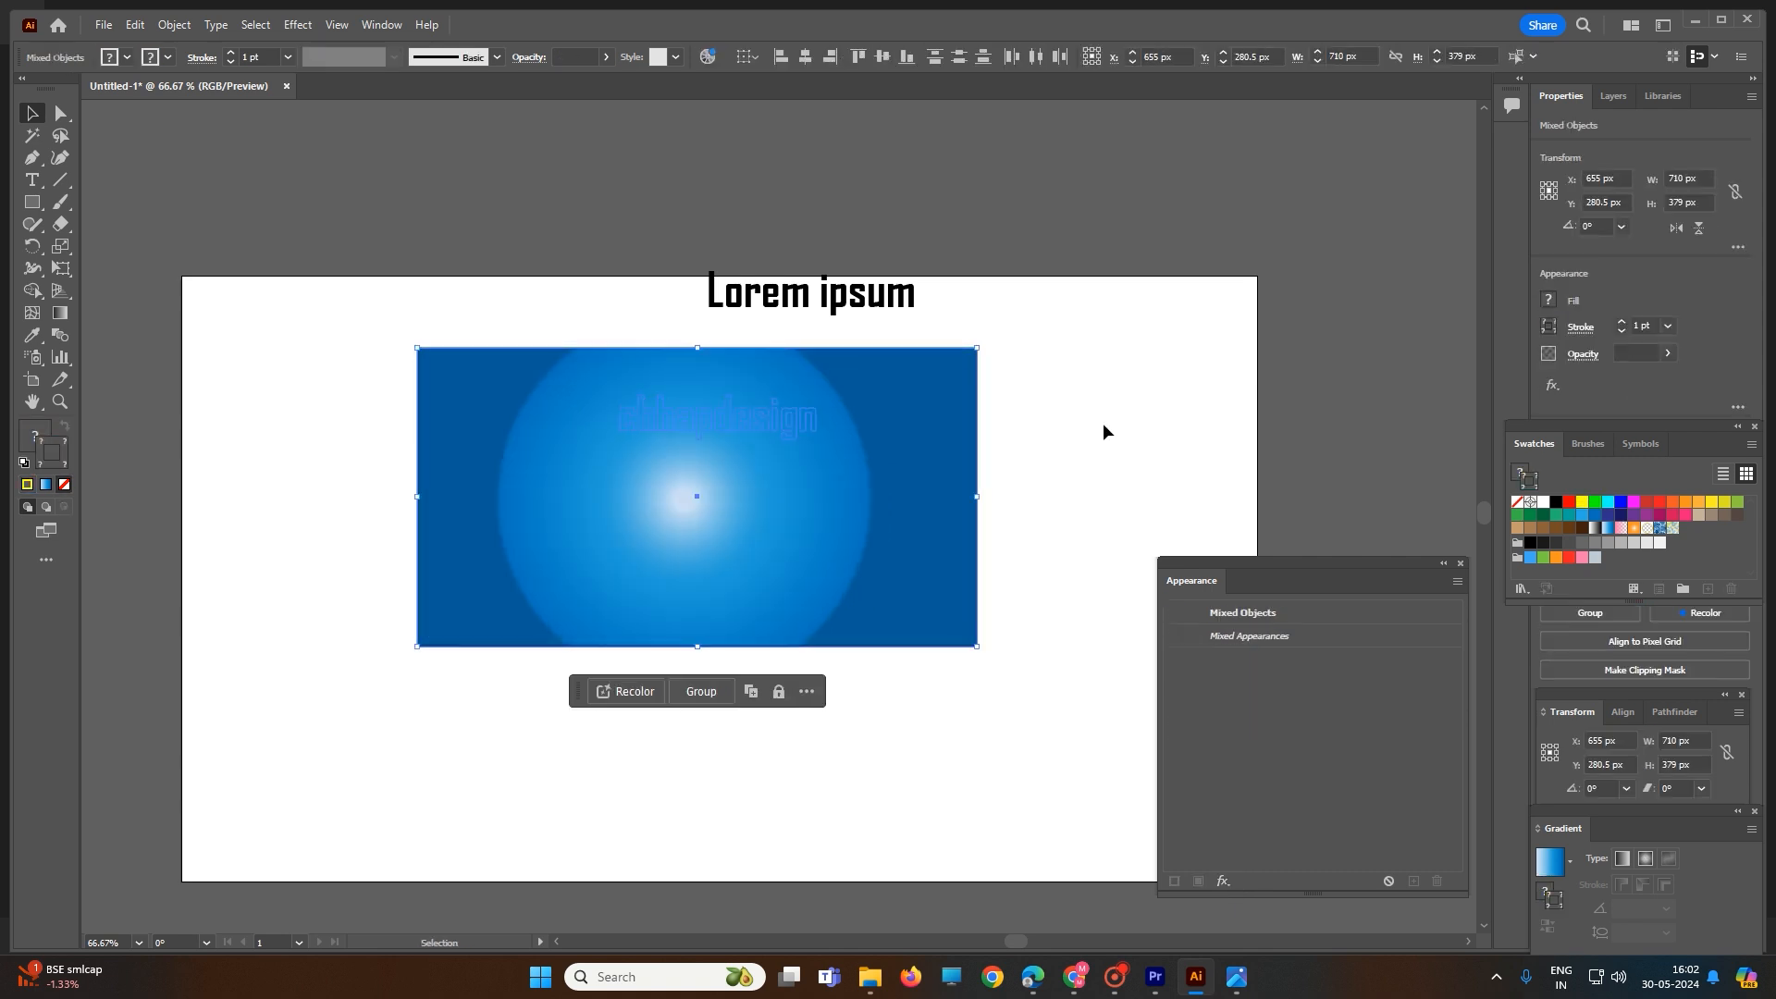
{"action": "key", "text": "ctrl+z"}
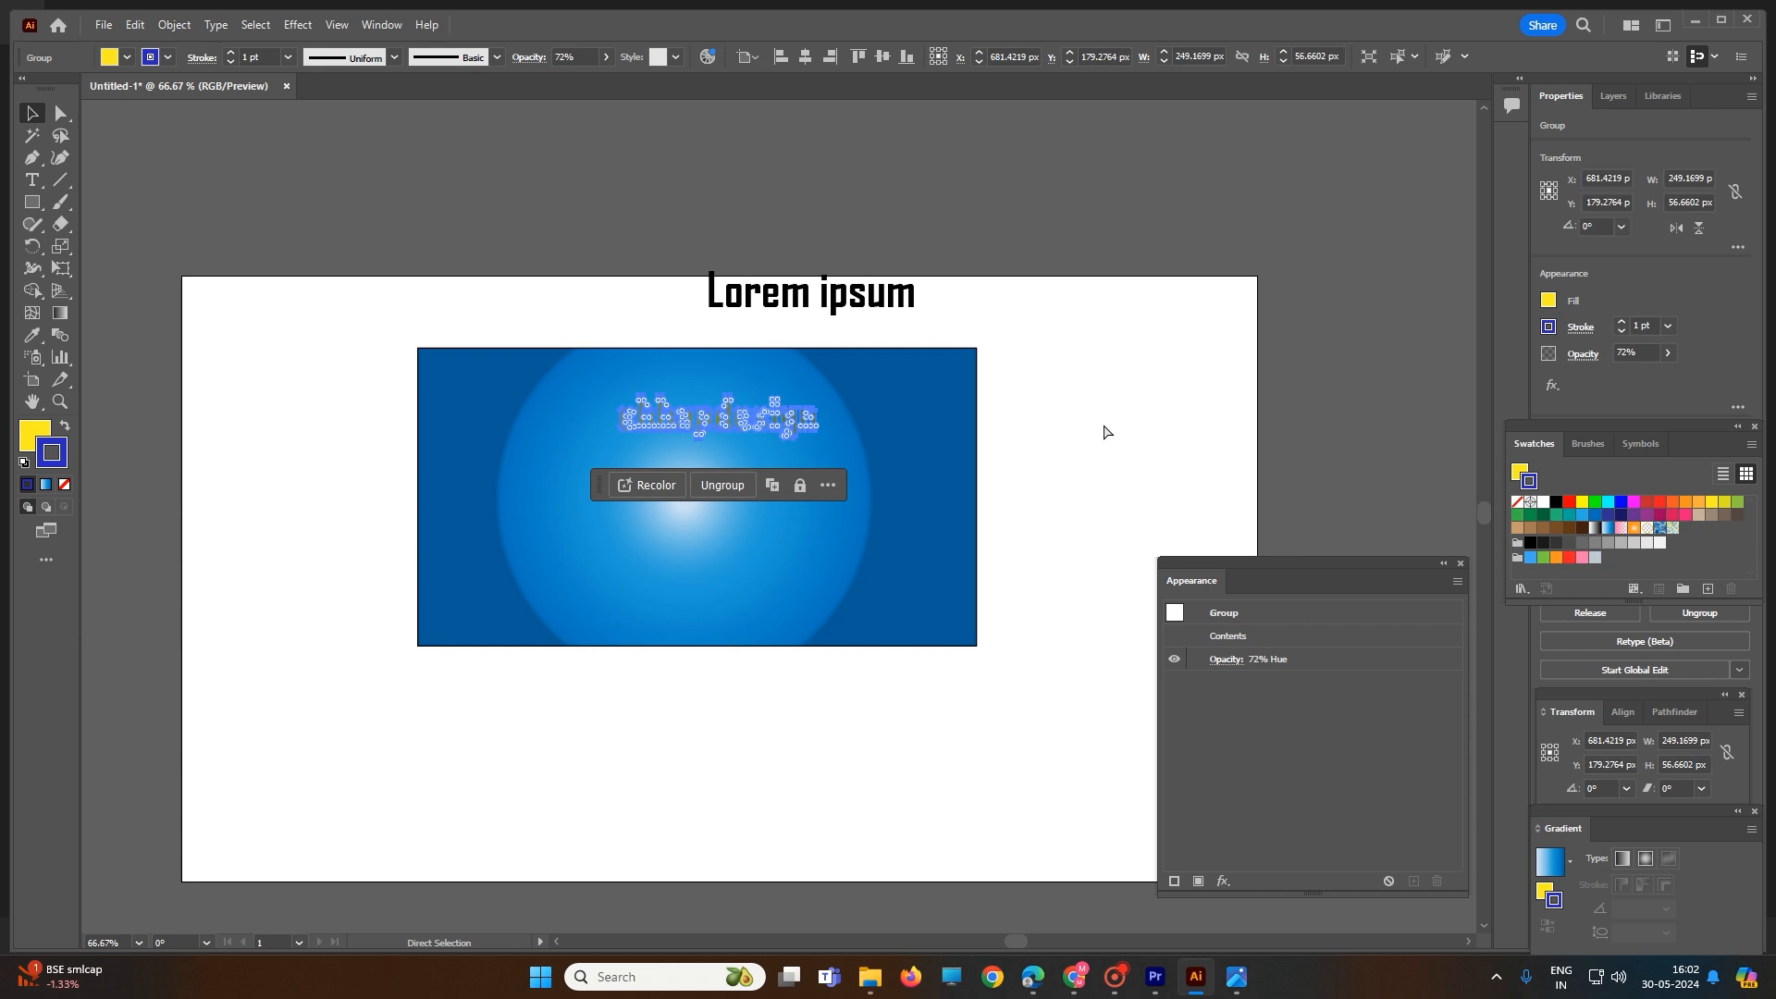
{"action": "key", "text": "ctrl+z"}
{"action": "key", "text": "ctrl+z"}
{"action": "key", "text": "ctrl+z"}
{"action": "key", "text": "ctrl+shift+z"}
{"action": "key", "text": "ctrl+z"}
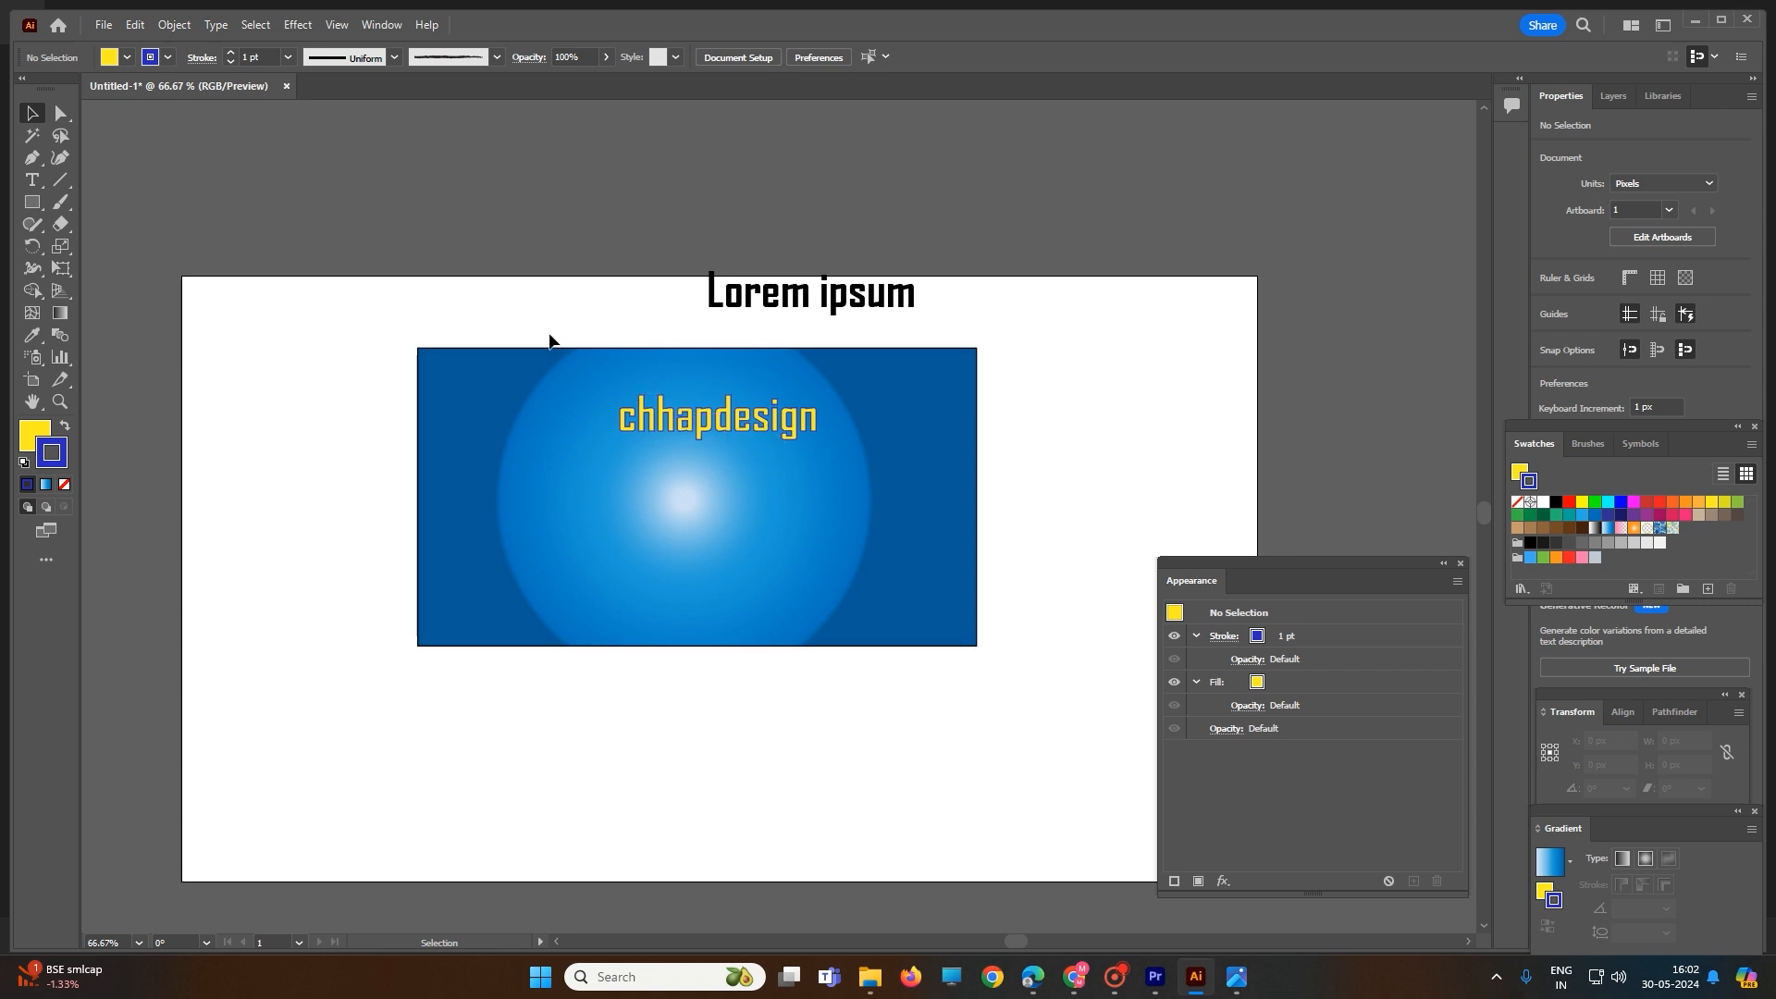
- Delete the "Lorem ipsum" text above the blue rectangle
{"action": "left_click", "coordinate": [862, 478]}
{"action": "left_click", "coordinate": [810, 294]}
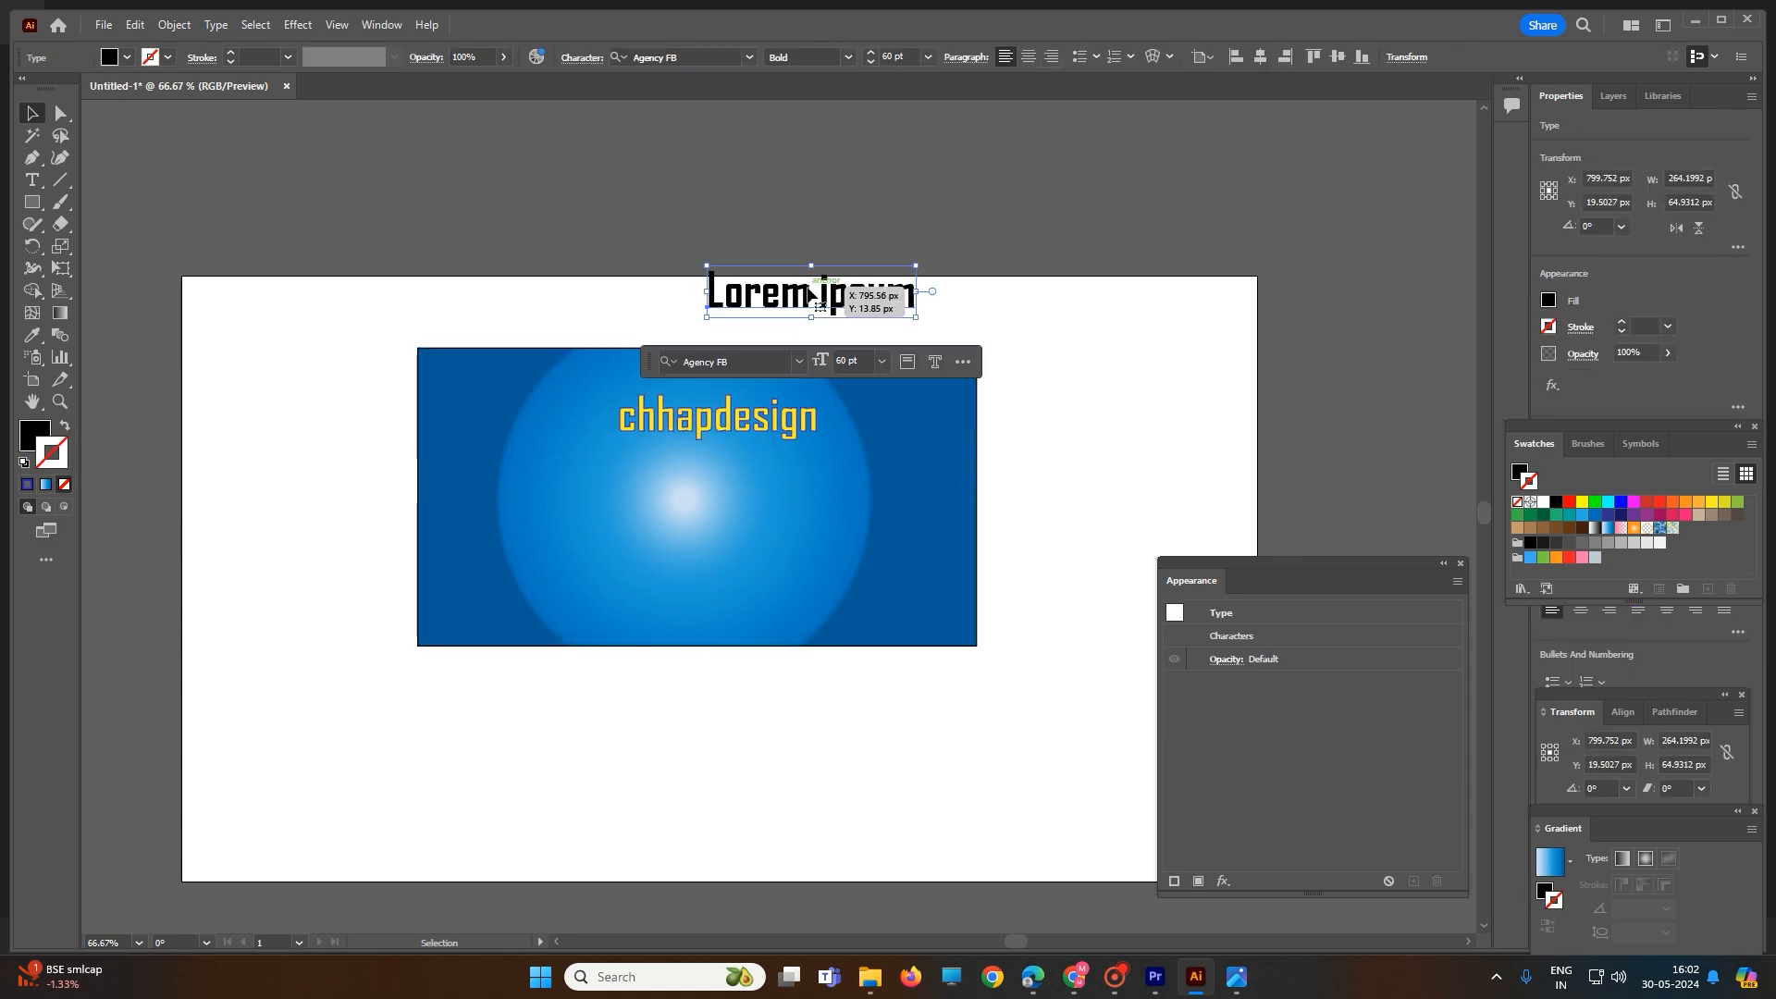
{"action": "key", "text": "Delete"}
- Select the rectangle and "chhapdesign" text and give their strokes the Golden Ring gradient, applied across the stroke
{"action": "left_click_drag", "start_coordinate": [546, 268], "coordinate": [936, 546]}
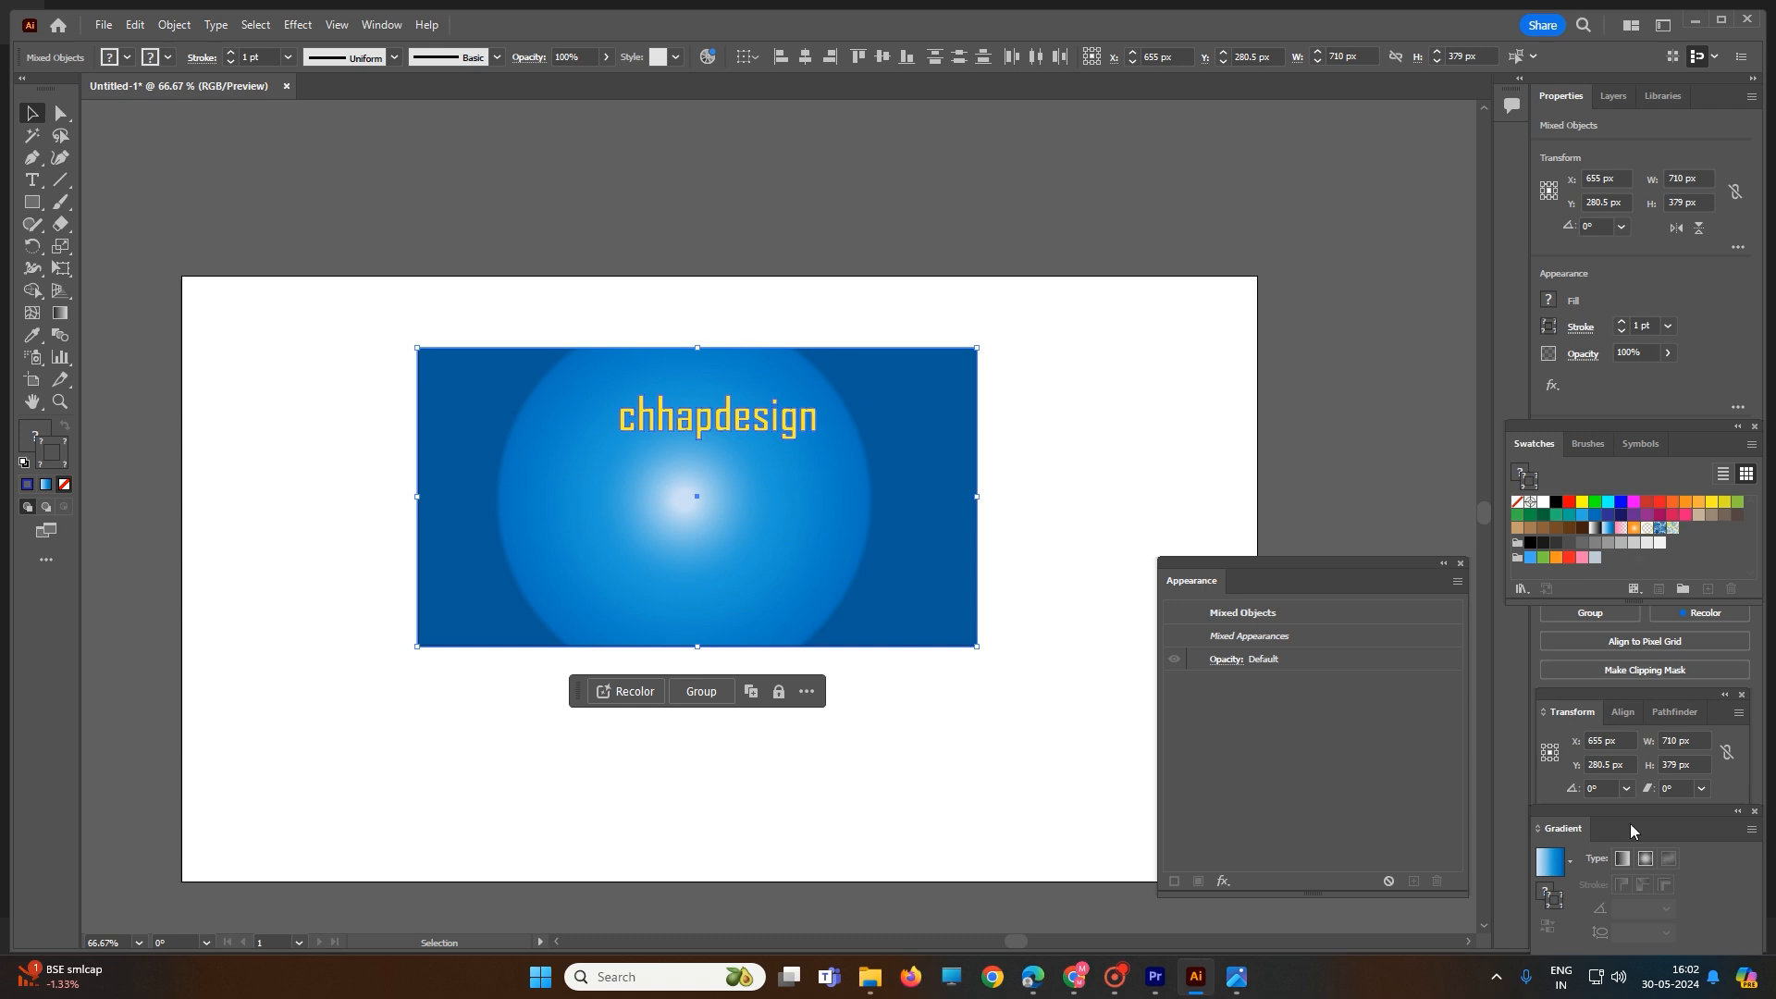
{"action": "left_click", "coordinate": [1569, 862]}
{"action": "left_click", "coordinate": [1474, 791]}
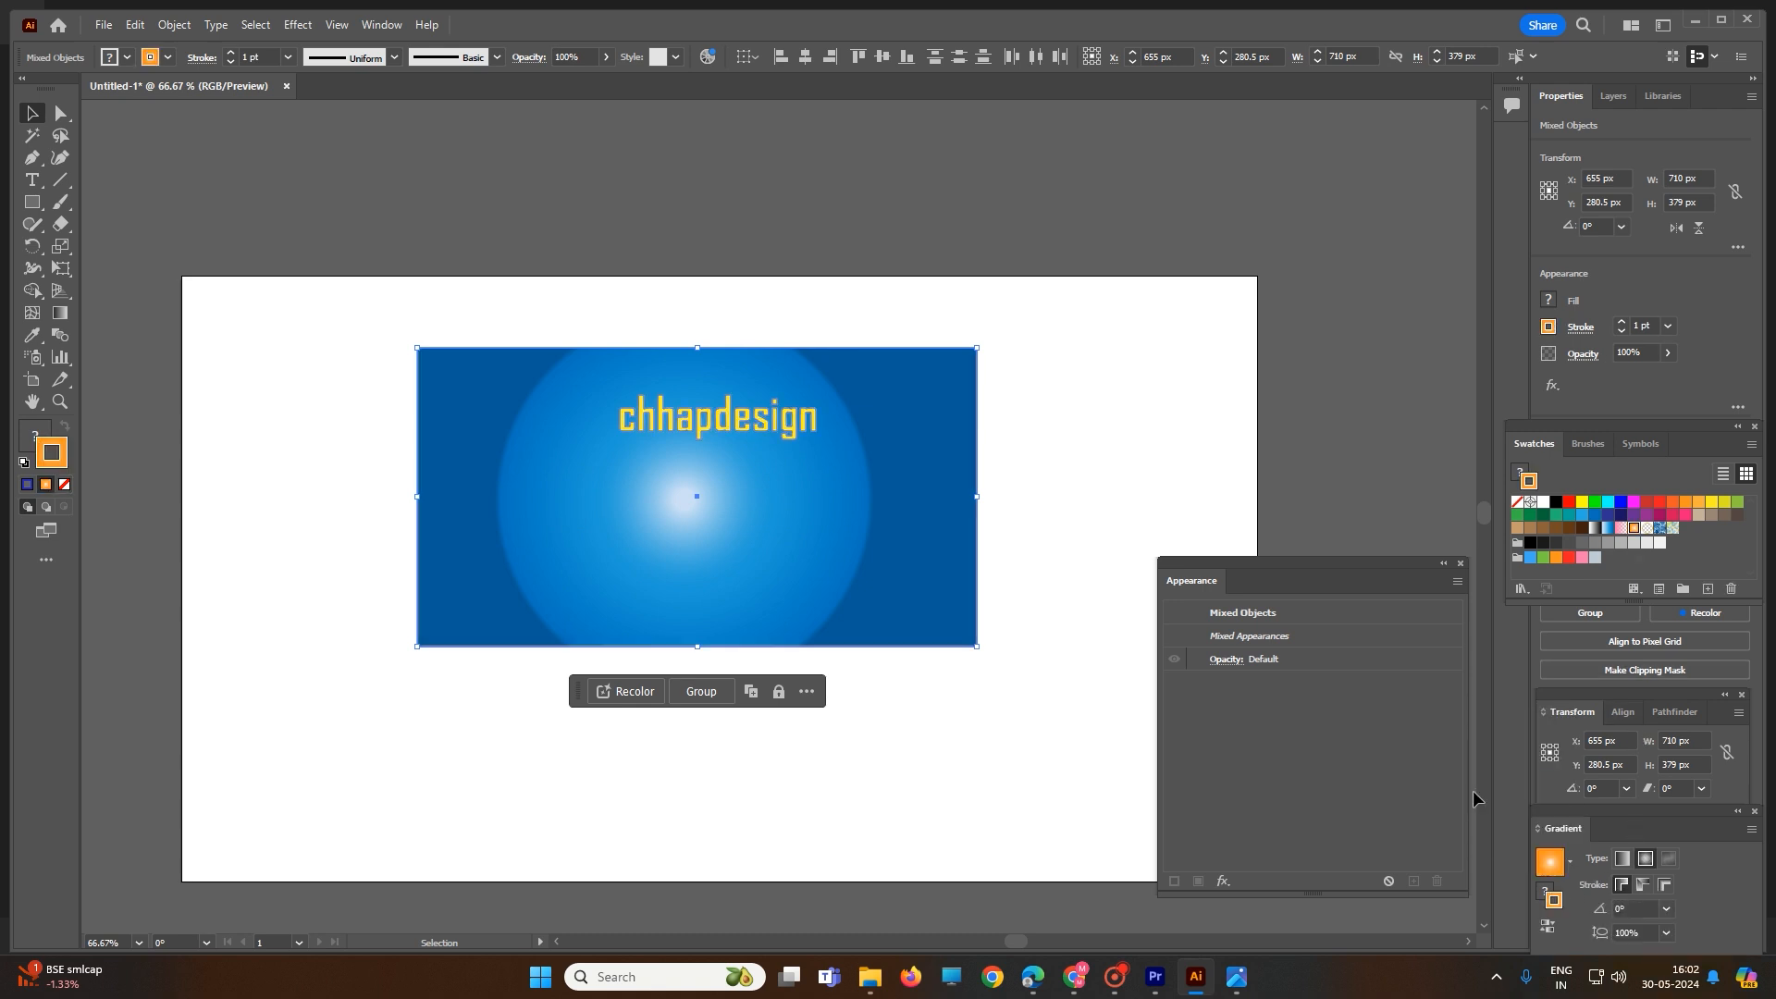
{"action": "left_click", "coordinate": [1571, 868]}
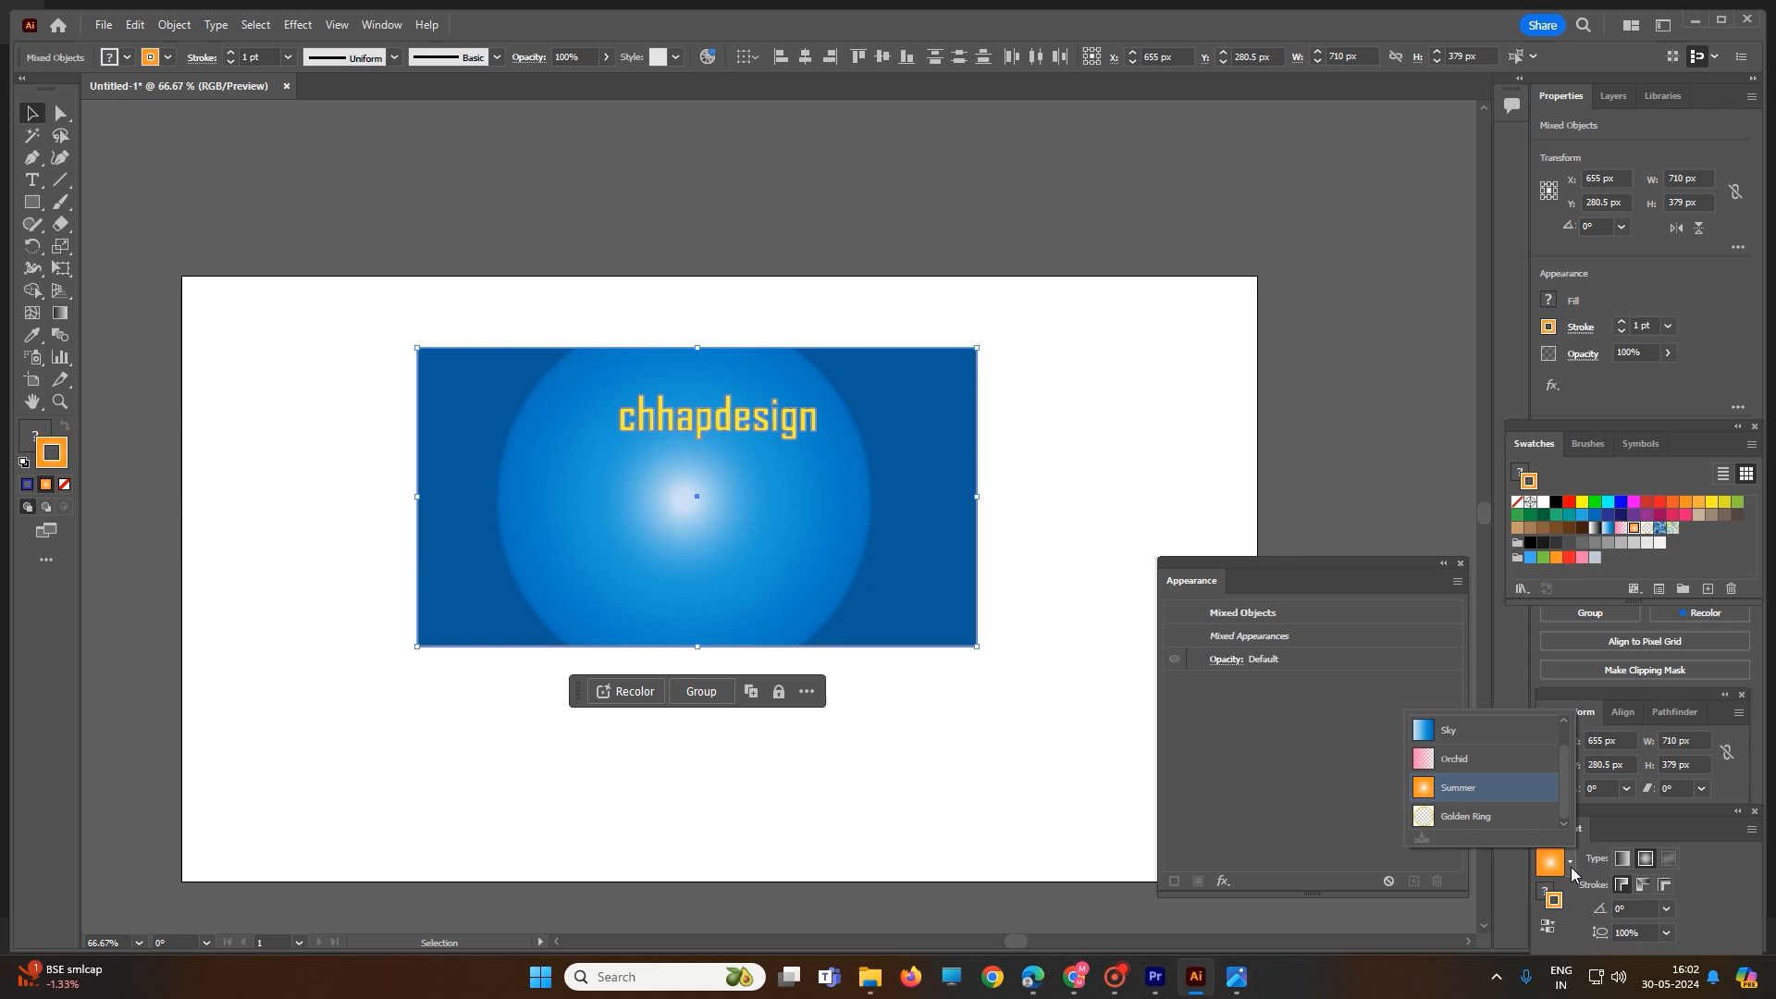
{"action": "left_click", "coordinate": [1485, 819]}
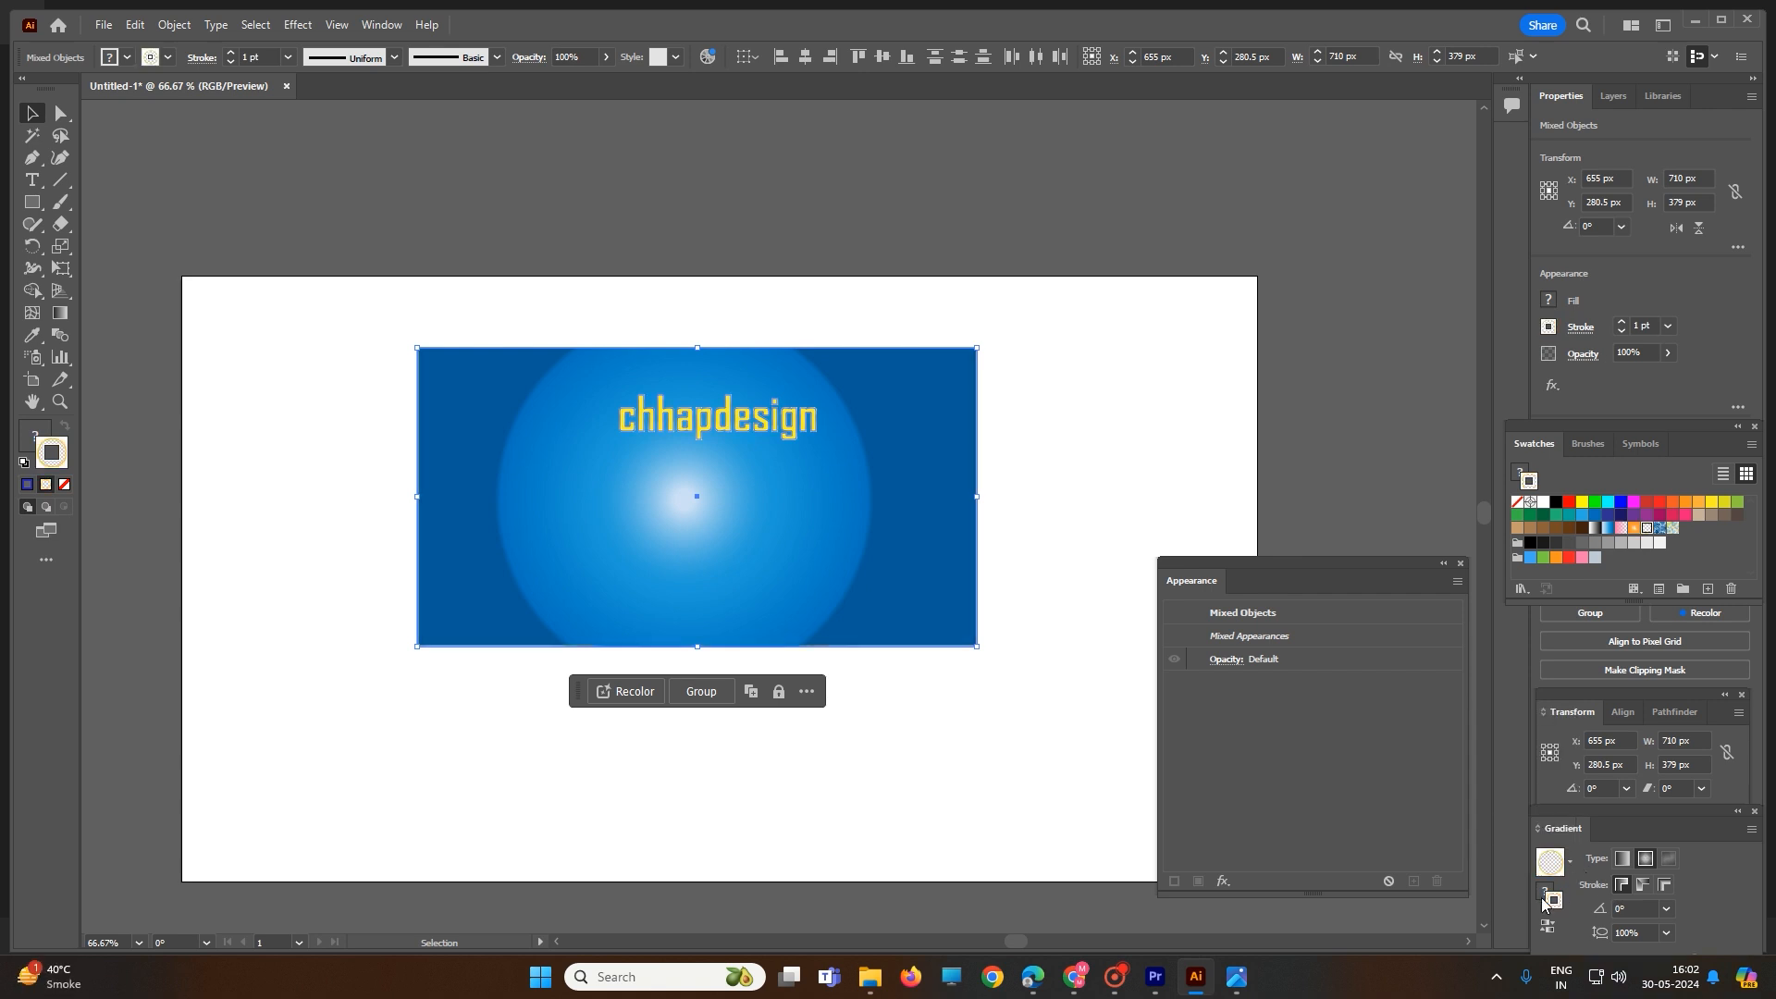
{"action": "left_click", "coordinate": [1662, 884]}
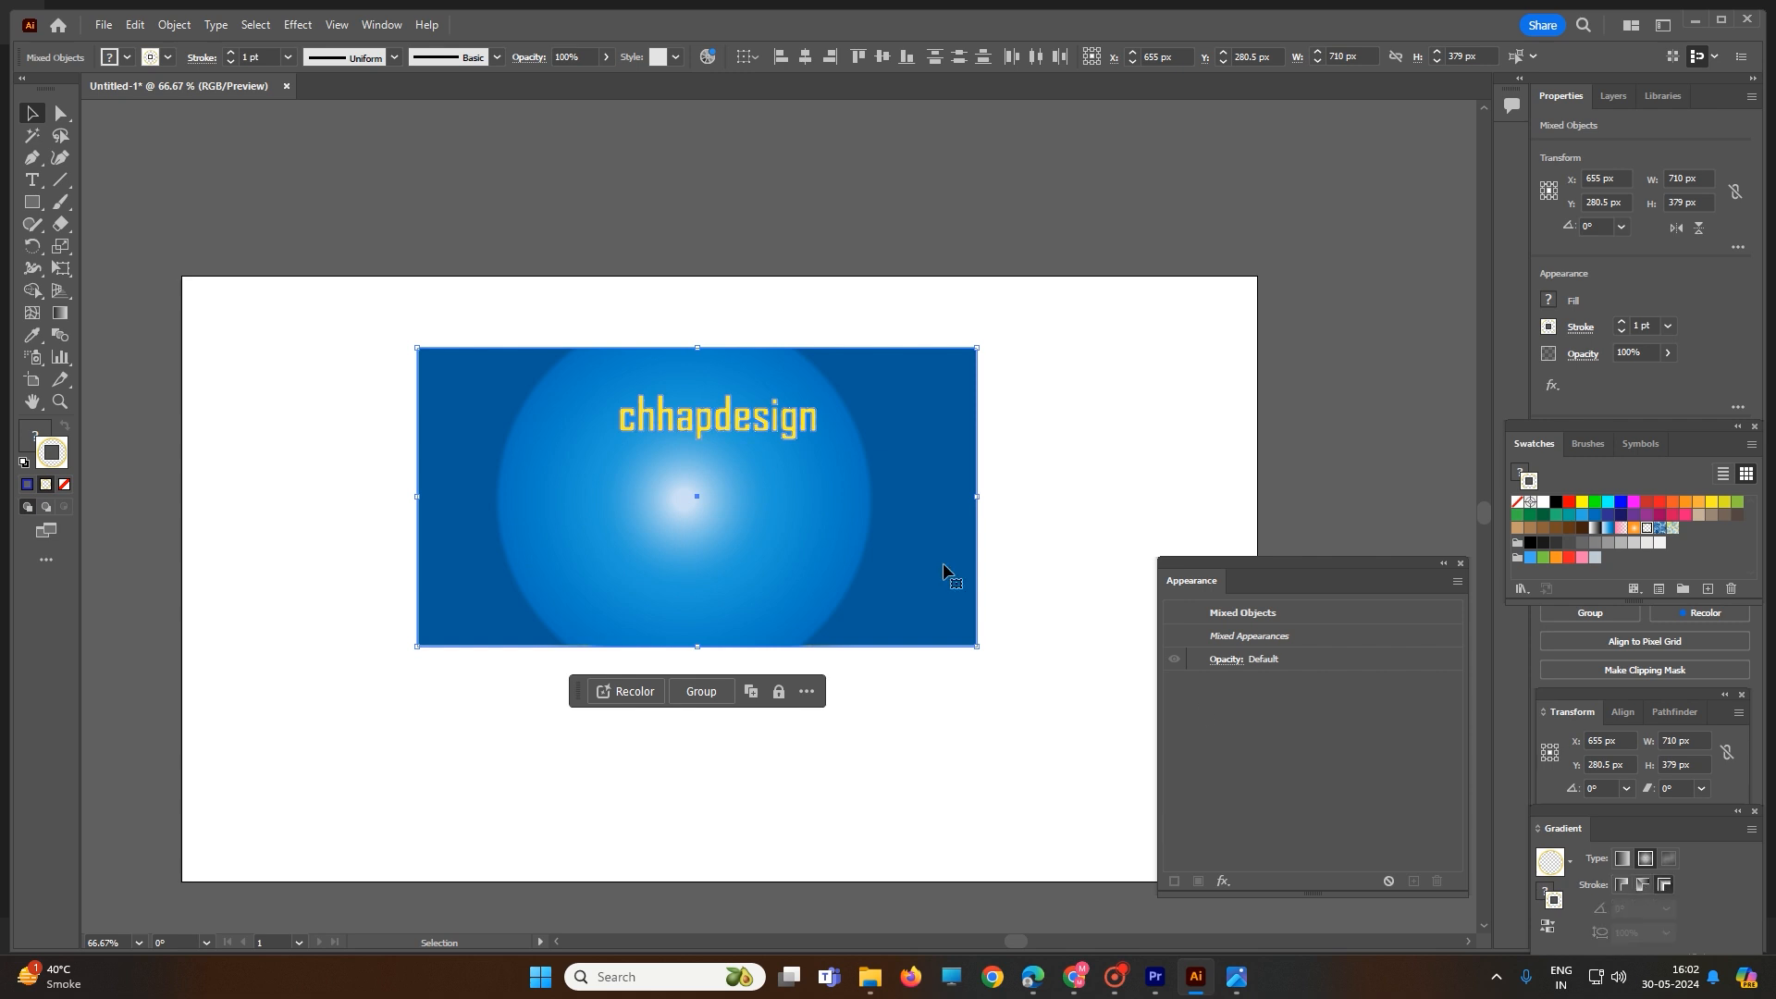
- Change the stroke gradient of the selected text and rectangle to the Summer preset
{"action": "scroll", "coordinate": [788, 531], "scroll_direction": "up", "scroll_amount": 4}
{"action": "scroll", "coordinate": [740, 298], "scroll_direction": "up", "scroll_amount": 4}
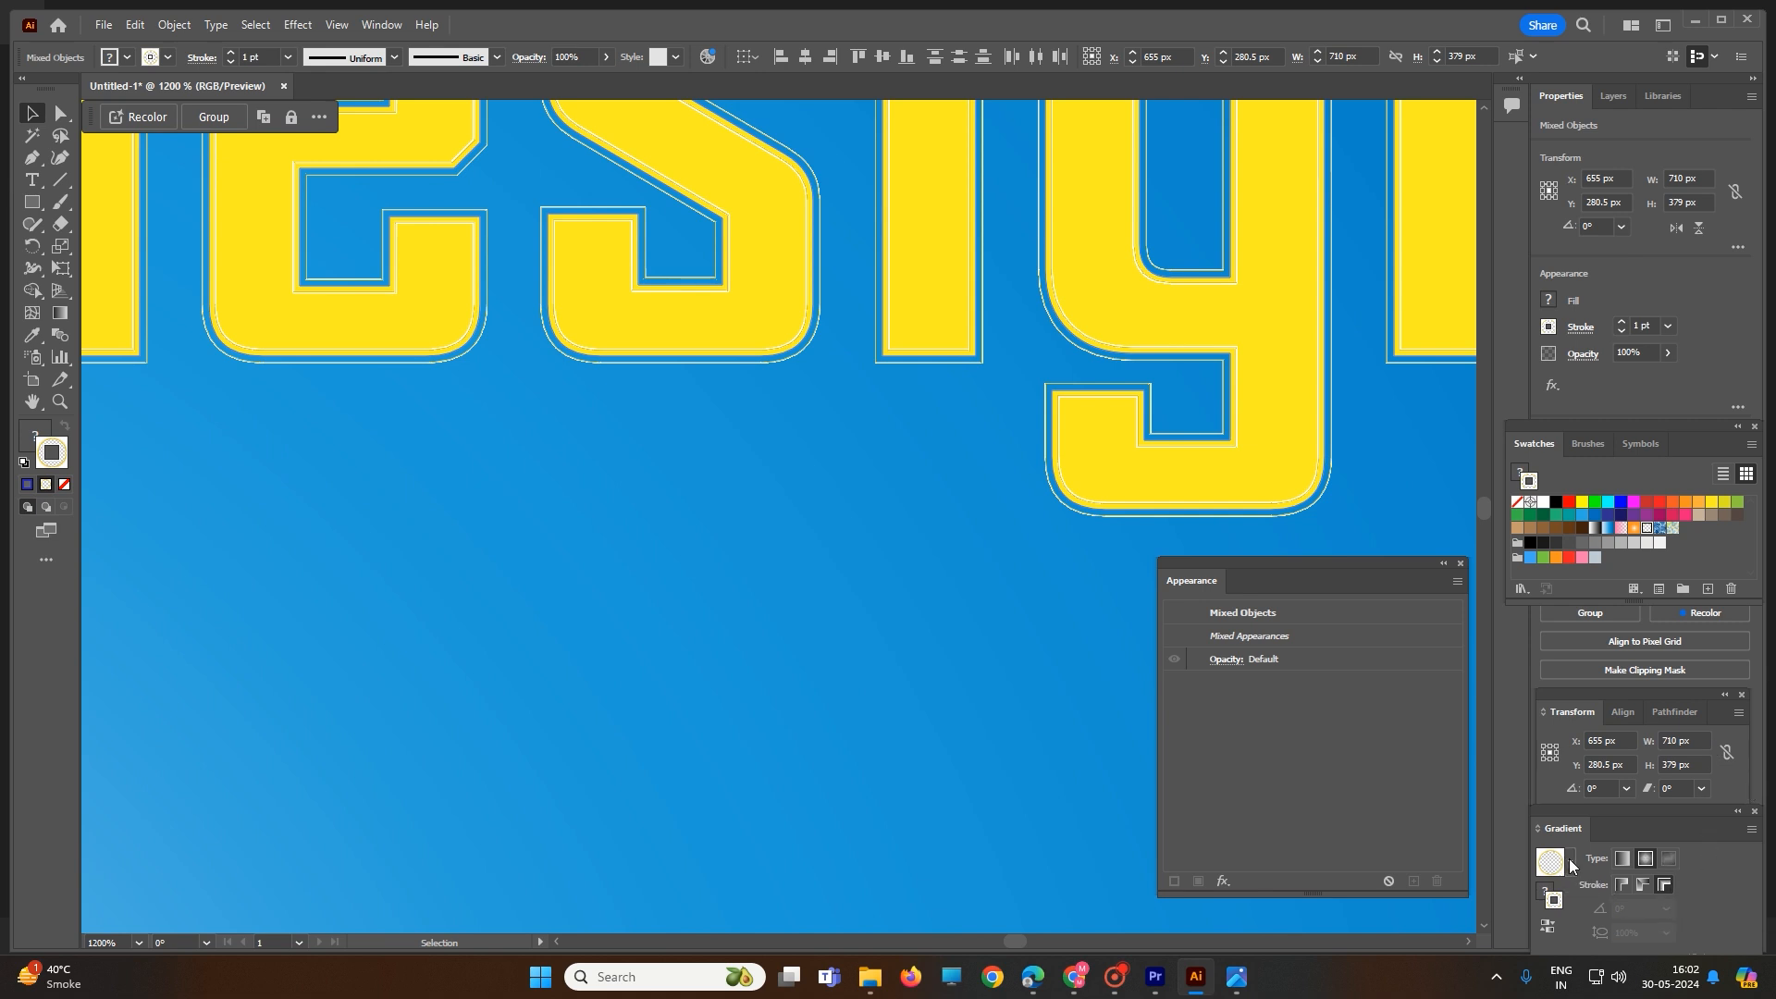
{"action": "left_click", "coordinate": [1569, 861]}
{"action": "left_click", "coordinate": [1471, 788]}
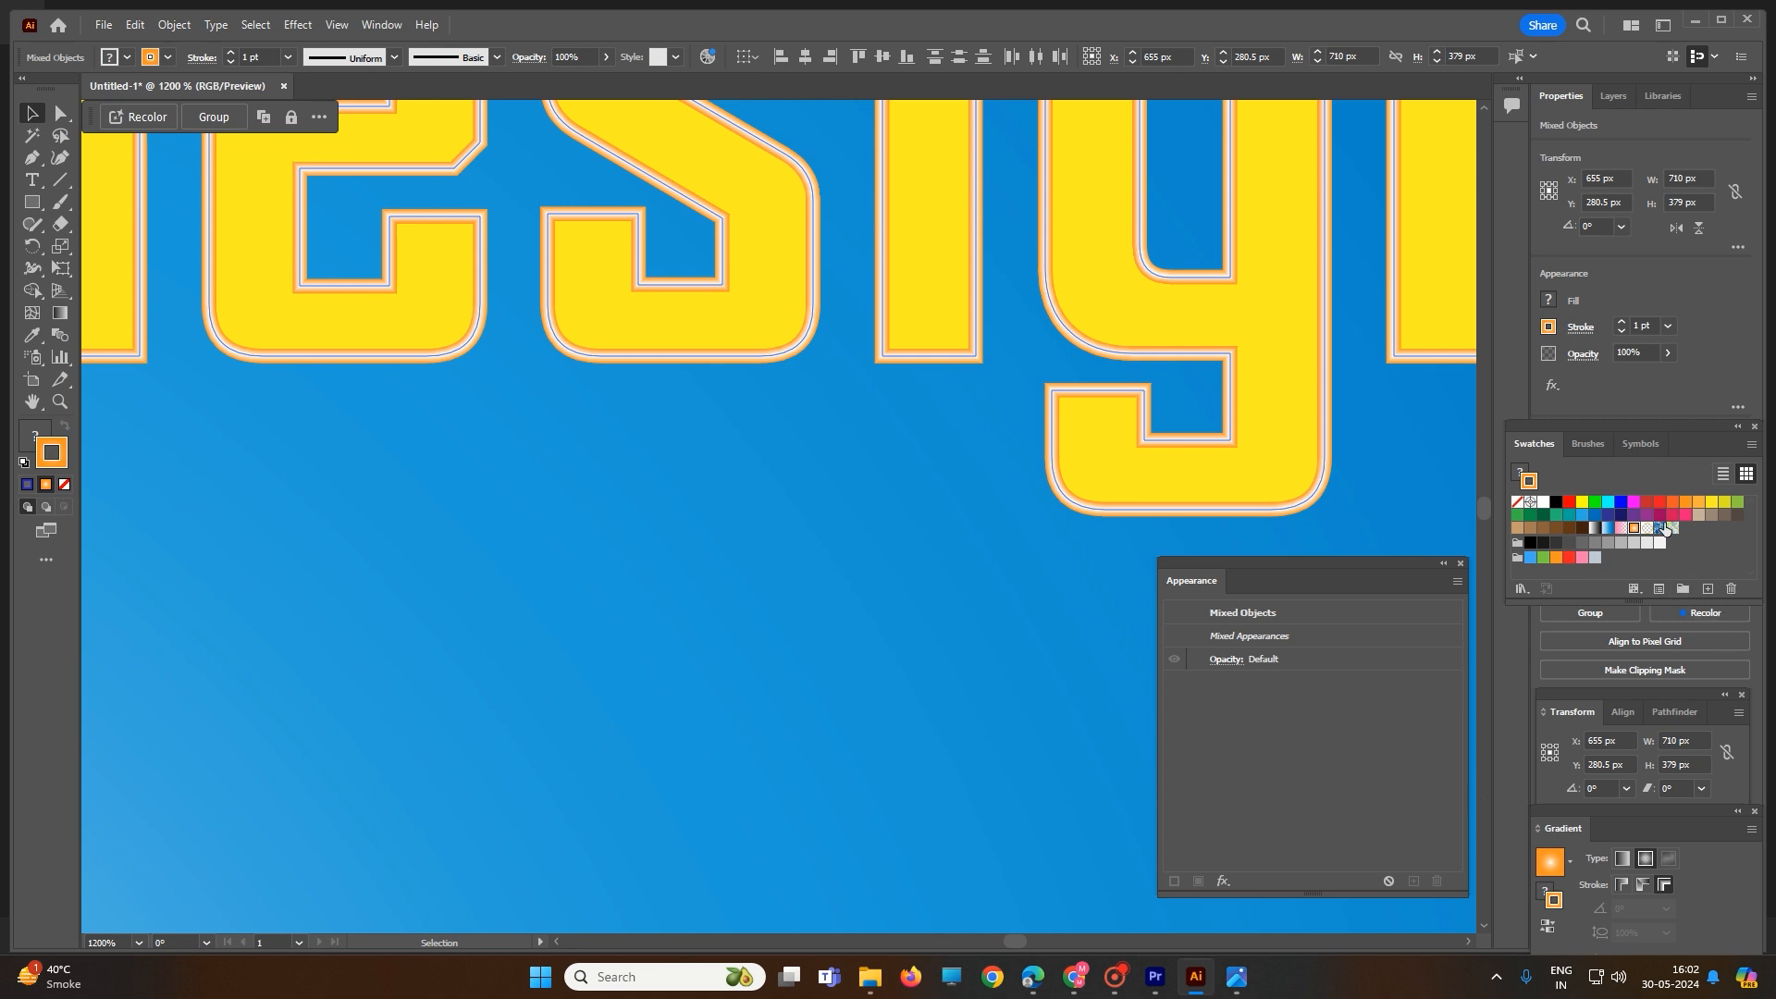
- Apply the Charcoal - Pencil brush to the strokes of the selected text and rectangle
{"action": "left_click", "coordinate": [1583, 443]}
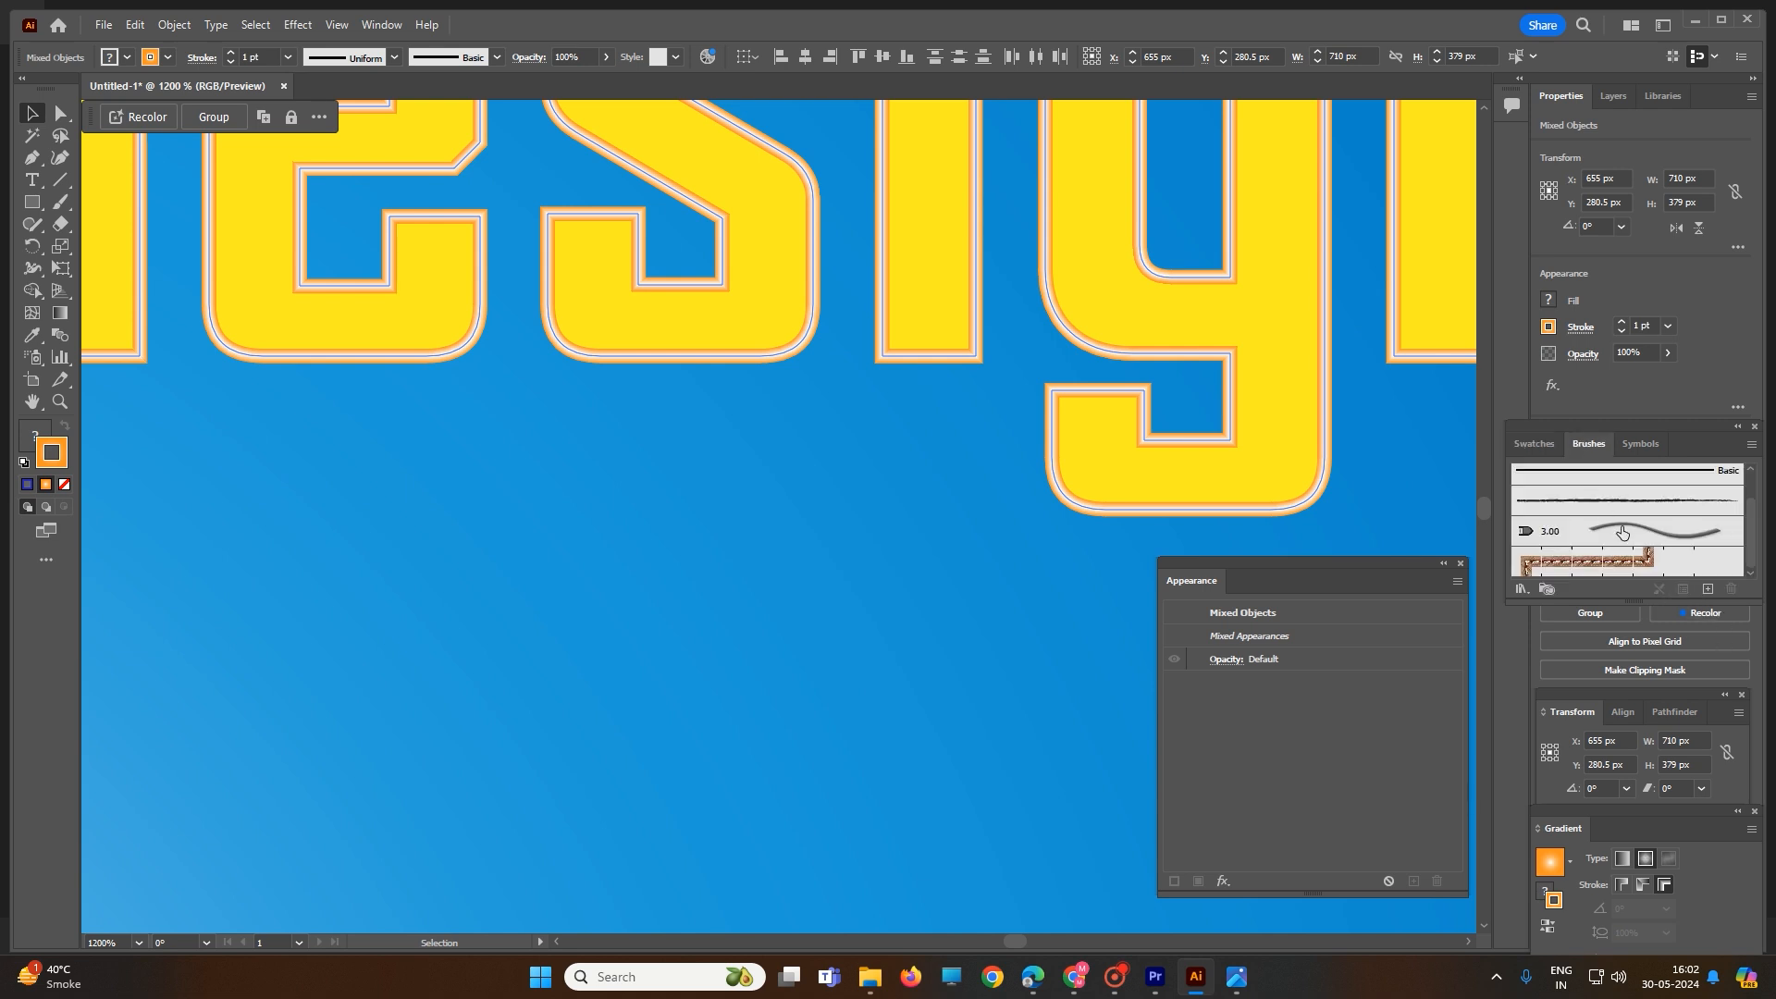
{"action": "left_click", "coordinate": [1578, 503]}
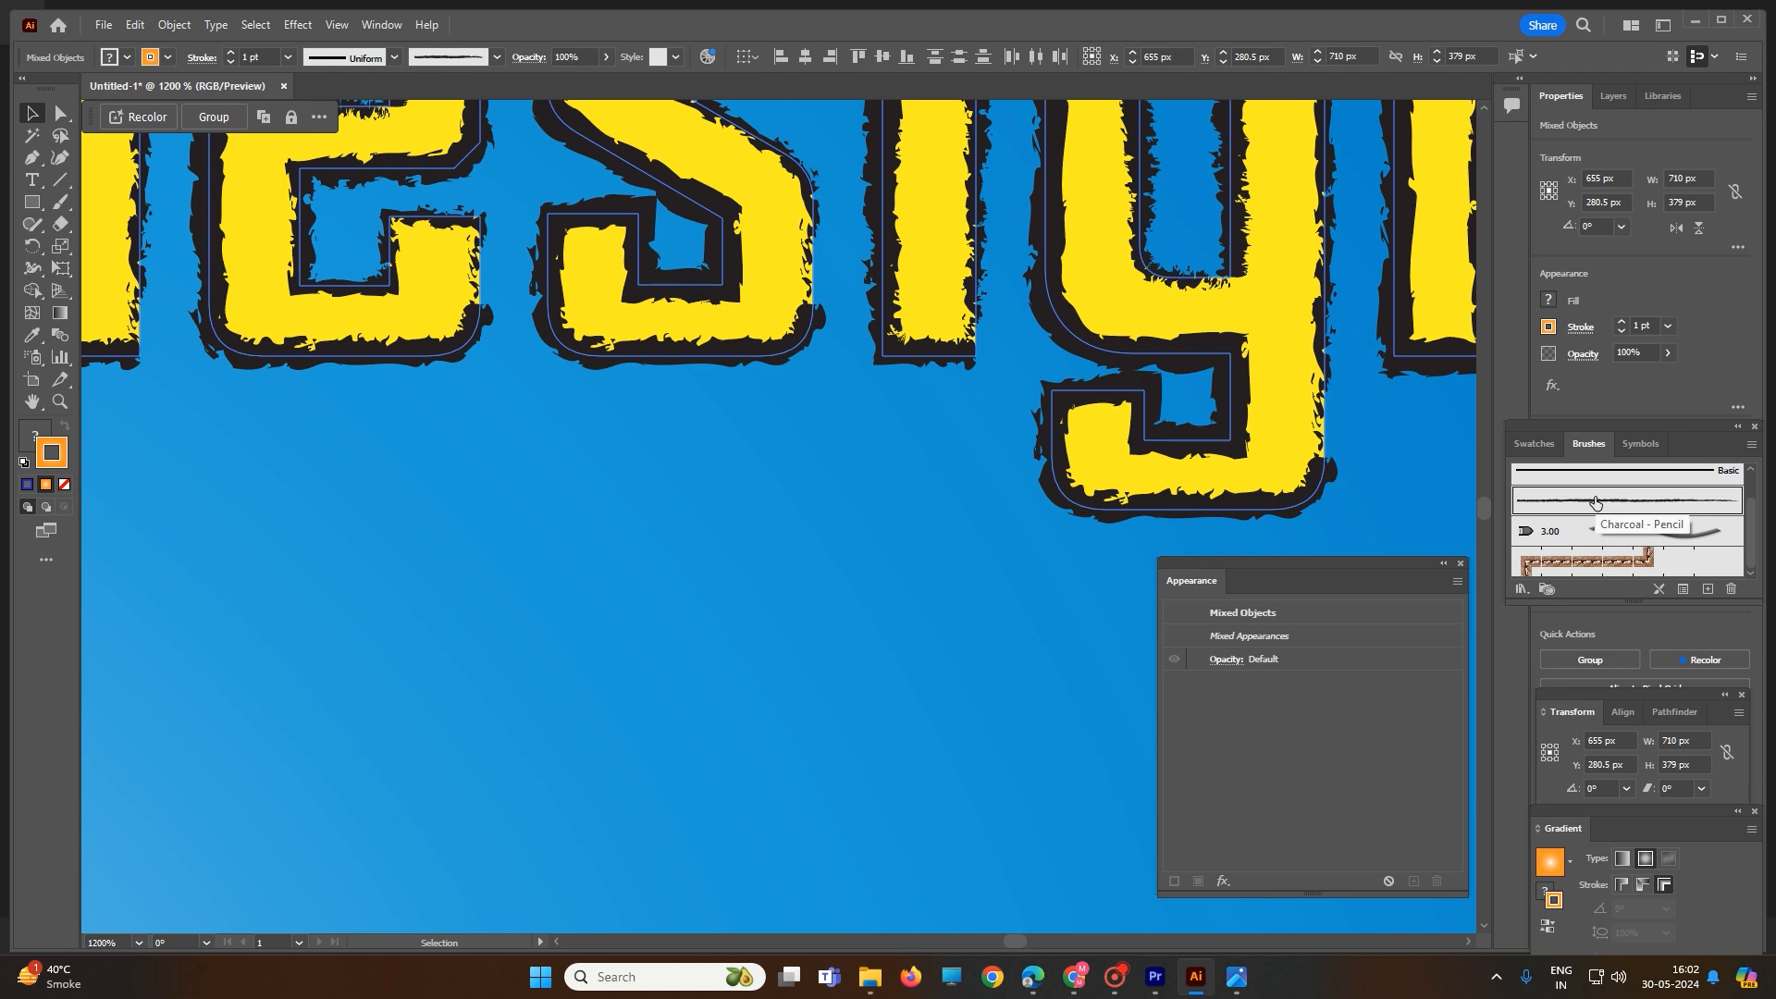
{"action": "scroll", "coordinate": [1050, 504], "scroll_direction": "down", "scroll_amount": 4}
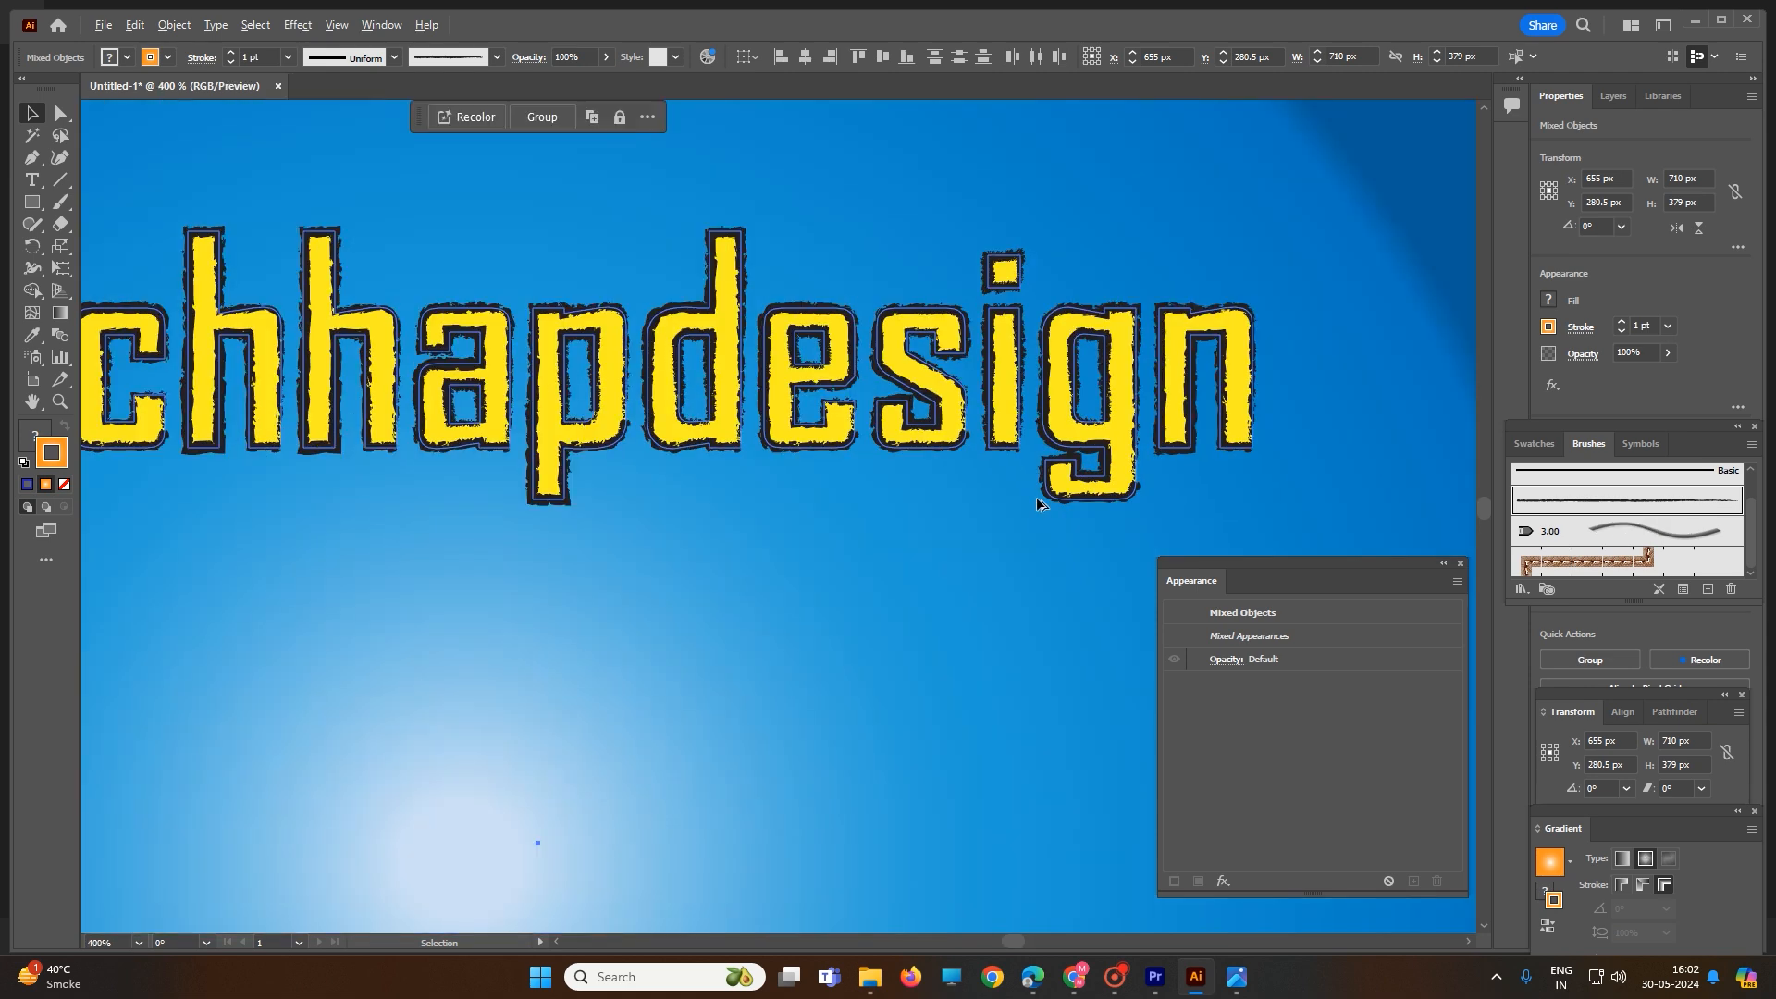
{"action": "scroll", "coordinate": [1038, 504], "scroll_direction": "down", "scroll_amount": 1}
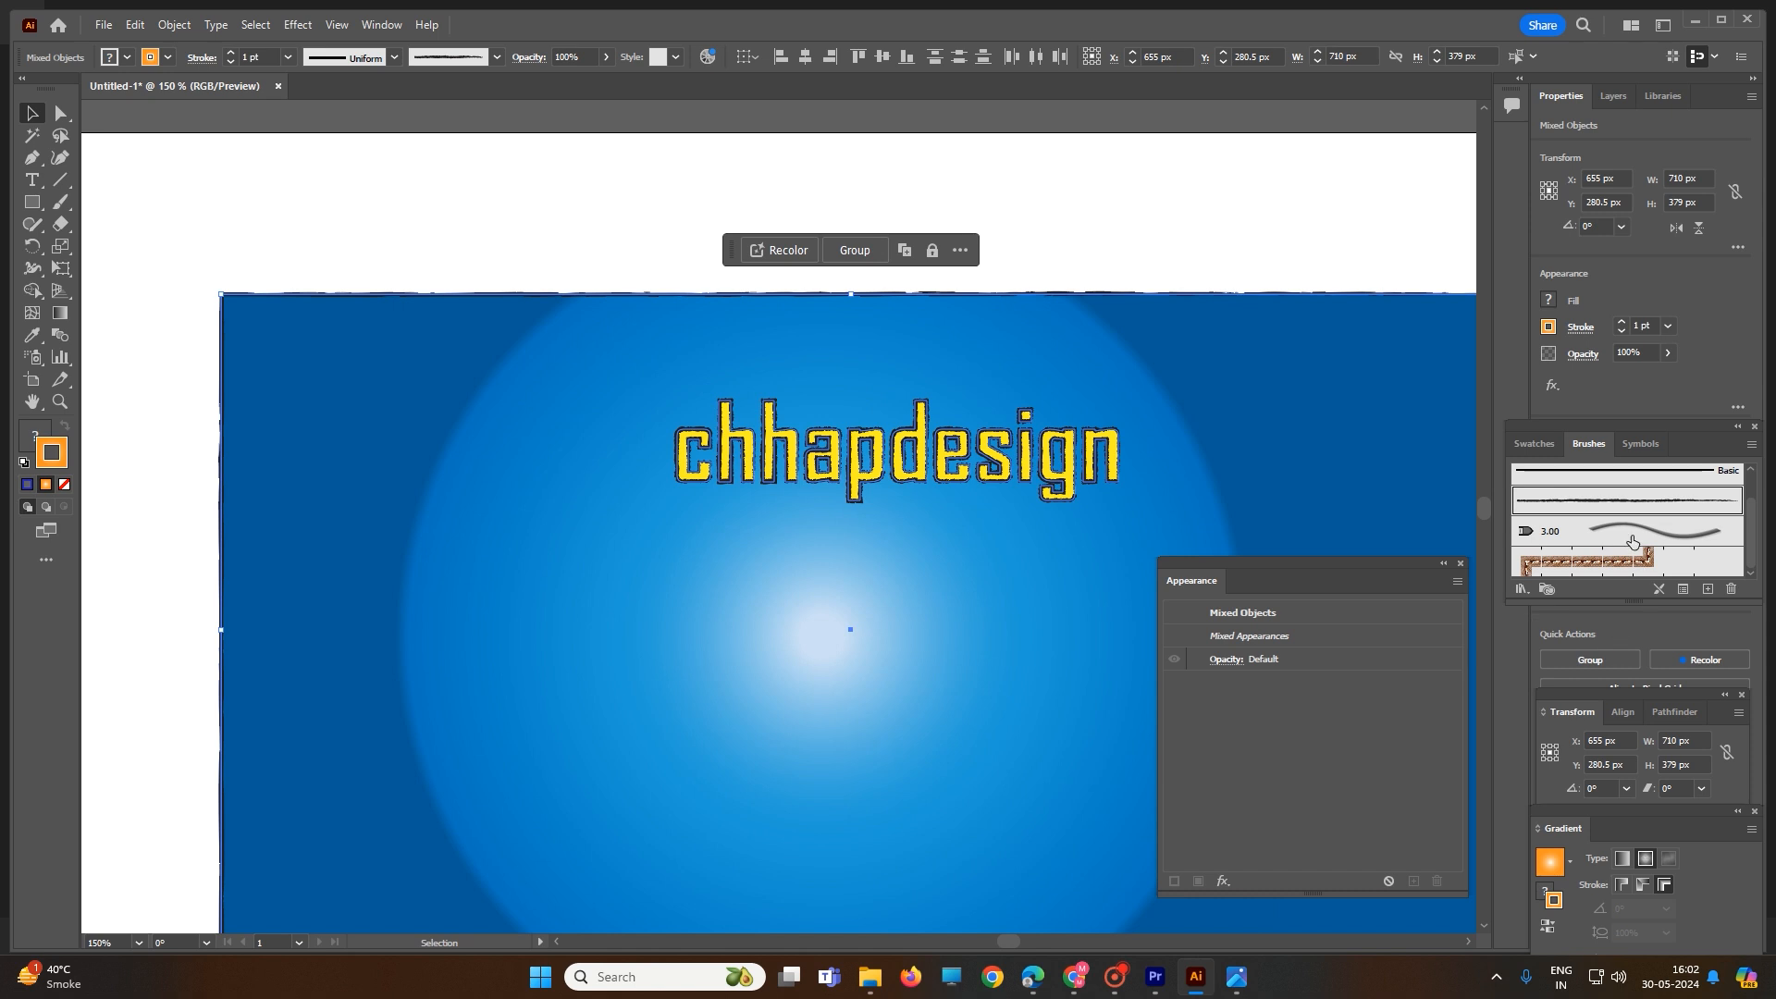
- Try the brown braided pattern brush on the selected strokes, then return them to the Basic brush
{"action": "left_click", "coordinate": [1572, 571]}
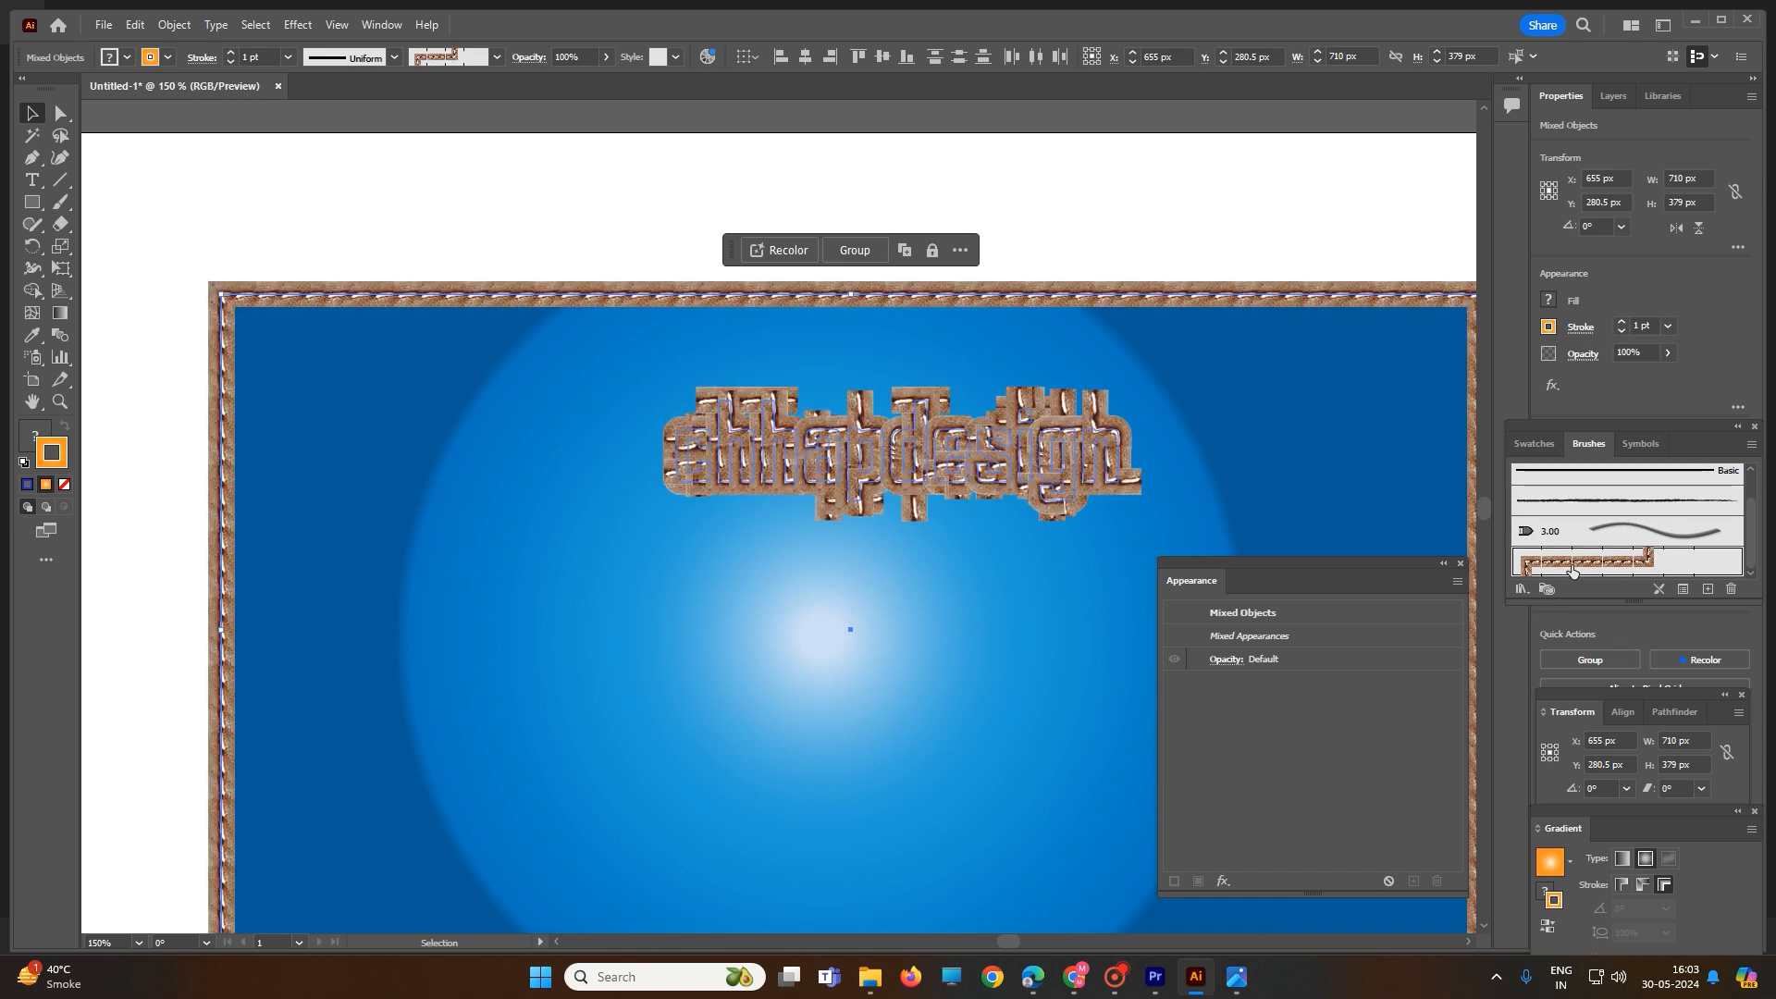
{"action": "key", "text": "ctrl+z"}
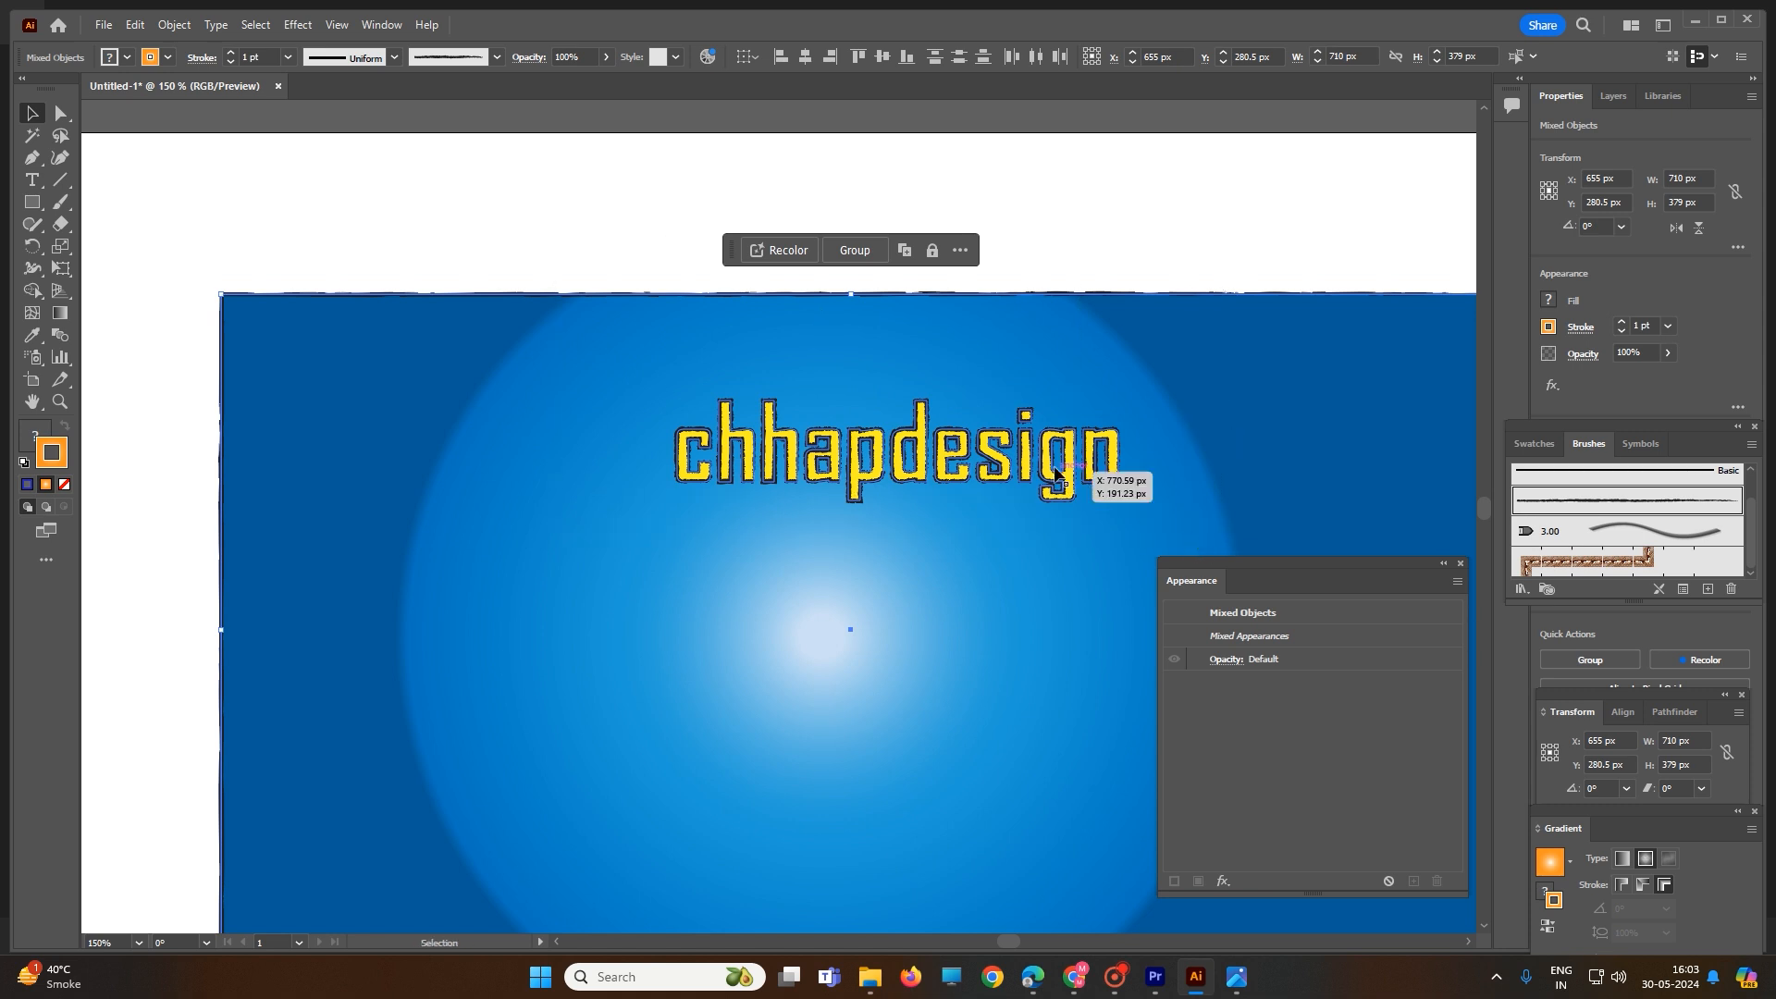
{"action": "left_click", "coordinate": [1583, 472]}
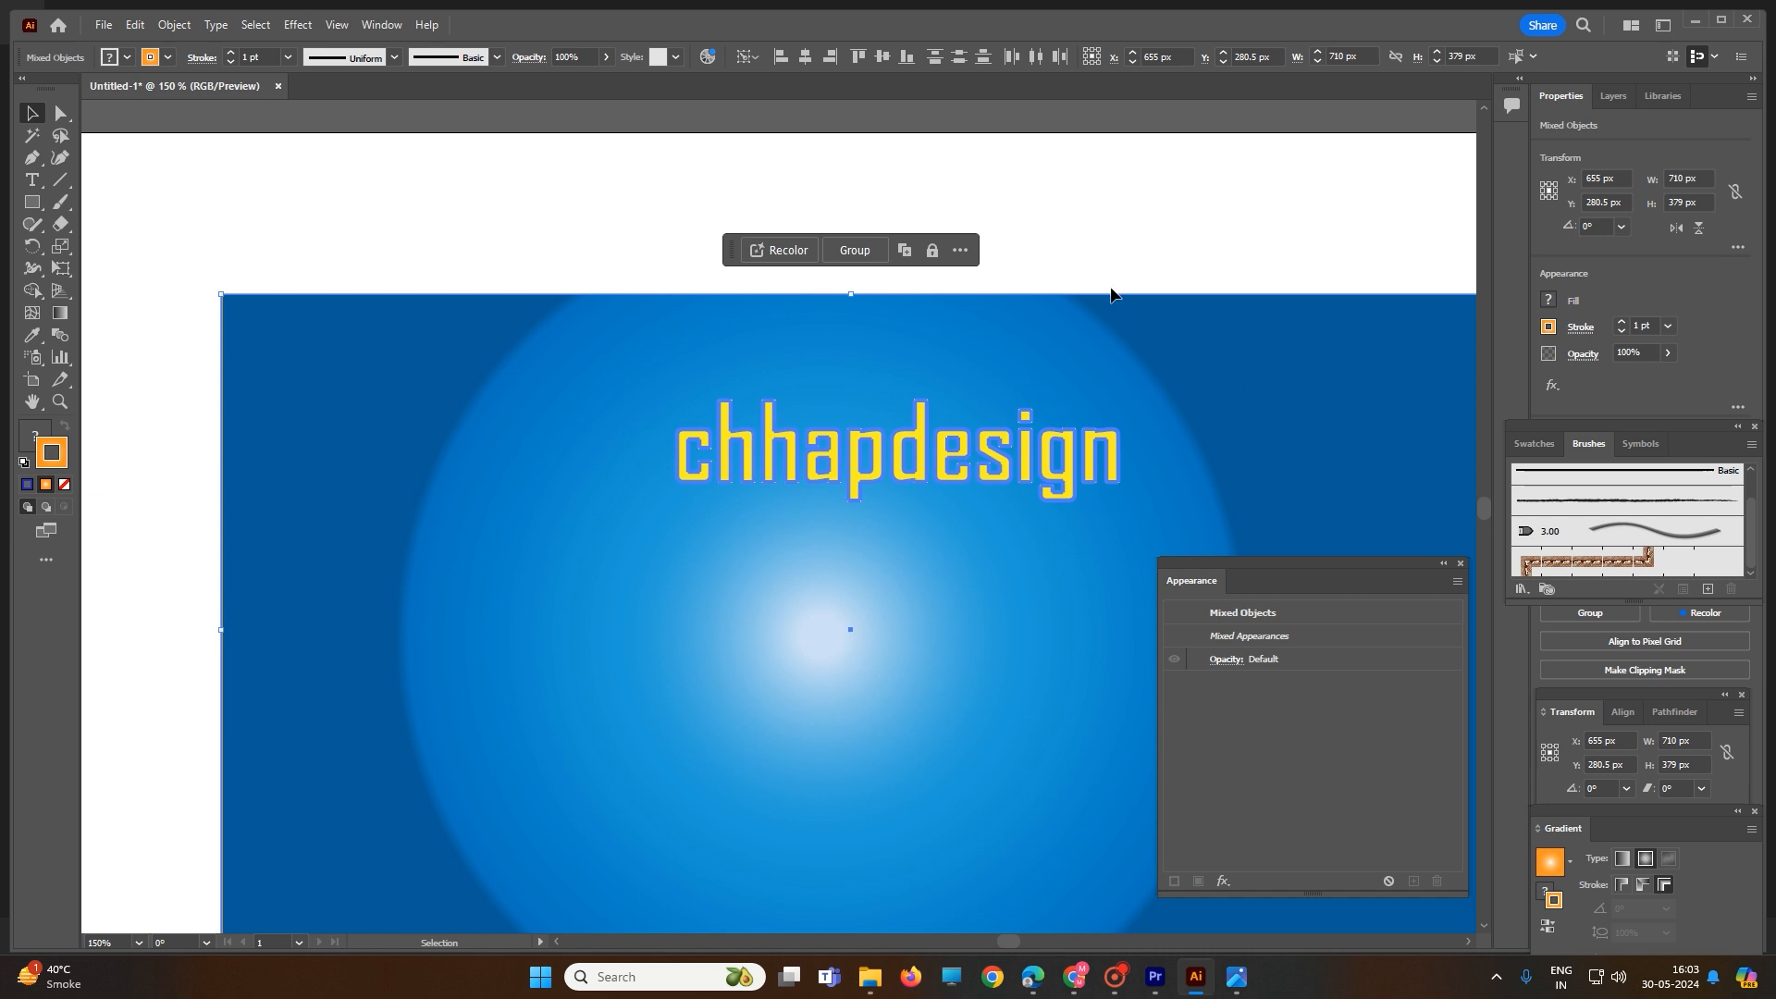
{"action": "left_click", "coordinate": [1108, 235]}
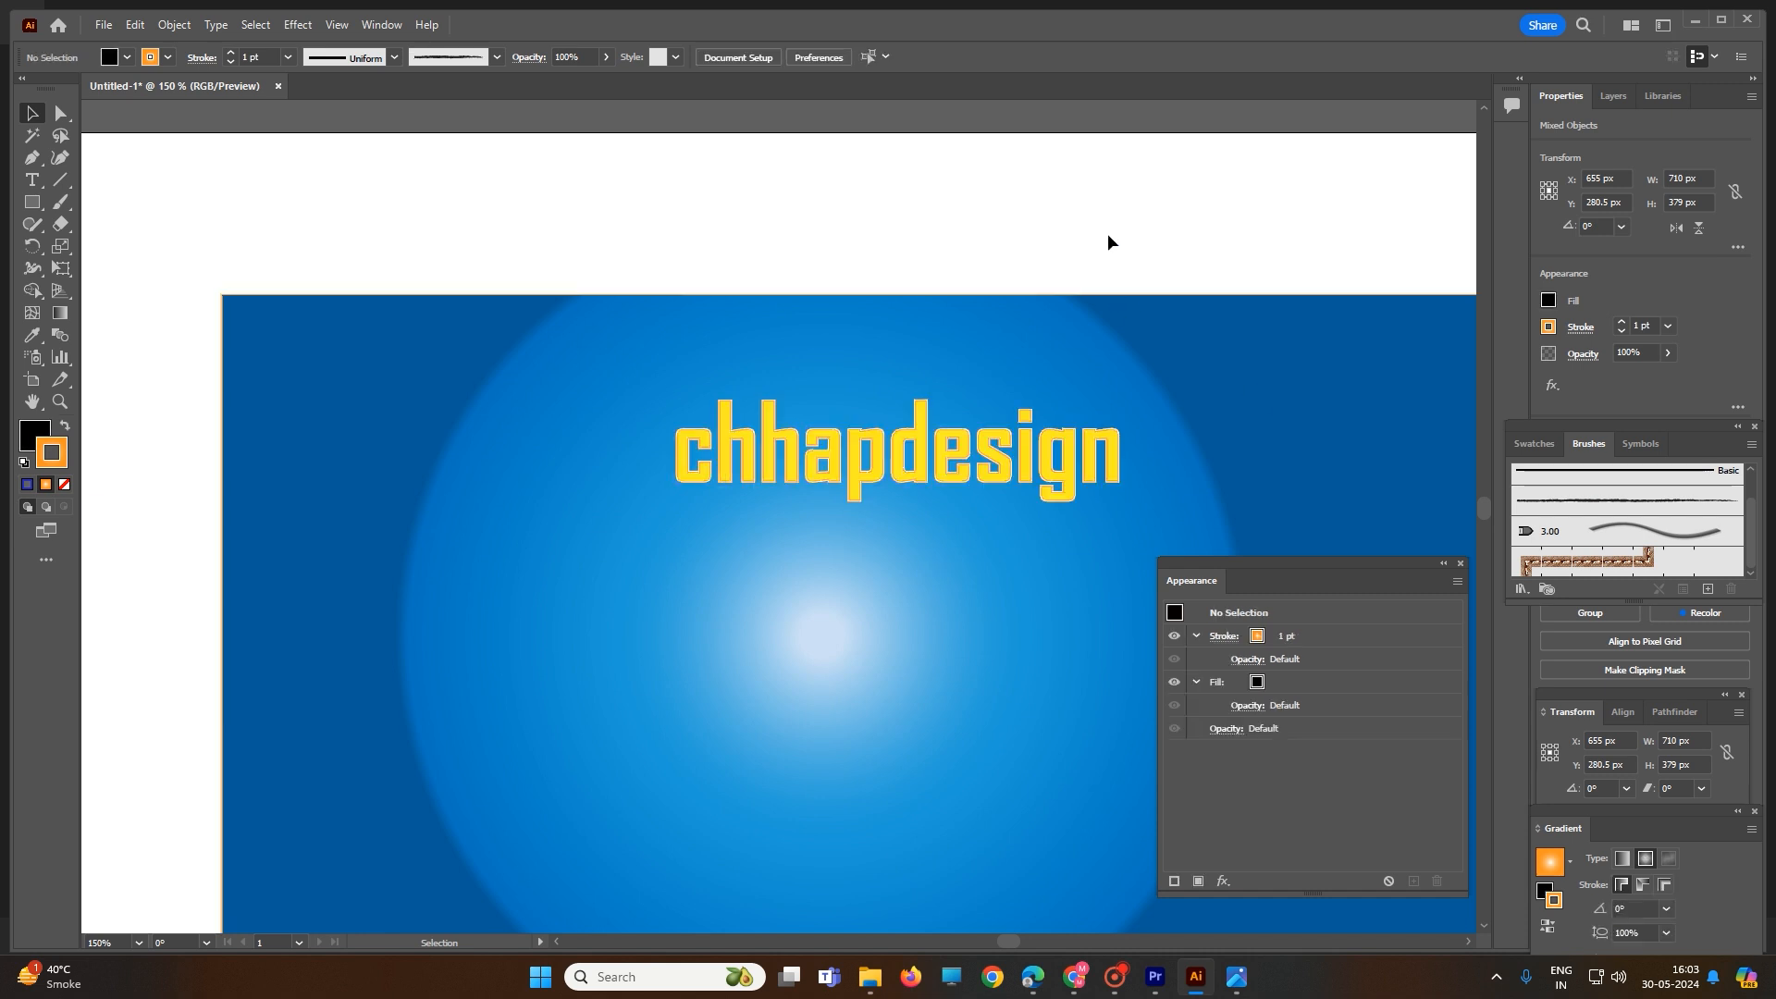
- Set the fill to red with nothing selected, then open the blue gradient rectangle in isolation mode
{"action": "left_click", "coordinate": [1259, 684]}
{"action": "left_click", "coordinate": [1192, 714]}
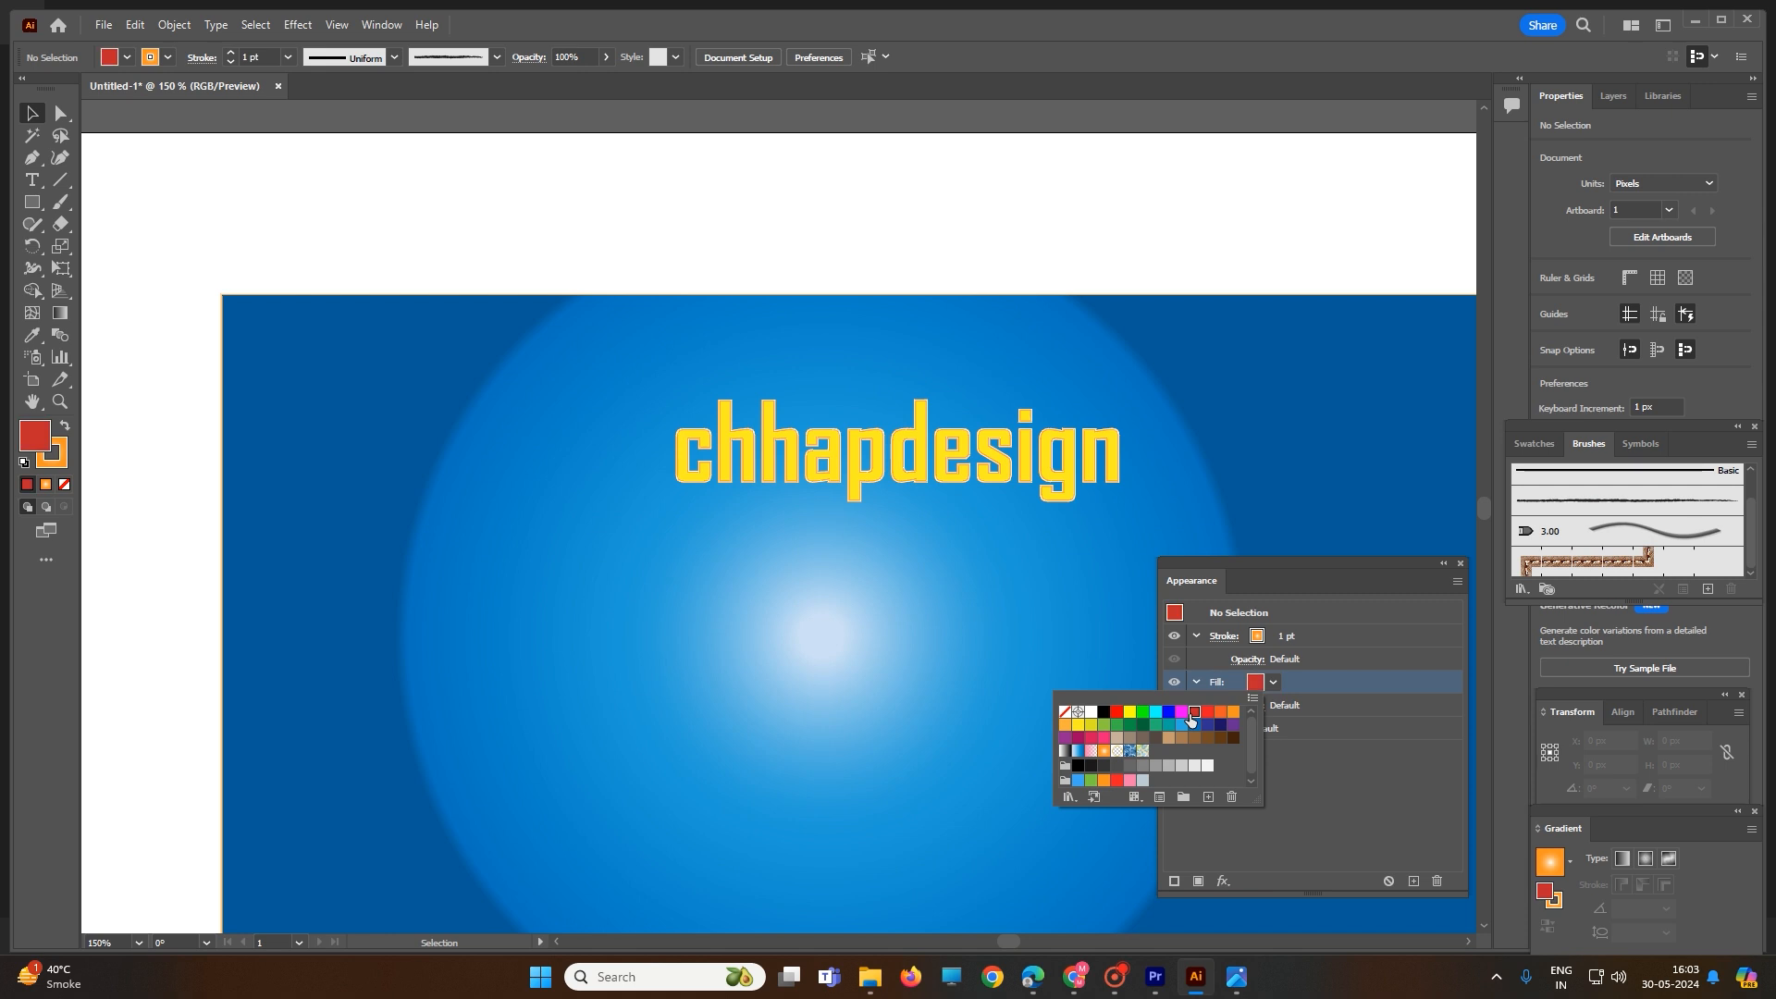
{"action": "left_click", "coordinate": [974, 453]}
{"action": "left_click", "coordinate": [975, 453]}
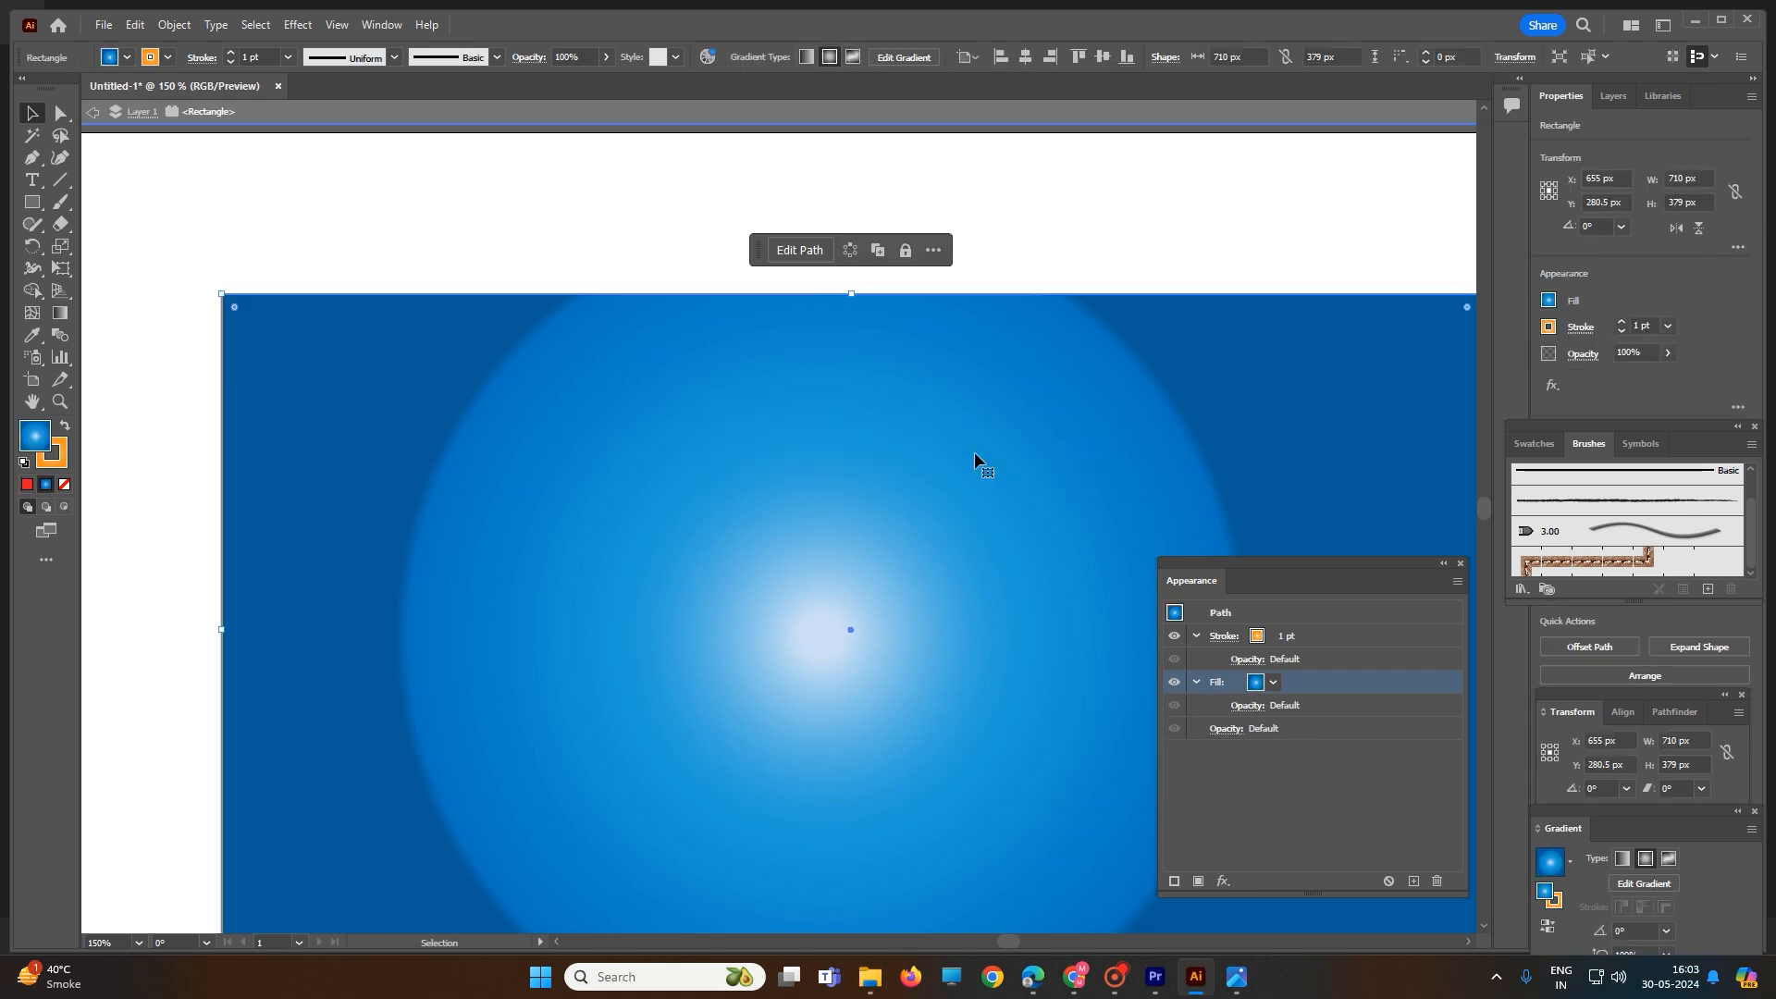
- Leave isolation mode and move the text and rectangle together slightly, to about X 649 px, Y 285.5 px
{"action": "double_click", "coordinate": [547, 186]}
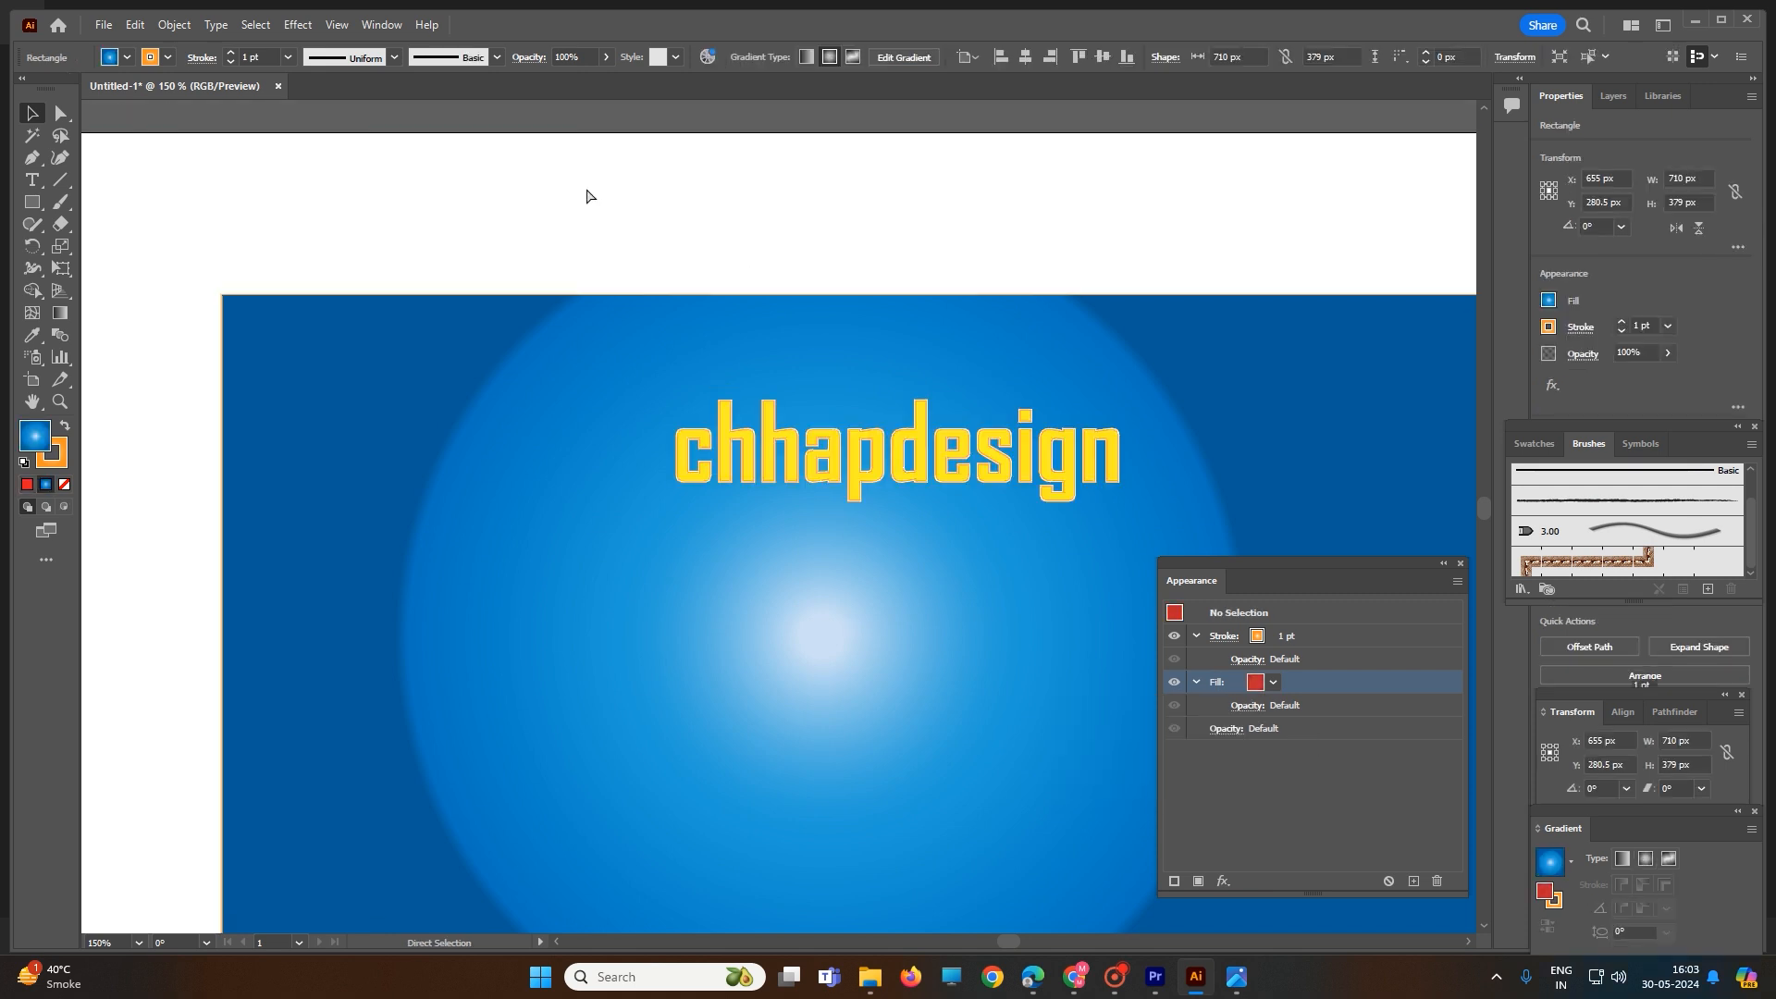
{"action": "key", "text": "ctrl+a"}
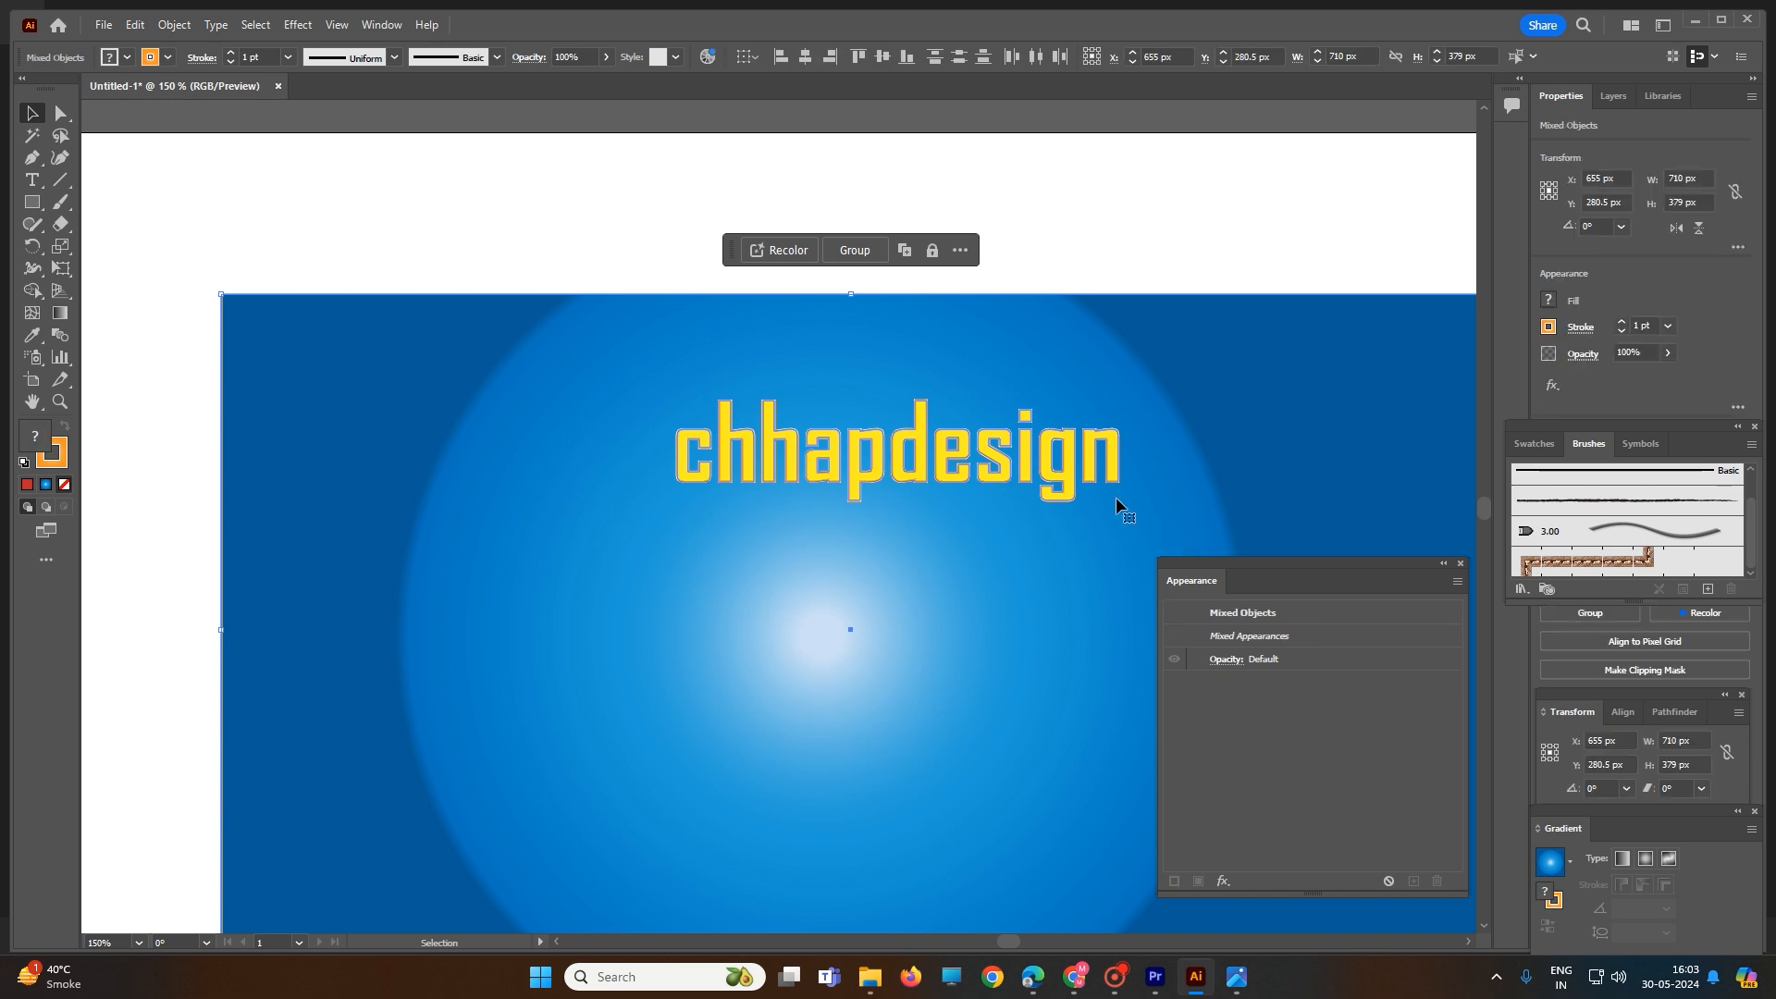
{"action": "left_click_drag", "start_coordinate": [1042, 461], "coordinate": [1032, 469]}
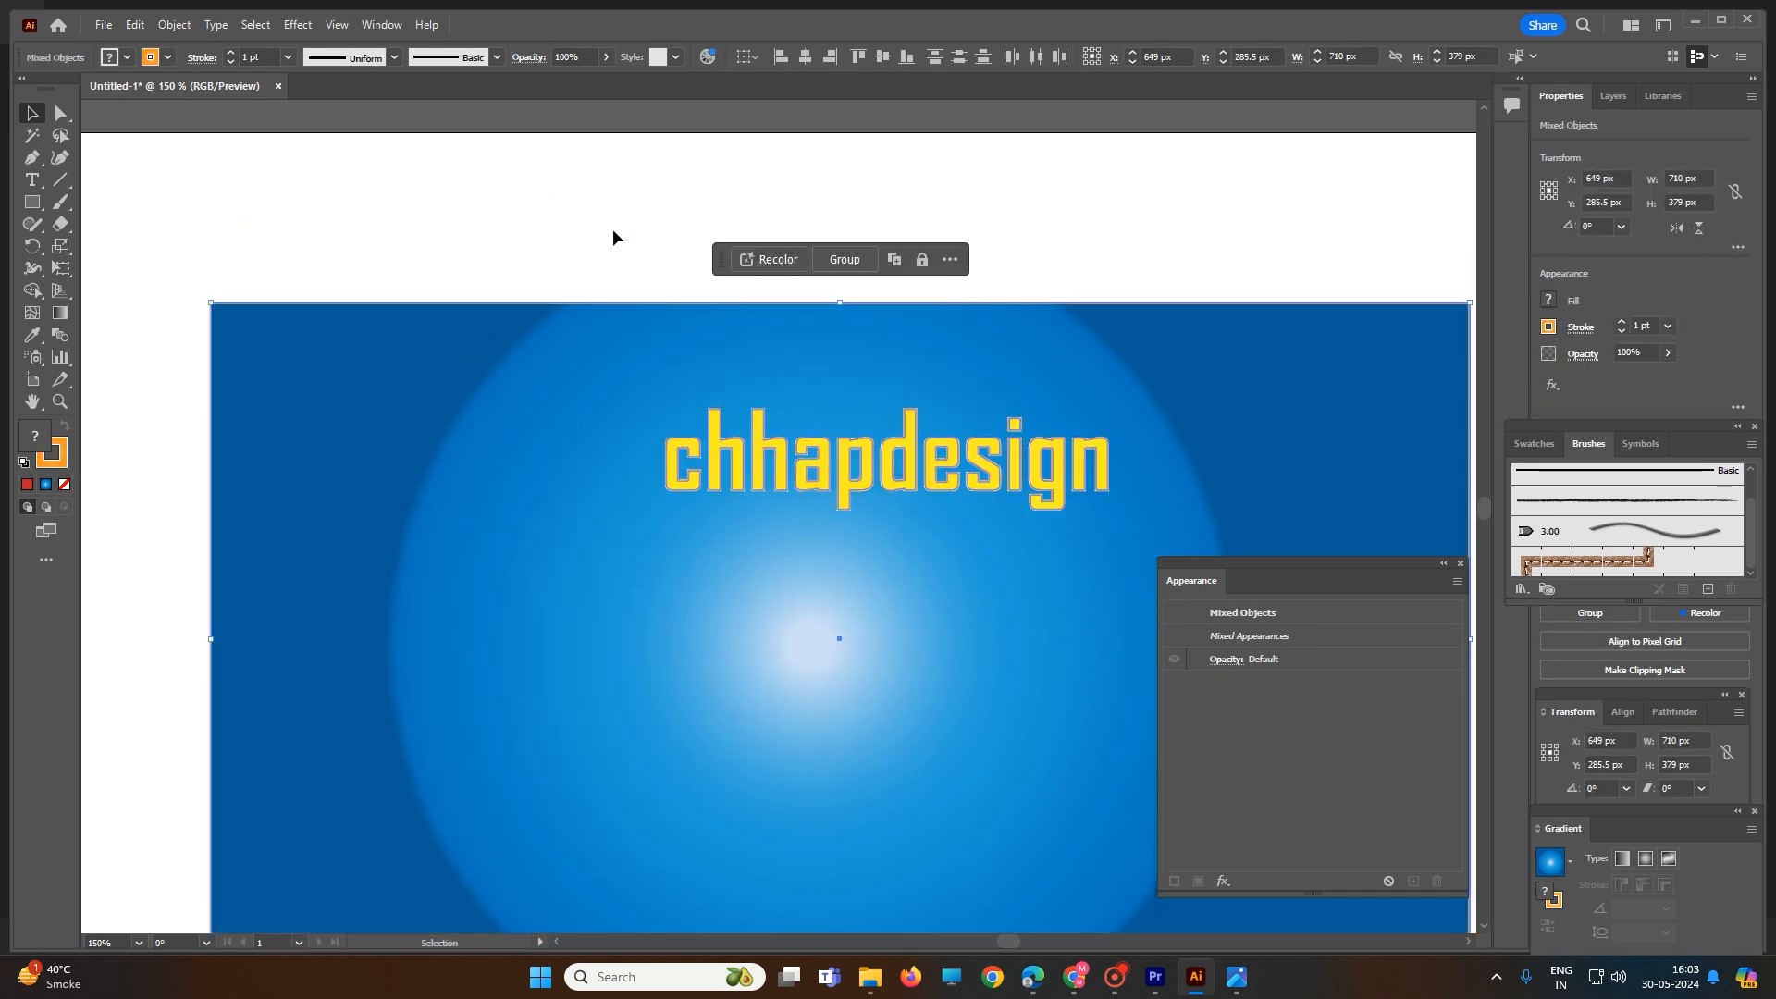
- Group the text with the gradient rectangle, then ungroup them again
{"action": "left_click", "coordinate": [622, 273]}
{"action": "left_click", "coordinate": [812, 450]}
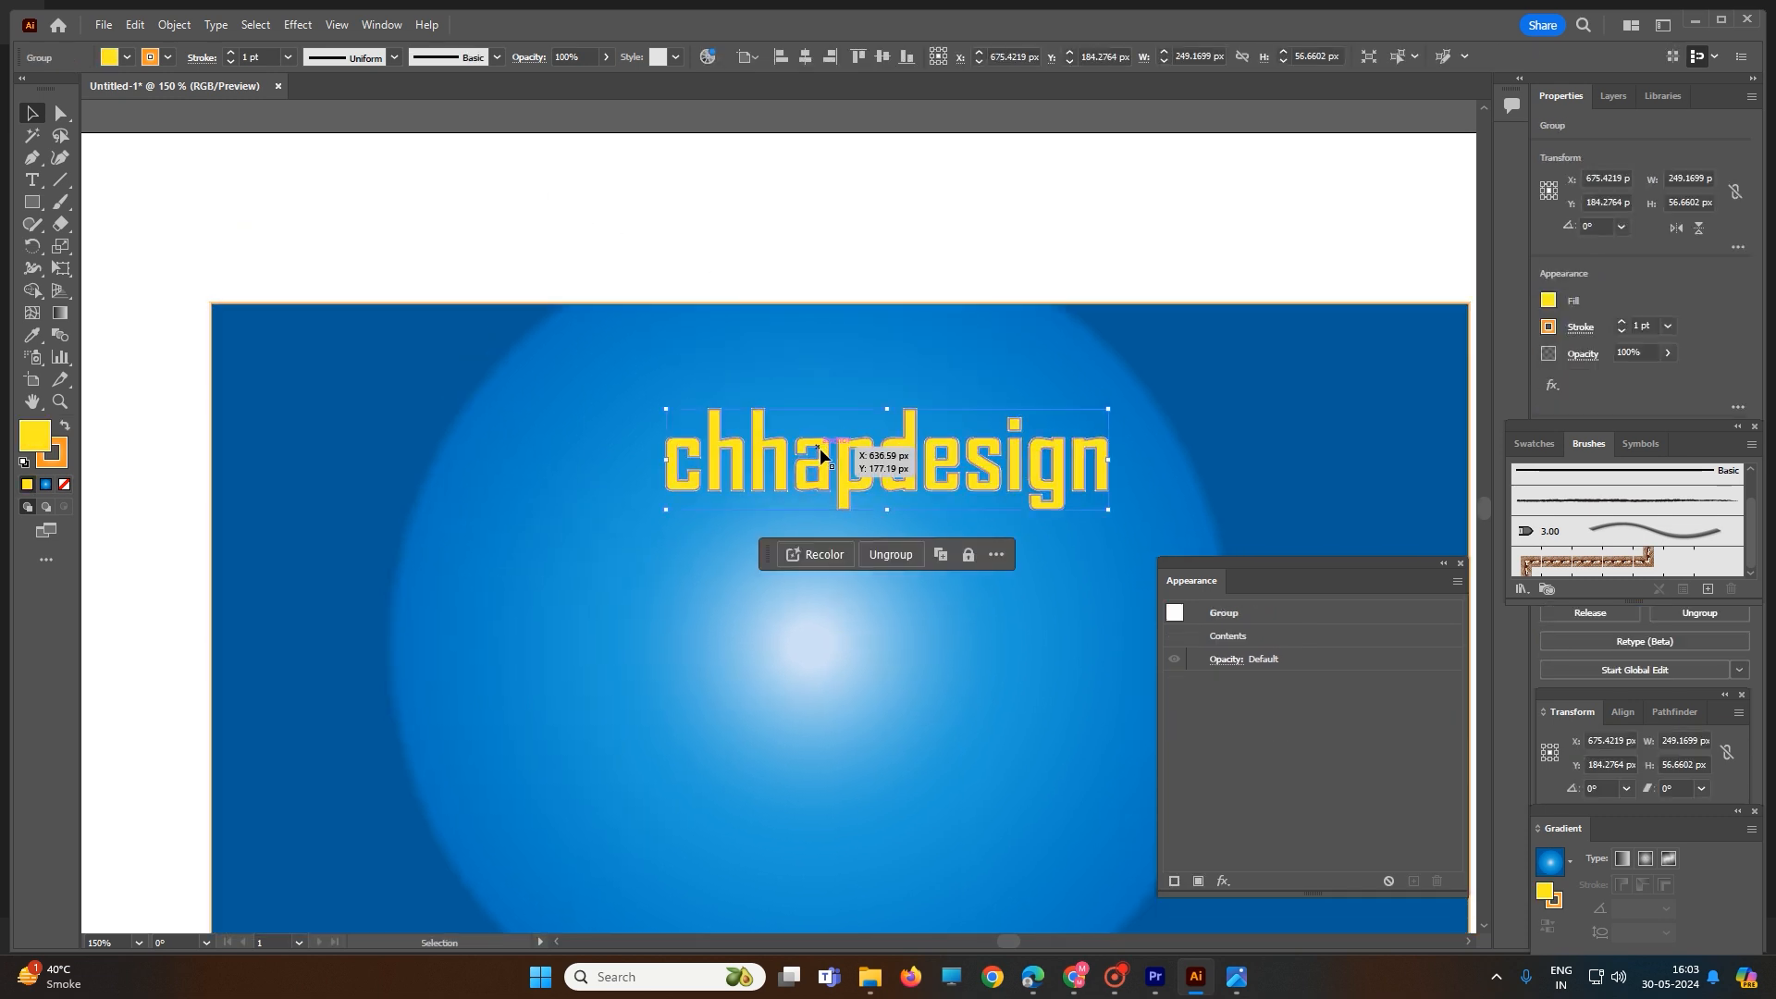
{"action": "left_click", "coordinate": [622, 262]}
{"action": "left_click_drag", "start_coordinate": [586, 218], "coordinate": [1167, 575]}
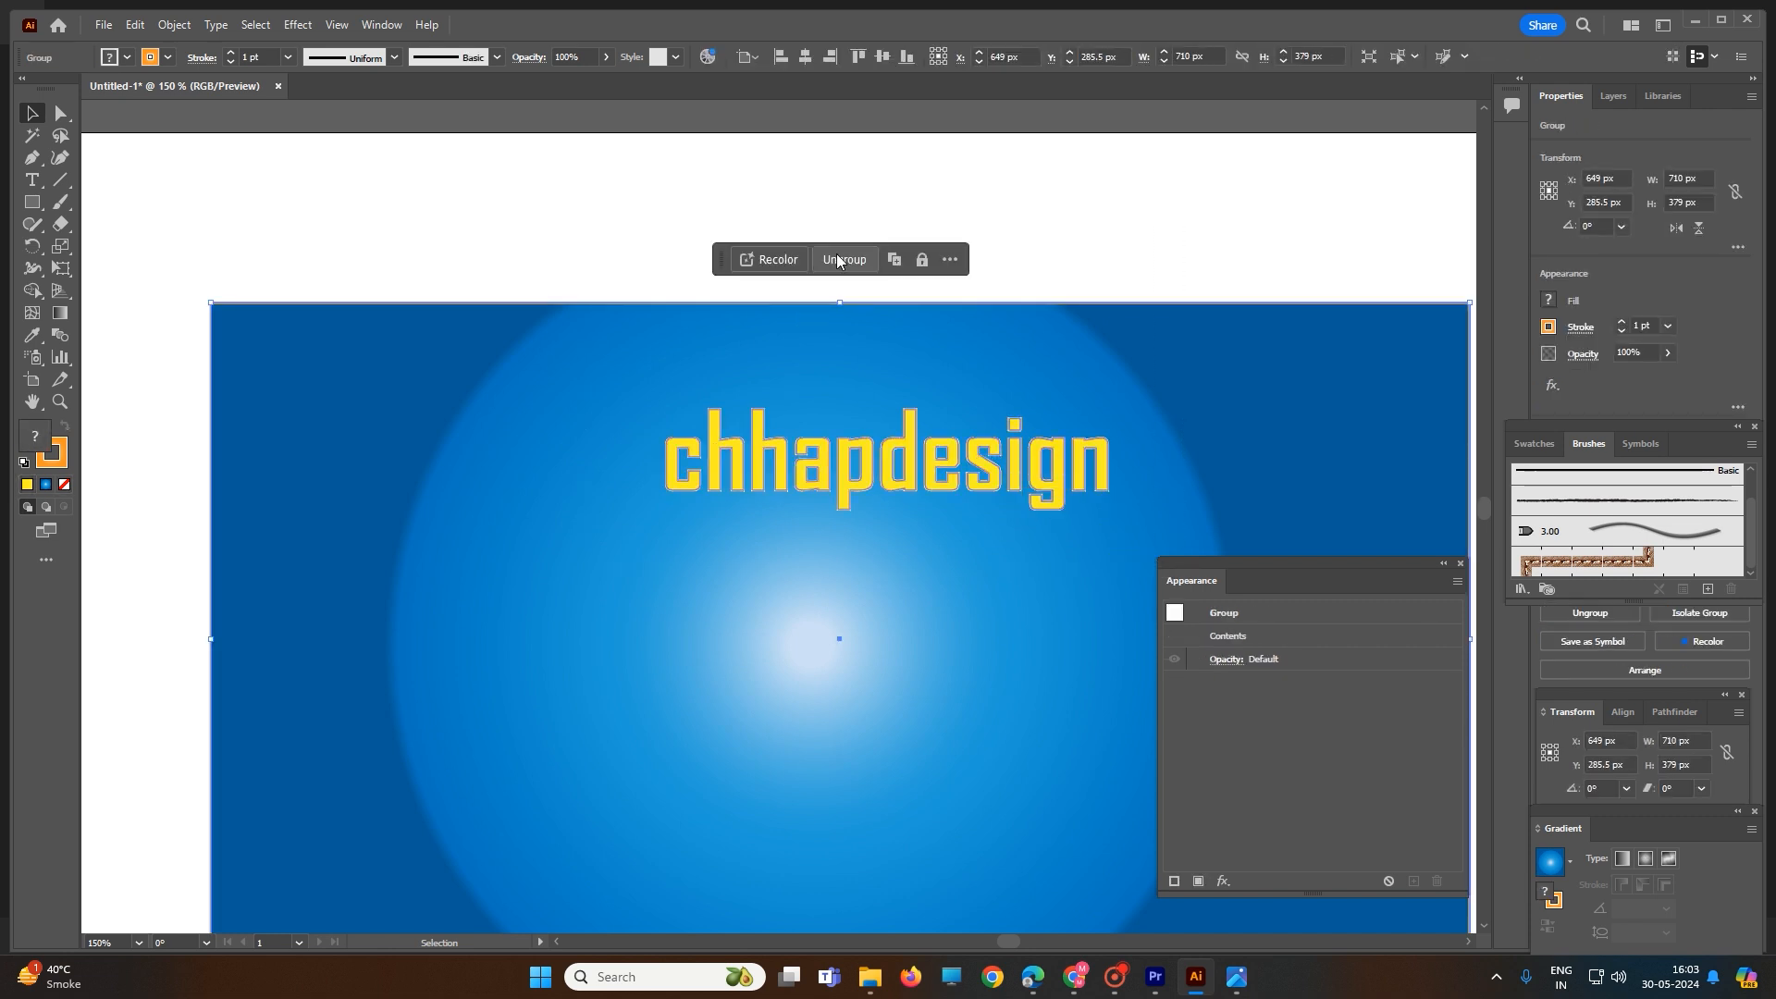
{"action": "left_click", "coordinate": [867, 228]}
- Move the text and rectangle together up to about Y 221.5 px and set their strokes to red (R=193 G=39 B=45)
{"action": "left_click_drag", "start_coordinate": [615, 225], "coordinate": [1135, 536]}
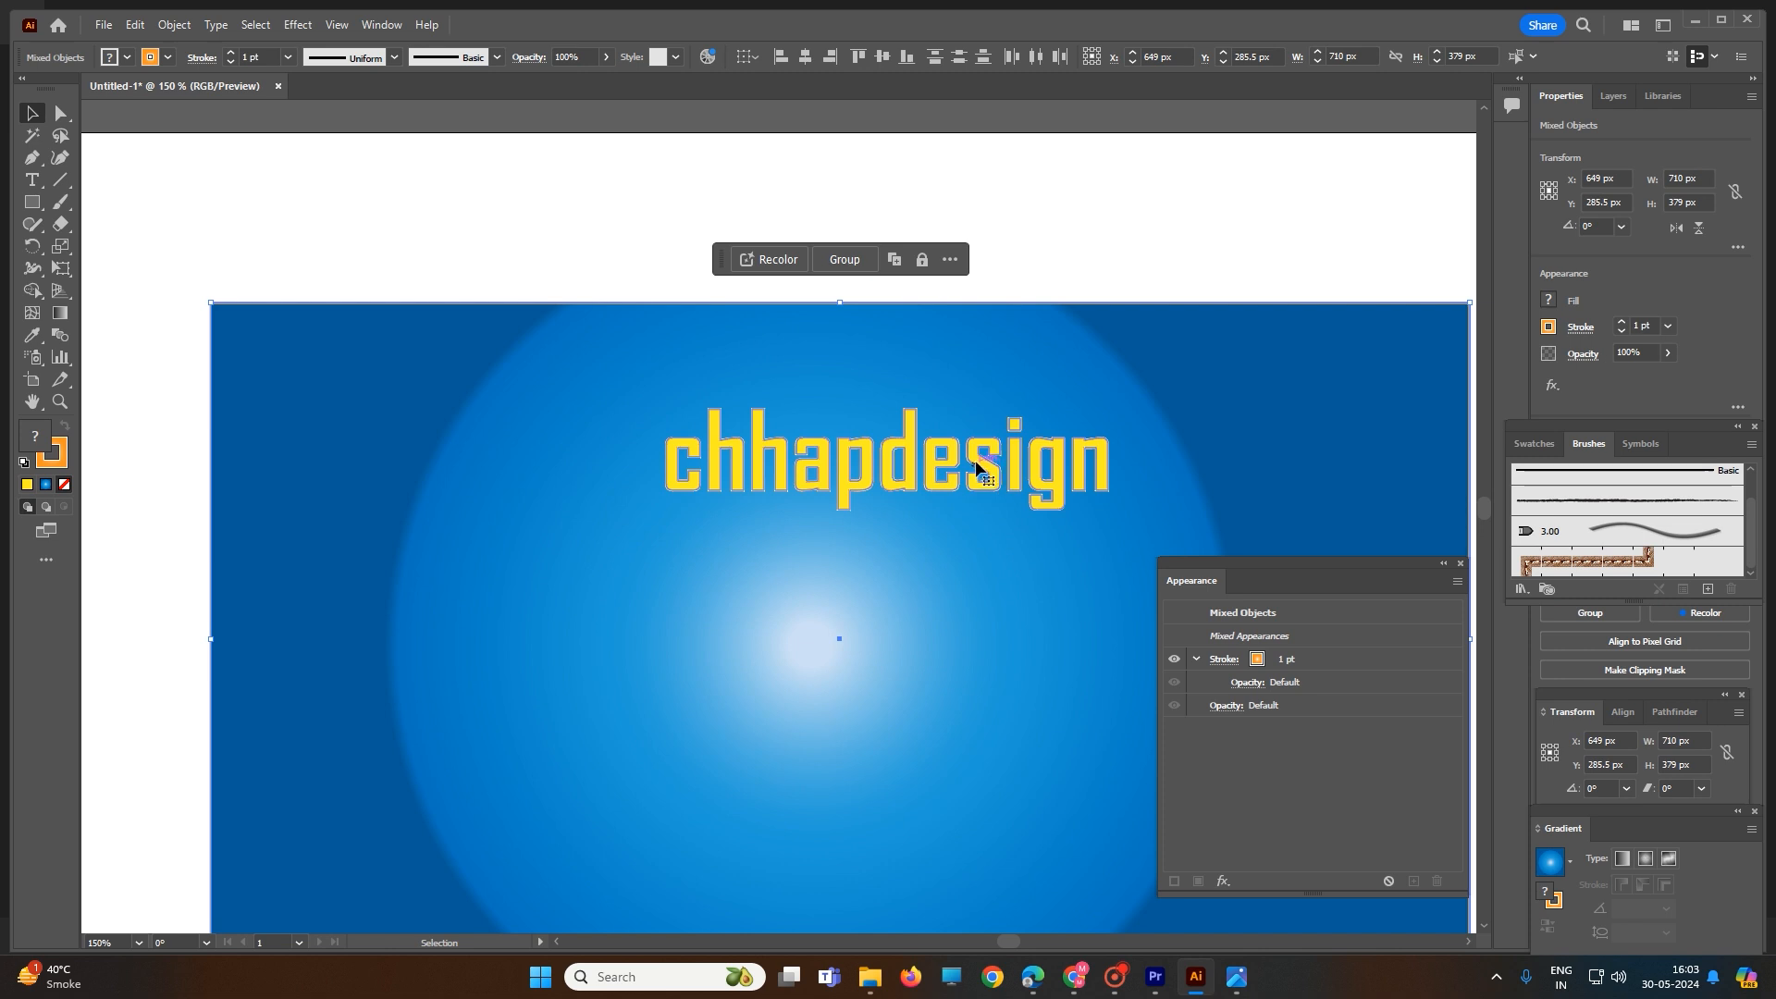
{"action": "left_click_drag", "start_coordinate": [975, 458], "coordinate": [976, 341]}
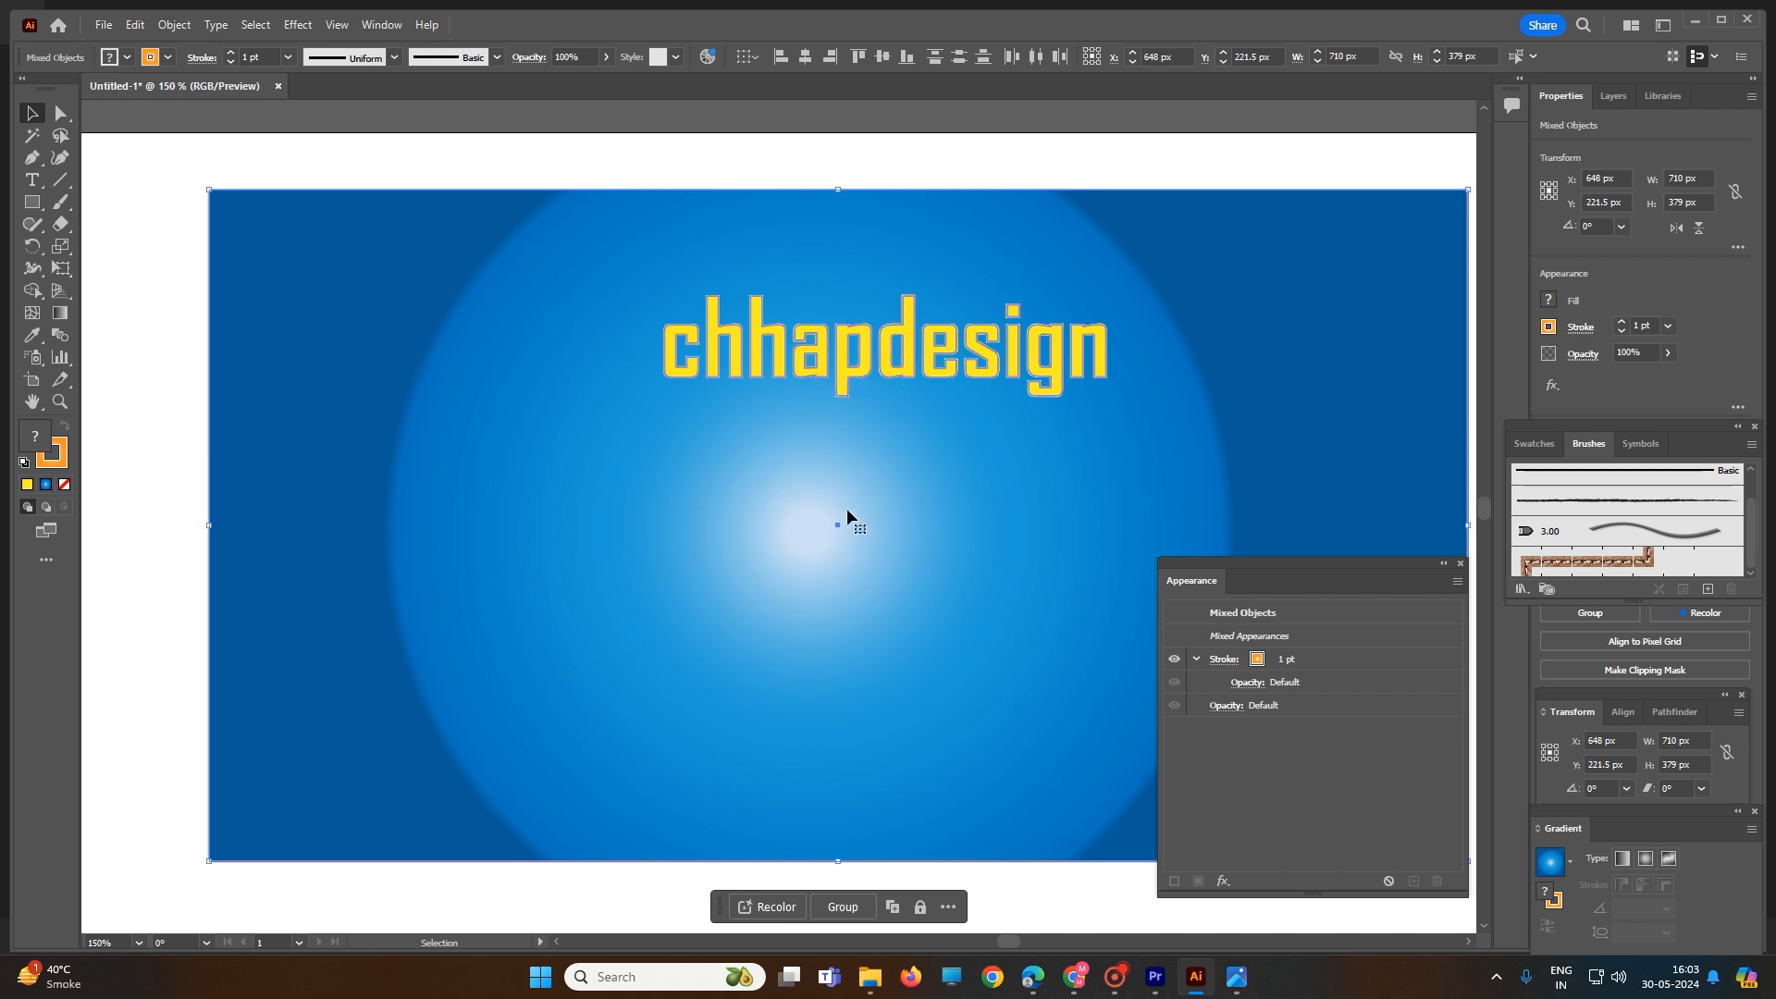
{"action": "left_click", "coordinate": [1258, 660]}
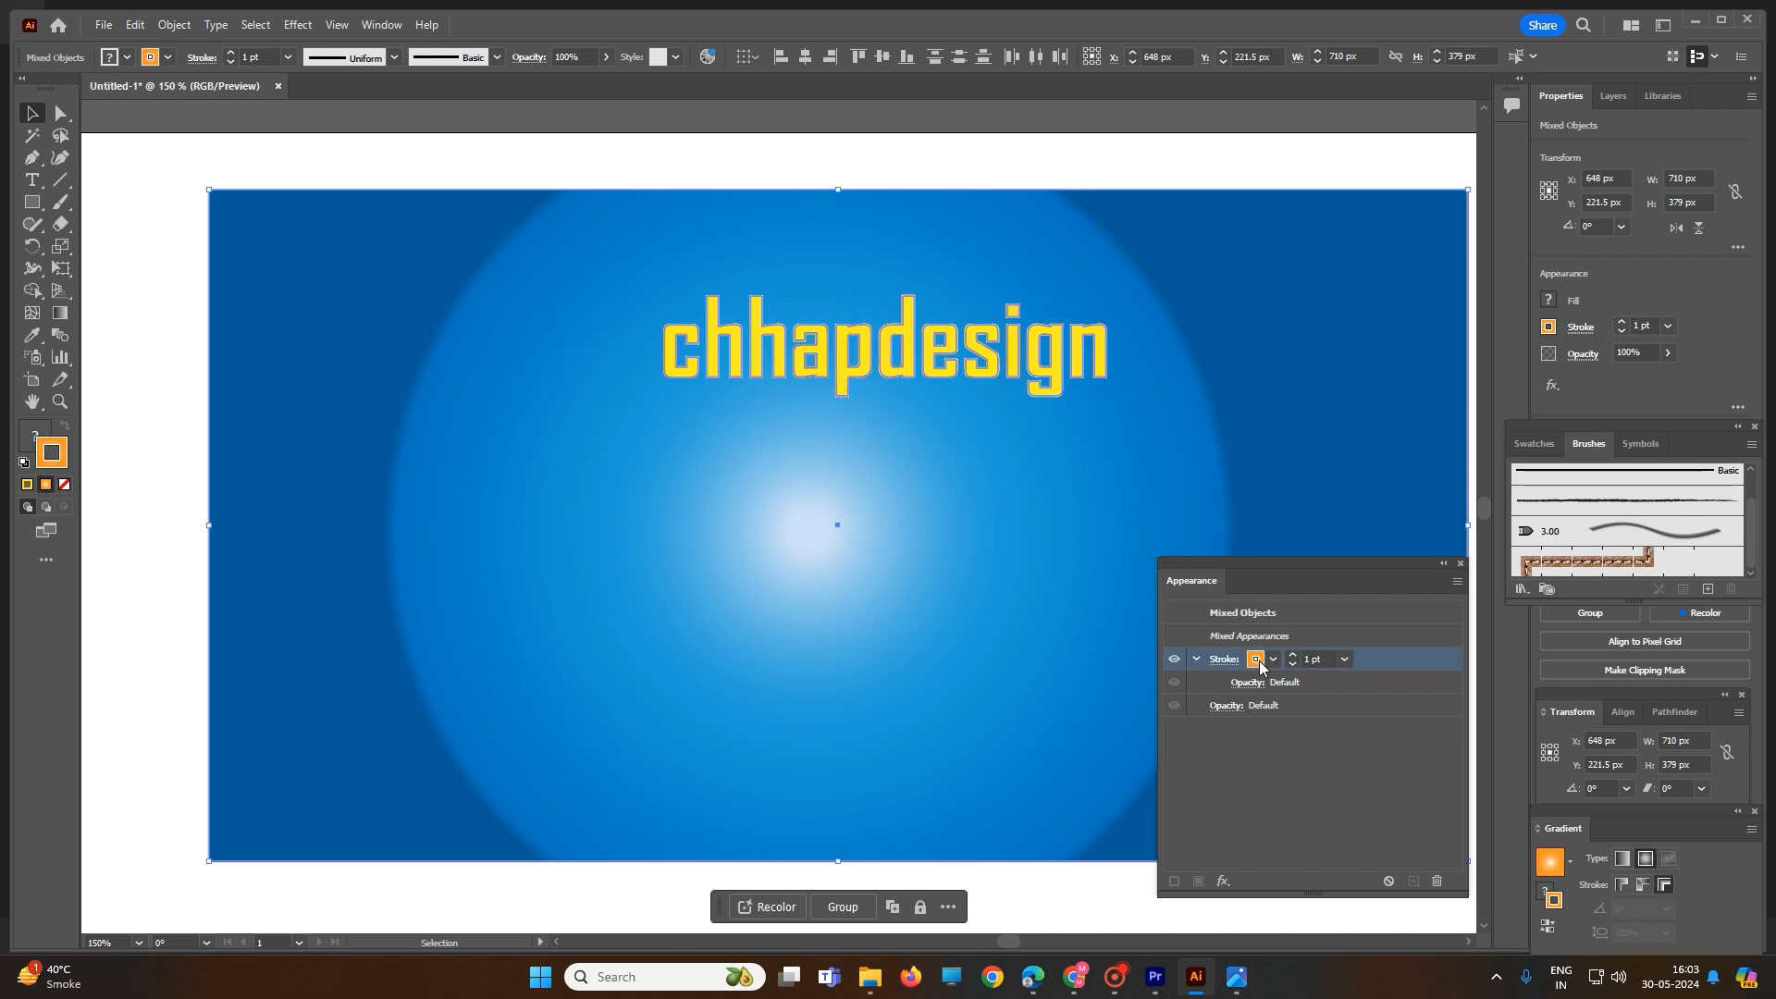
{"action": "left_click", "coordinate": [1259, 663]}
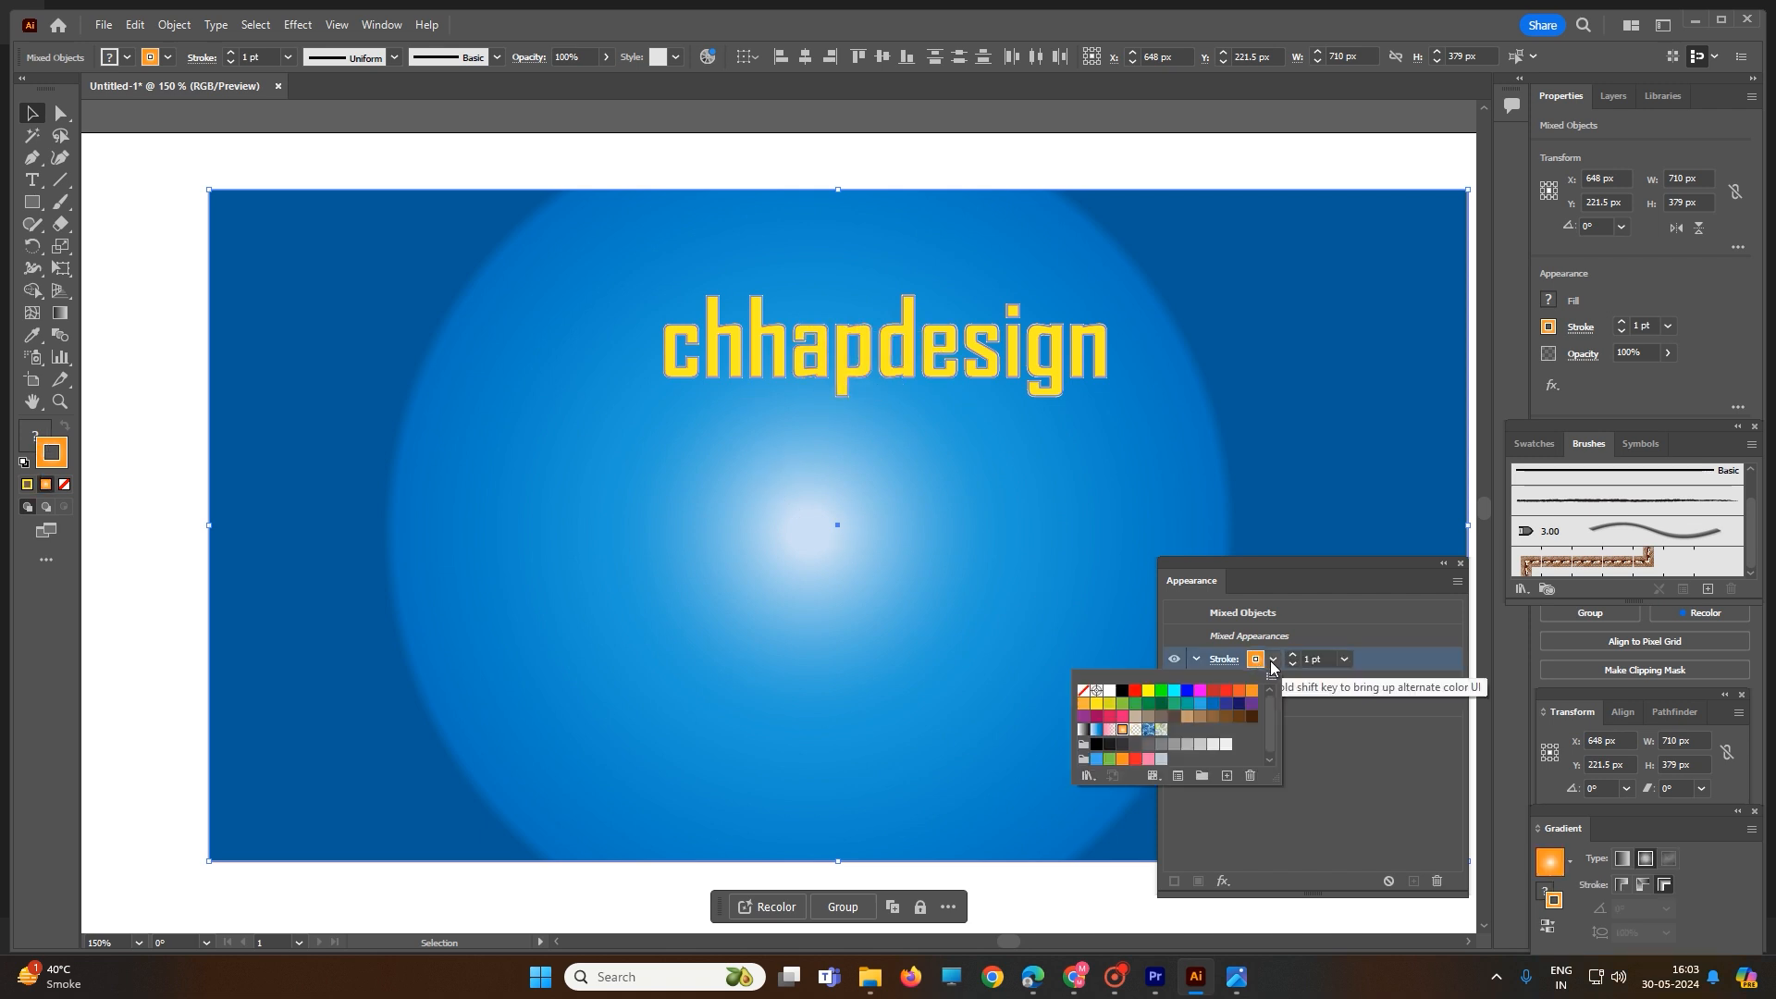
{"action": "left_click", "coordinate": [1214, 694]}
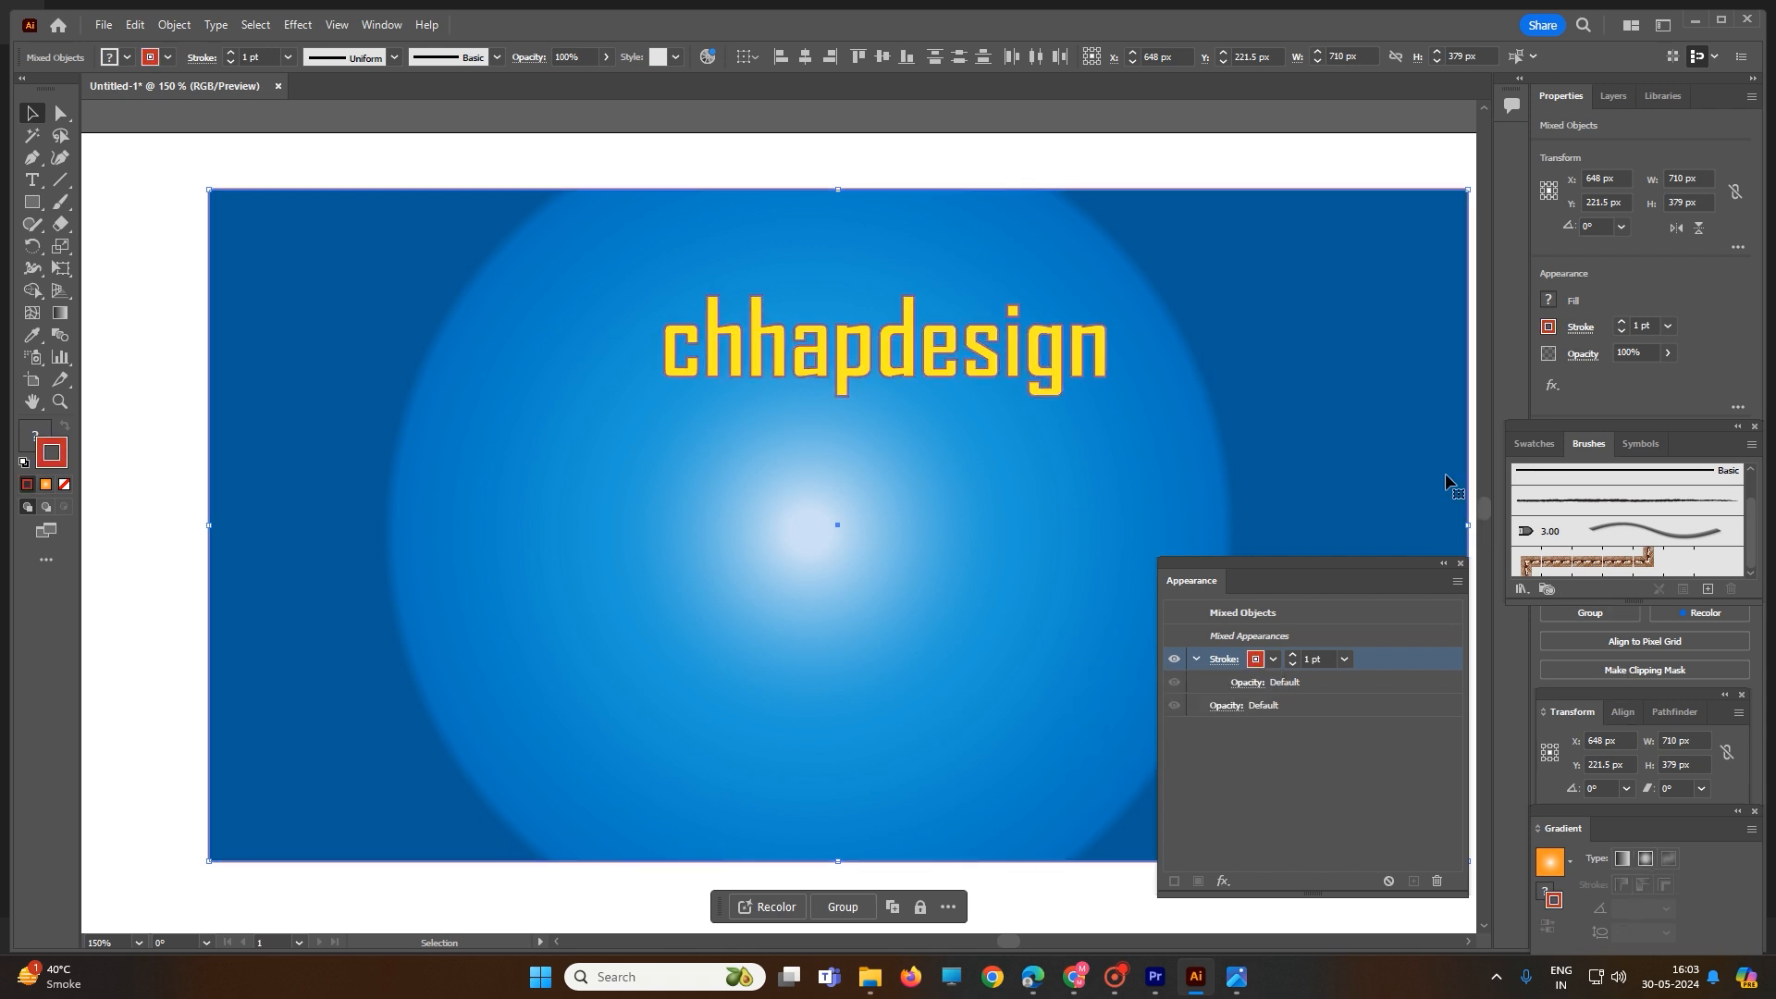
{"action": "scroll", "coordinate": [1052, 520], "scroll_direction": "down", "scroll_amount": 1}
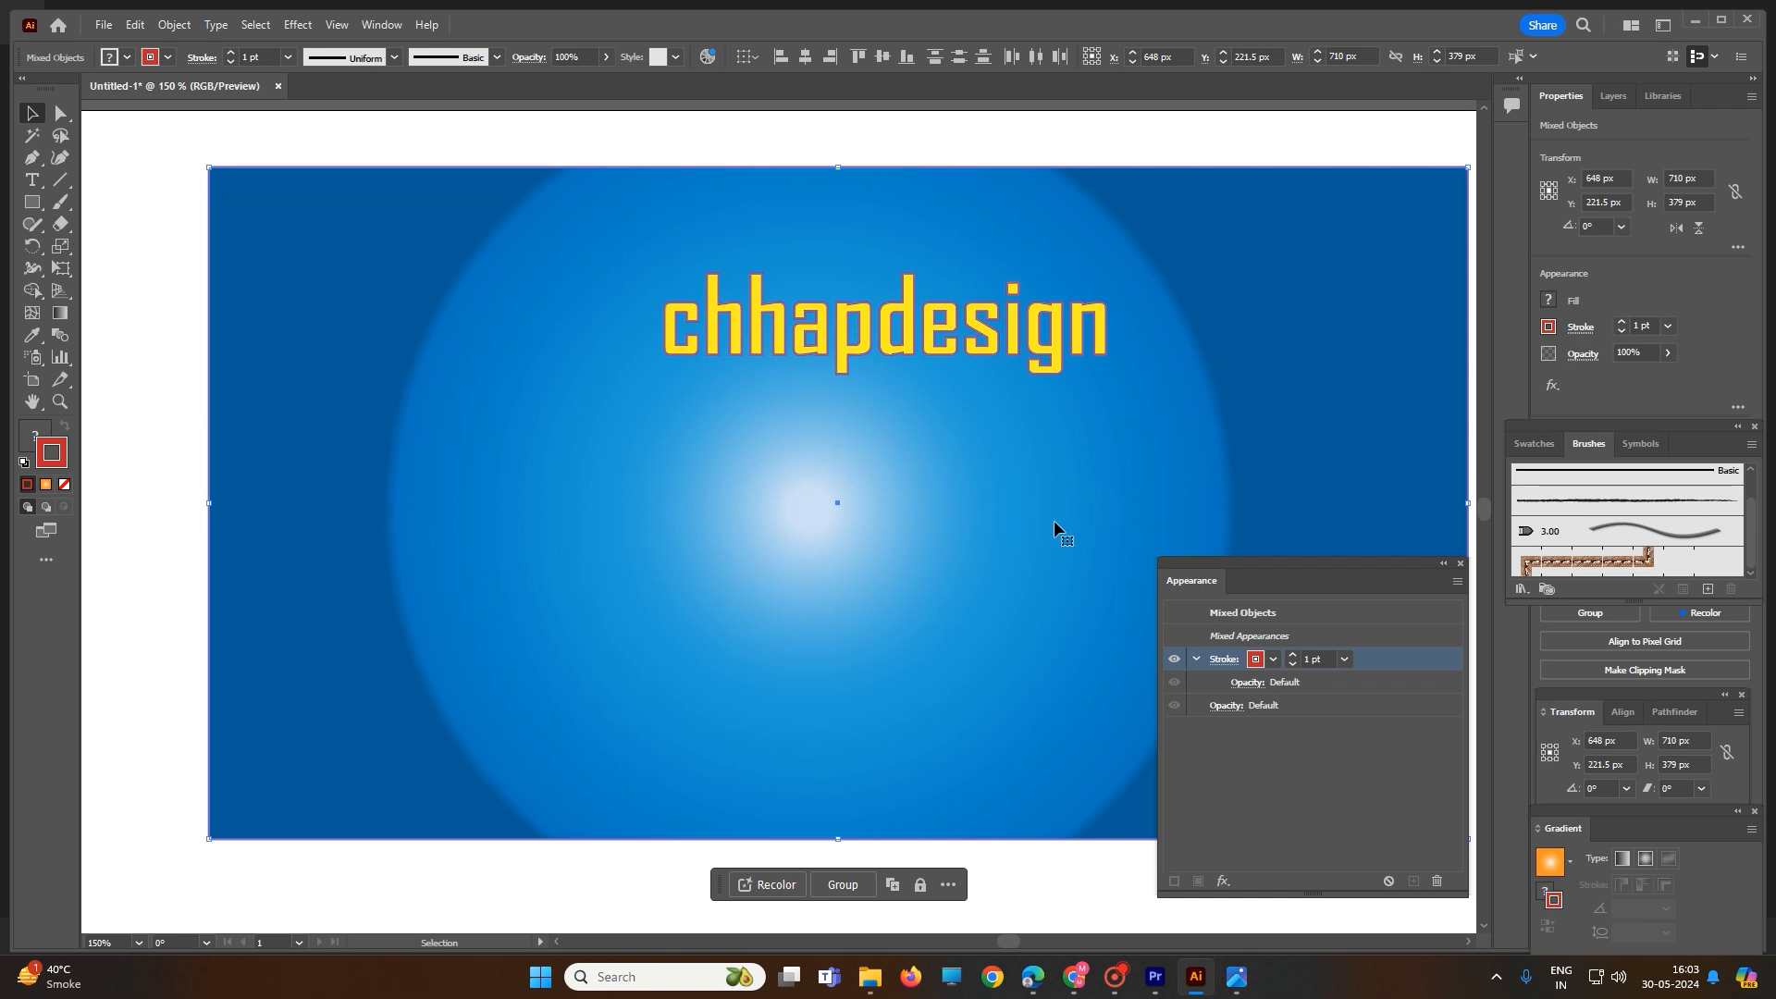
{"action": "scroll", "coordinate": [1054, 522], "scroll_direction": "down", "scroll_amount": 1, "text": "alt"}
{"action": "left_click", "coordinate": [1116, 976]}
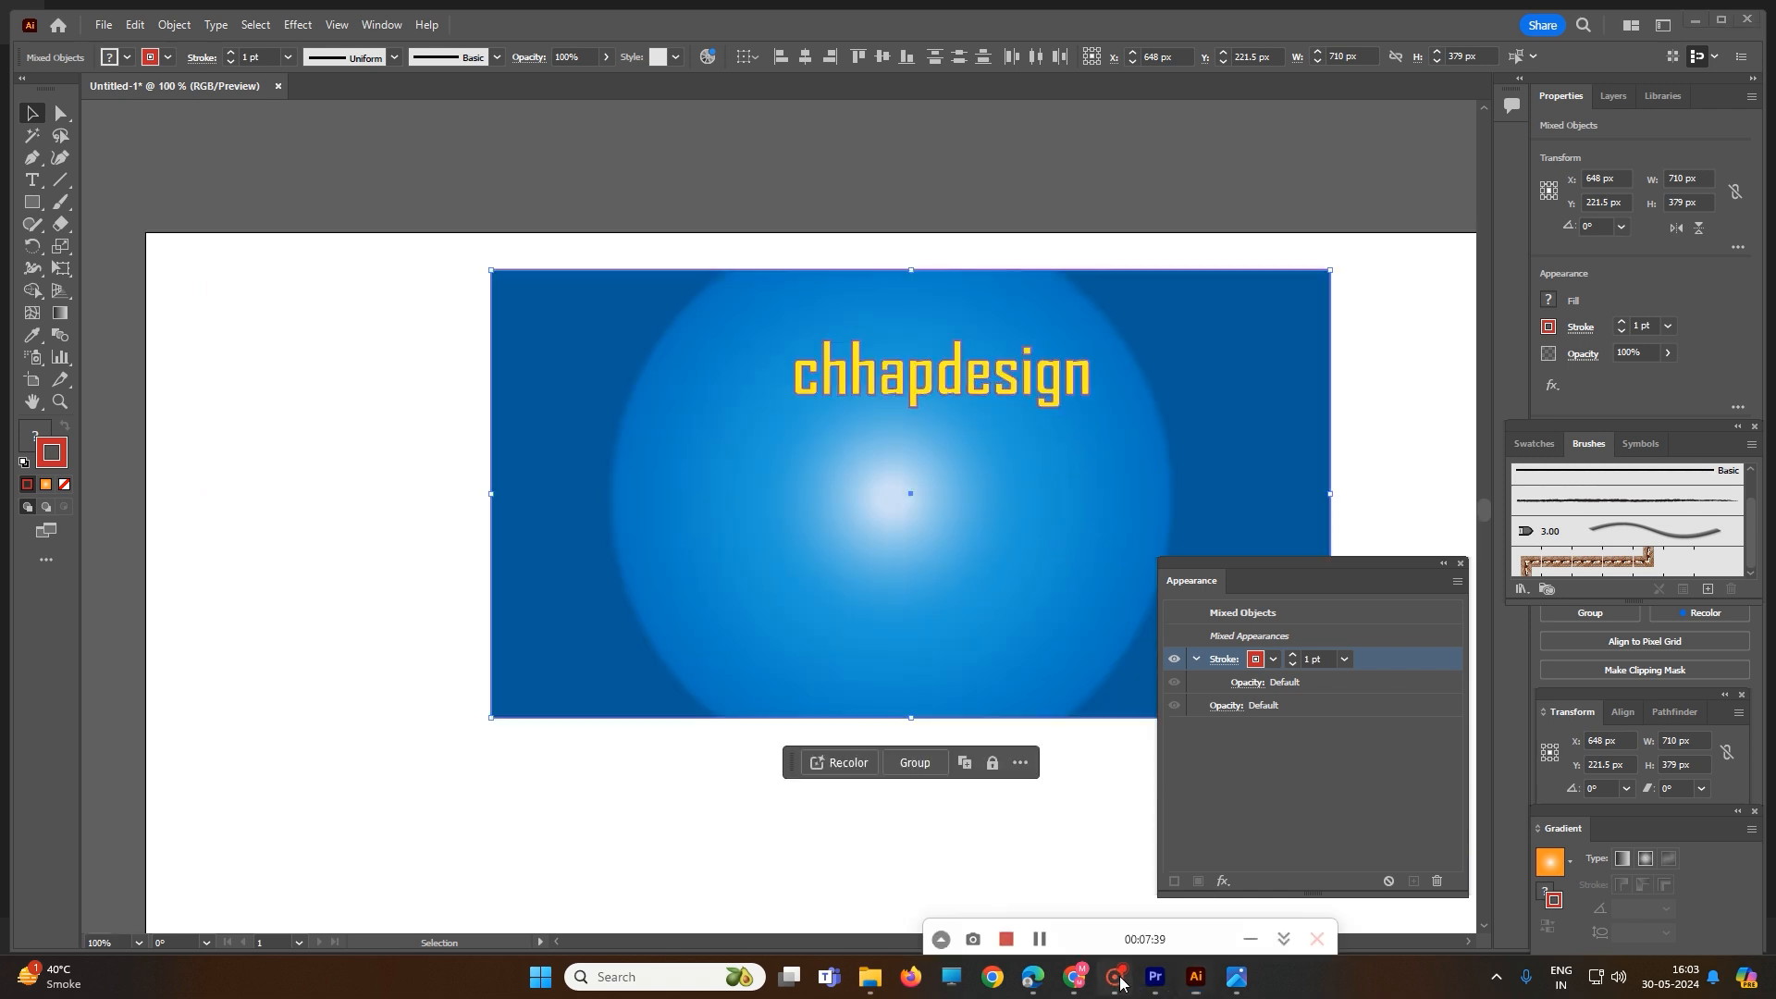